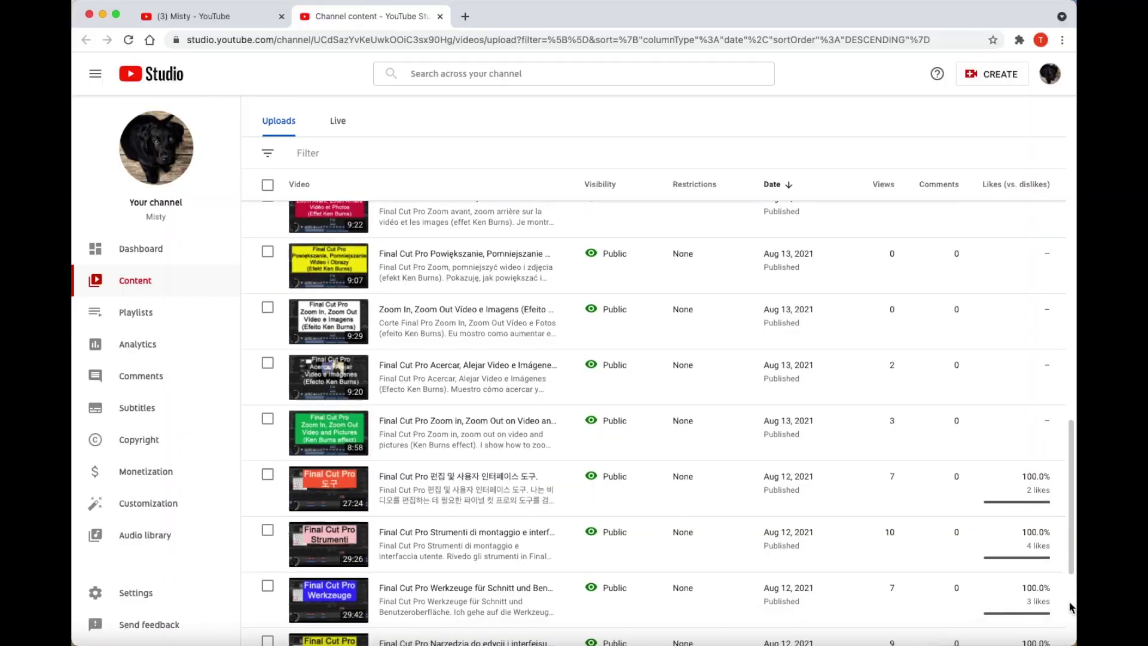
scroll(1068, 601, down, 3)
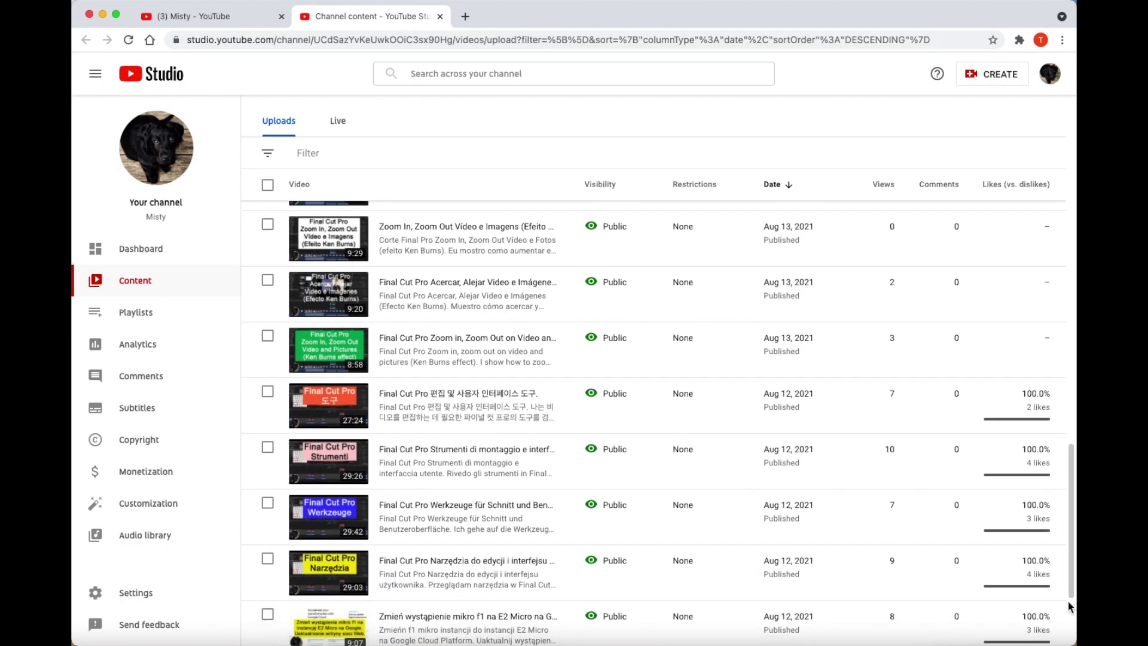
scroll(1067, 601, down, 10)
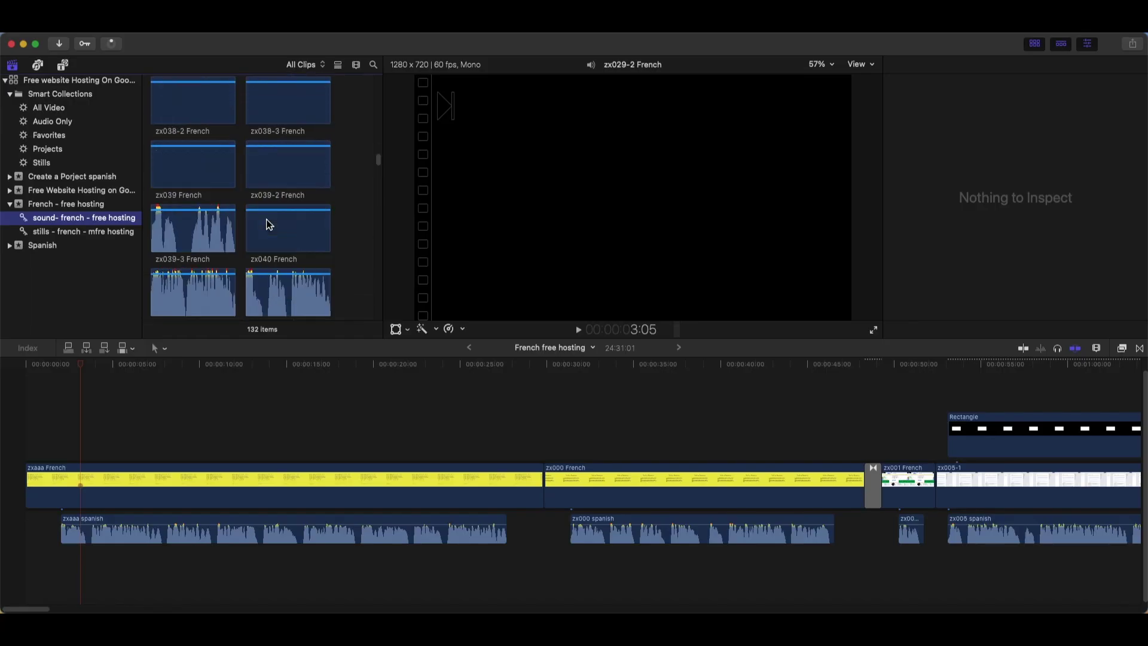
In Final Cut Pro, add the zxaaa French audio clip beneath the zxaaa spanish clip at the start of the timeline.
scroll(269, 228, down, 10)
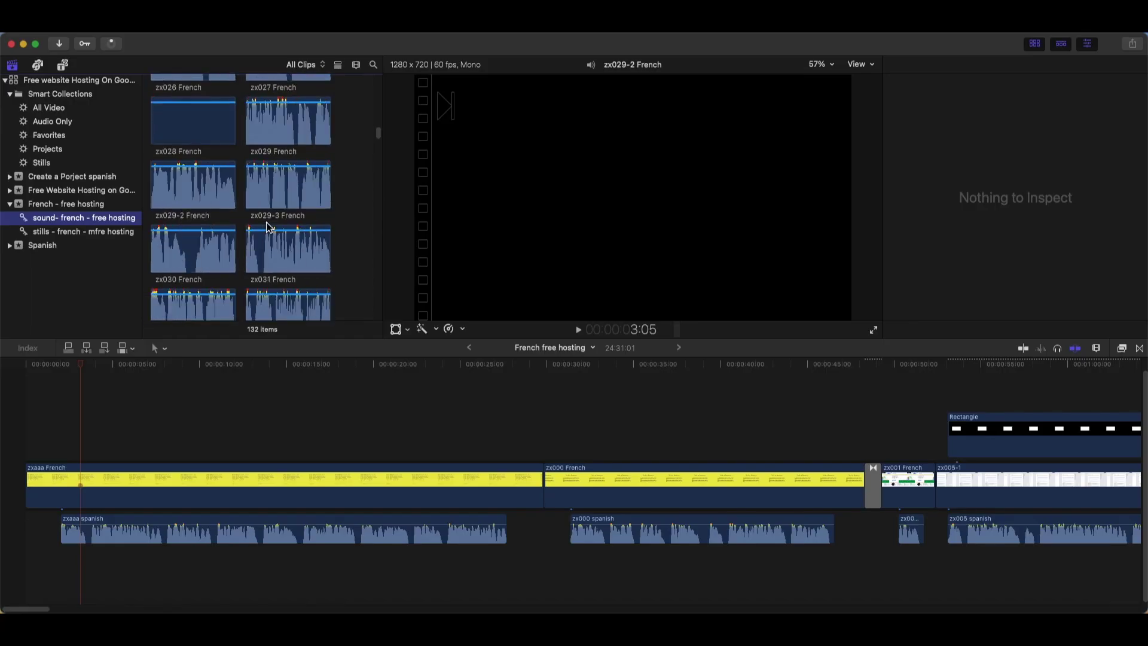
scroll(268, 230, up, 5)
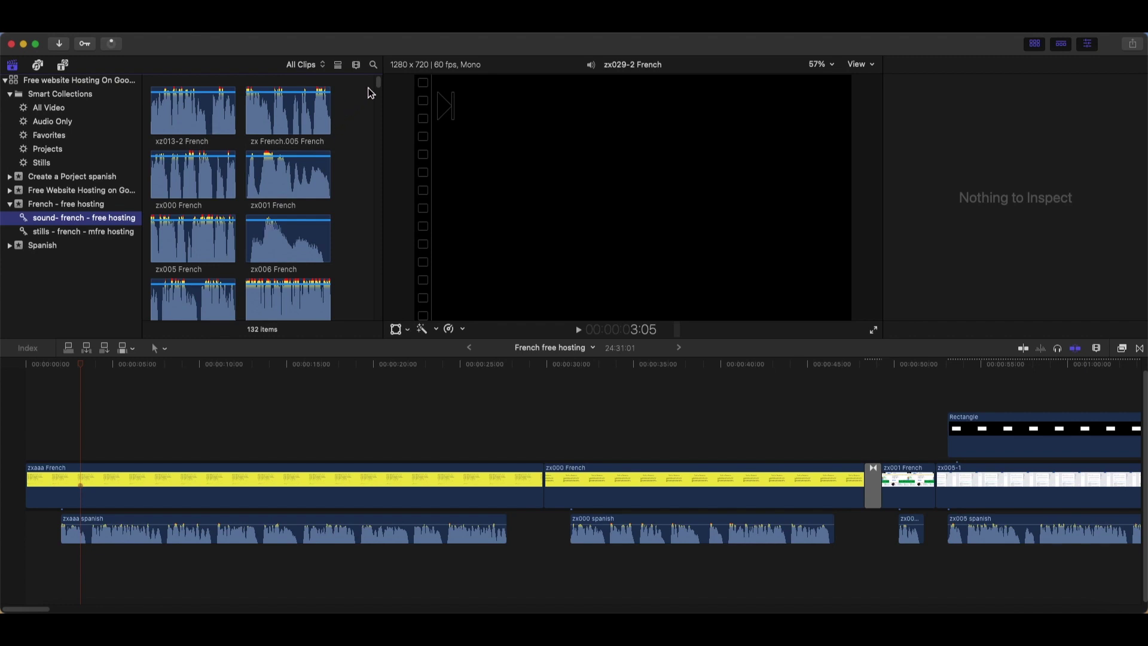
drag(378, 84, 356, 341)
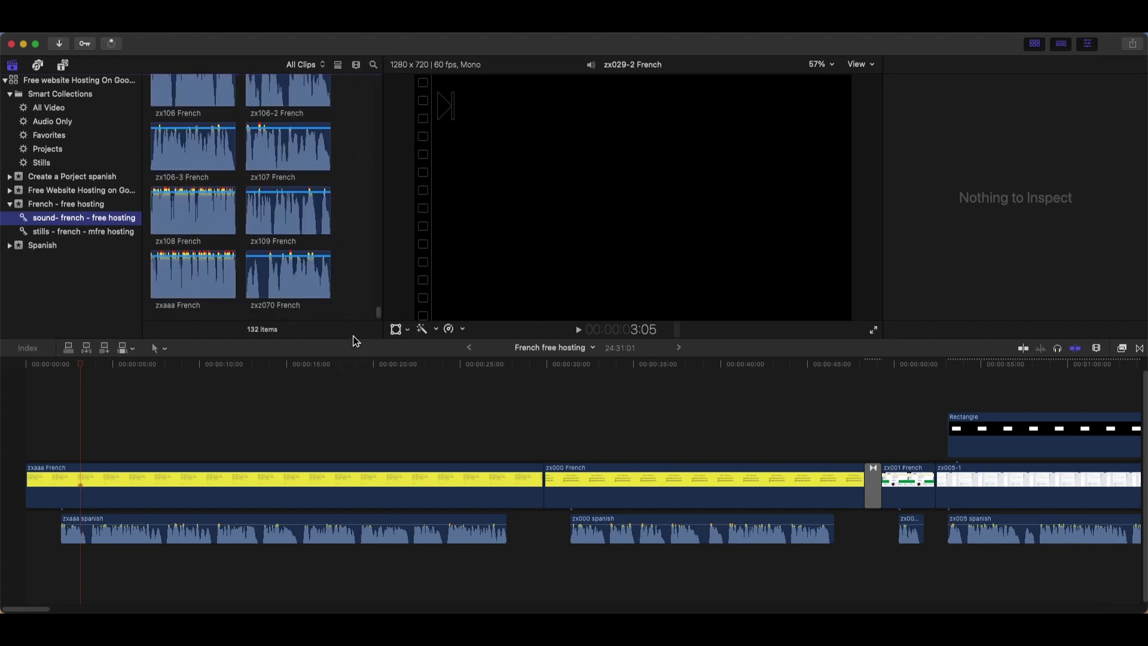
click(221, 290)
drag(205, 282, 69, 565)
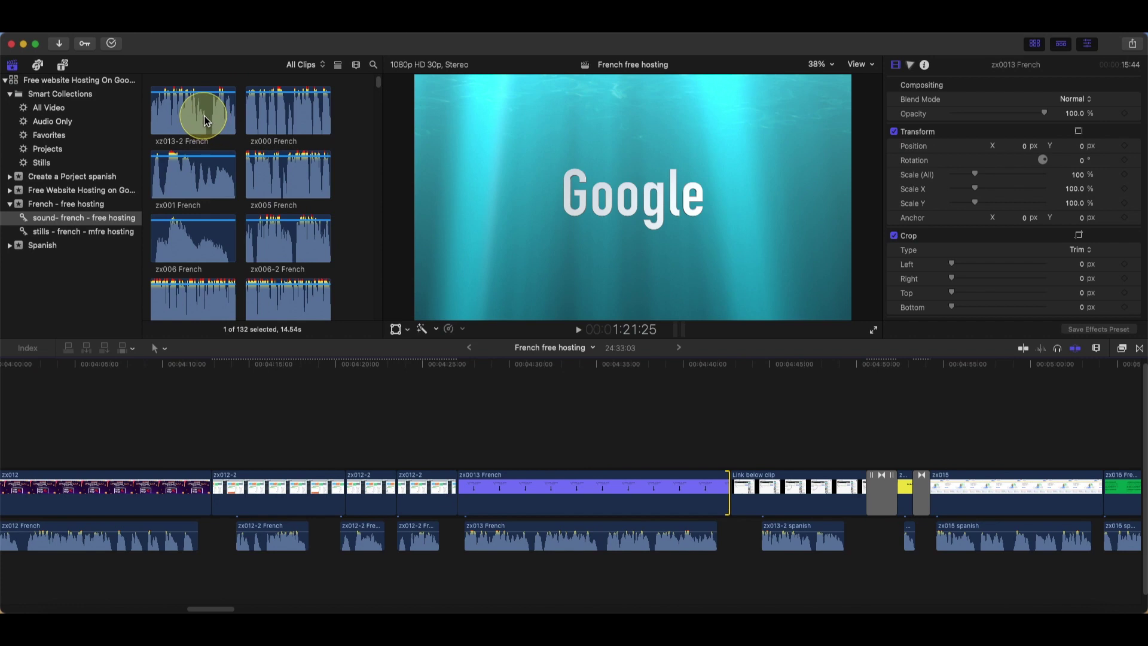
Place the xz013-2 French audio clip under the zx013-2 spanish clip in the timeline and delete the Spanish clip.
click(201, 115)
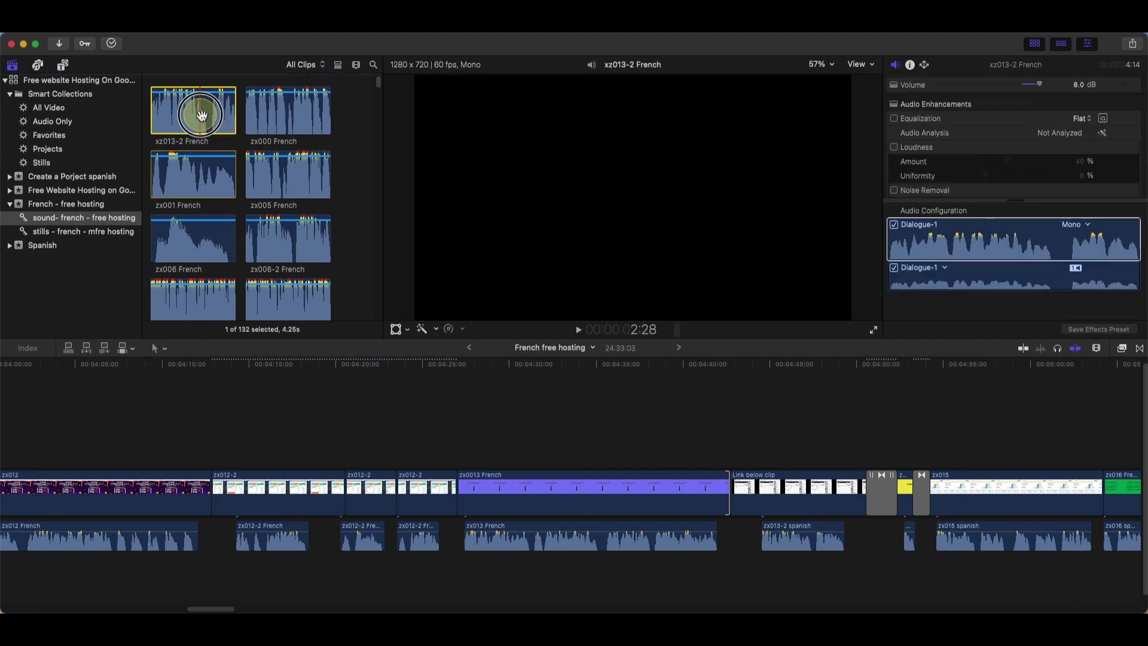
drag(201, 115, 769, 576)
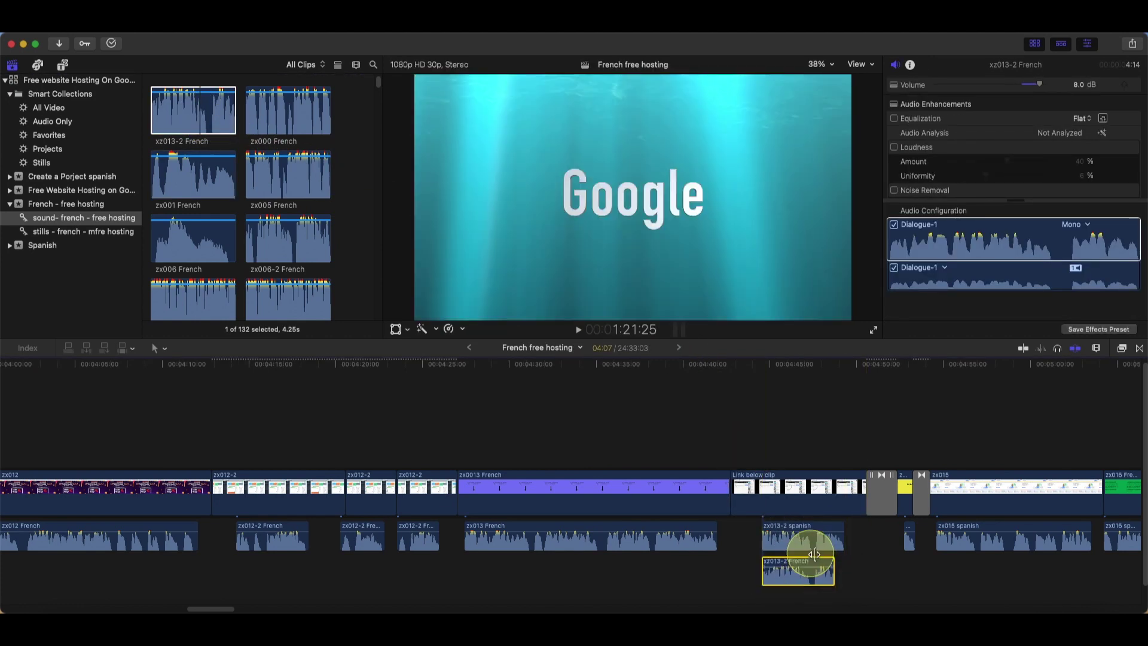
click(822, 540)
key(Delete)
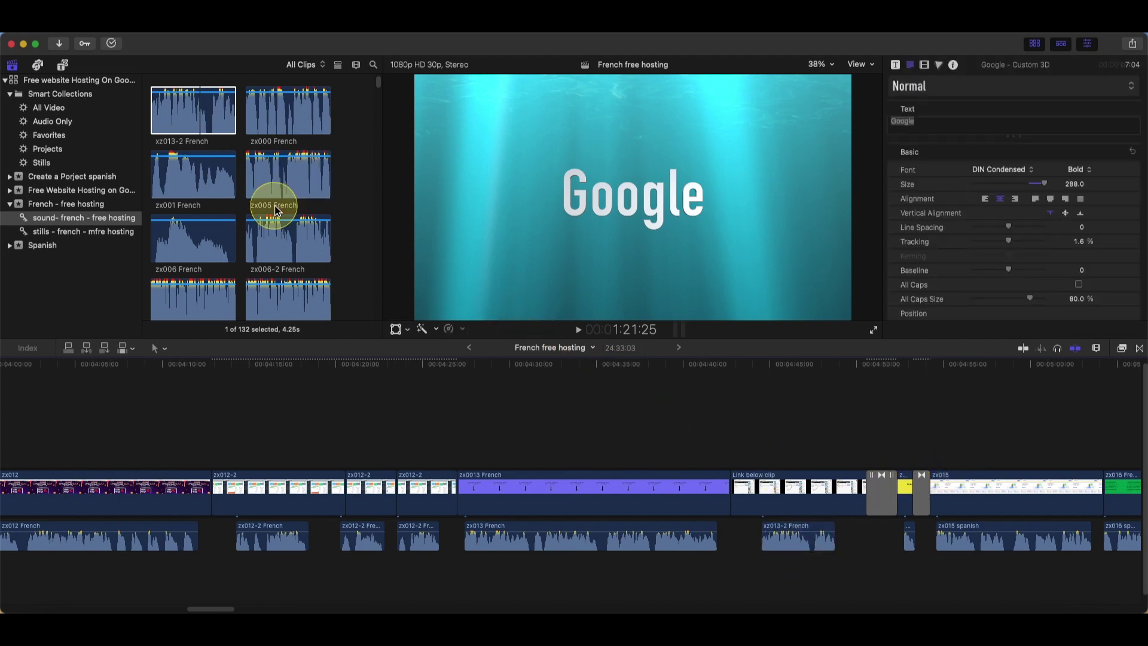
Add the zx014 French audio clip to the timeline at the short clip just before zx015 spanish.
scroll(282, 257, down, 10)
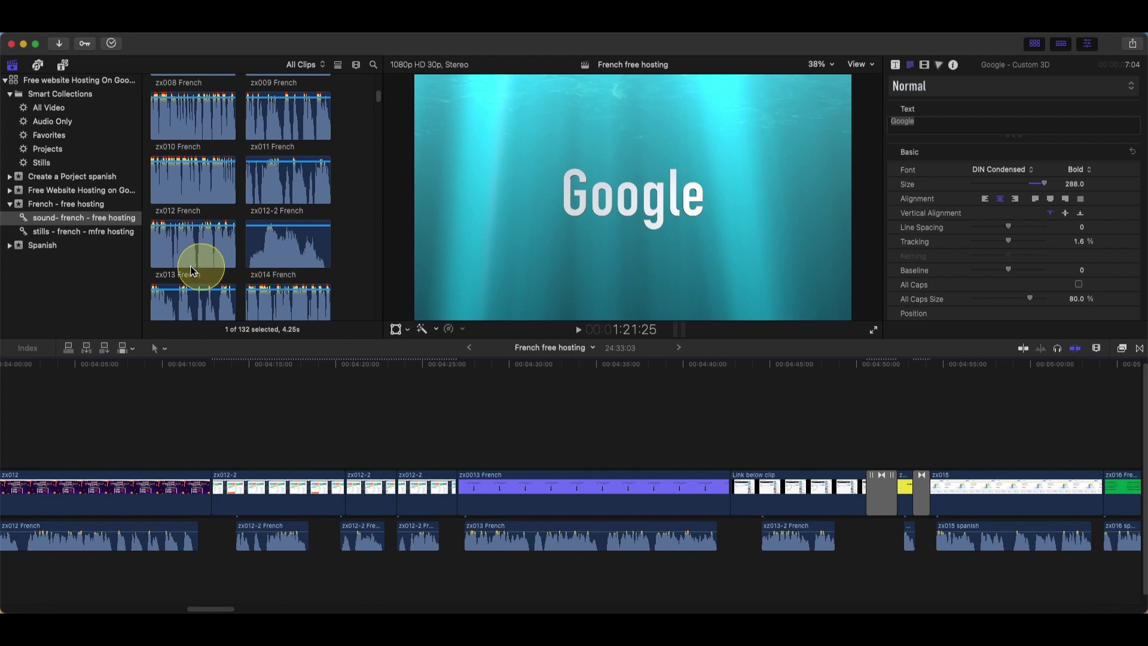
click(270, 249)
drag(338, 273, 912, 547)
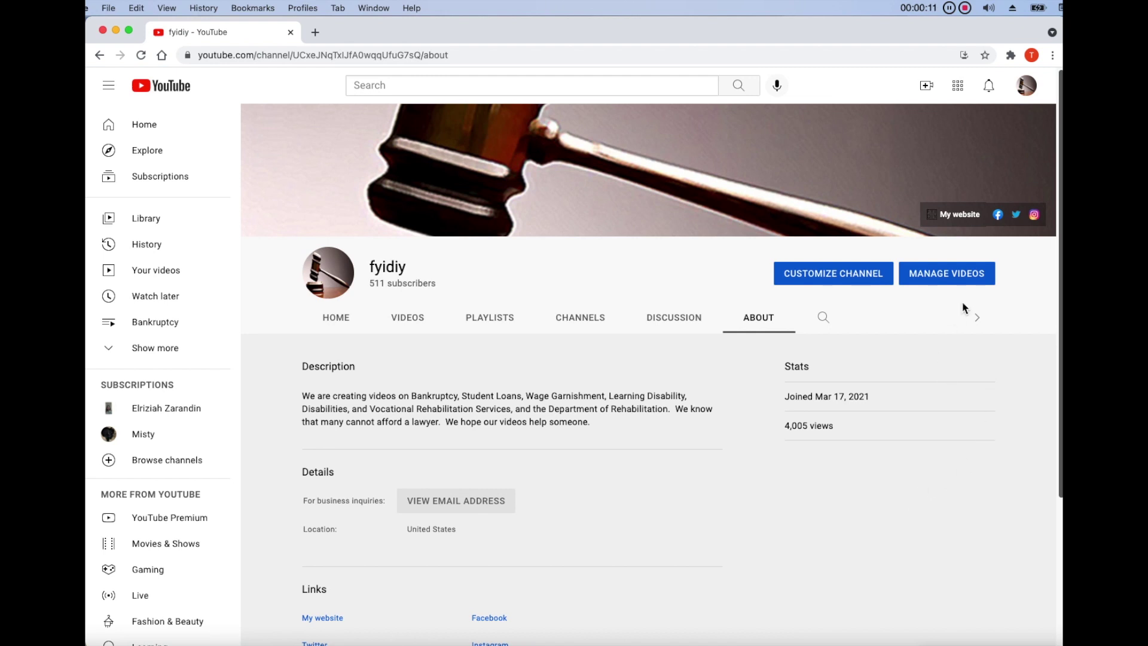
In YouTube Studio, open the subtitles of the video "Free Money for College, Start a Business for People with Disabilities".
click(953, 274)
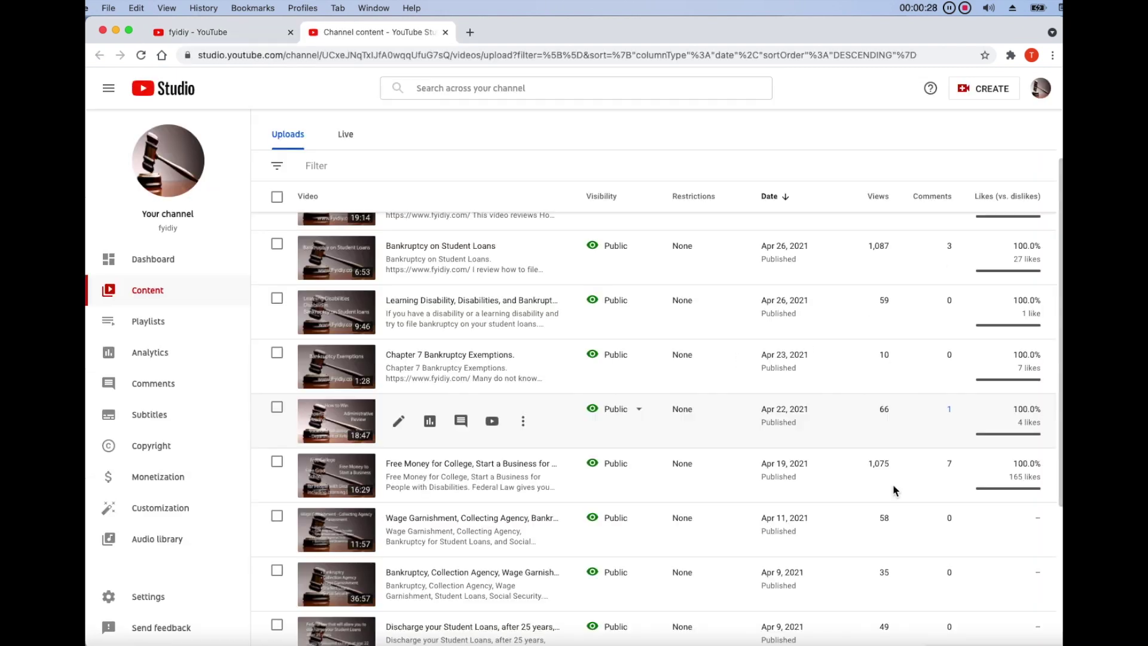
mouse_move(894, 491)
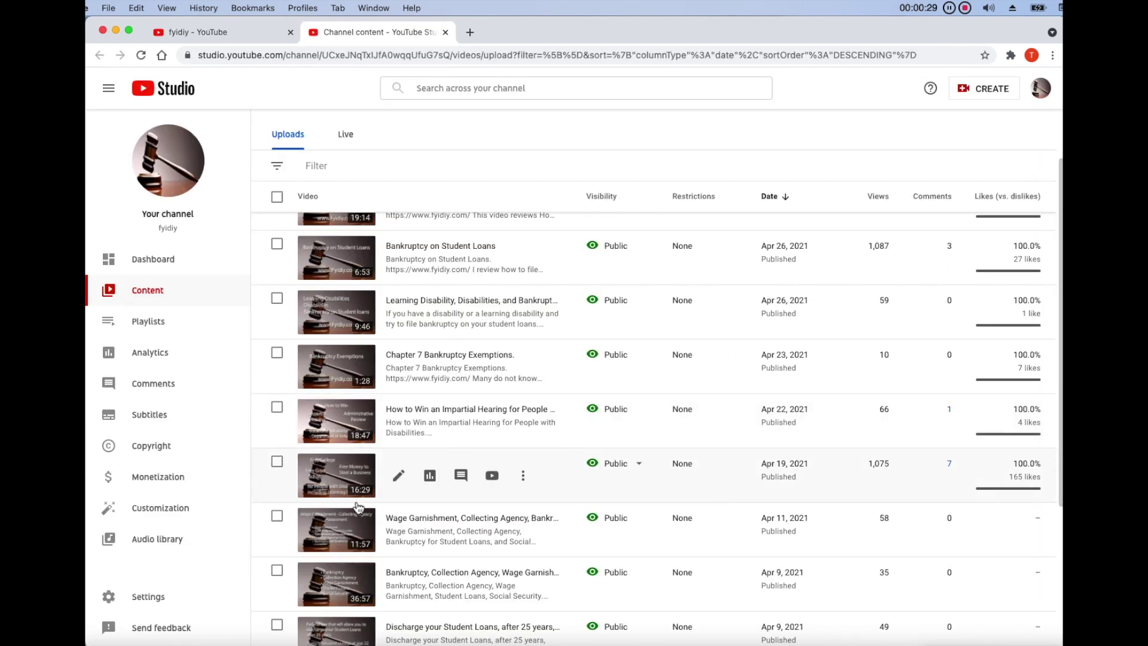
click(399, 478)
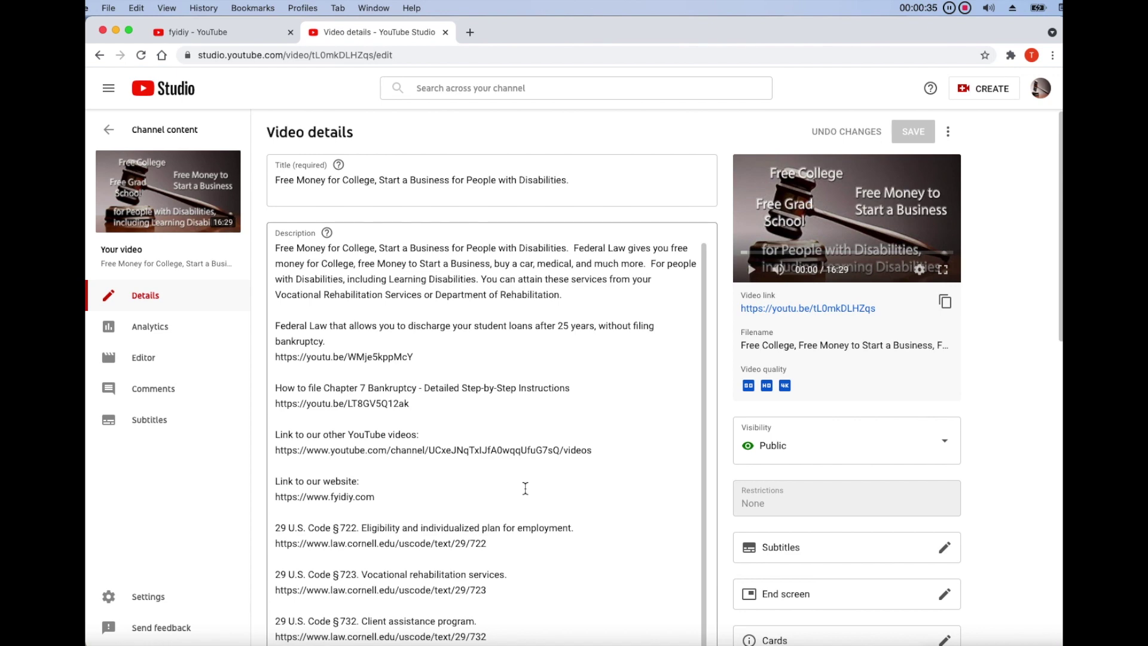
click(178, 423)
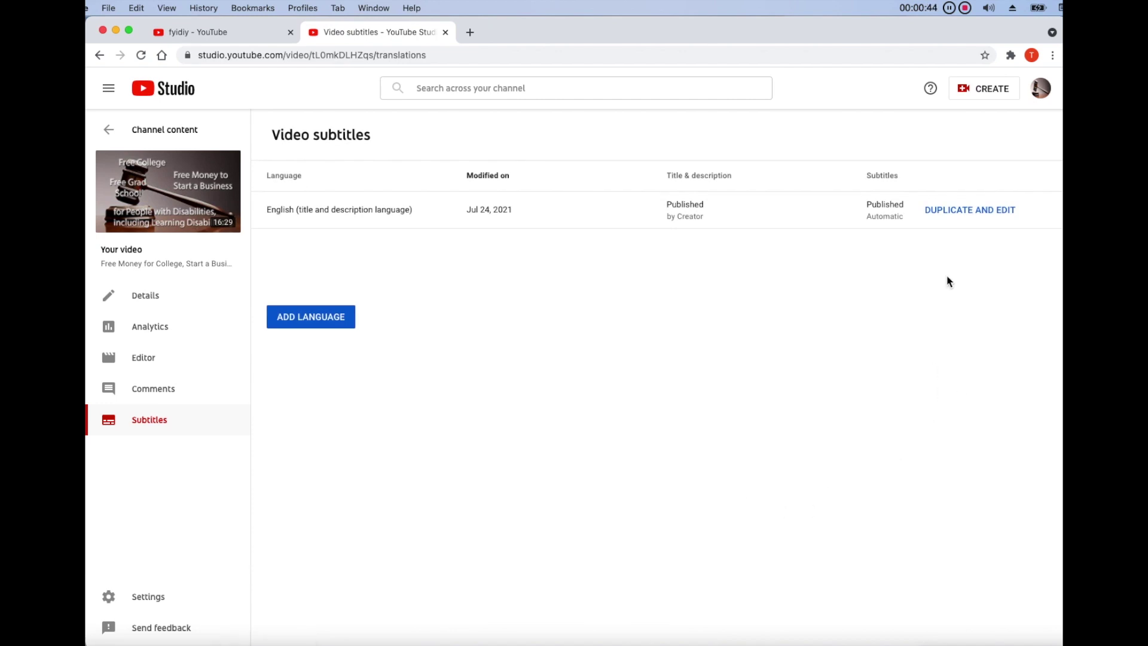
Duplicate the automatic English subtitles for editing, overwriting the existing draft, and download them as a text file.
click(965, 218)
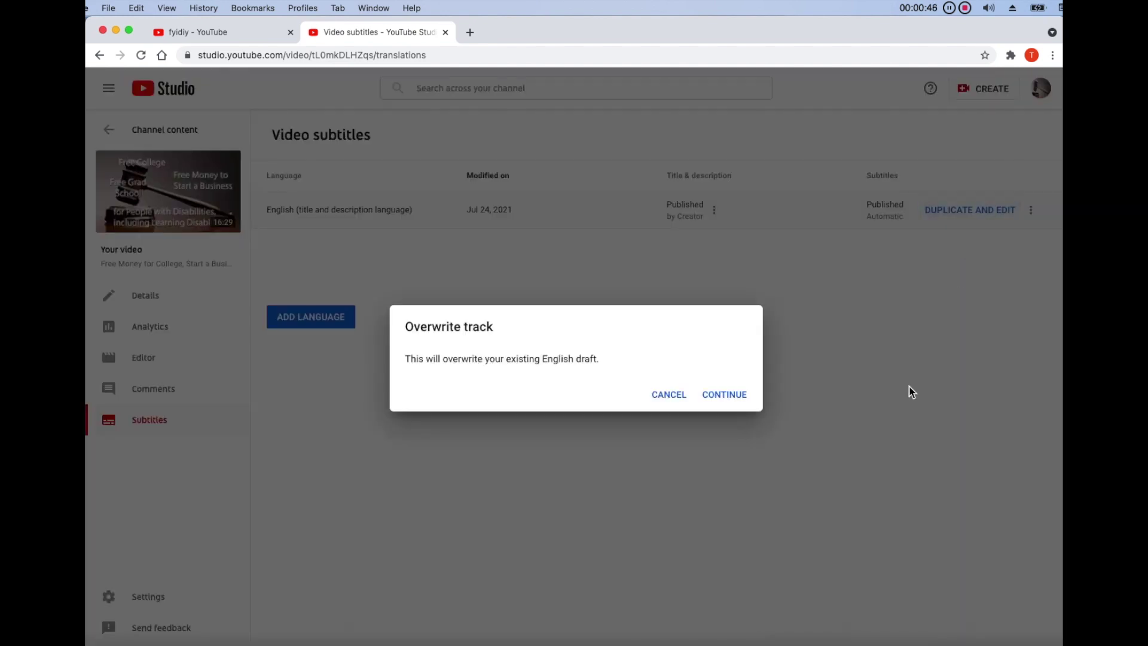
click(742, 396)
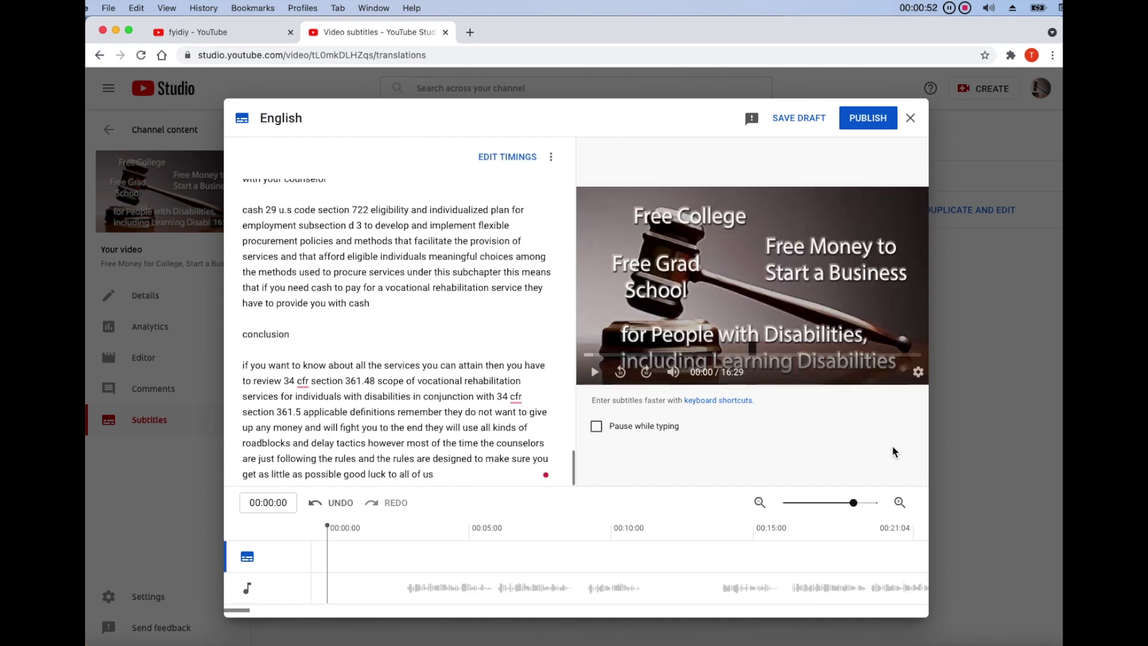
click(551, 159)
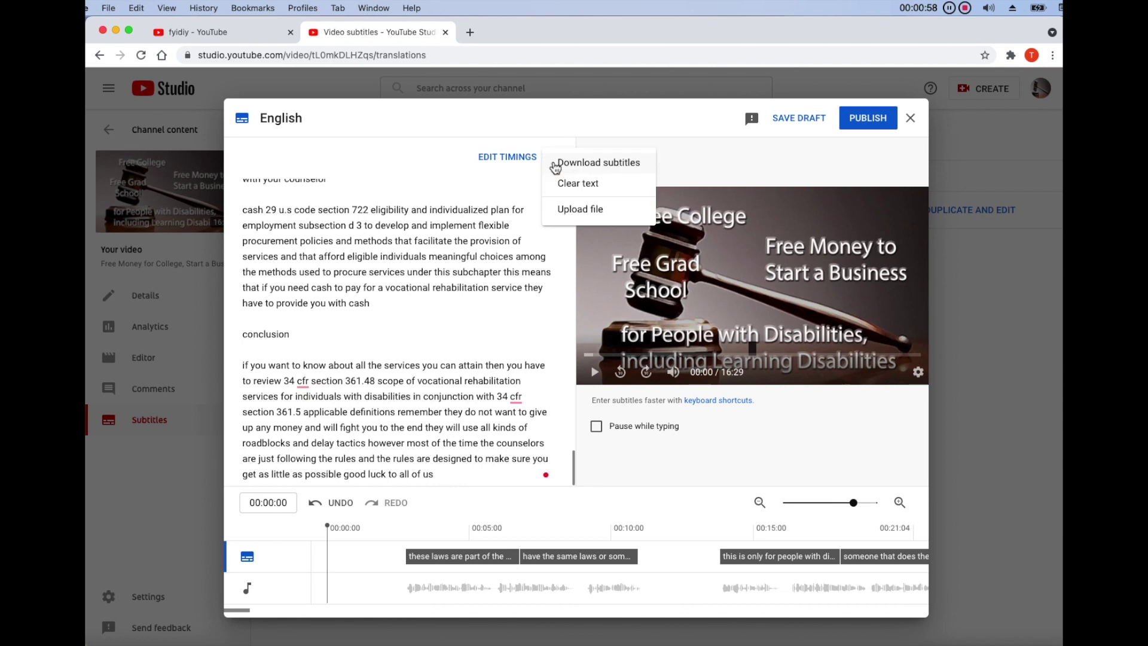
click(651, 173)
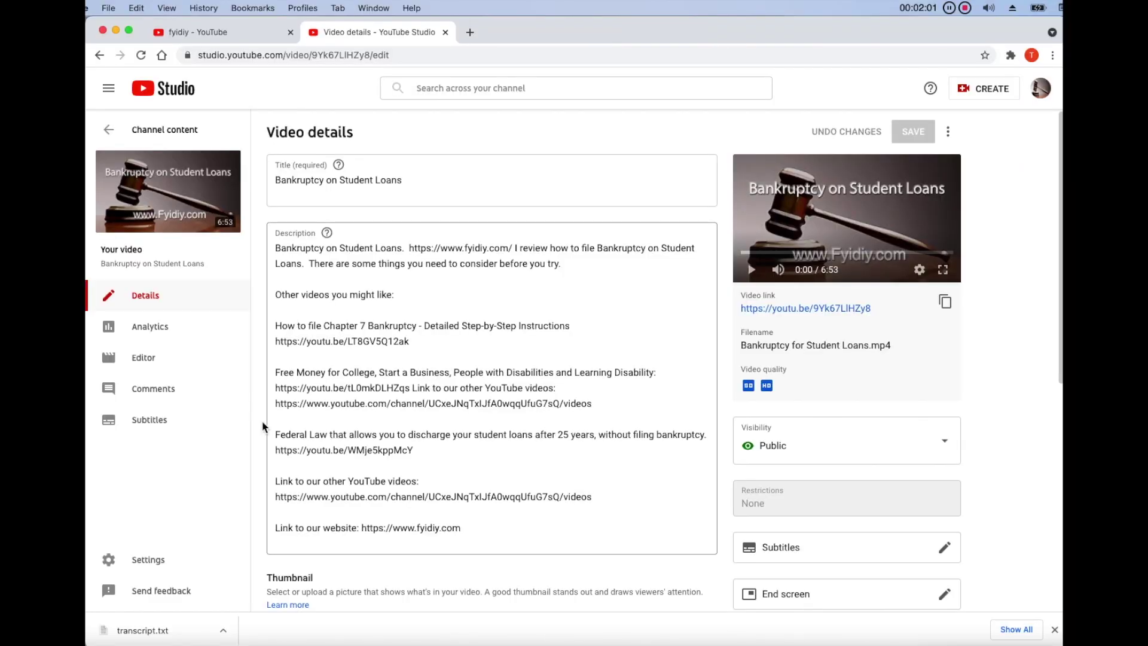
Open the creator-published English subtitles of "Bankruptcy on Student Loans" as plain text and download them.
click(170, 424)
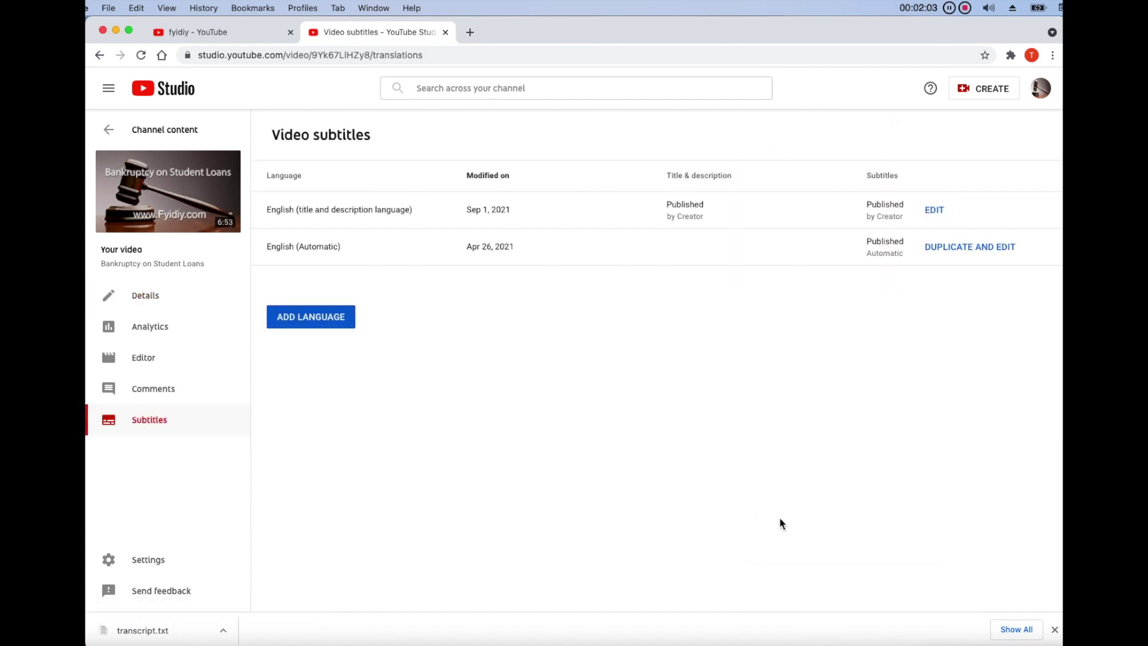
click(942, 220)
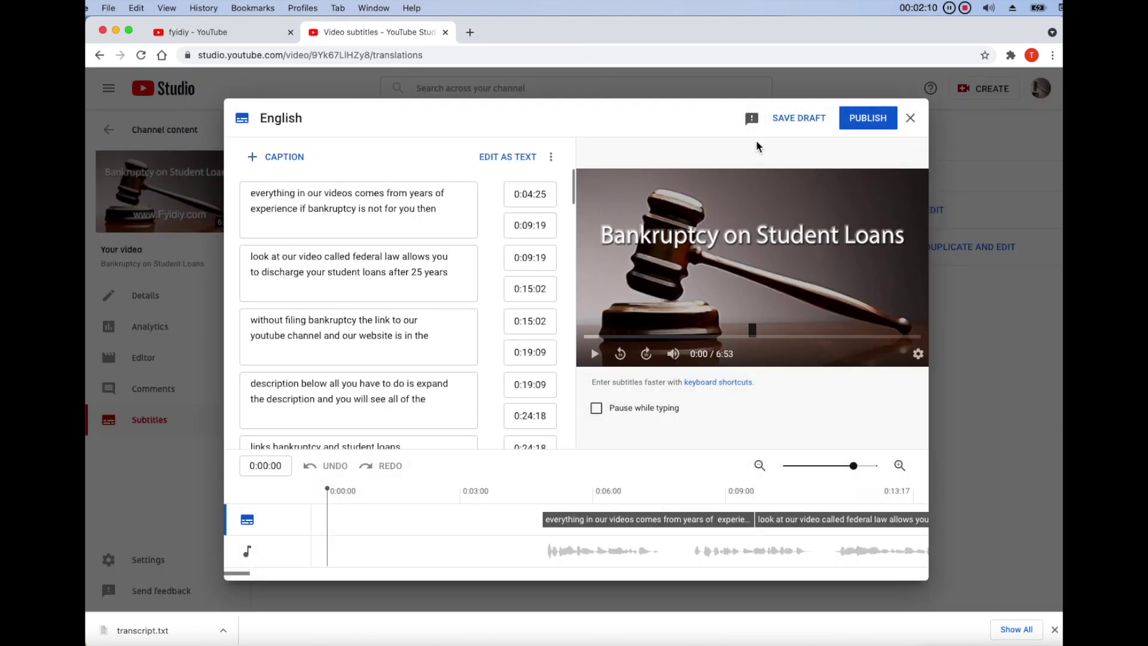
click(496, 161)
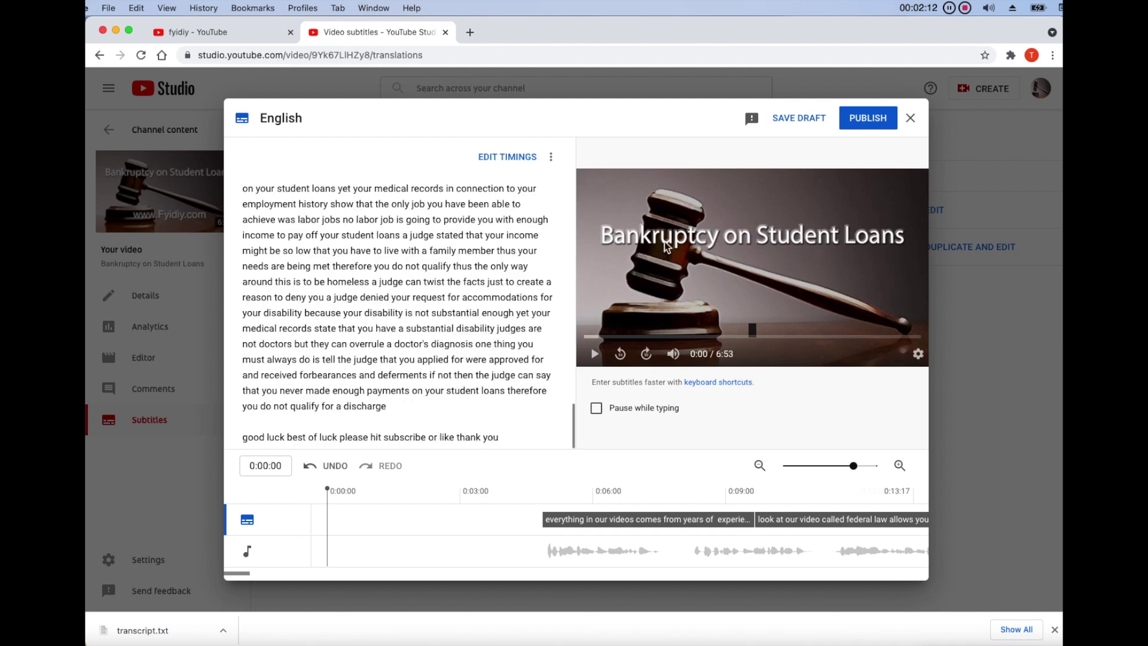
click(550, 157)
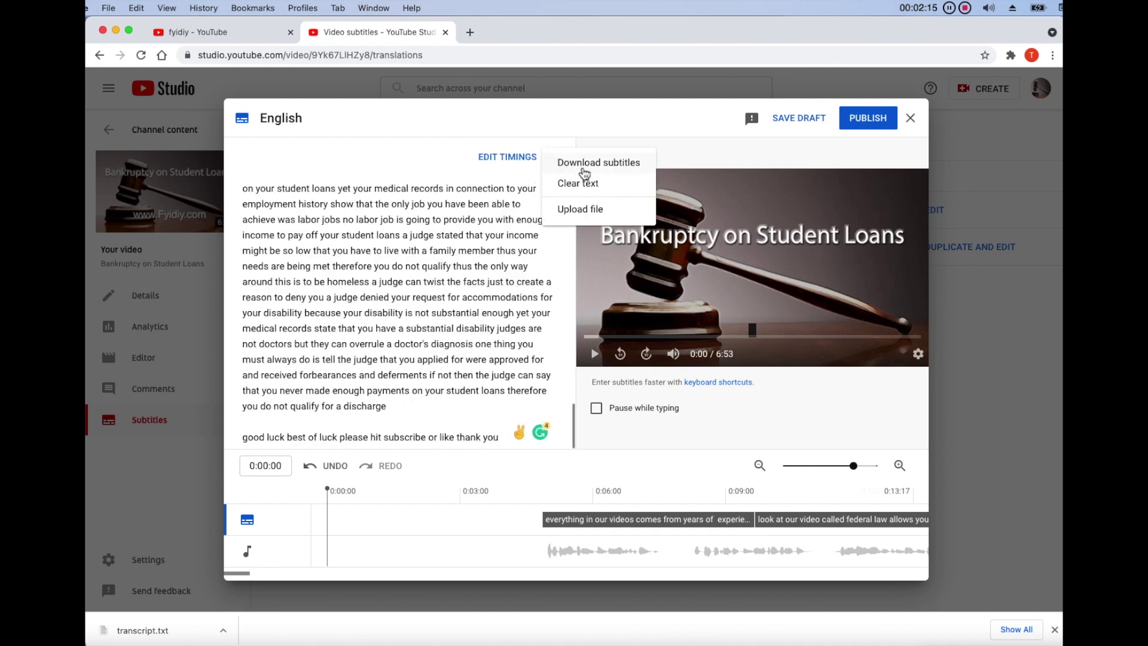
click(647, 168)
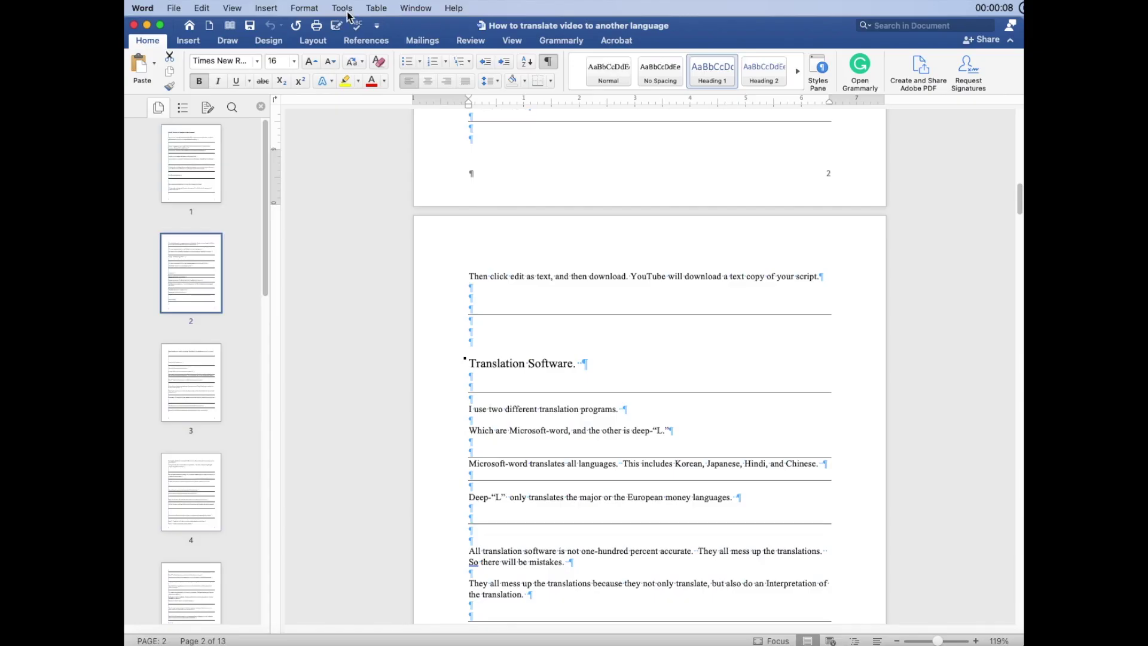
In Word, copy the "Translation Software." section, translate the selection from English to Korean, and insert the translation into the document.
click(342, 7)
mouse_move(389, 88)
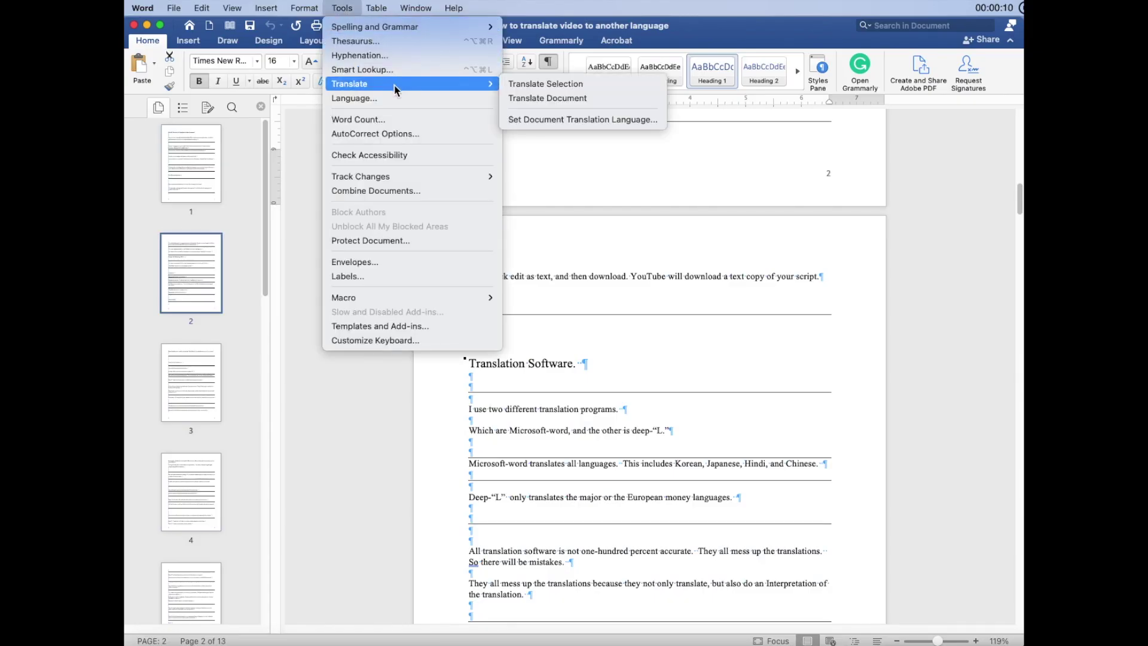
click(541, 82)
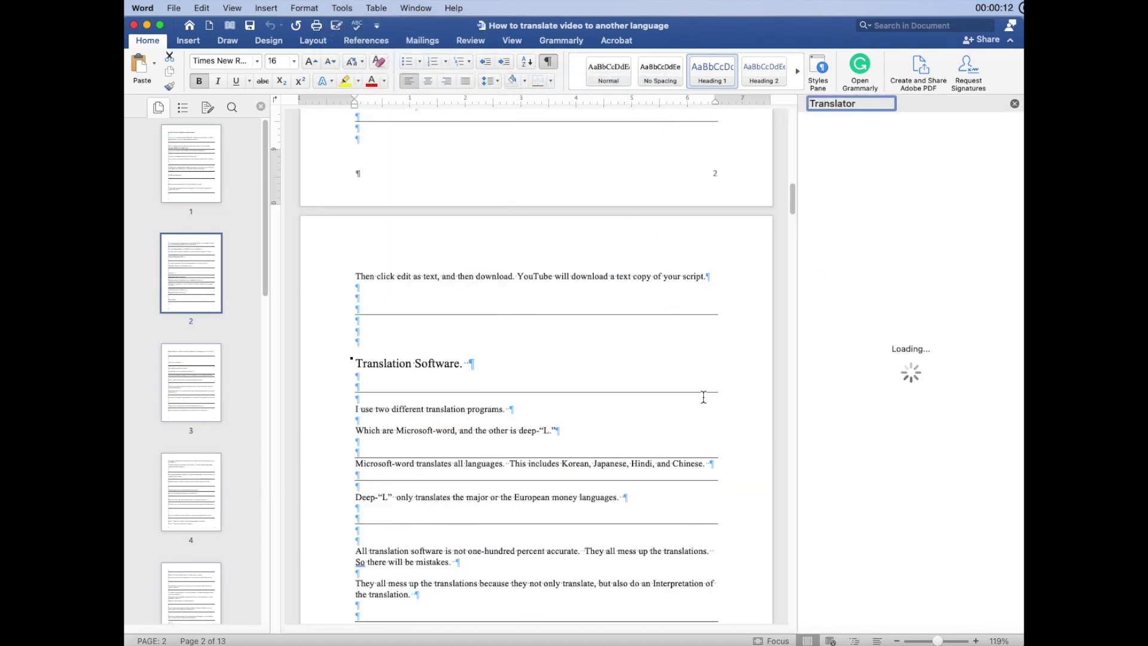
drag(448, 597, 333, 366)
key(super+c)
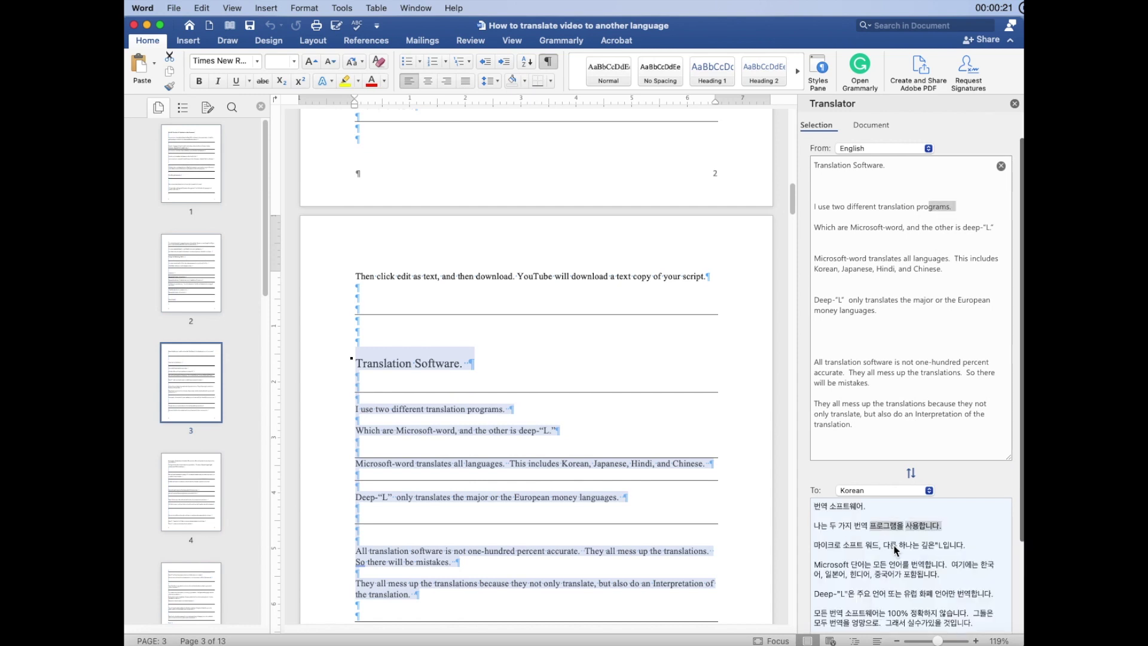
scroll(976, 473, down, 3)
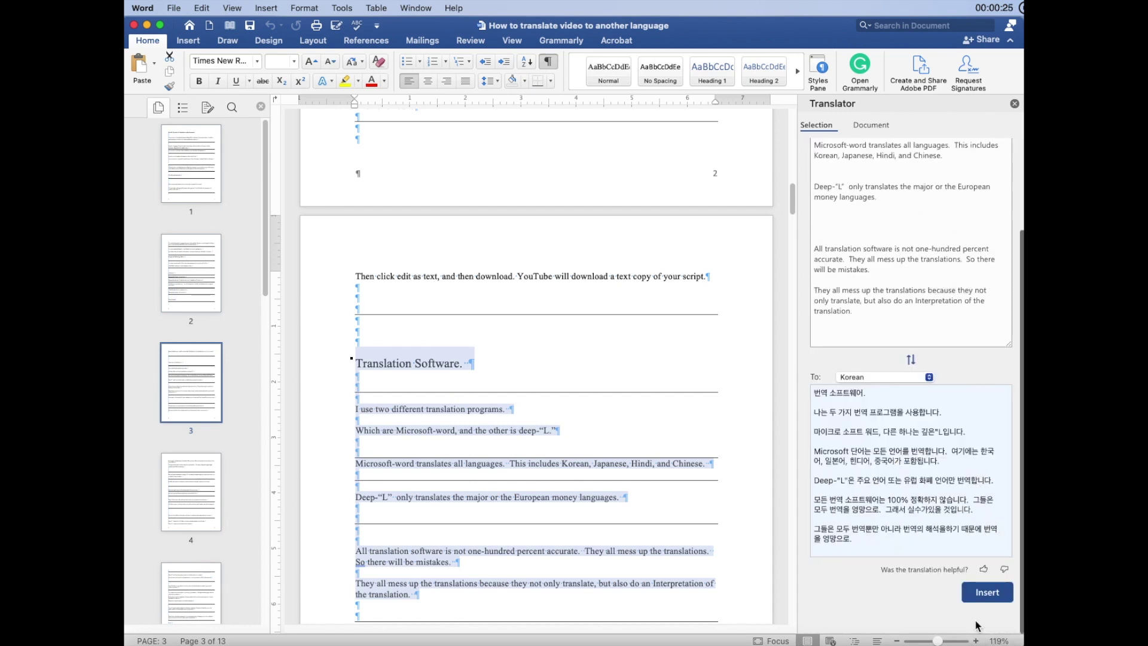
click(994, 593)
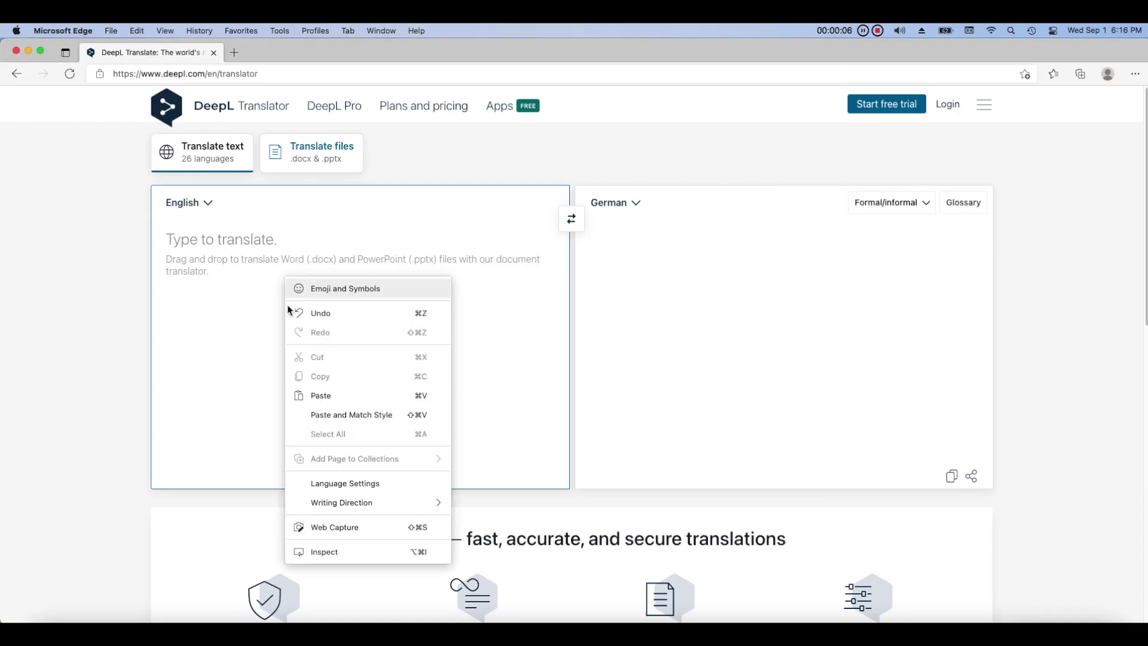
In DeepL Translator in Microsoft Edge, paste the copied "Translation Software." text and set the target language to Greek.
click(321, 396)
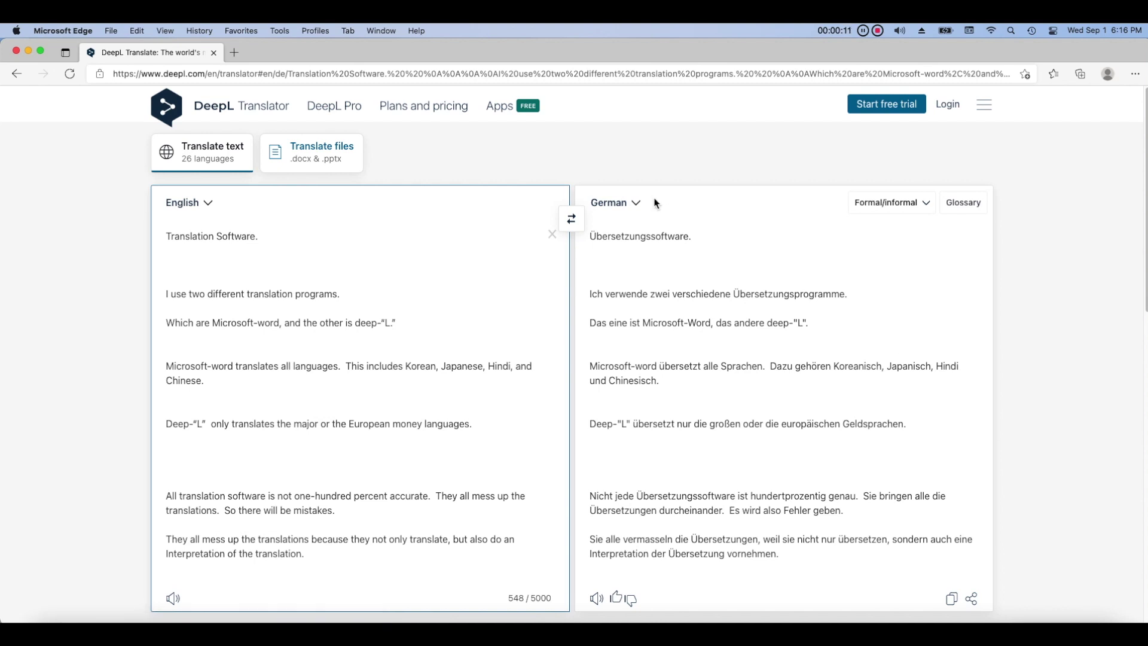
click(638, 203)
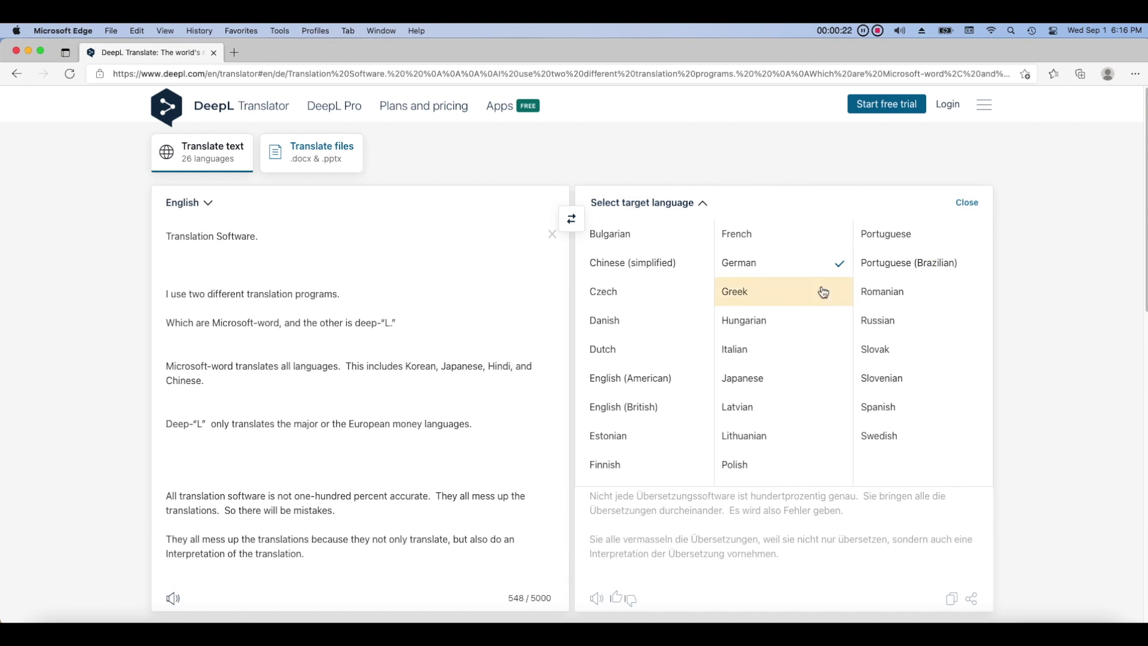
click(824, 292)
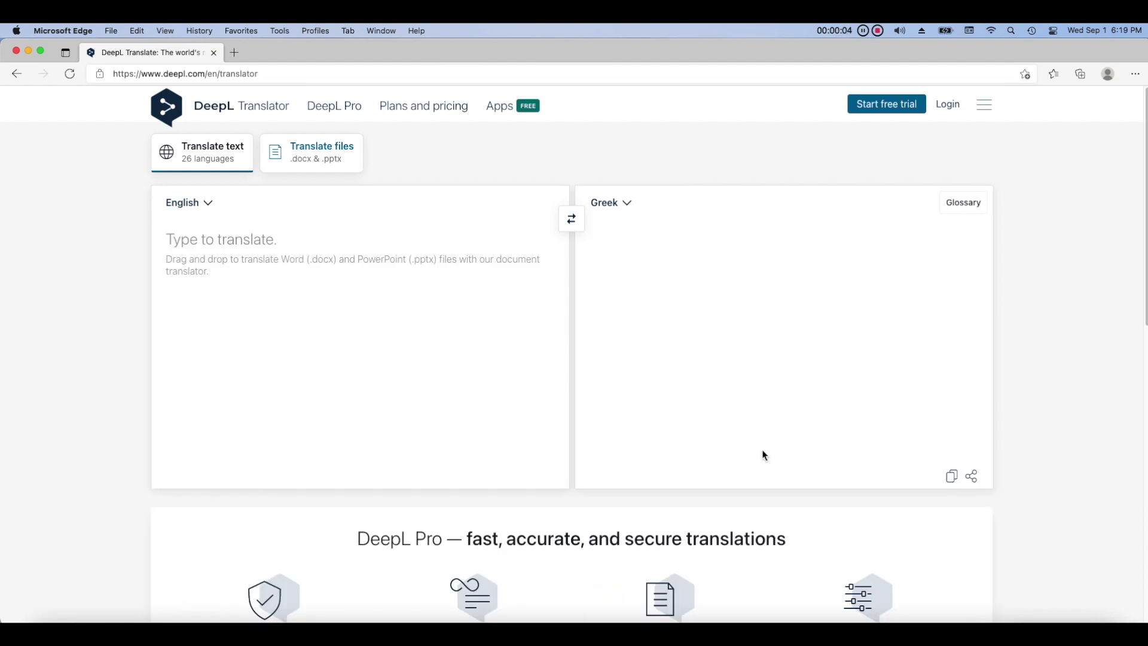
Paste the English timestamp list beginning with "Fade In, Fade Out, and Cross Dissolve" and translate it into Polish.
right_click(301, 316)
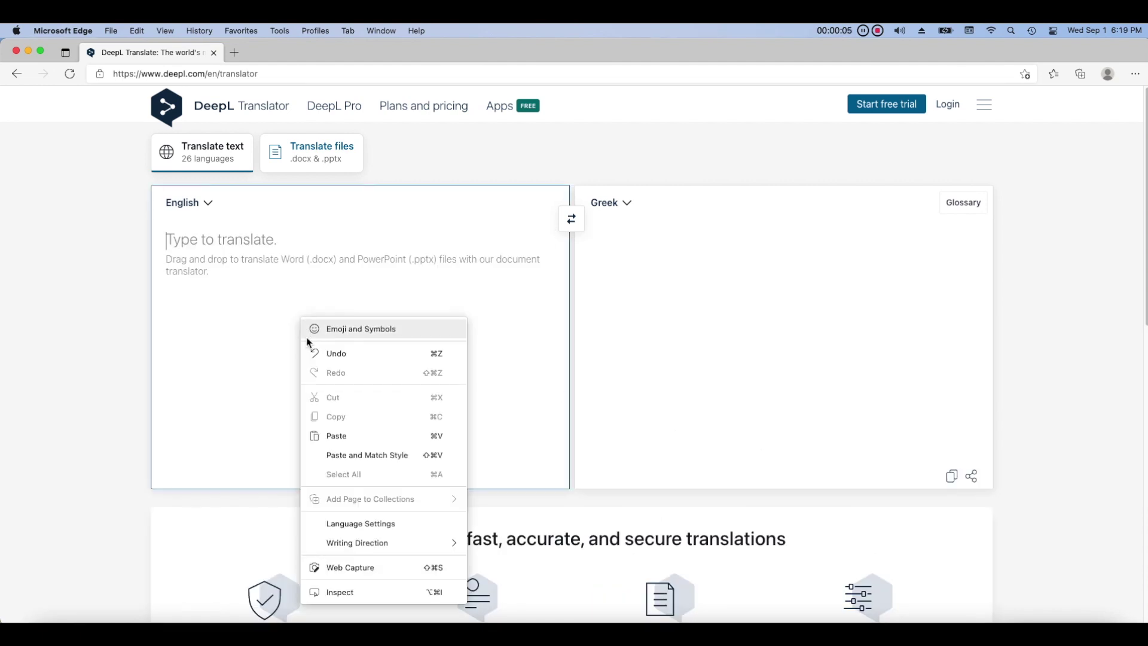
click(338, 436)
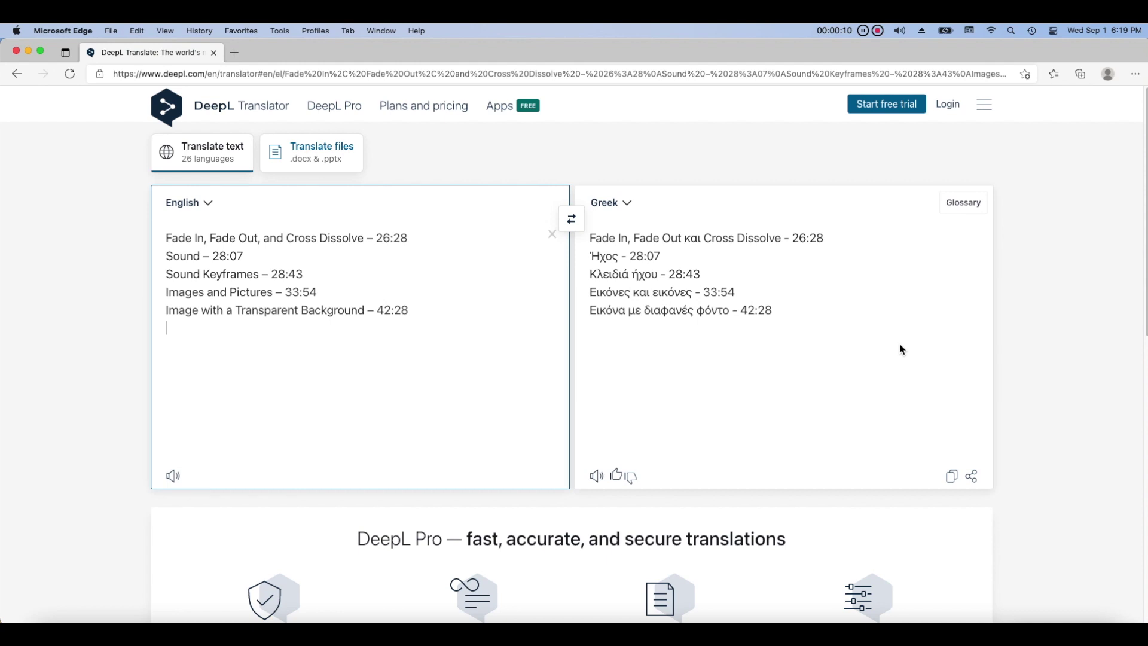
click(622, 204)
click(737, 465)
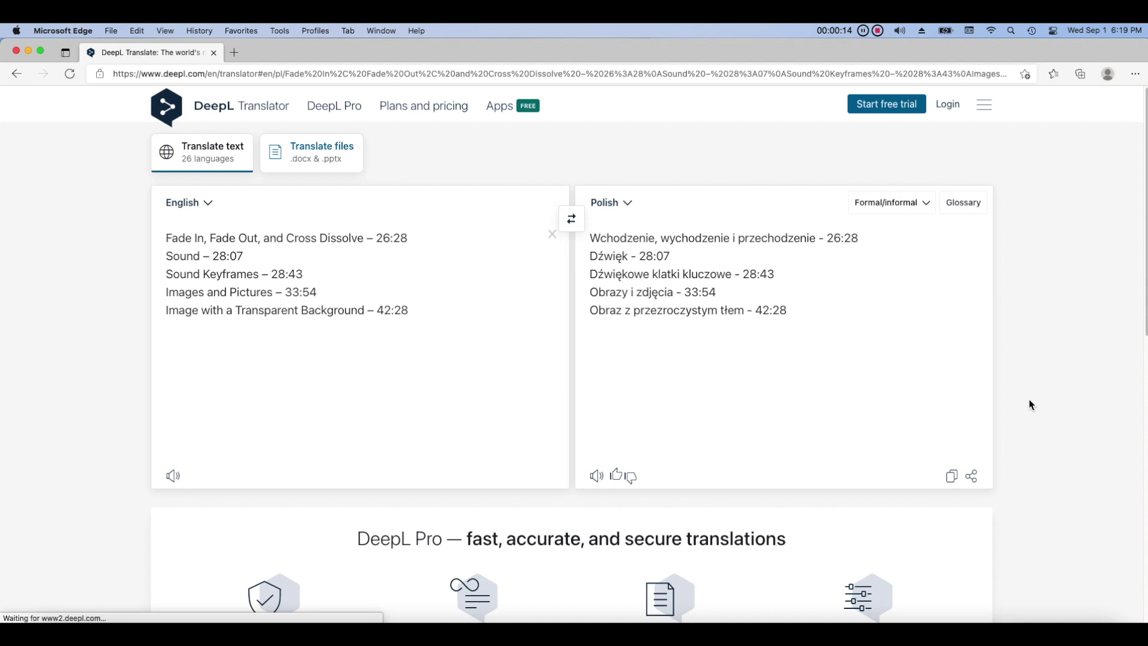
Trim the English source text to "Fade In, Fade Out, and Cross Dissolve" and select its Polish translation.
drag(866, 238, 569, 238)
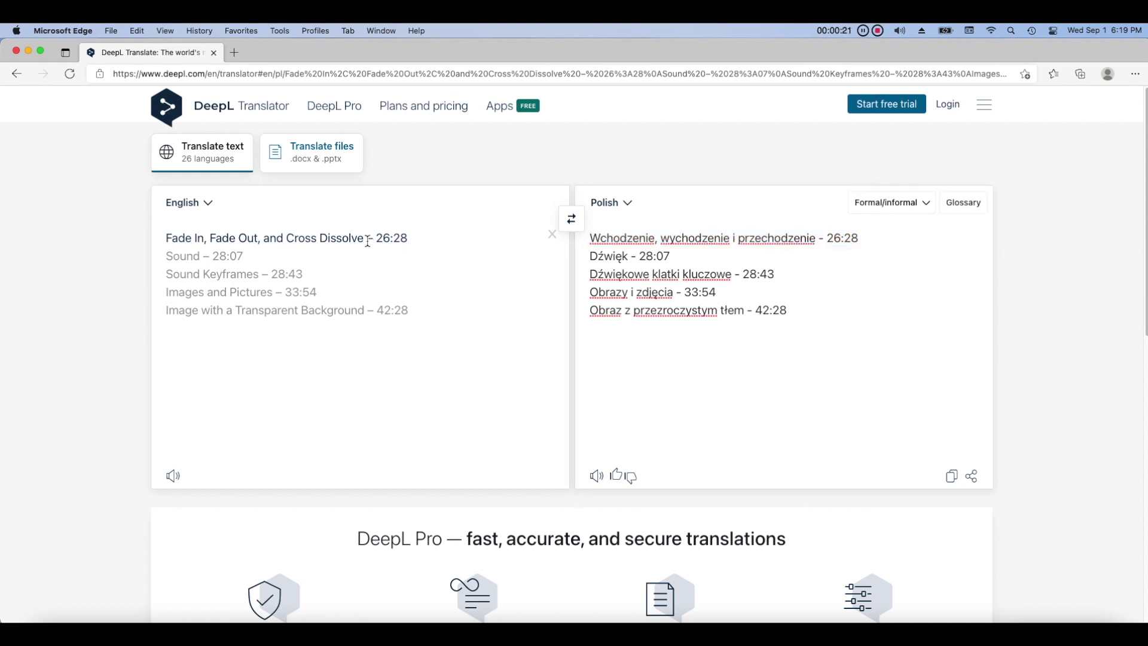
drag(366, 239, 420, 338)
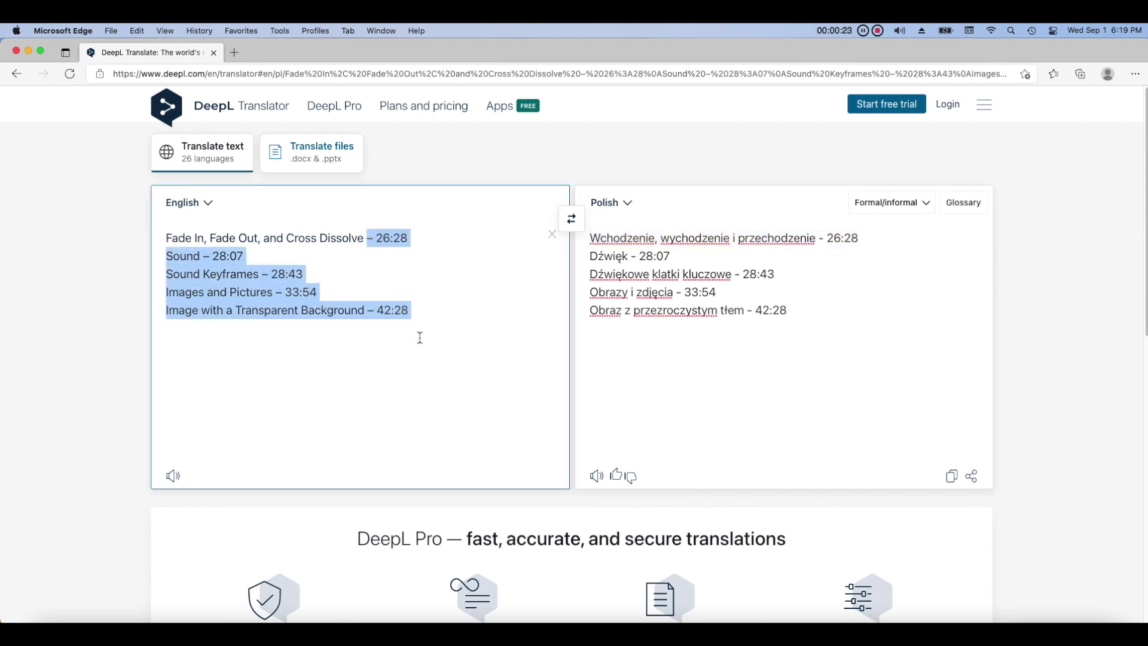
key(BackSpace)
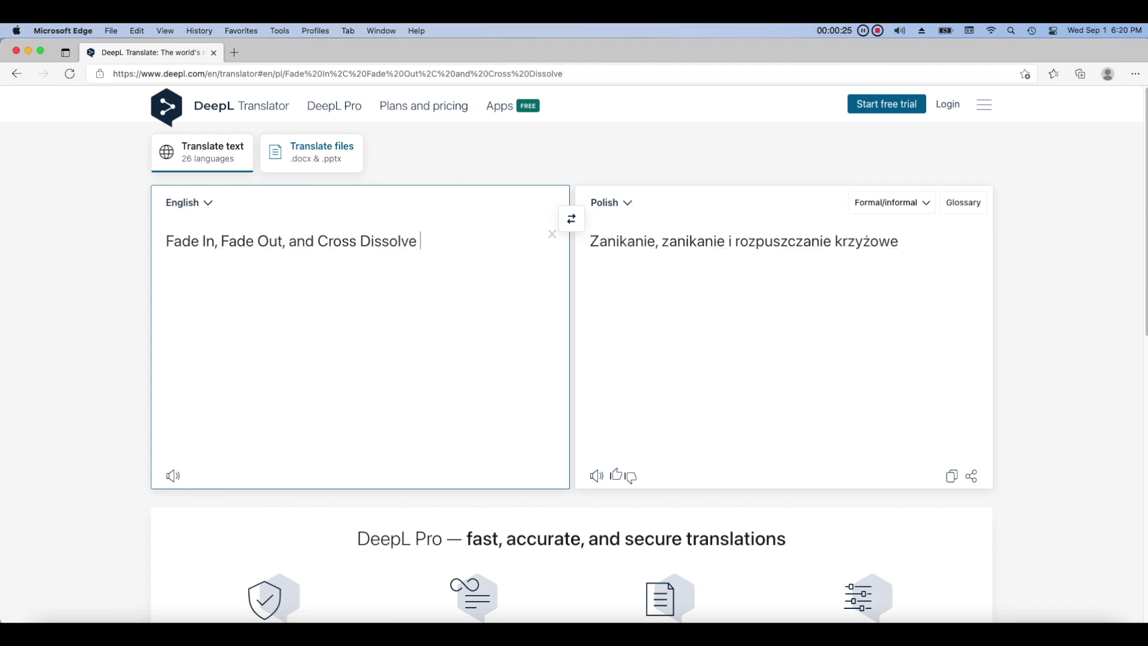
drag(912, 238, 579, 238)
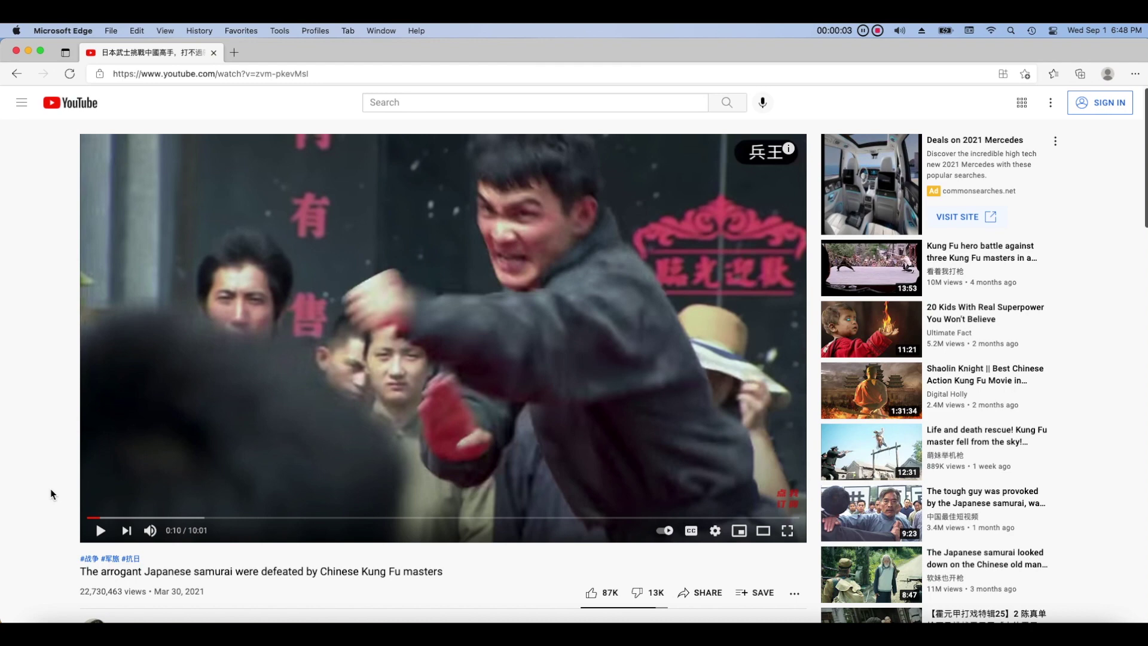
Play "The arrogant Japanese samurai were defeated by Chinese Kung Fu masters" and copy the visible Chinese text of its description.
click(100, 530)
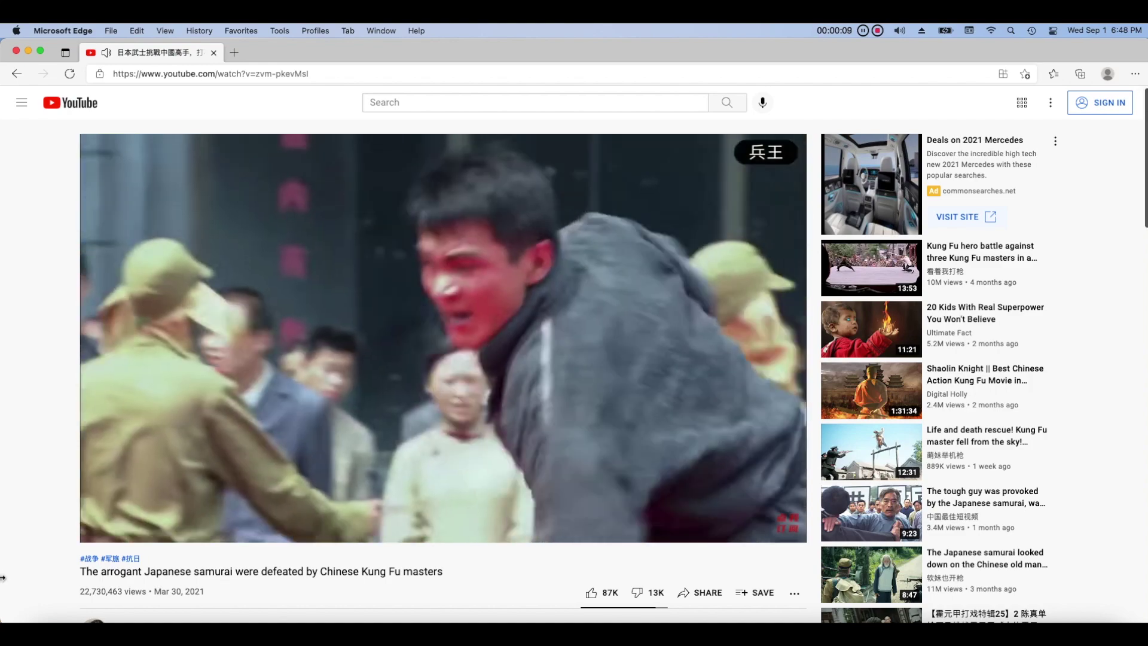
scroll(435, 557, down, 5)
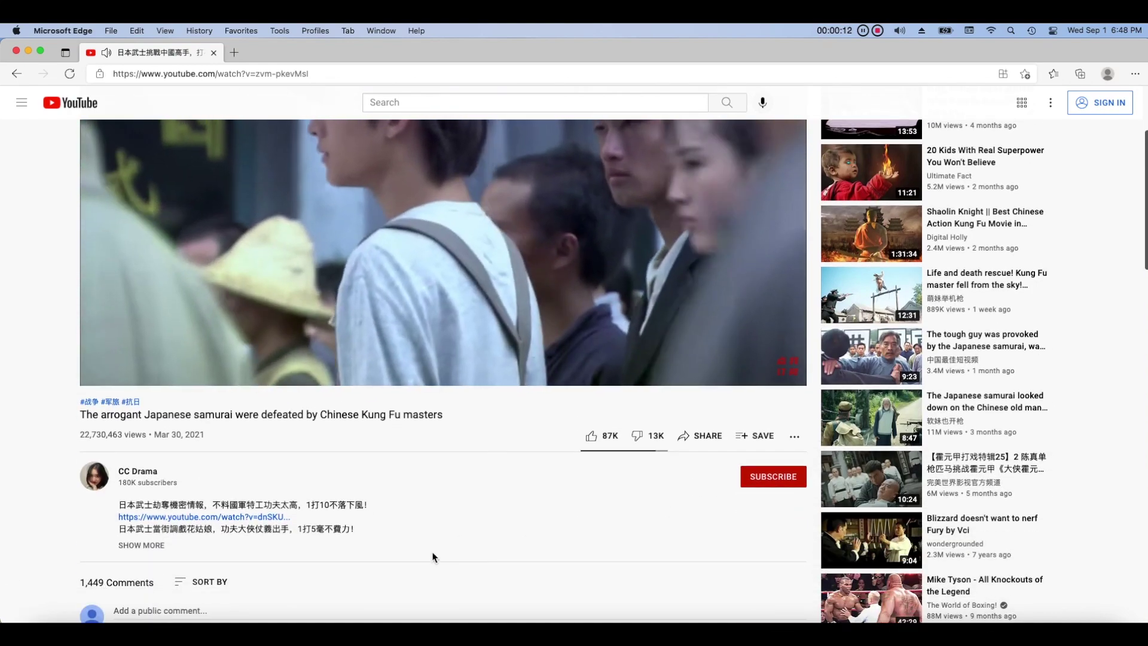
drag(359, 532, 113, 510)
key(super+c)
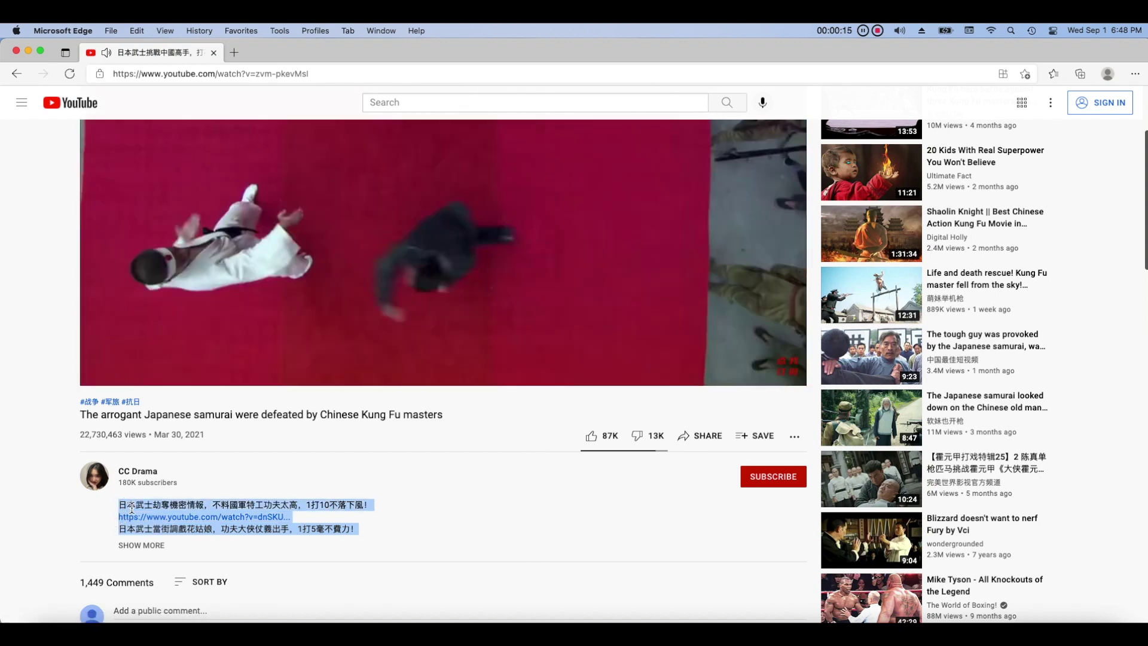
right_click(133, 507)
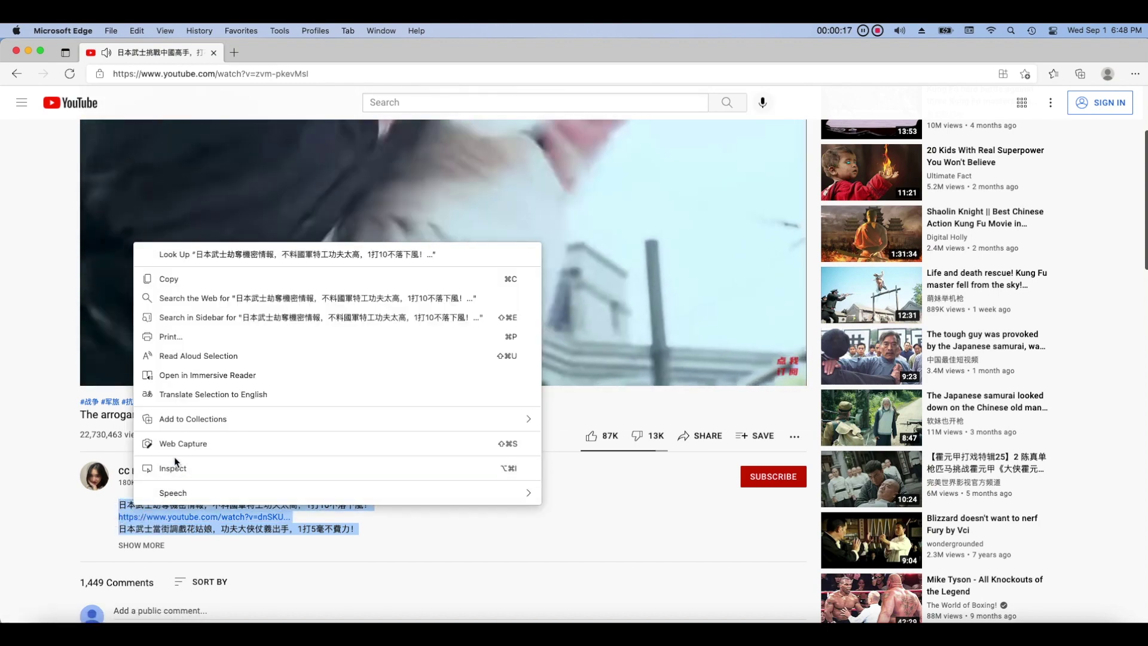
click(228, 279)
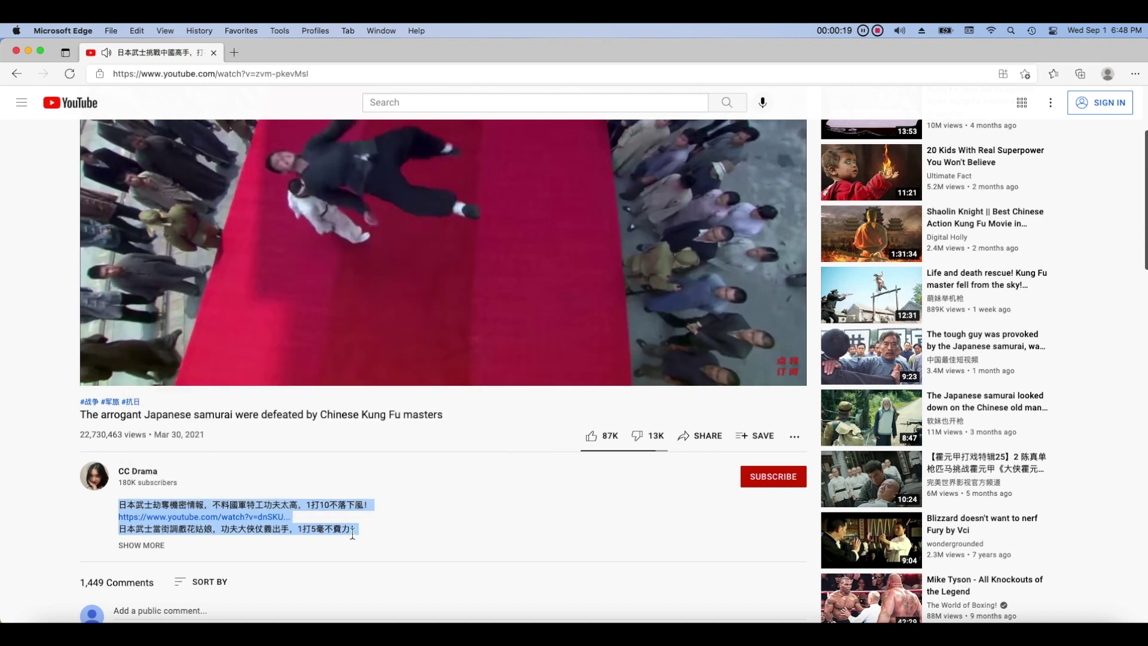
click(417, 528)
scroll(422, 580, up, 2)
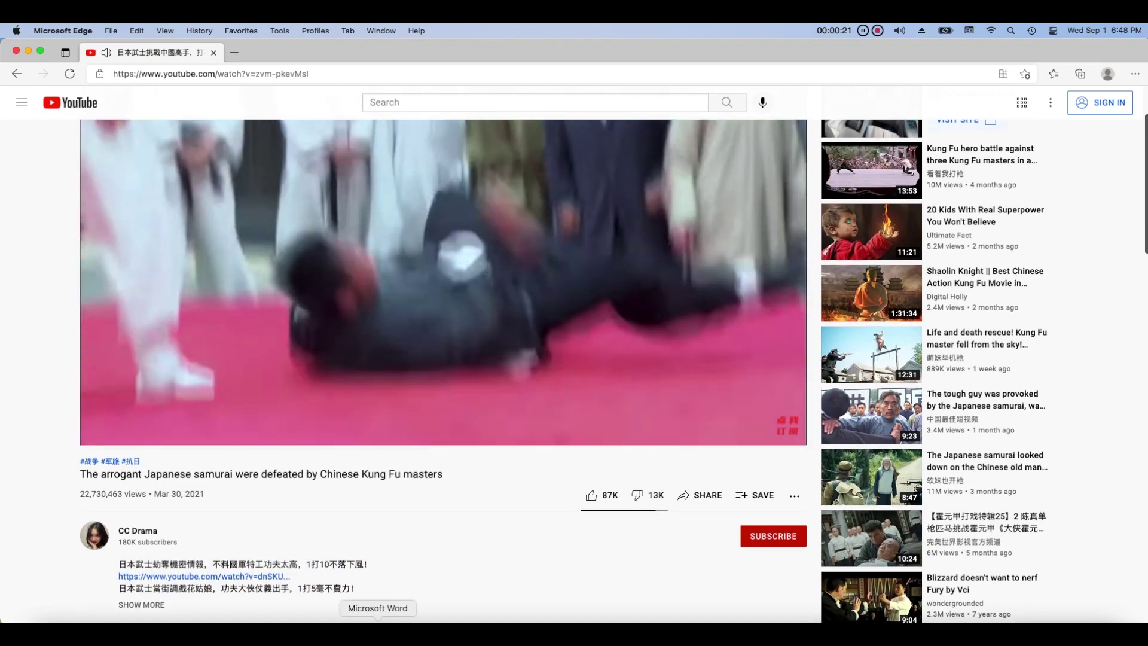
Switch to Word and paste the copied Chinese description into the blank document with its source formatting.
click(378, 622)
right_click(478, 296)
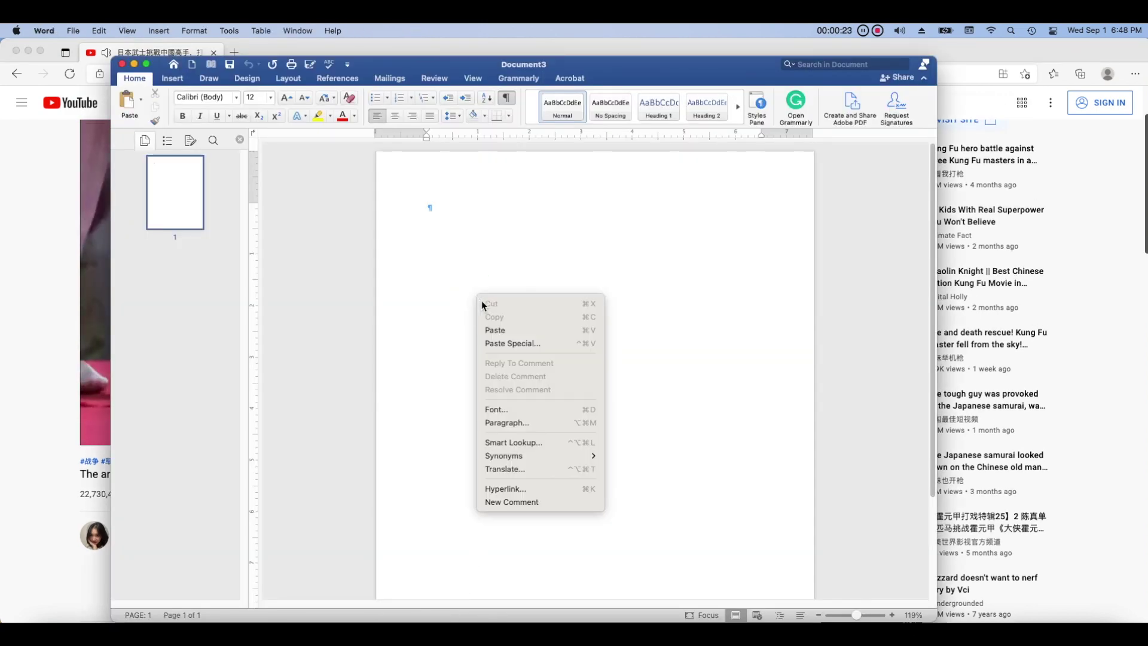
click(495, 331)
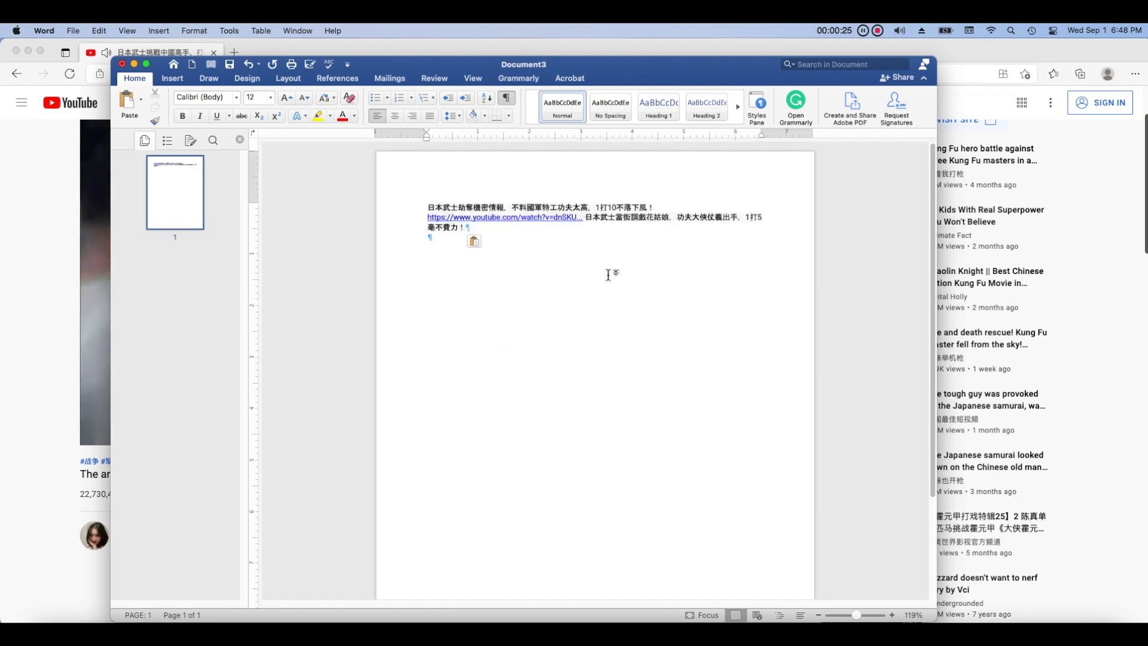
click(479, 241)
click(418, 211)
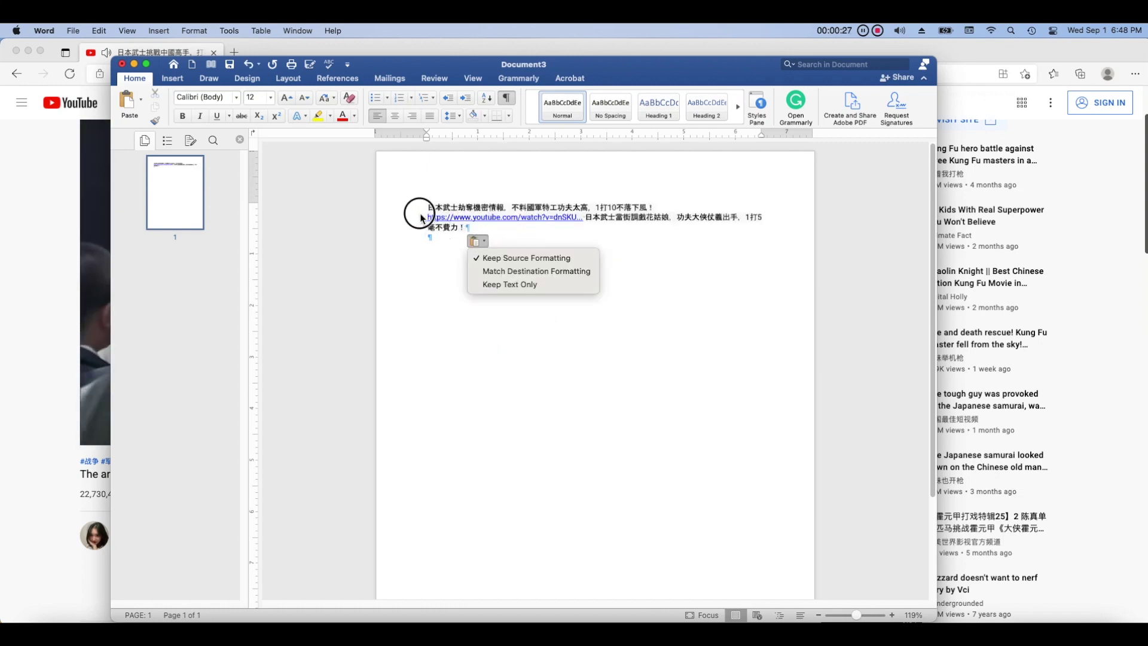
Translate the pasted description as a selection from Chinese Traditional to English and insert the translation into the document.
drag(469, 227, 429, 207)
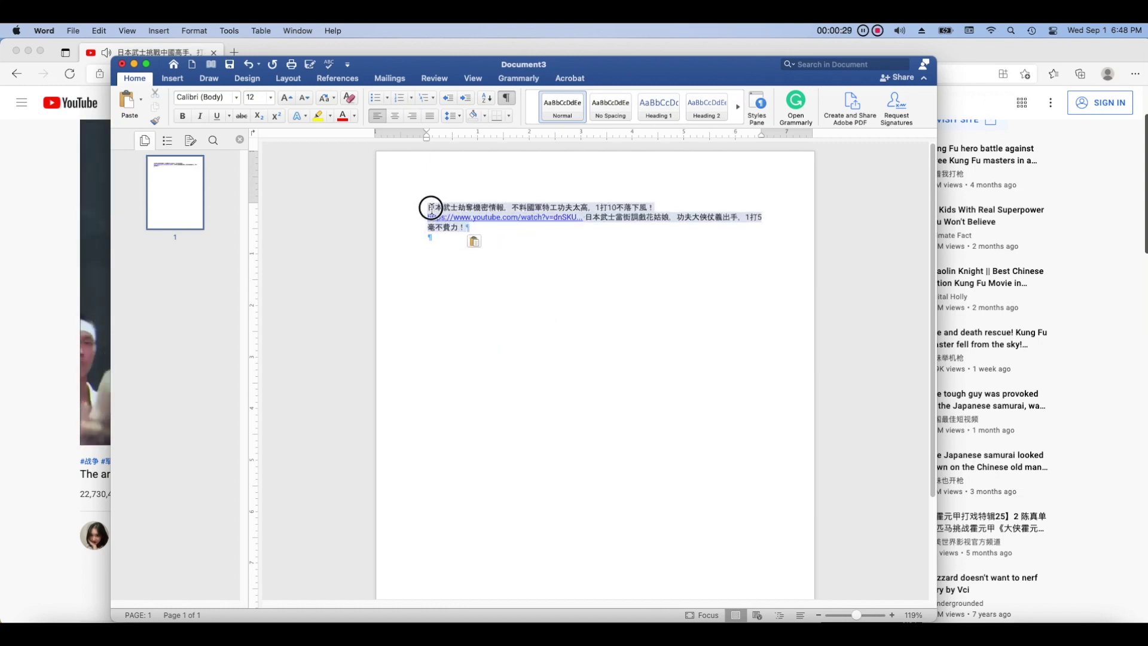
click(218, 32)
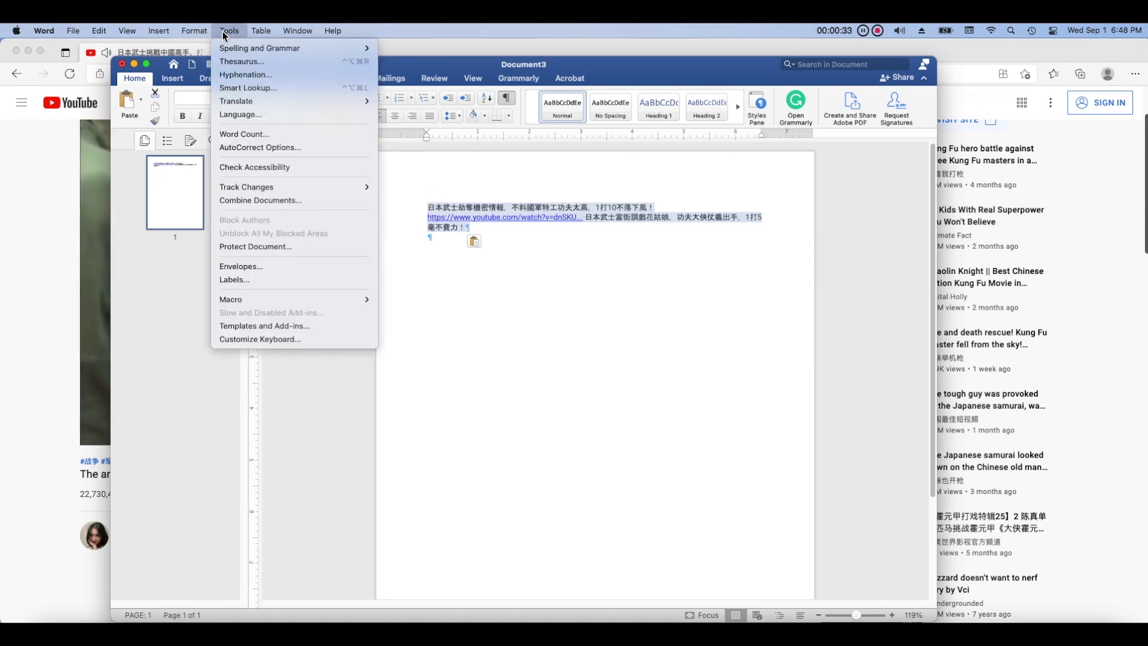
mouse_move(359, 102)
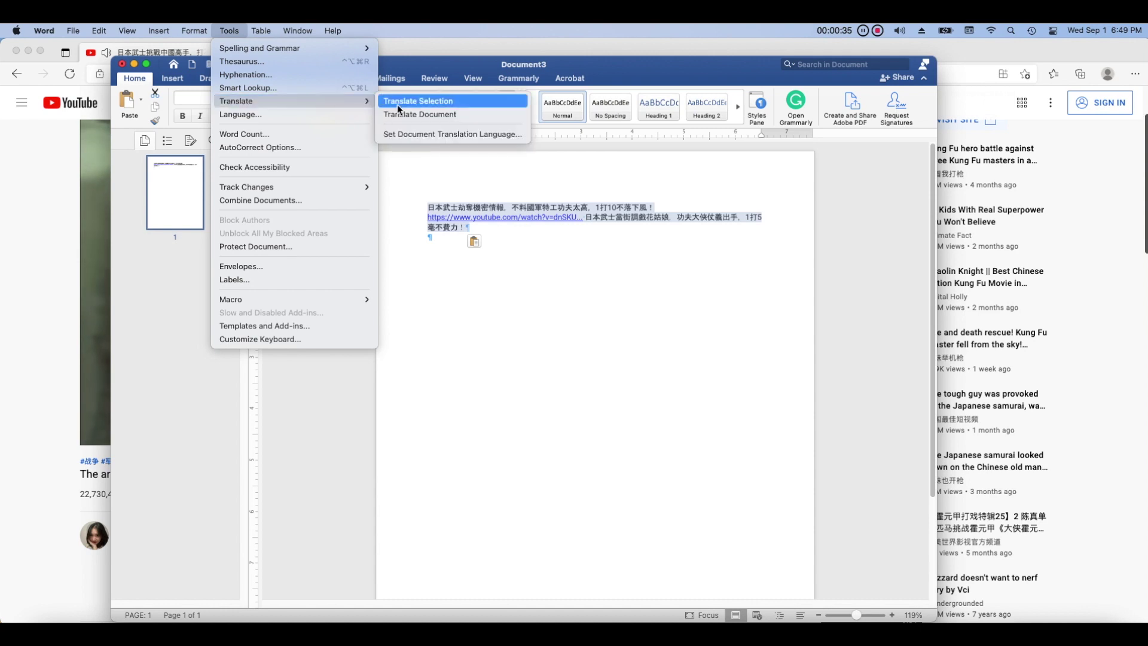
click(405, 107)
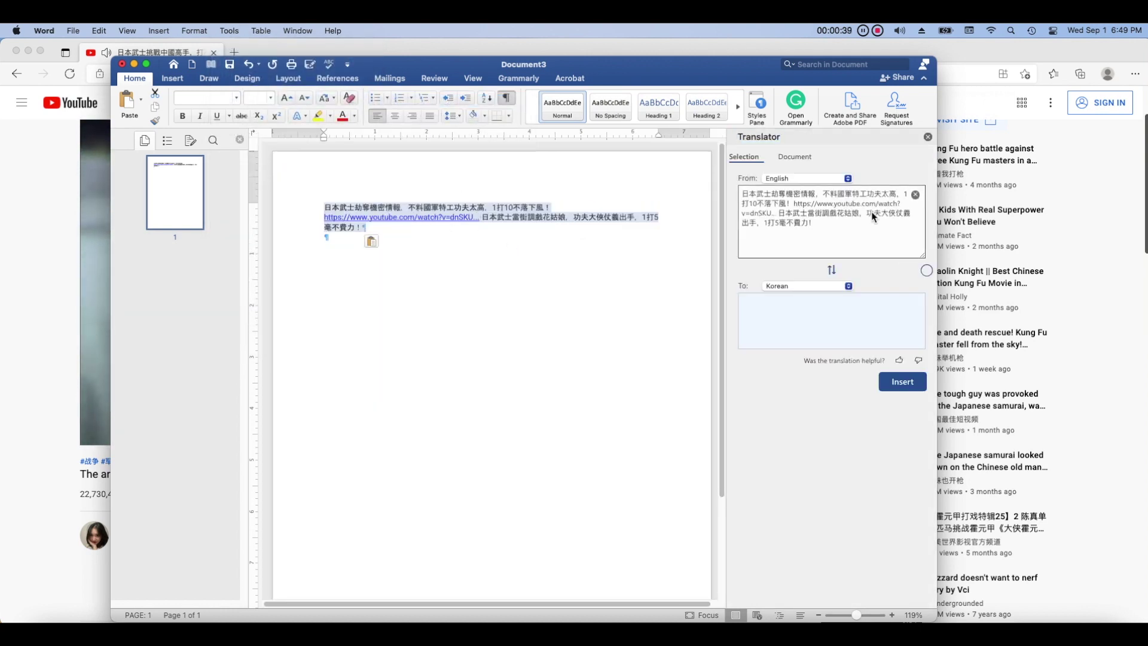
click(843, 178)
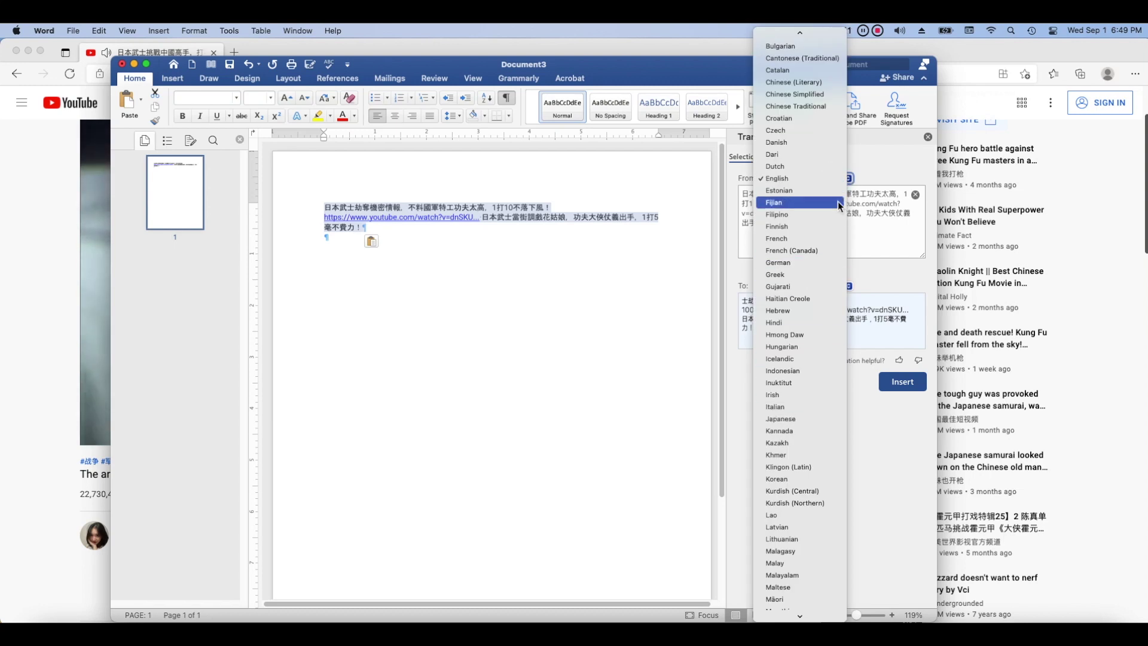
scroll(828, 142, up, 2)
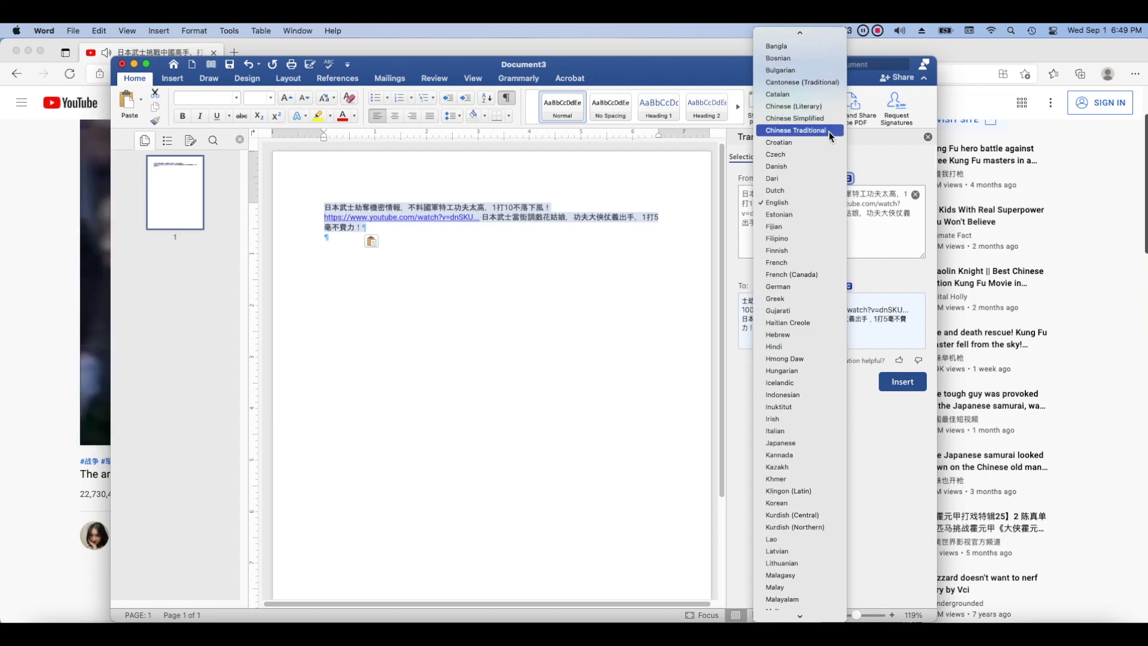
click(828, 132)
click(824, 288)
scroll(828, 204, up, 5)
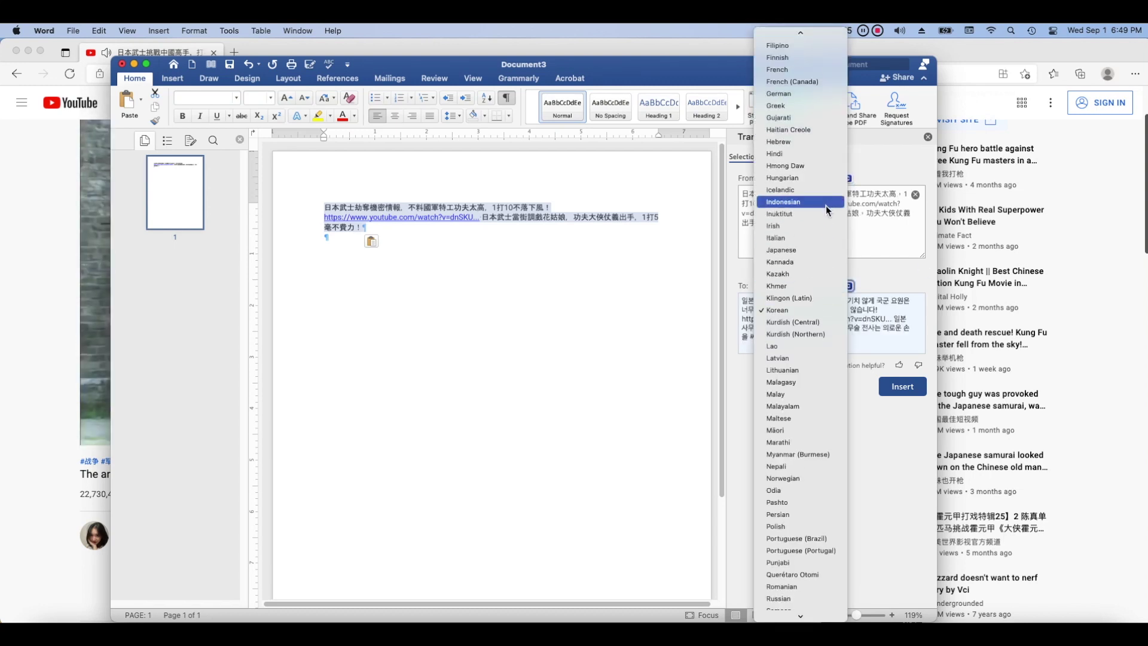
click(838, 71)
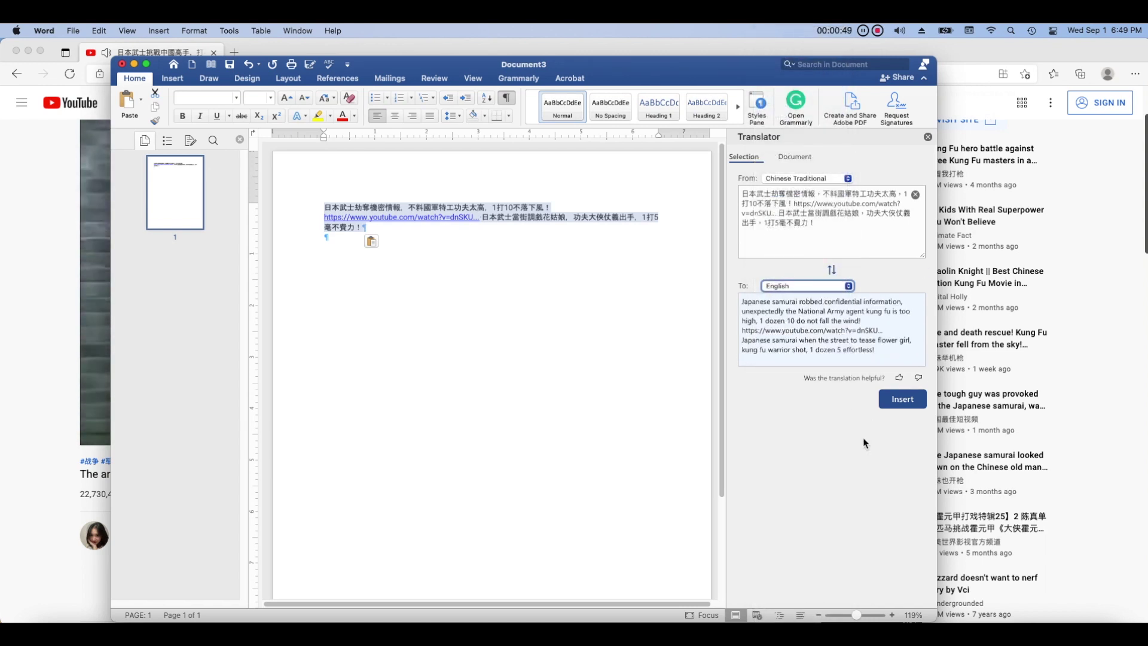
click(902, 400)
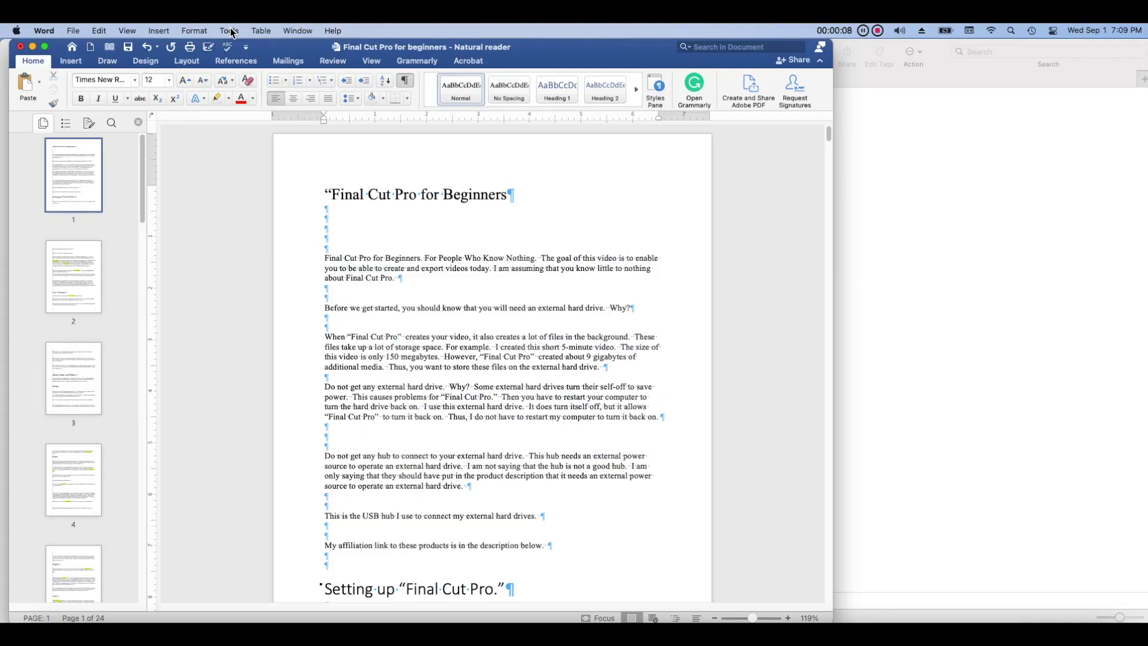
In the "Final Cut Pro for beginners" script, translate the opening paragraph from English to Hindi and insert the translation.
click(229, 31)
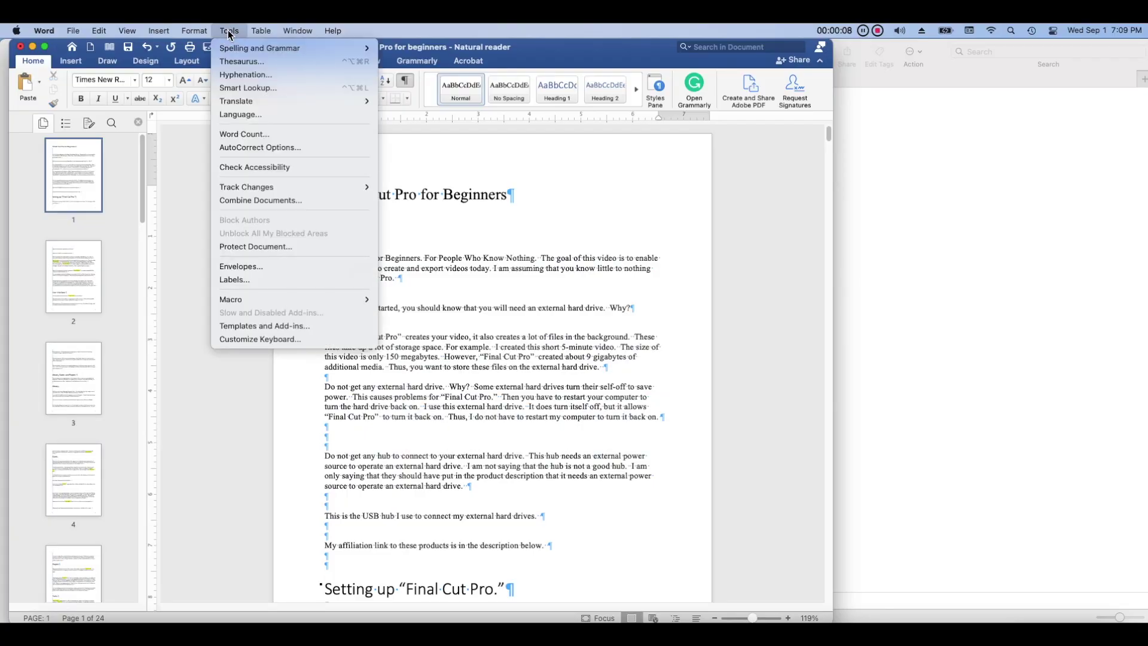
mouse_move(335, 101)
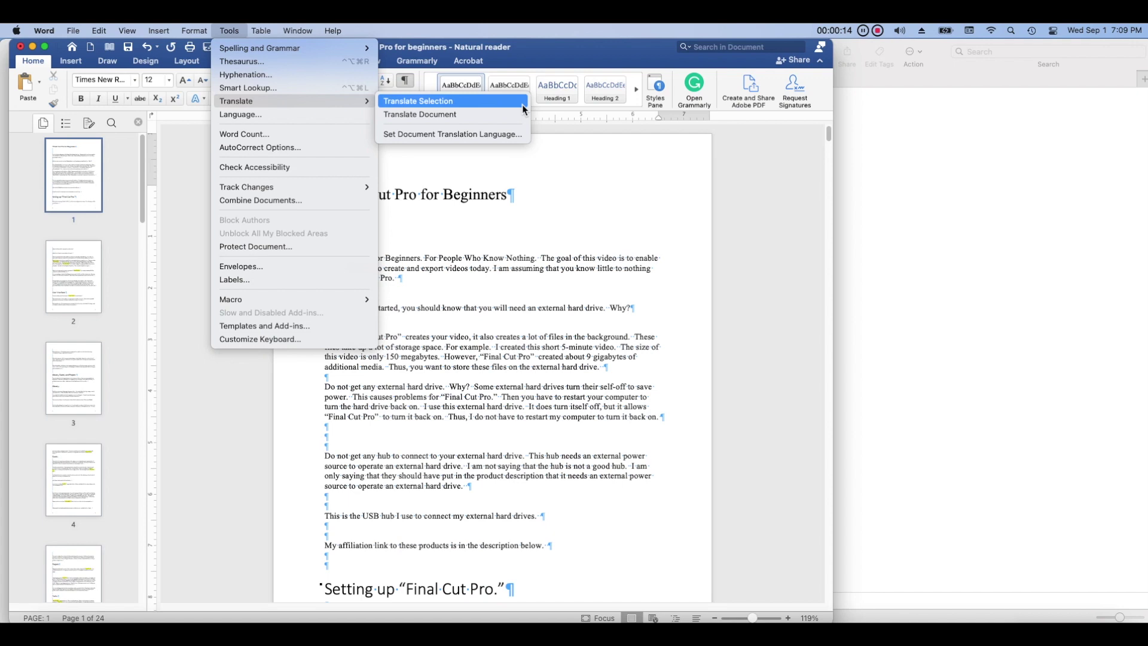
click(454, 101)
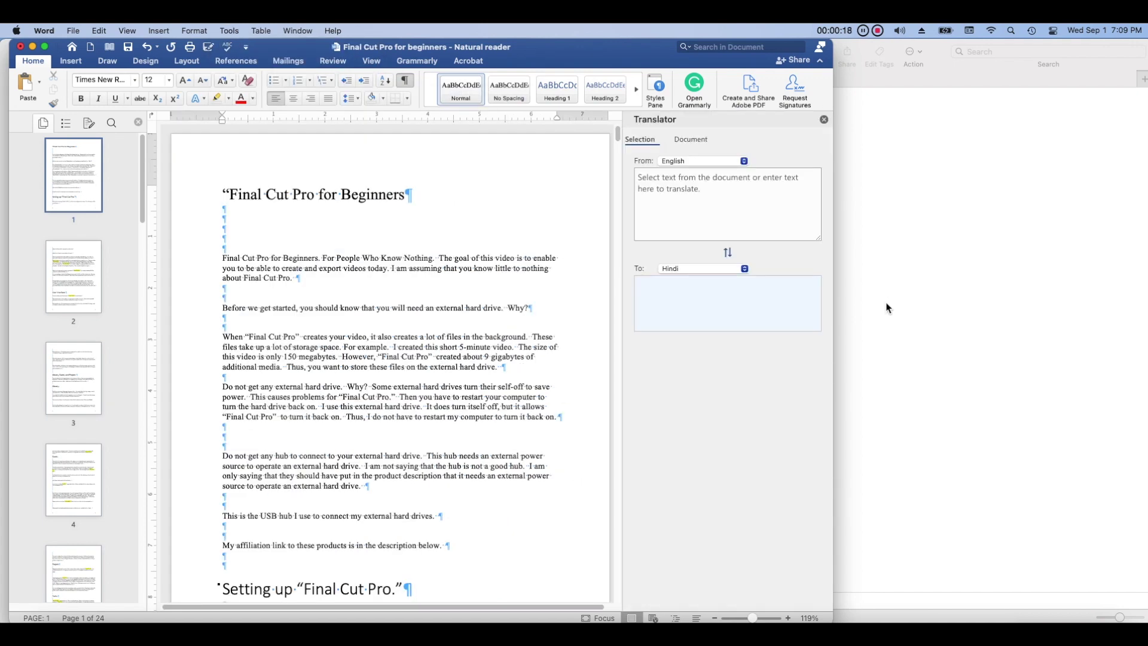
drag(325, 289, 225, 254)
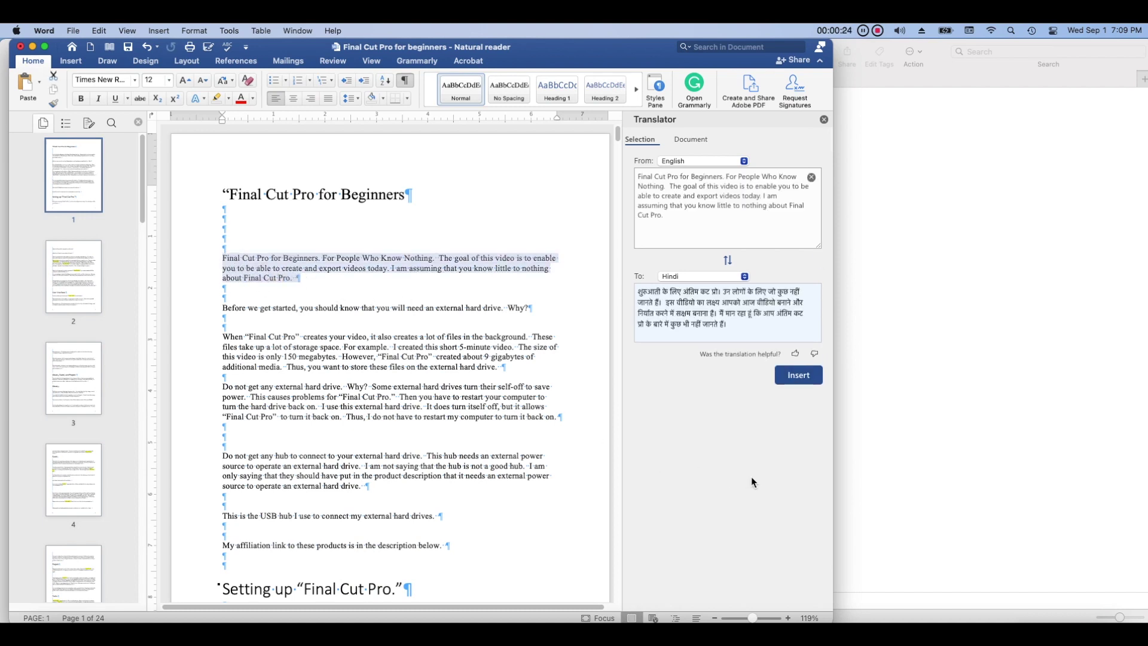
click(799, 375)
Translate the external hard drive paragraphs, from "Before we get started" to "turn it back on", into Hindi and insert the translation.
drag(561, 404, 193, 294)
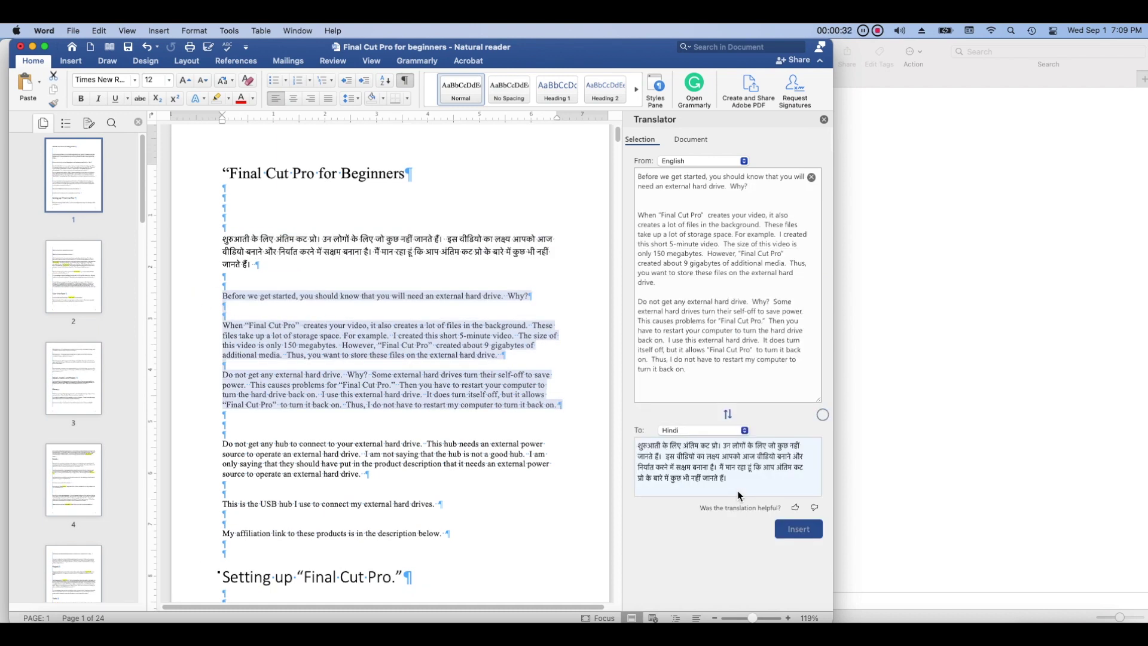
scroll(810, 506, down, 4)
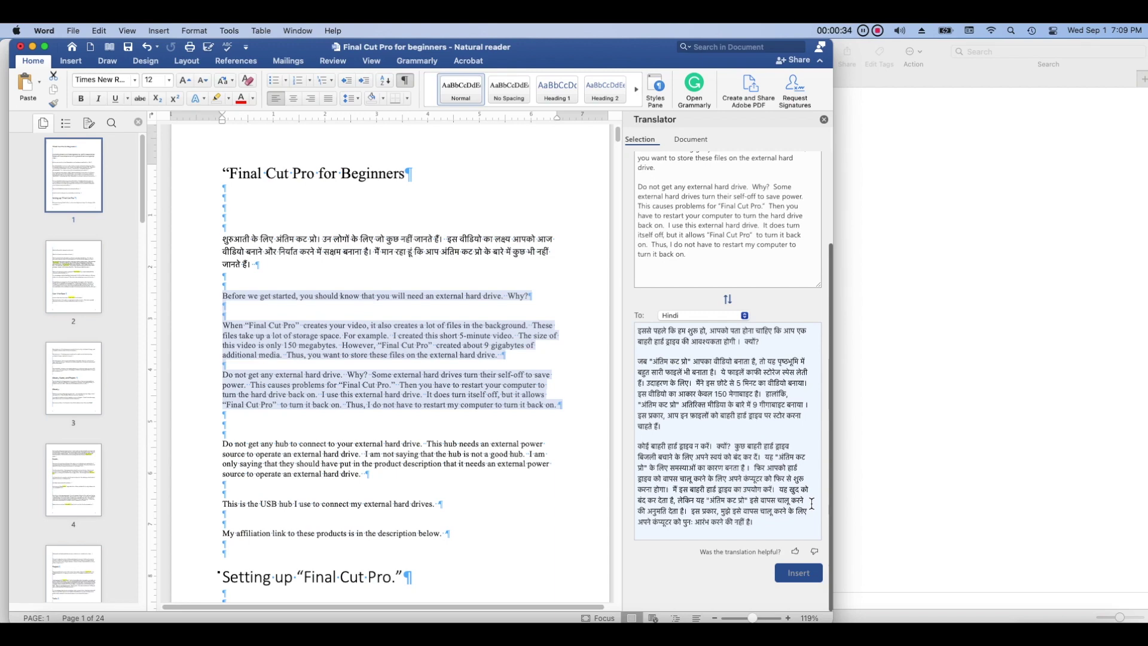
click(798, 572)
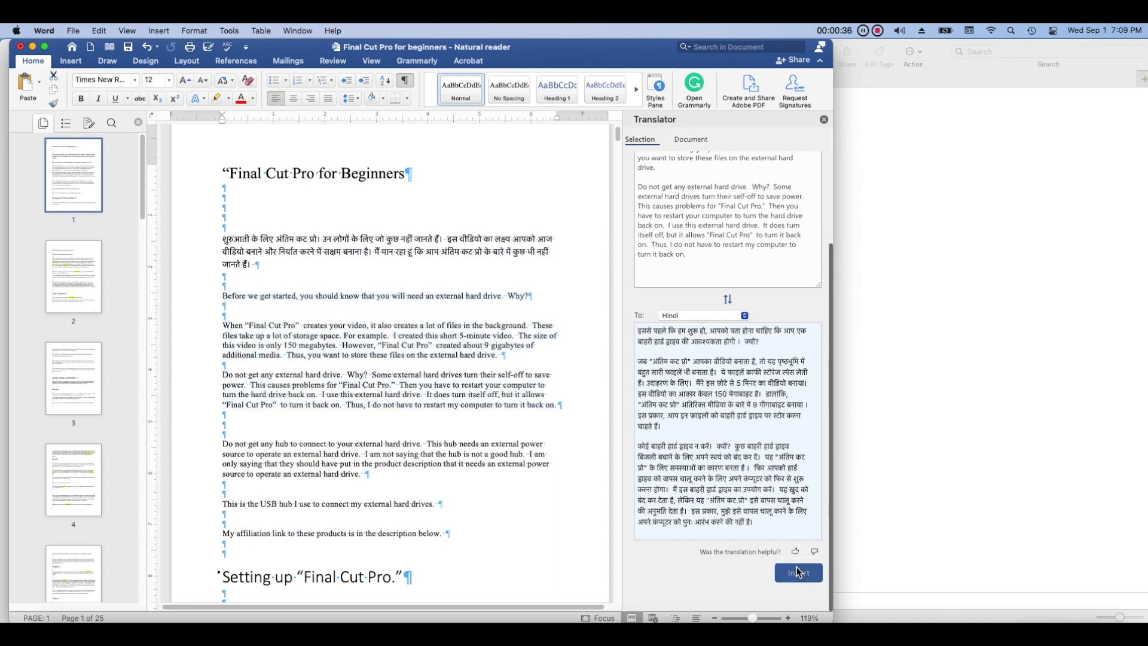
scroll(589, 495, down, 2)
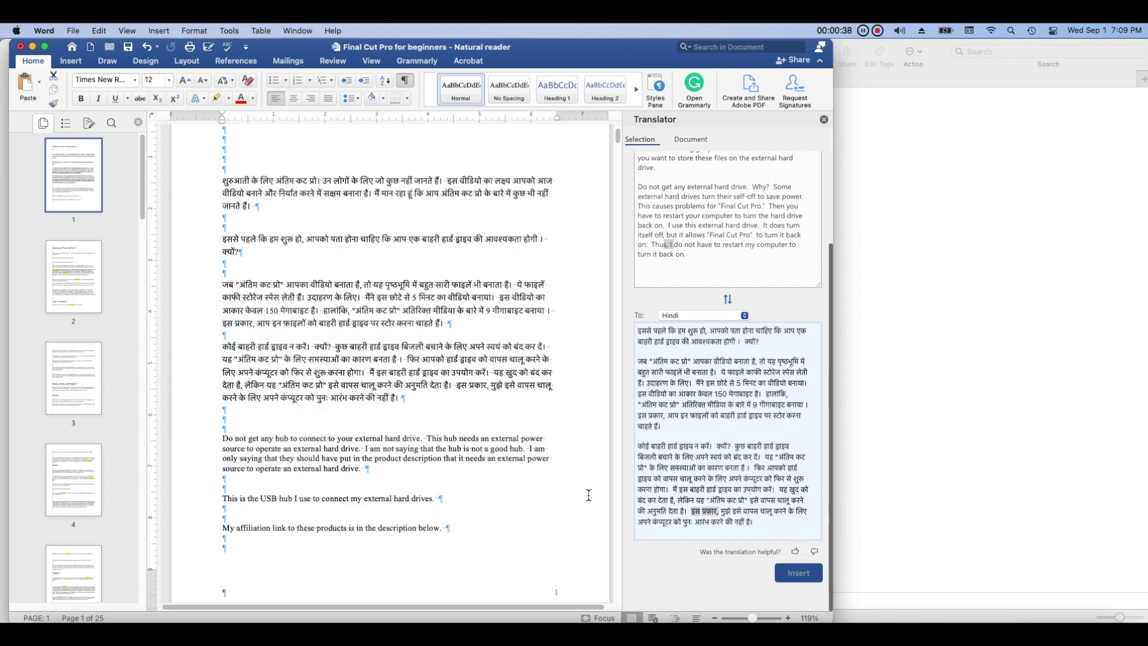
click(588, 495)
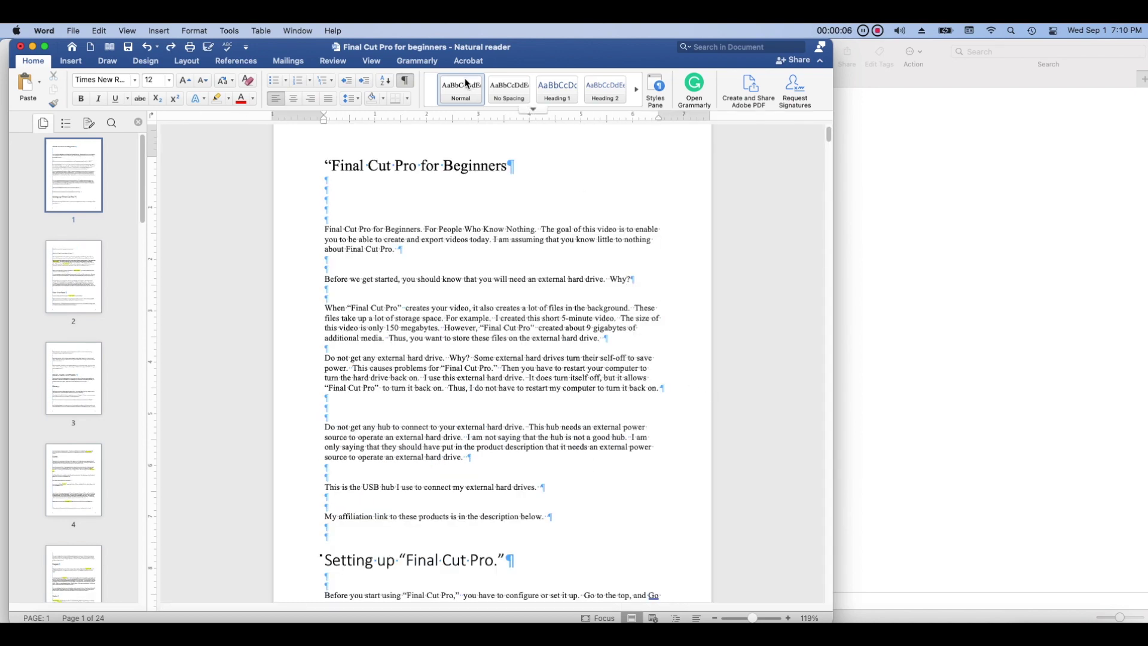
Create a translated copy of the whole "Final Cut Pro for beginners" document from English to Korean.
click(226, 31)
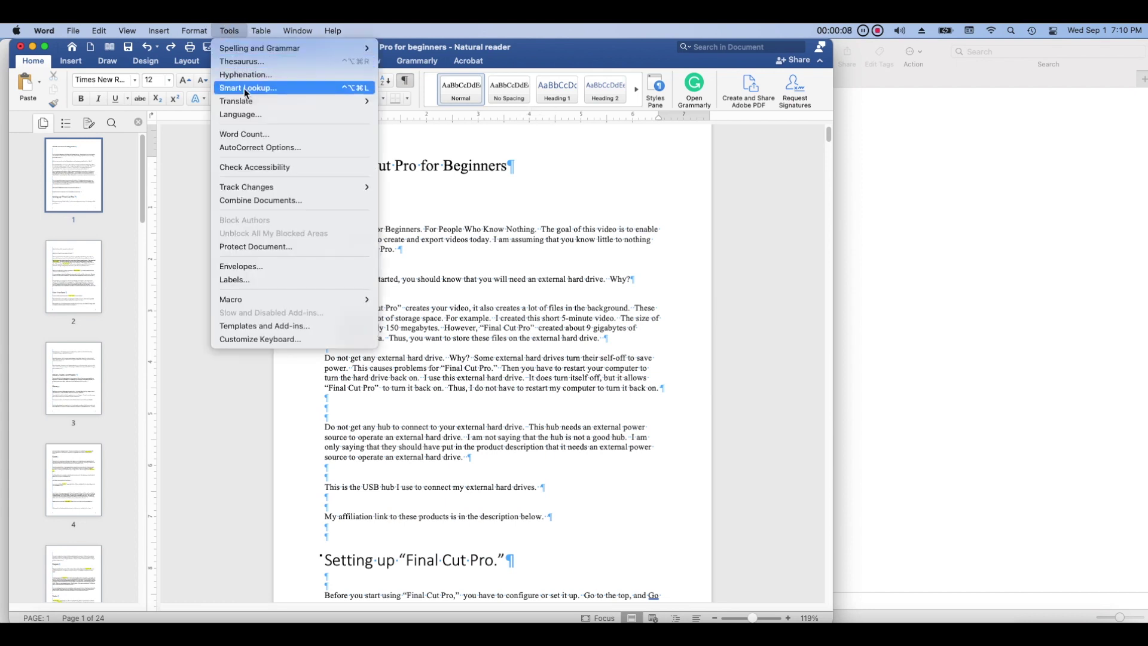
mouse_move(281, 101)
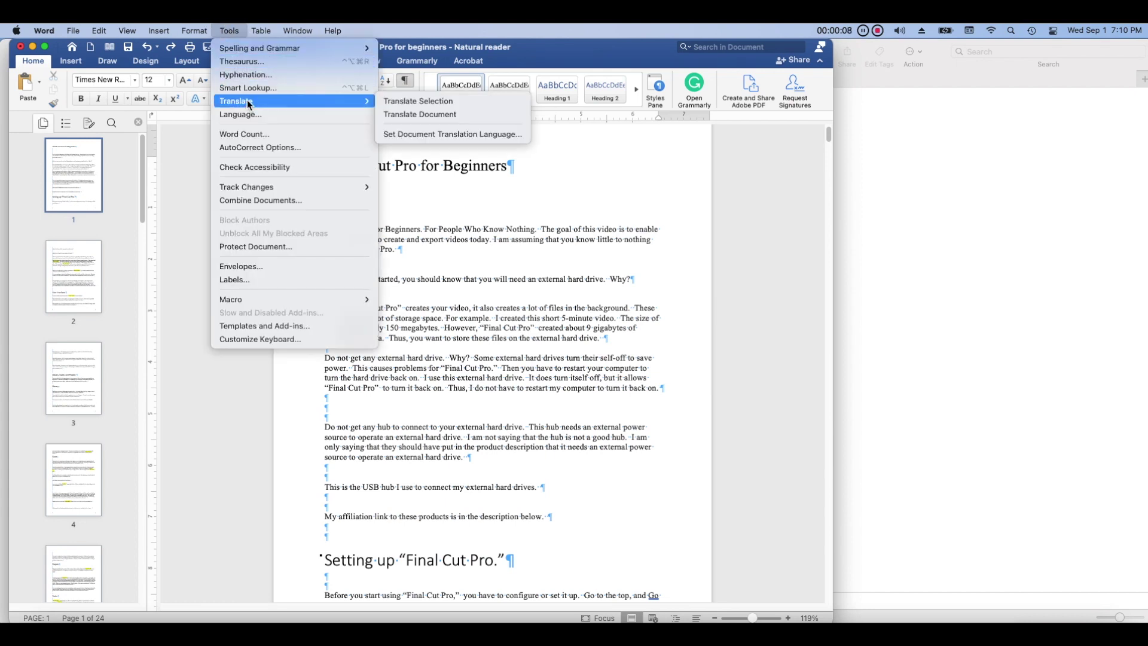
click(523, 119)
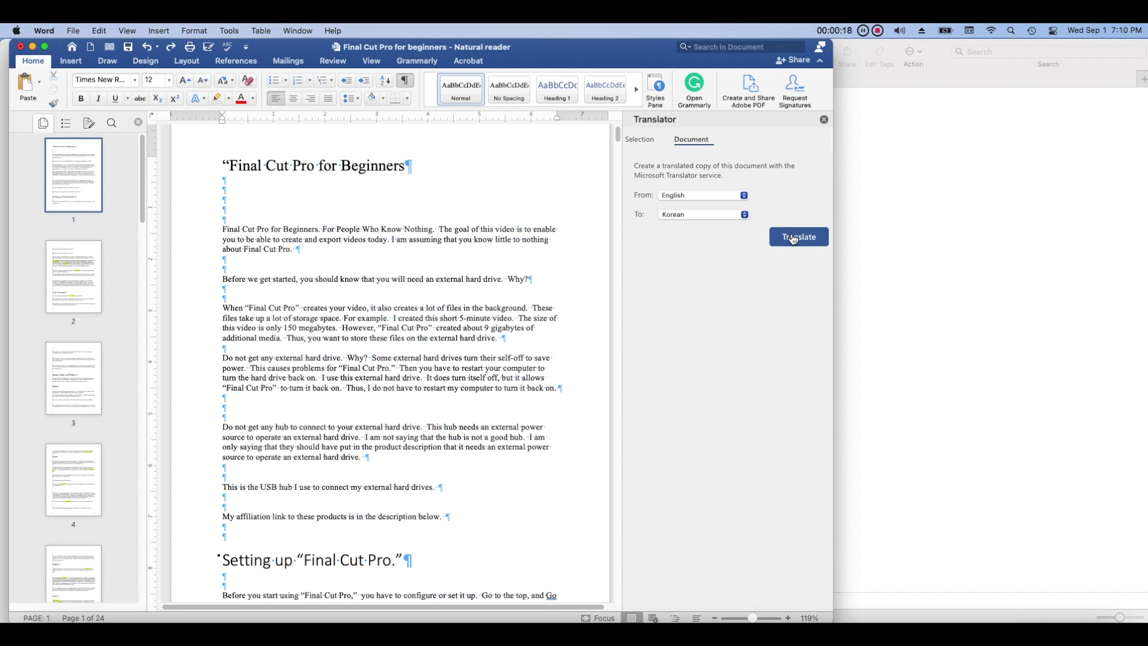
click(792, 238)
click(812, 243)
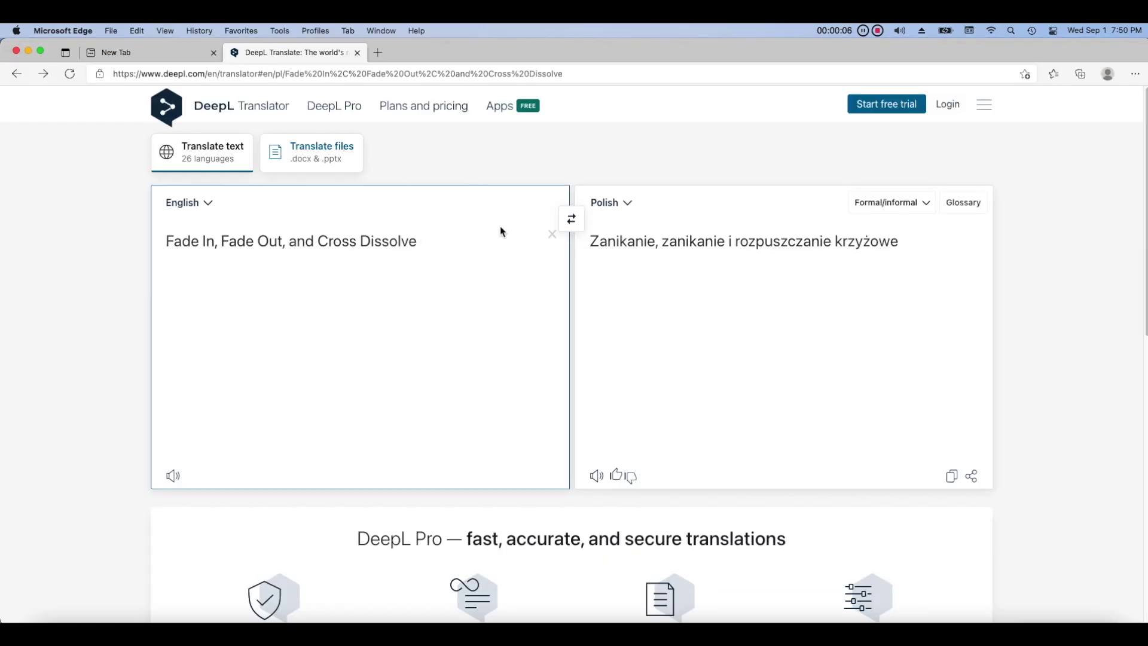
Copy the script paragraph about adding transitions to clips into the DeepL app and translate it into Hungarian.
click(567, 121)
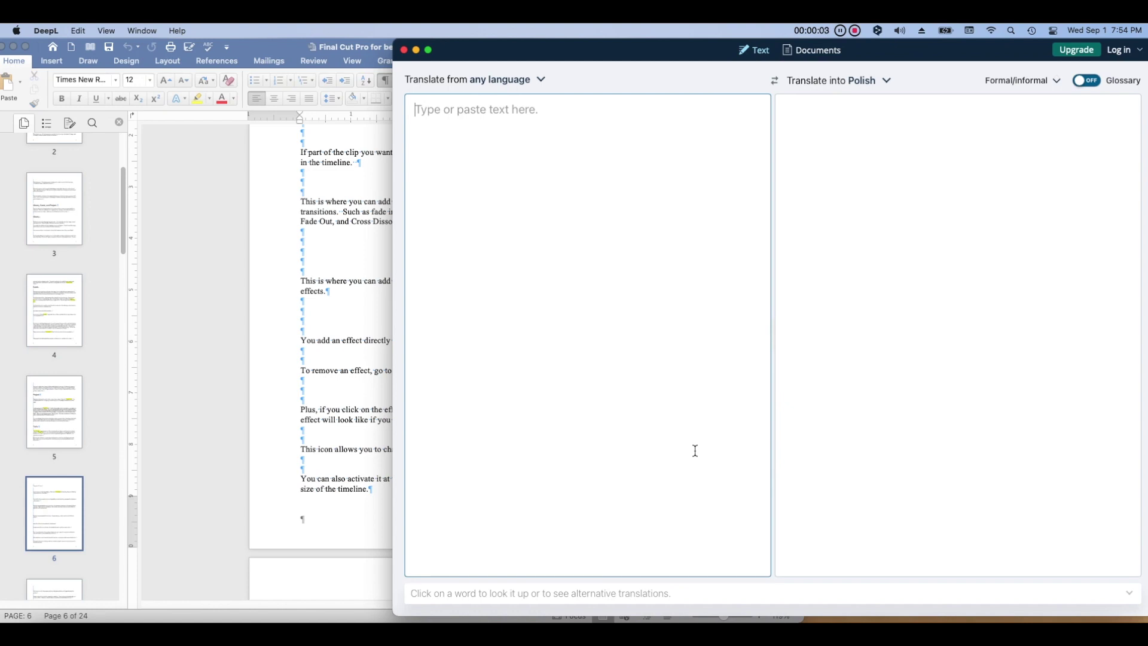
click(358, 414)
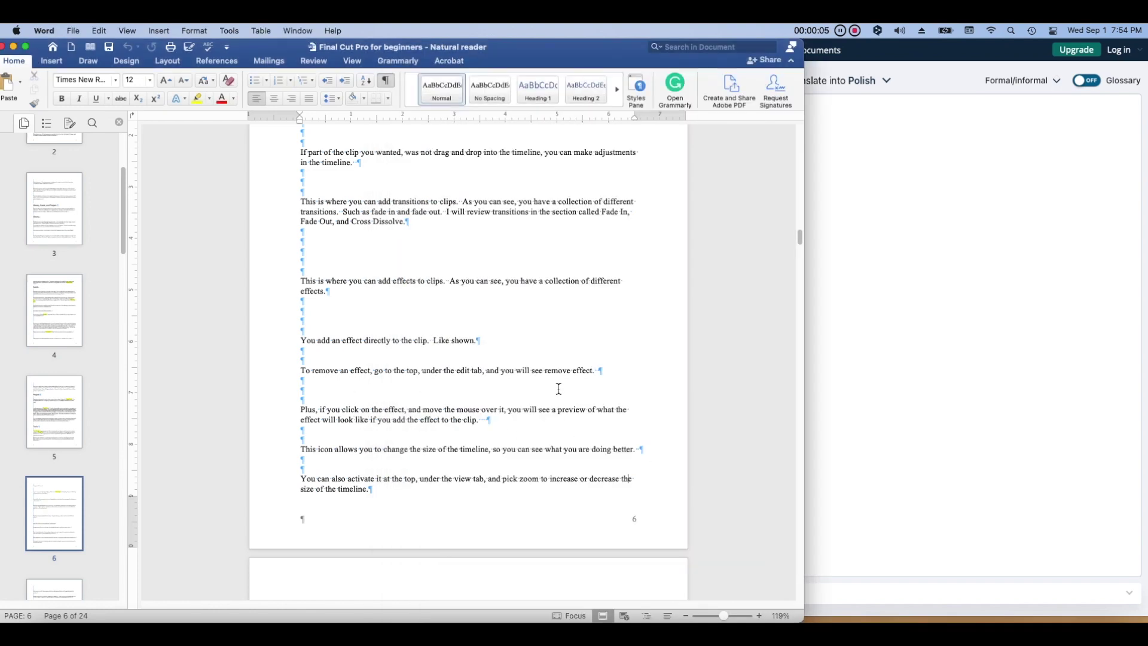
drag(382, 221, 298, 196)
right_click(299, 197)
click(320, 229)
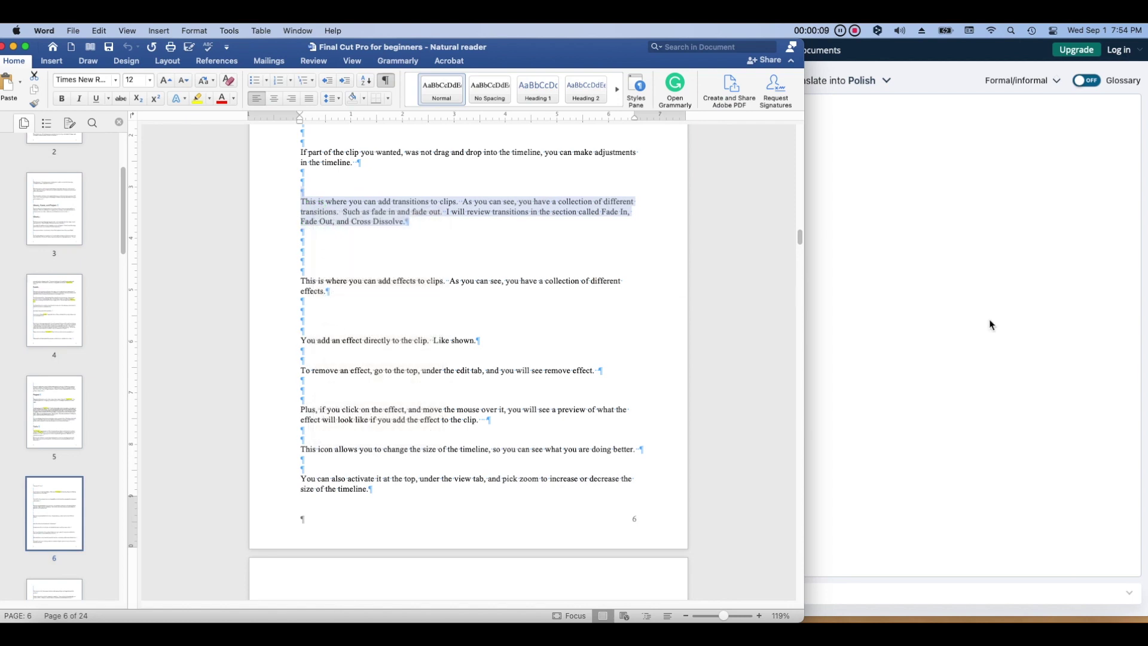
click(989, 324)
right_click(553, 224)
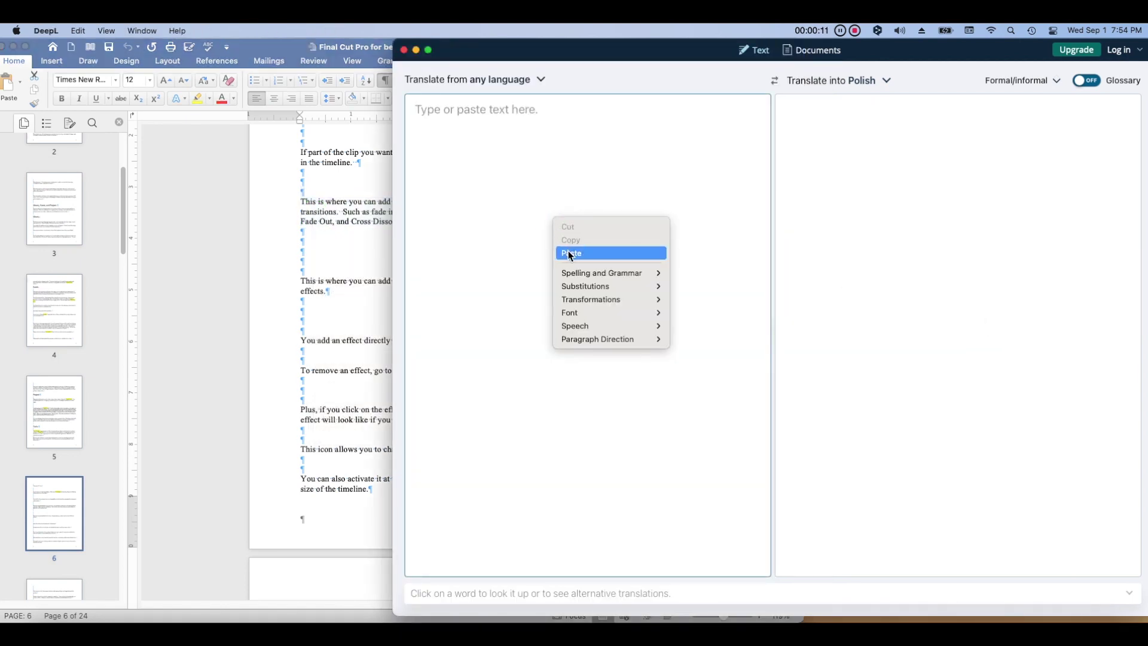
click(568, 248)
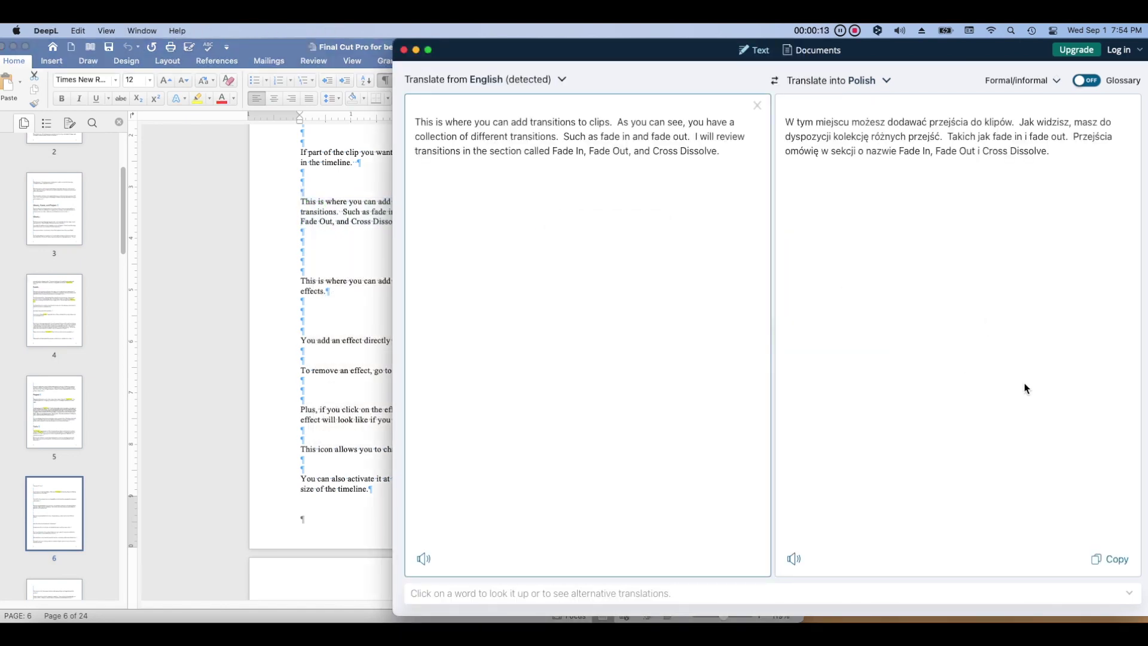
click(887, 84)
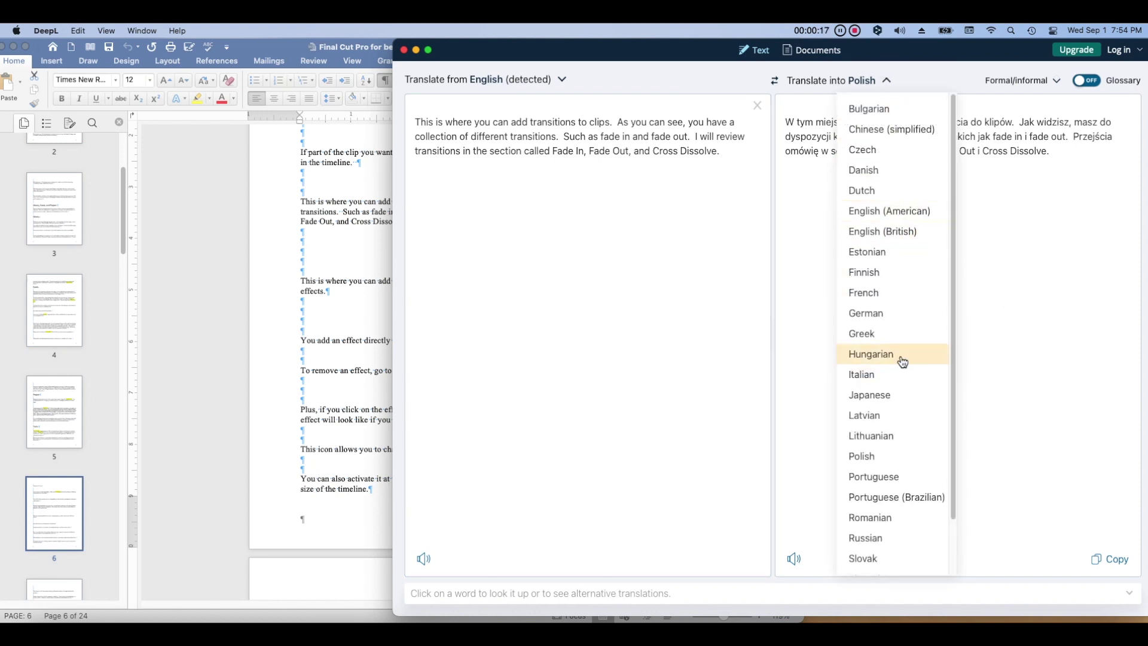
click(902, 362)
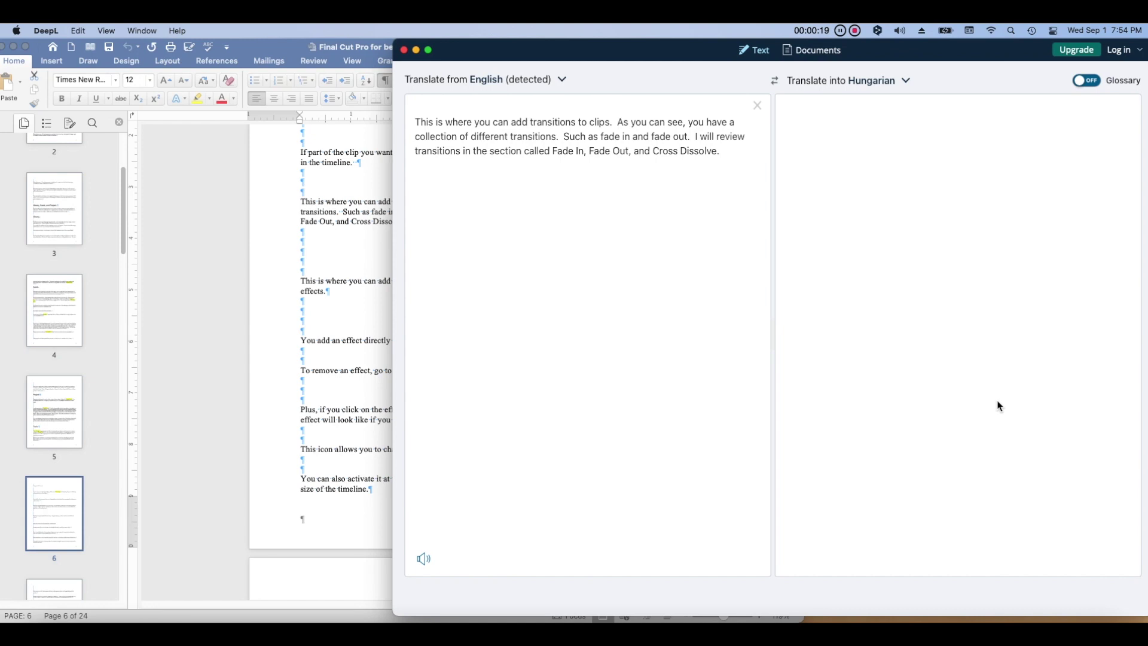
Replace the DeepL source text with the script passage from "This is where you can add effects to clips" through the remove effect sentence.
click(352, 412)
drag(604, 372, 310, 284)
right_click(310, 284)
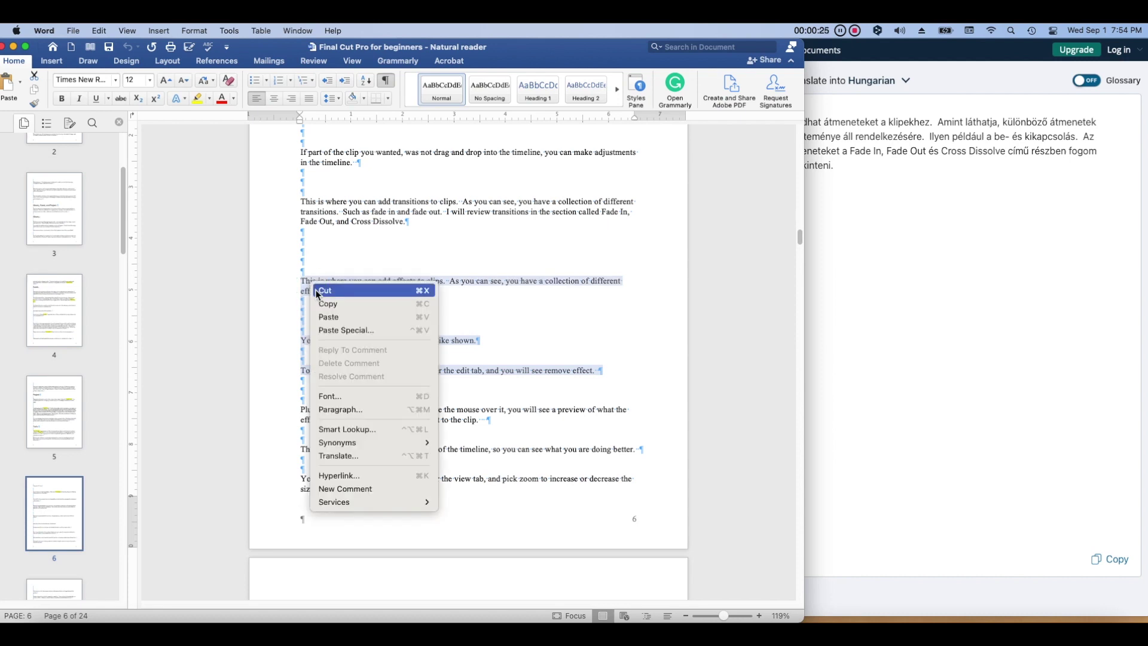
click(323, 301)
click(835, 371)
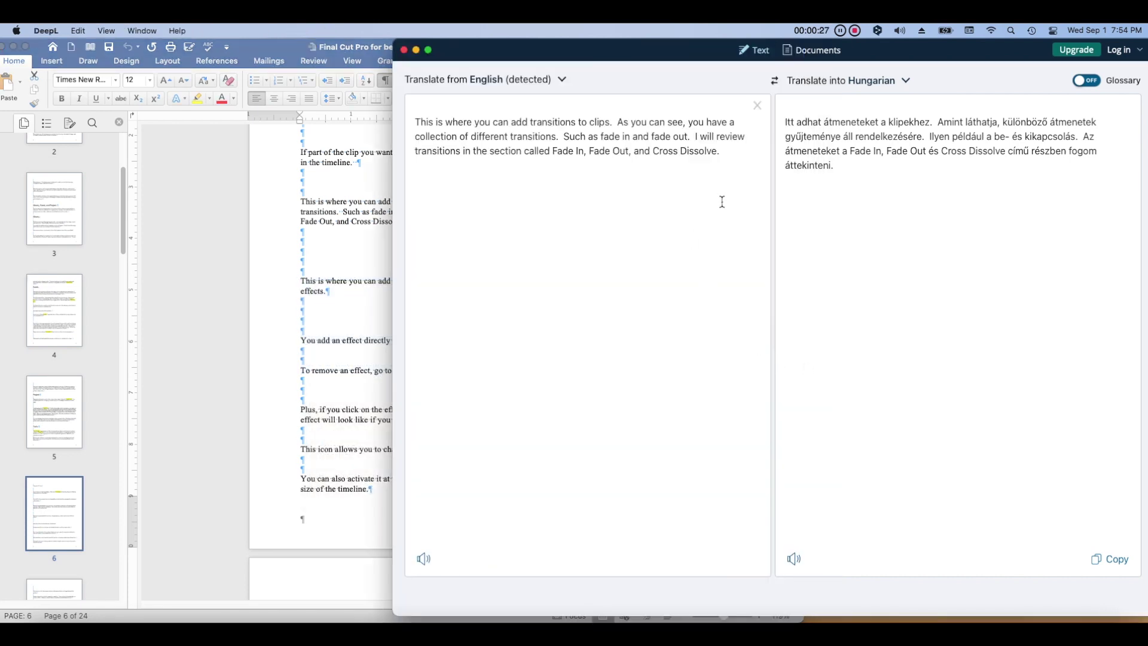
click(758, 105)
right_click(730, 130)
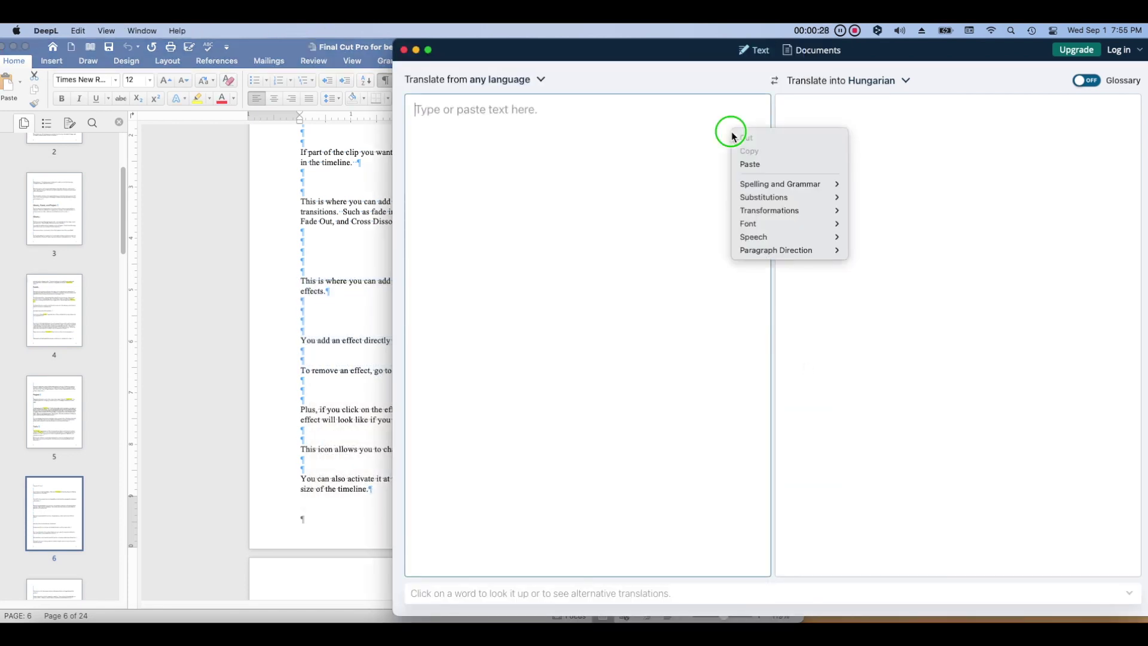
click(747, 163)
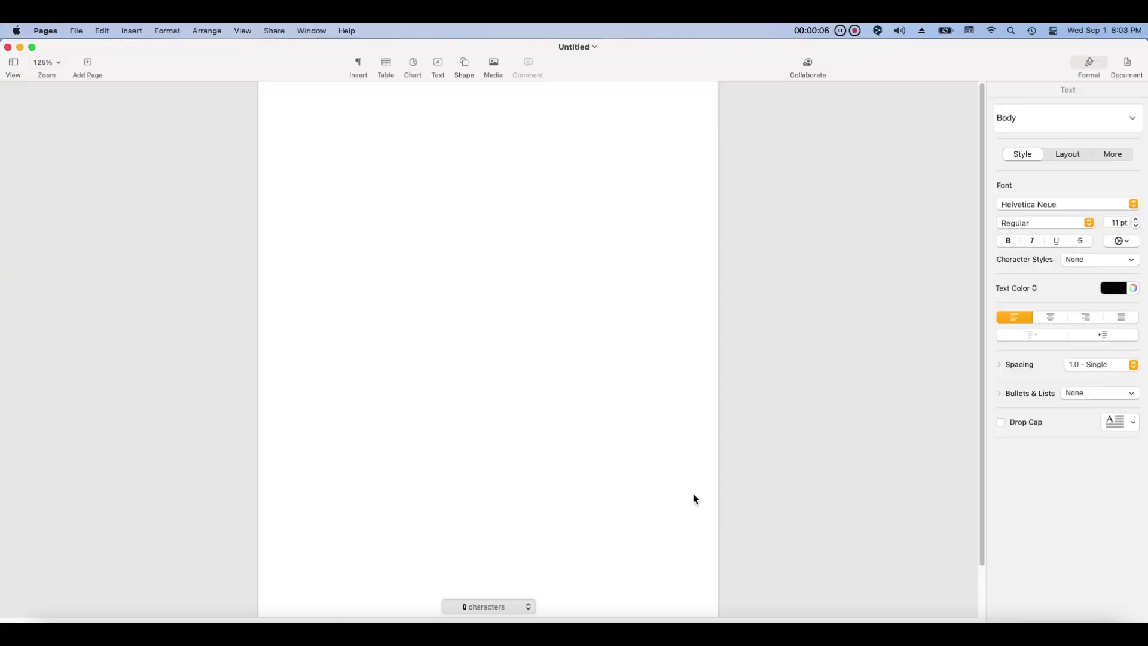
click(77, 31)
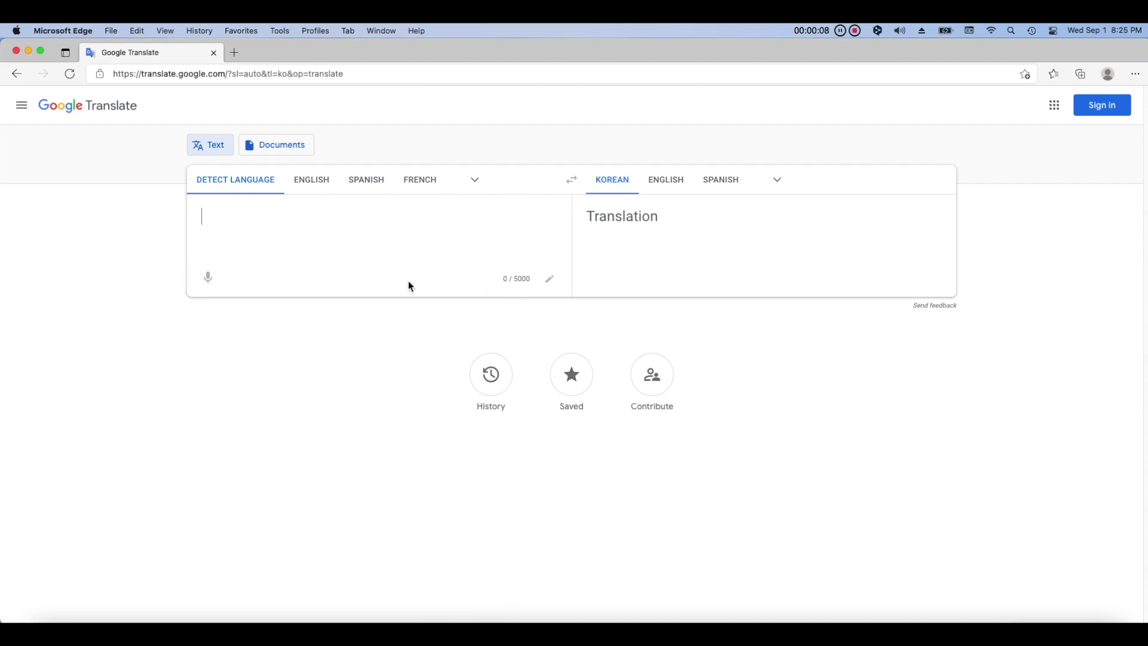
Paste the copied YouTube channel address into Google Translate, open the page translated into Korean, and browse its video list.
click(376, 244)
right_click(376, 245)
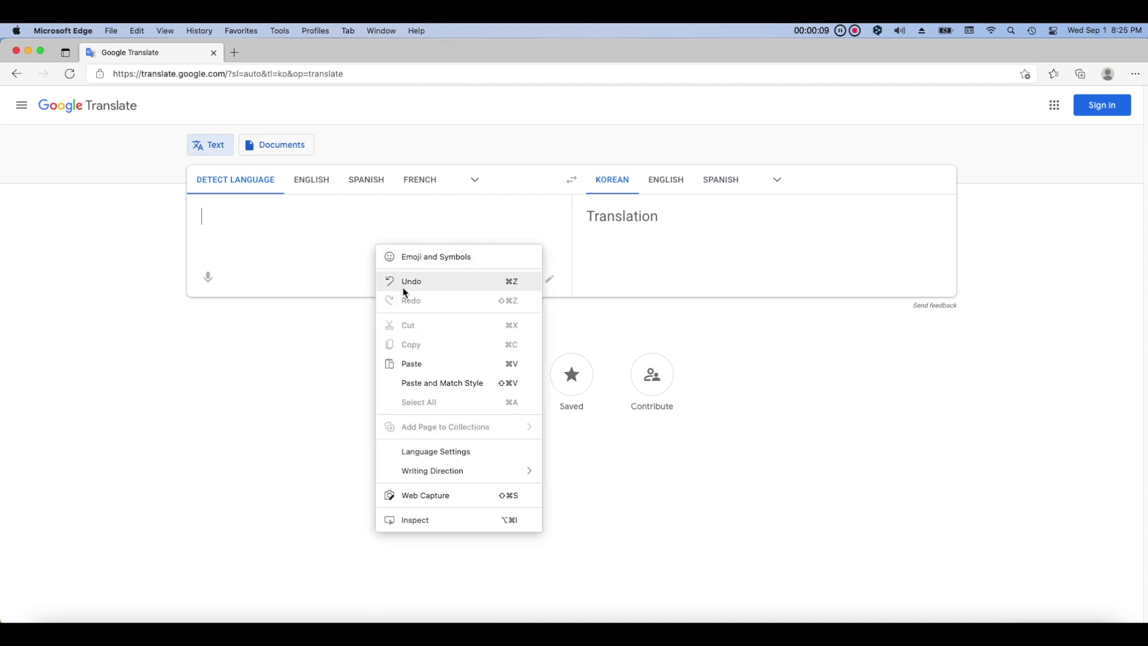
click(413, 364)
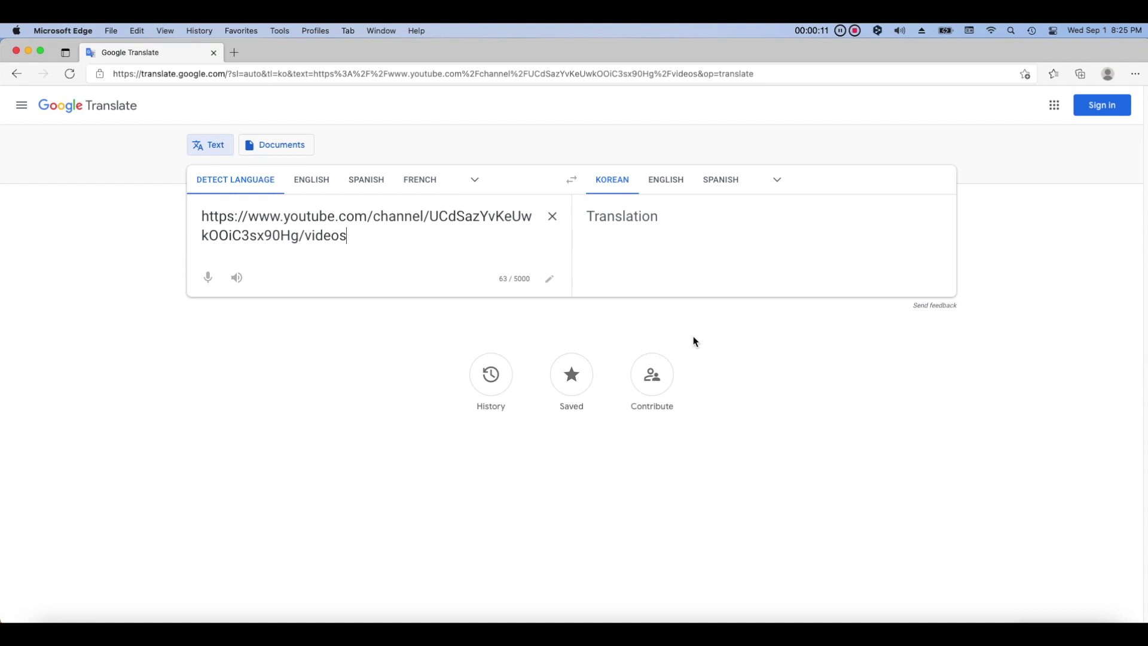
click(783, 187)
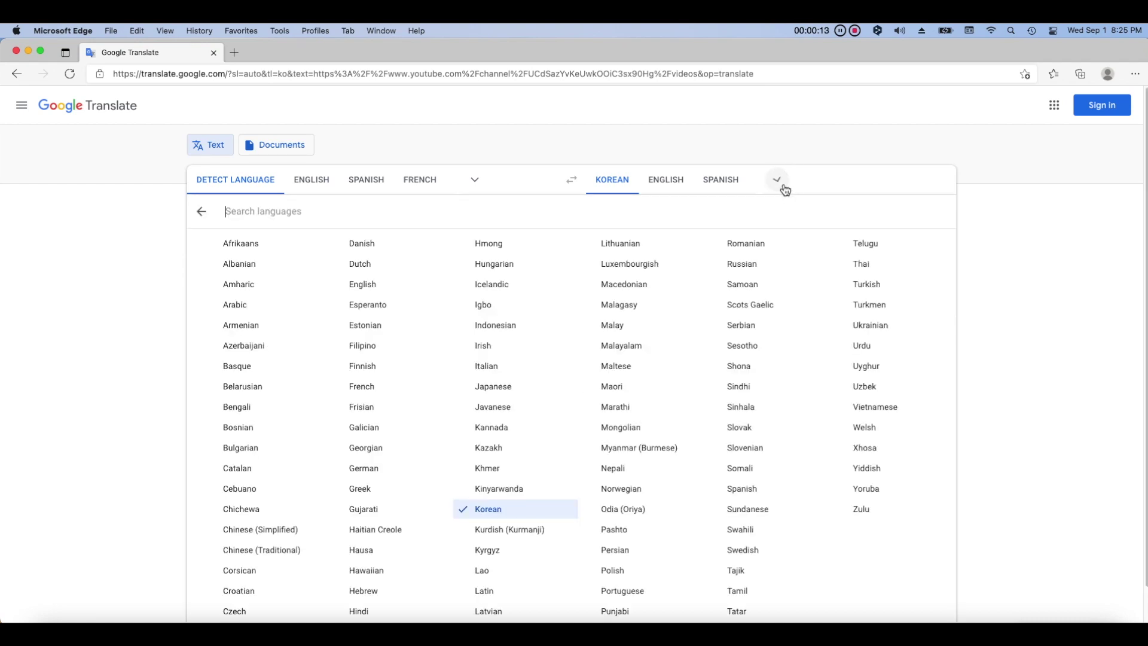
click(577, 513)
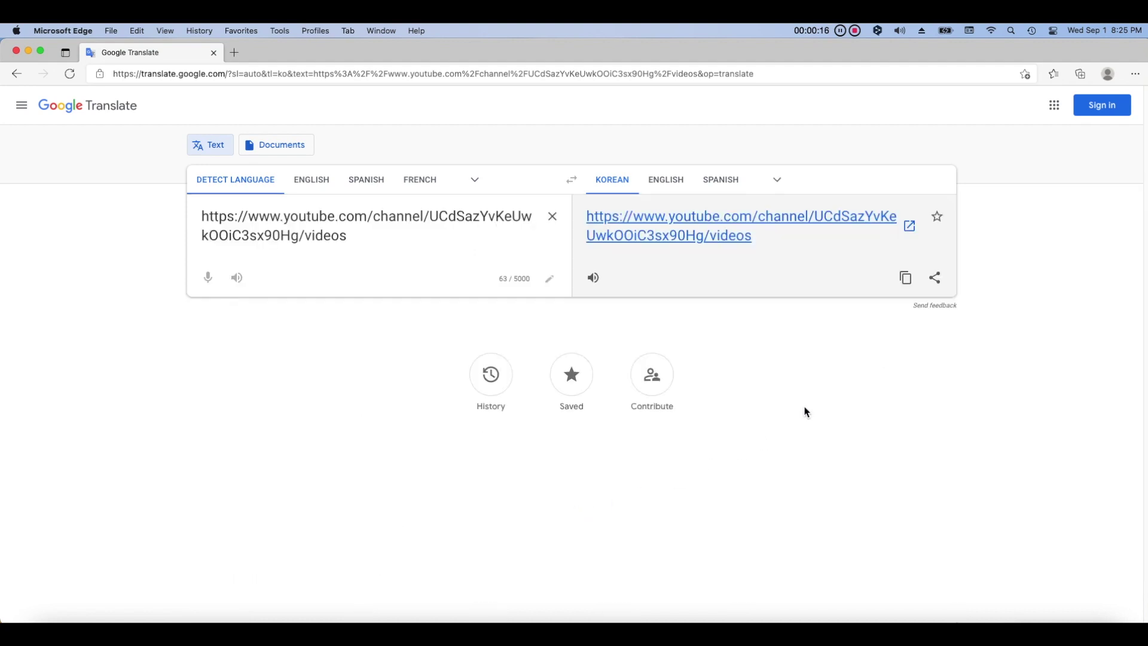
click(750, 238)
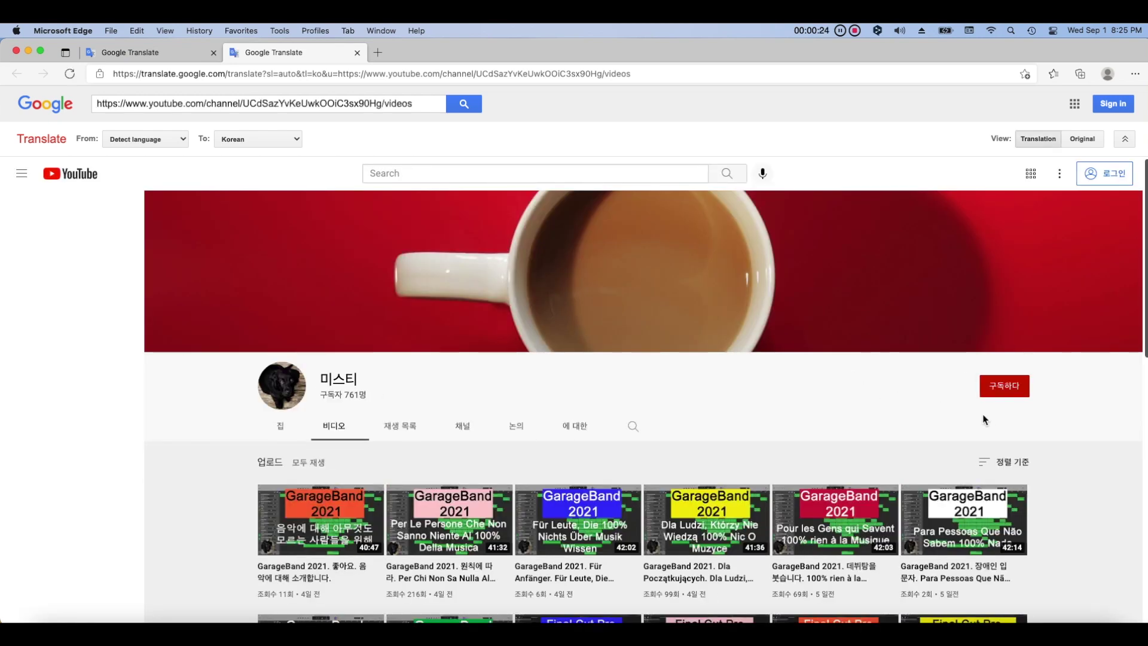
scroll(965, 425, down, 3)
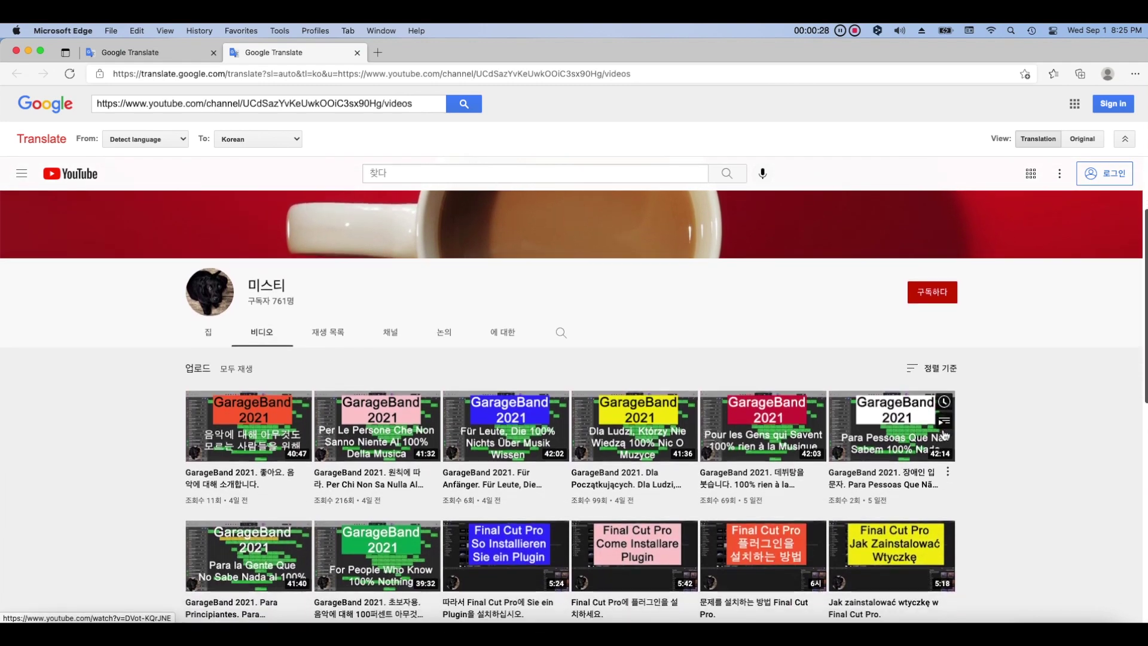
scroll(945, 435, down, 1)
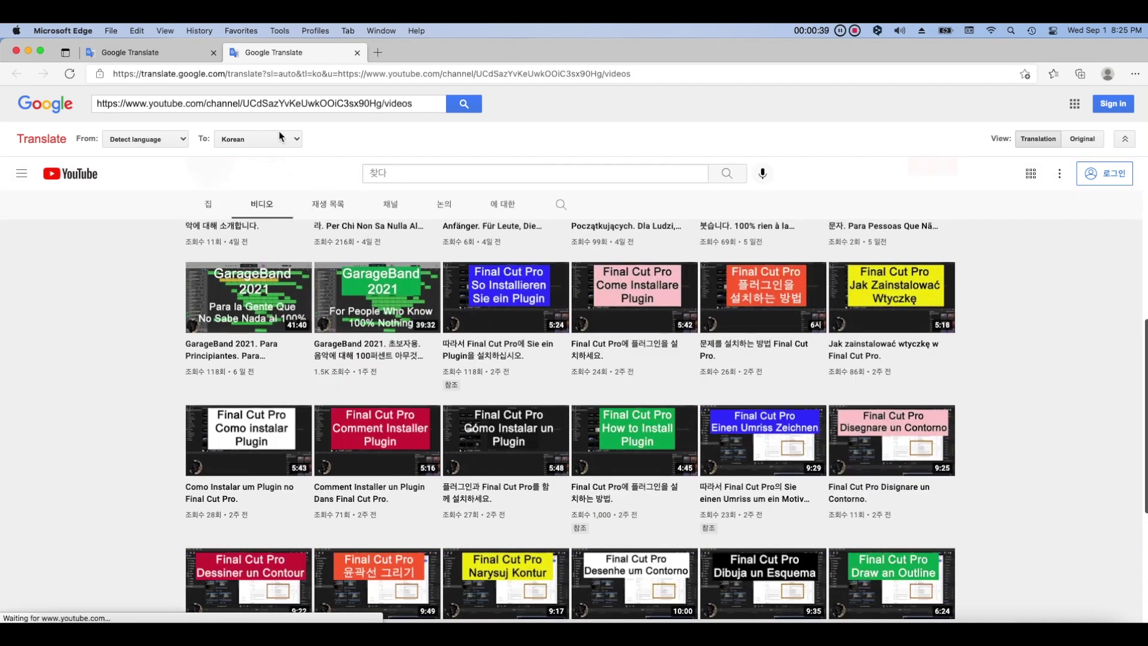
Retranslate the YouTube channel page into Italian, browse its videos, and pick a different target language.
click(280, 140)
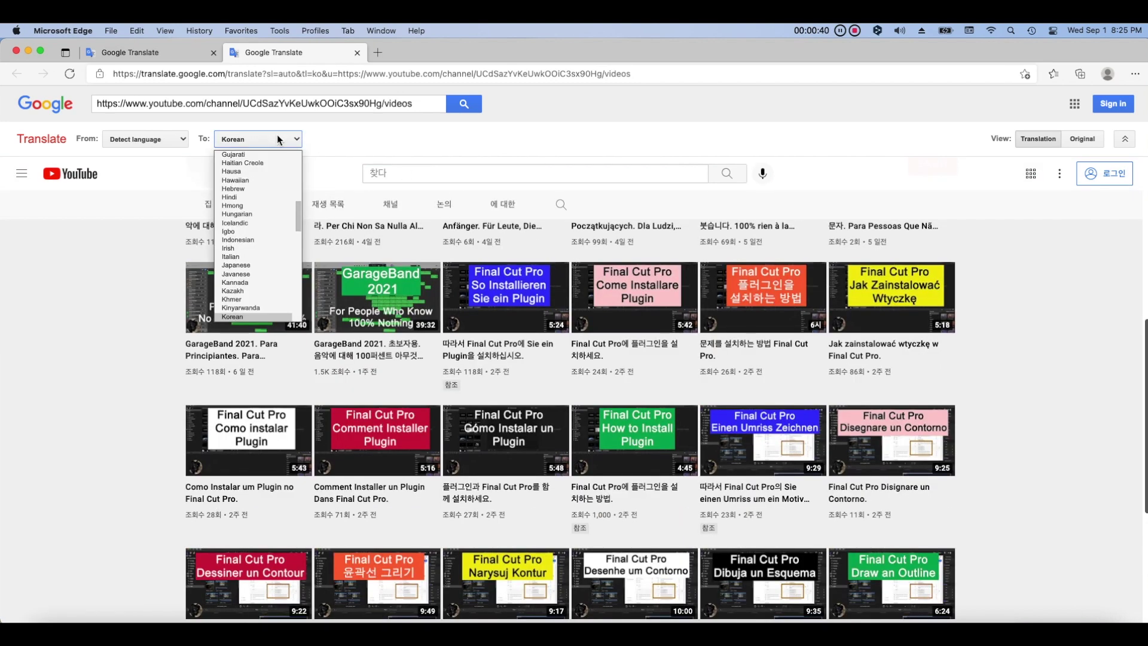
click(275, 260)
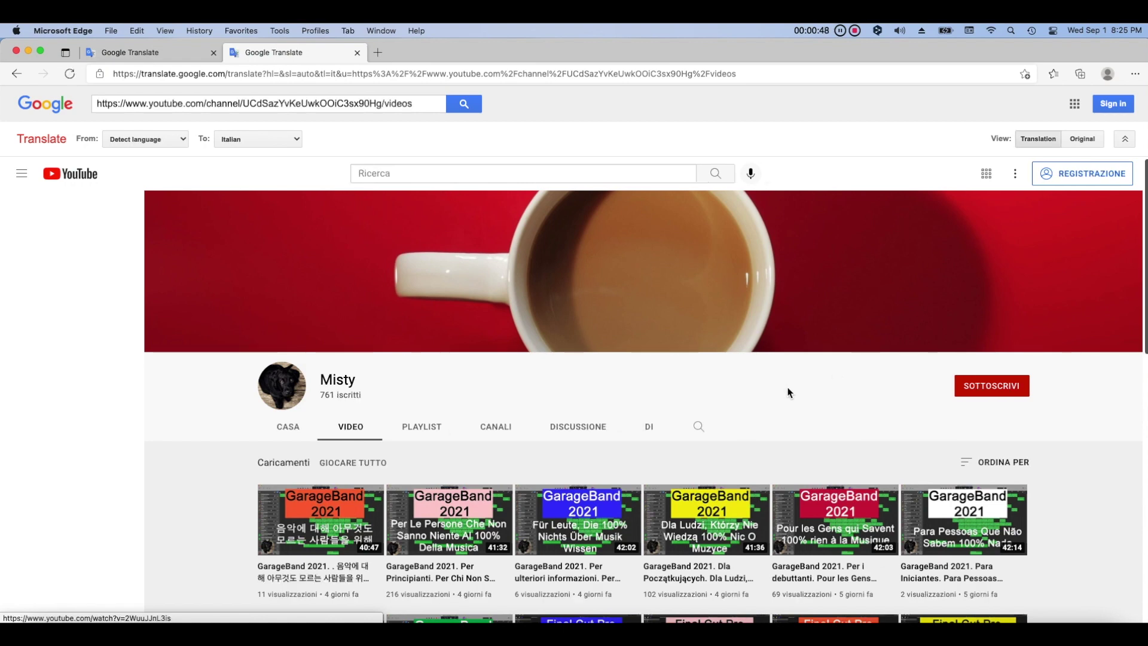
scroll(788, 394, down, 3)
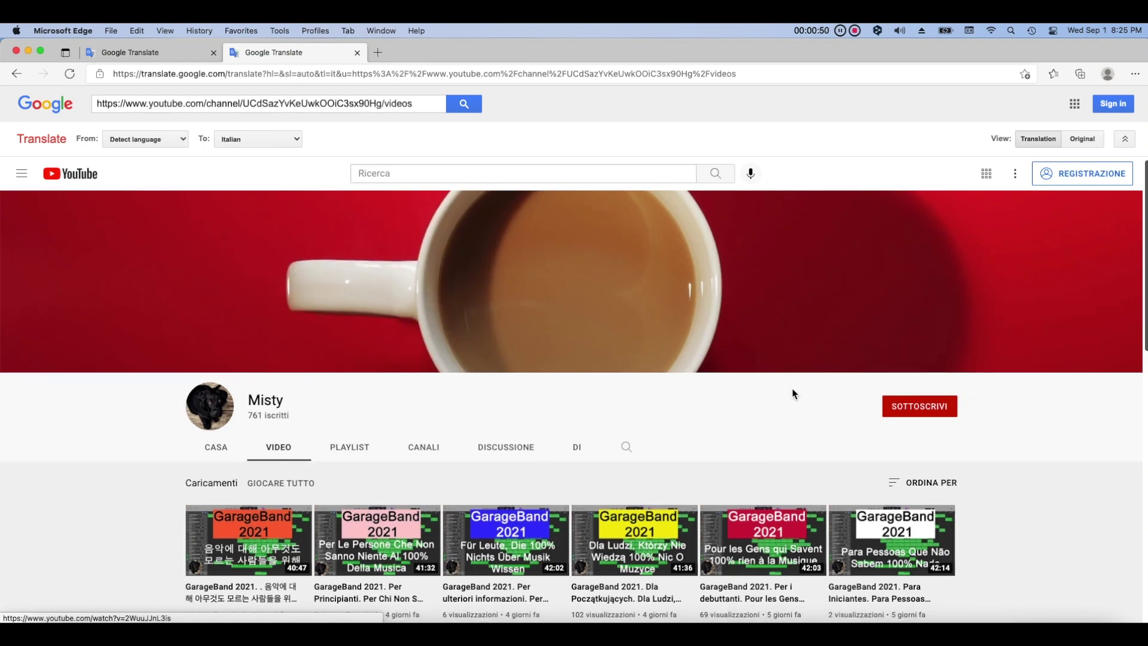
scroll(791, 395, down, 3)
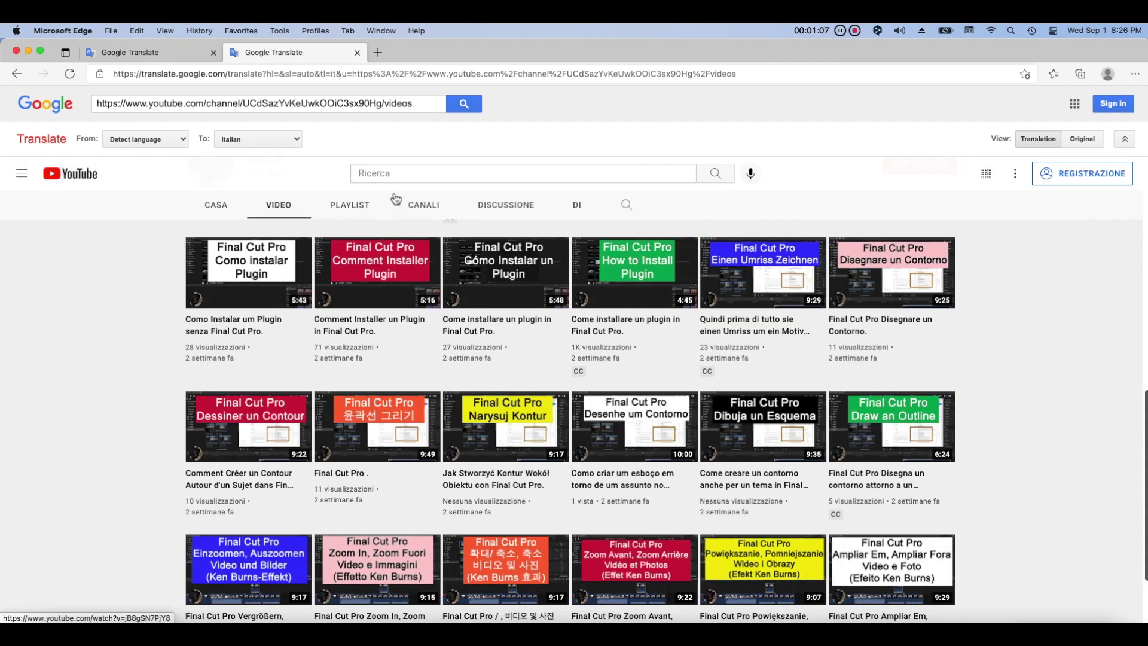
click(280, 139)
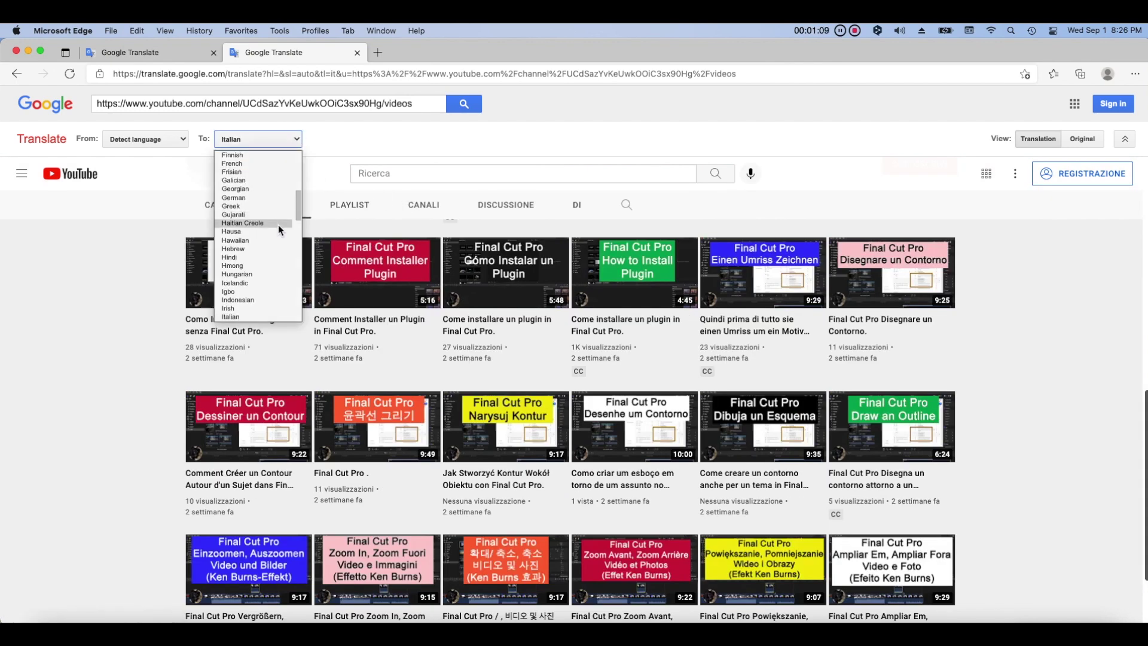
click(249, 291)
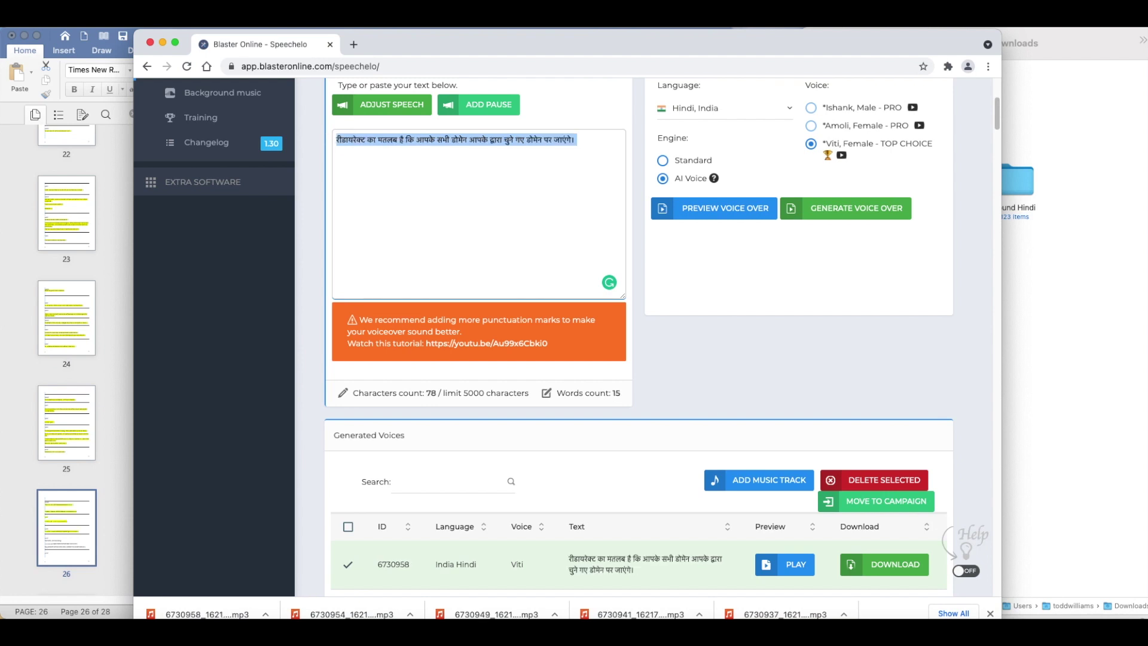
key(BackSpace)
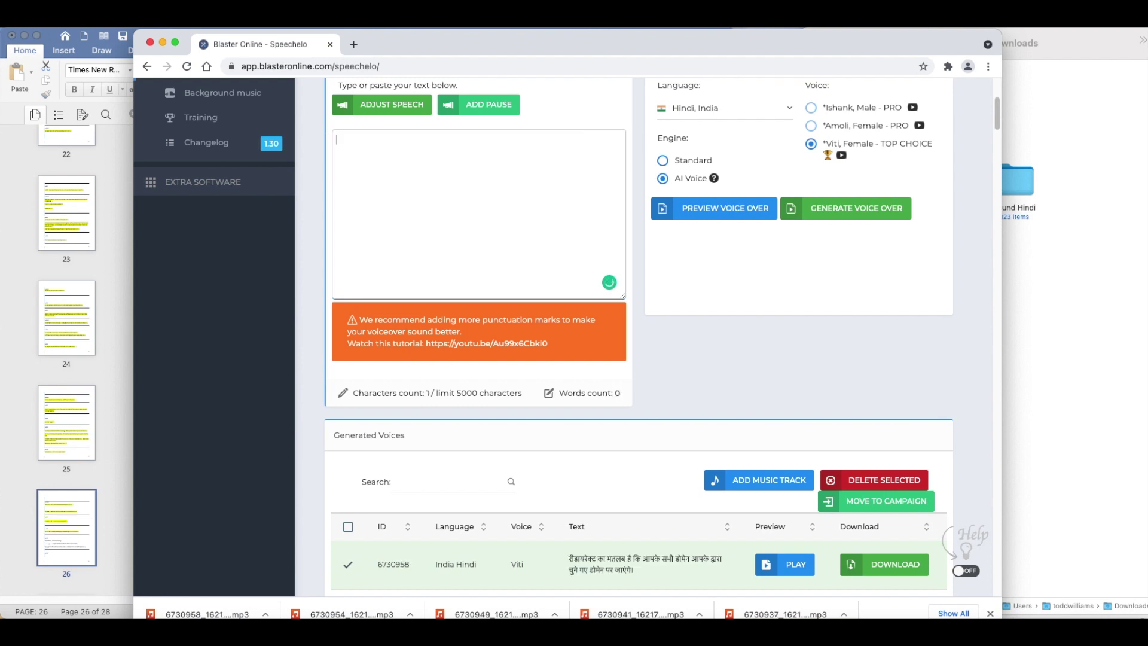
key(super+v)
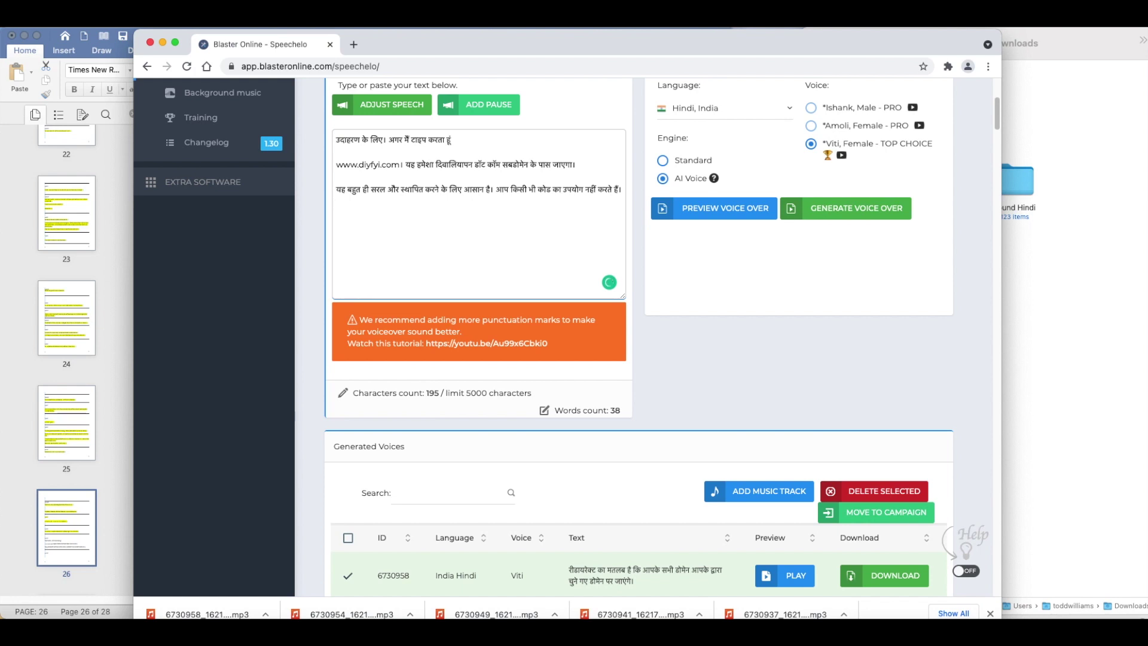
click(815, 216)
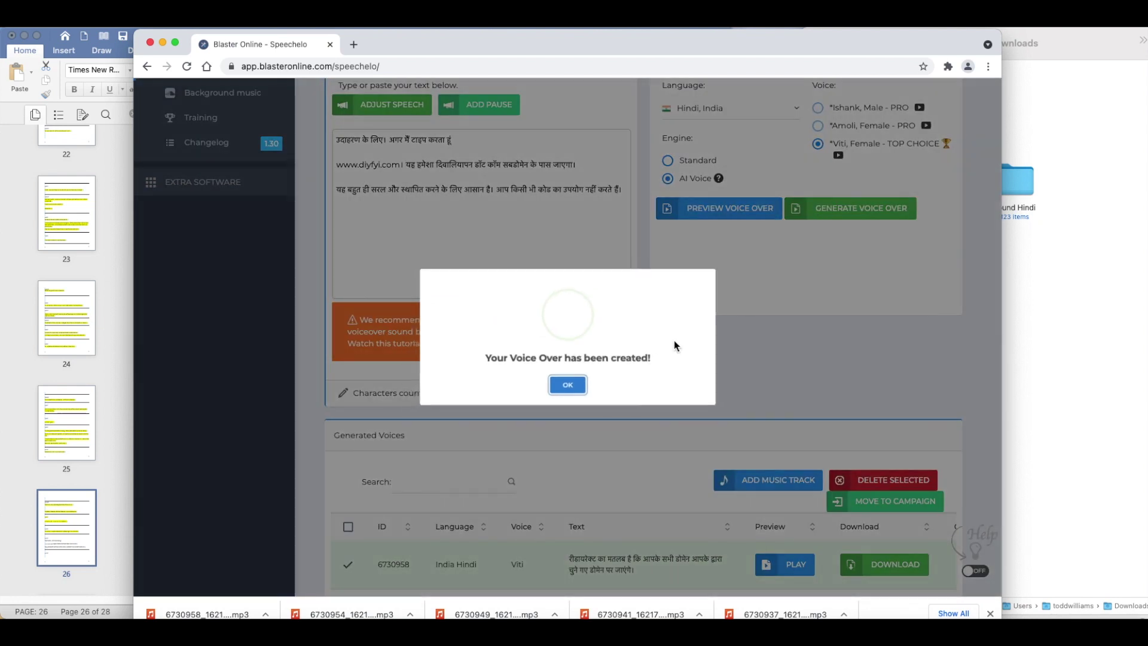
click(568, 386)
click(921, 566)
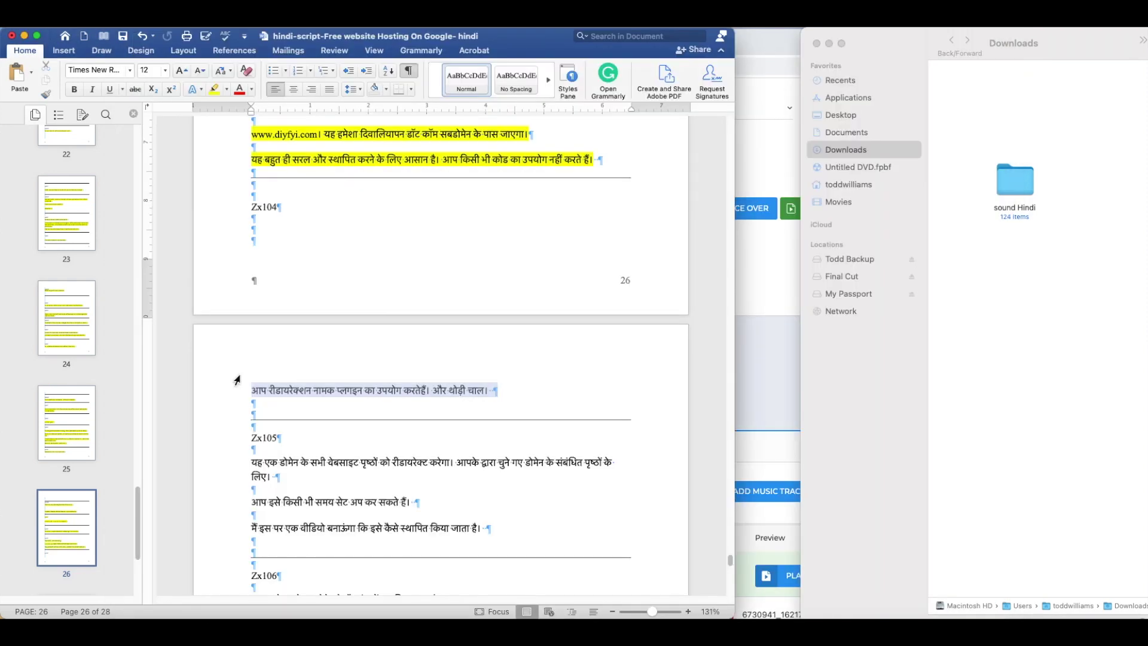
Copy the Zx104 paragraph from the Hindi script and paste it over the existing Speechelo text.
right_click(270, 396)
click(290, 403)
click(760, 425)
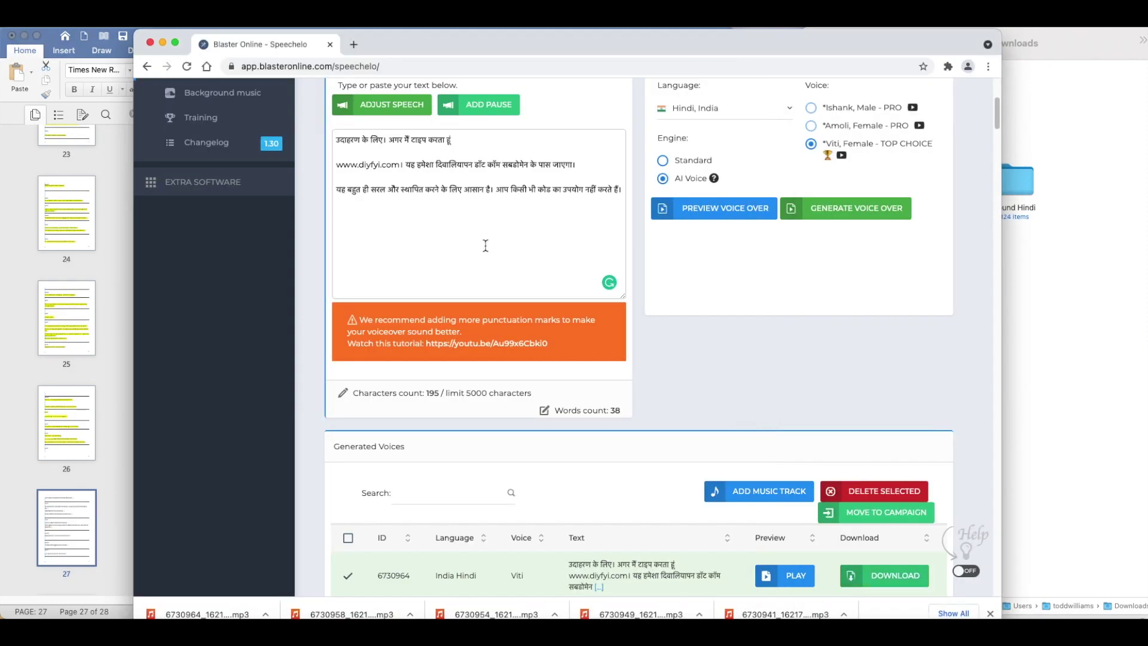
drag(623, 190, 316, 122)
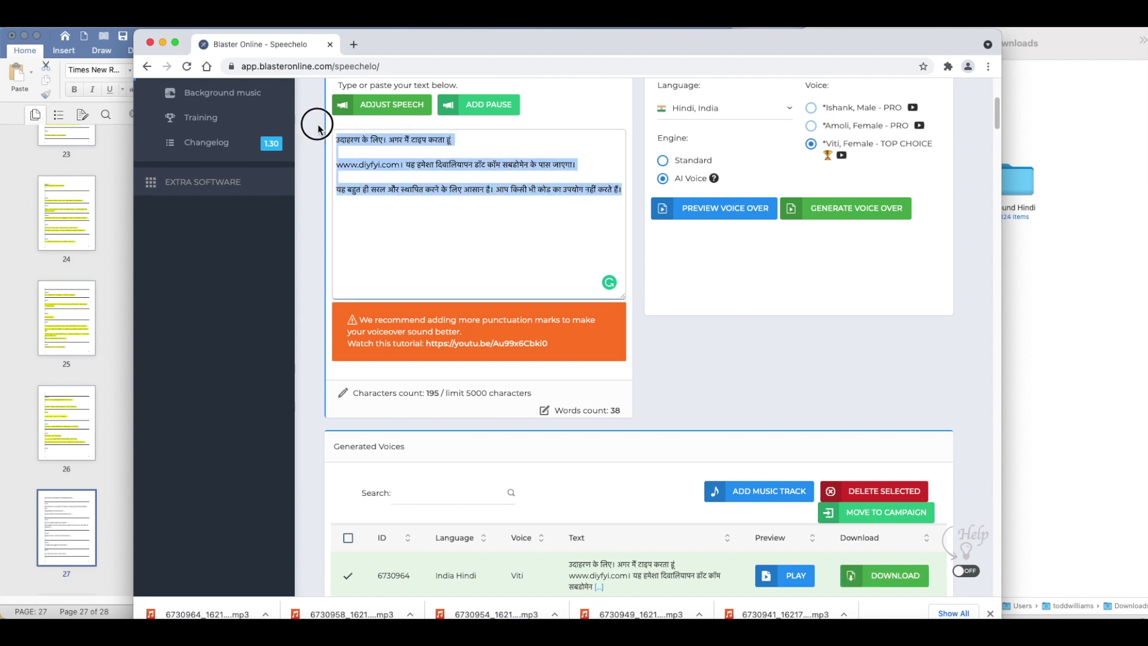
right_click(344, 137)
click(404, 251)
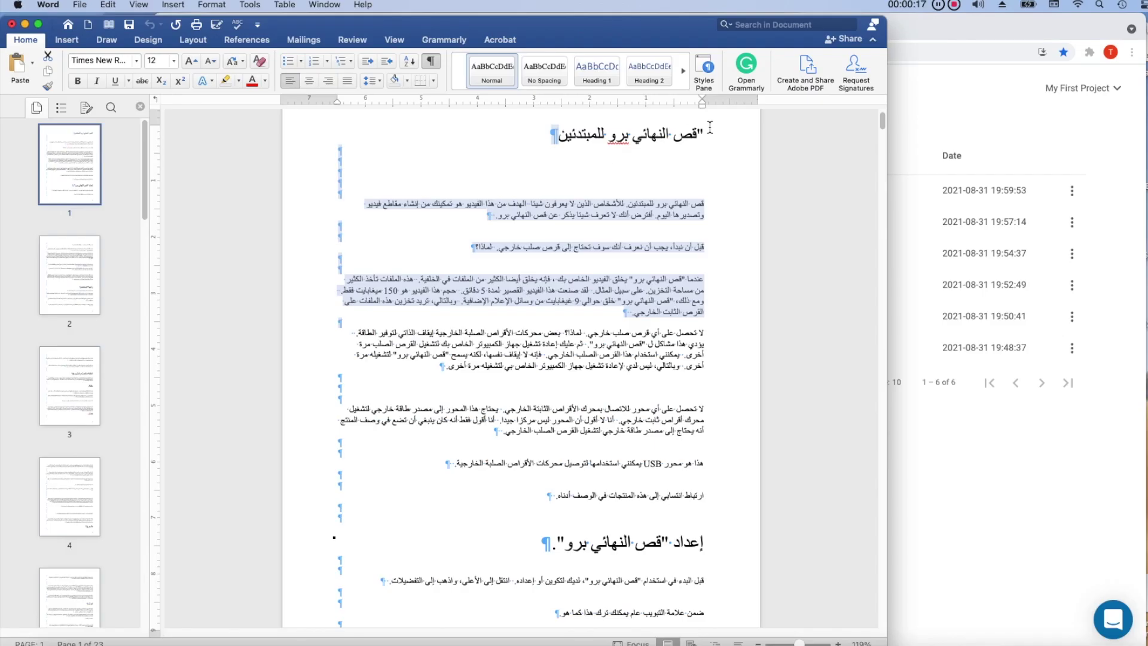
Copy the Arabic script from its title through the drag and drop section and switch to the NaturalReader Commercial library.
drag(711, 128, 553, 133)
drag(348, 198, 360, 607)
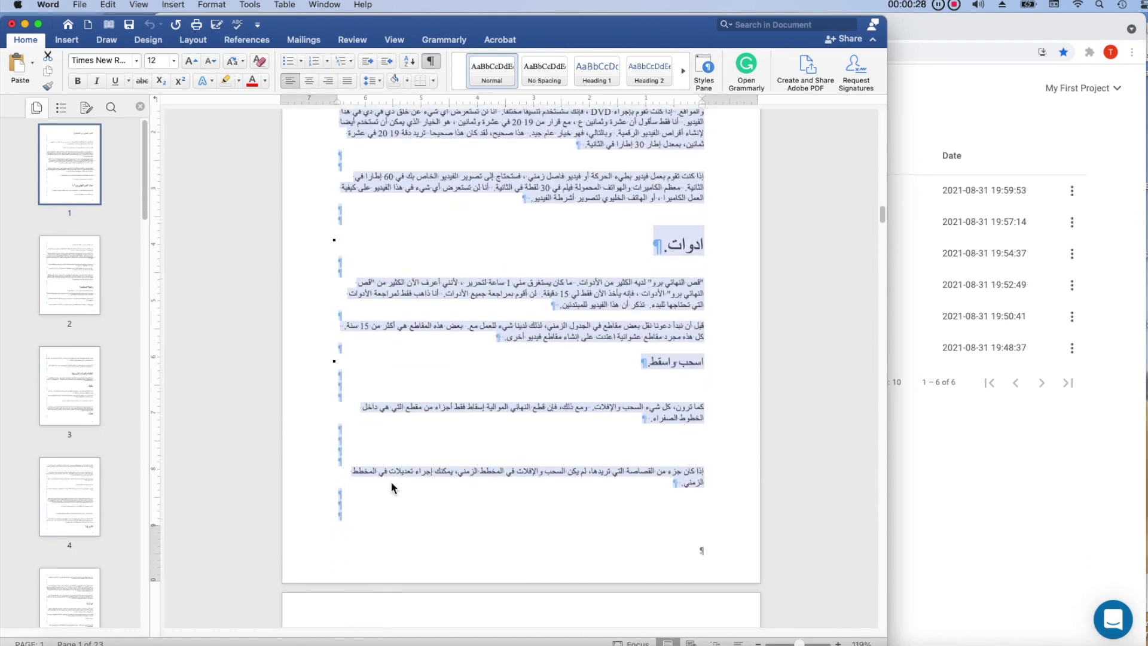
right_click(419, 463)
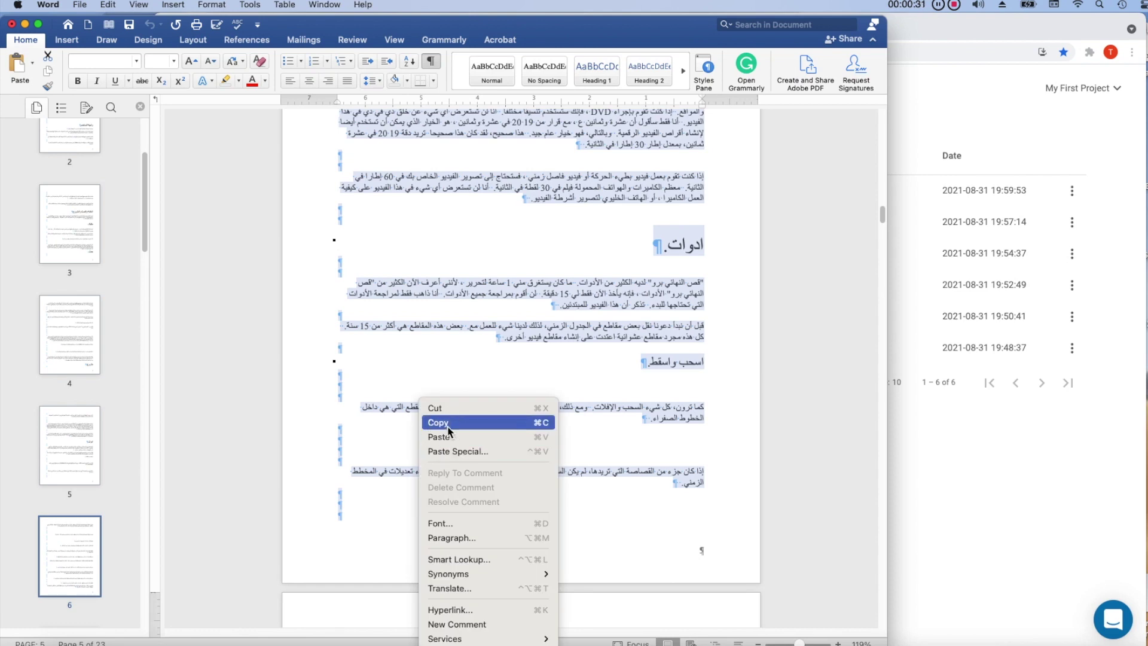
click(445, 422)
click(929, 481)
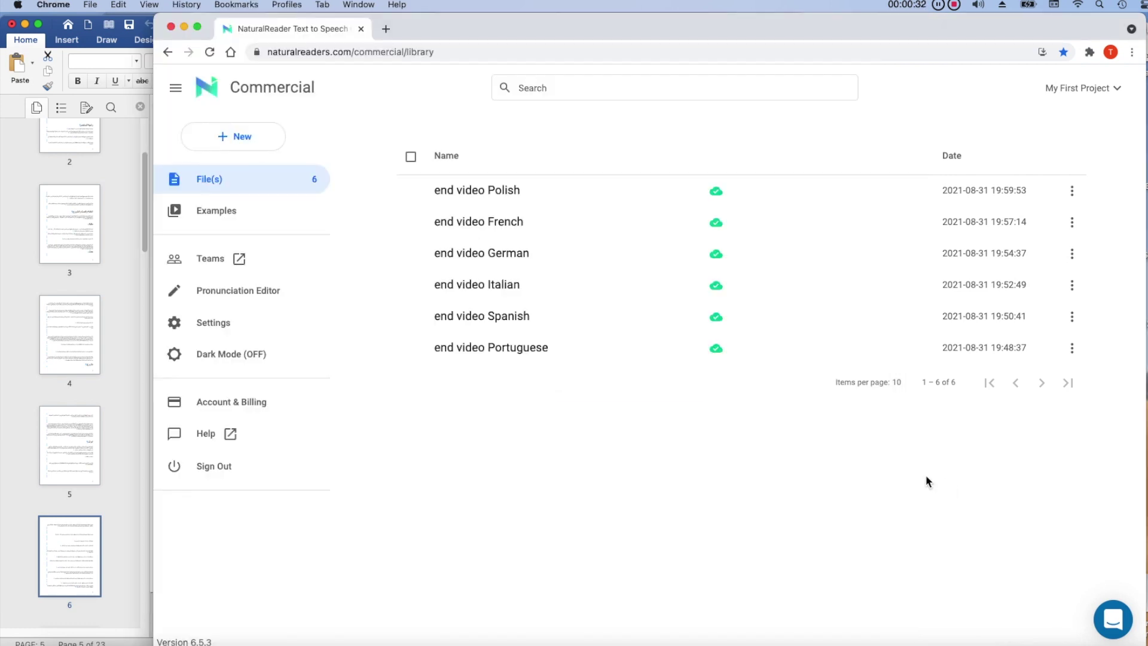
Create a new text file in the NaturalReader Commercial library and paste the copied Arabic script into it.
click(273, 138)
click(264, 169)
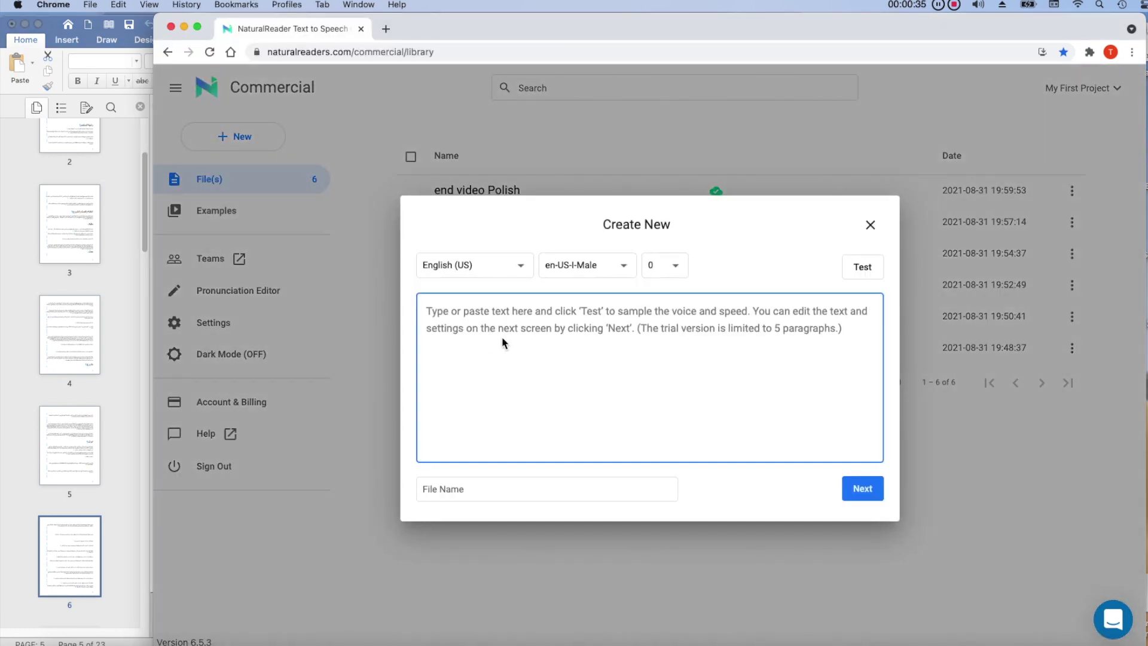
right_click(503, 337)
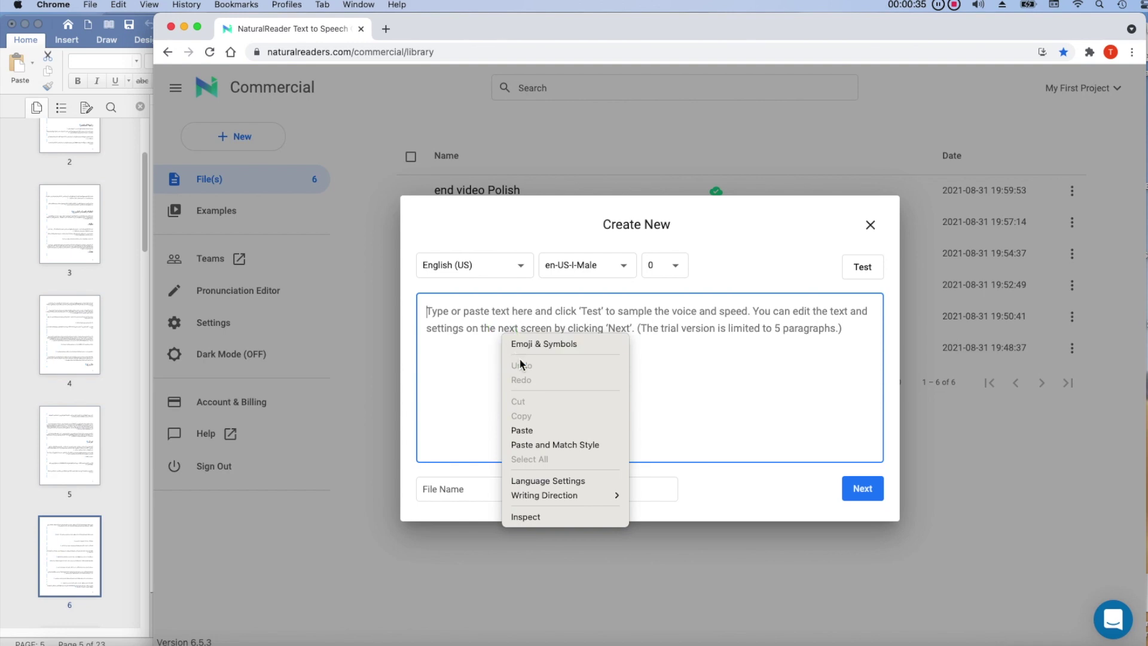
click(556, 430)
Set the new file's voice language to Arabic, name it "zx Part 1 Arabic", and continue to the editor.
click(520, 265)
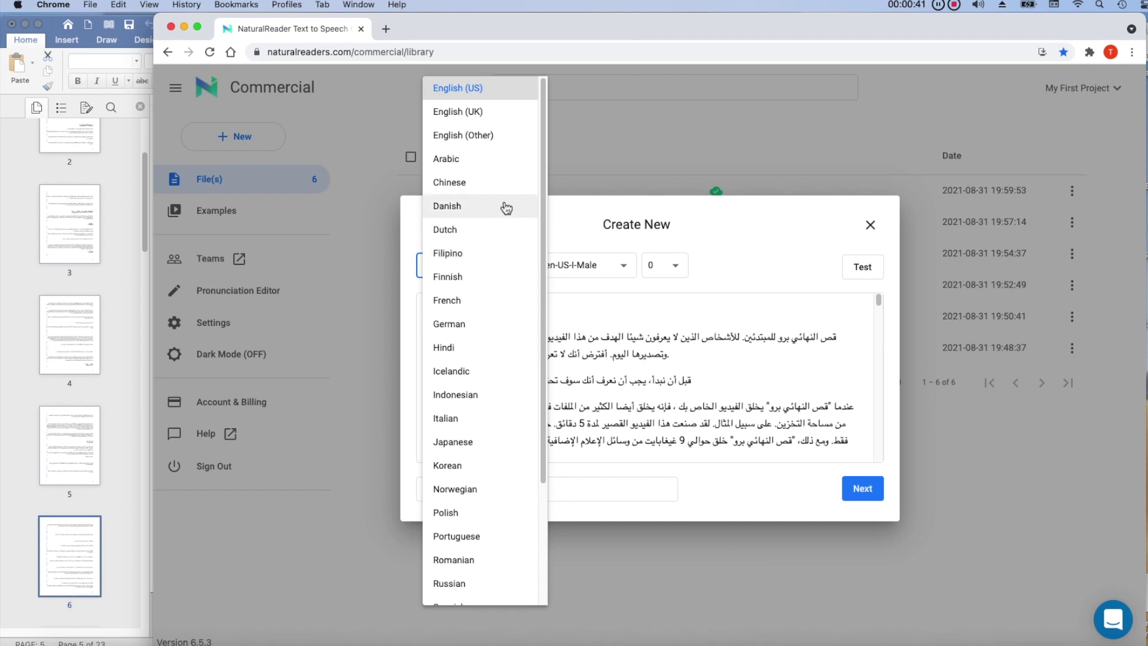
click(510, 160)
click(511, 488)
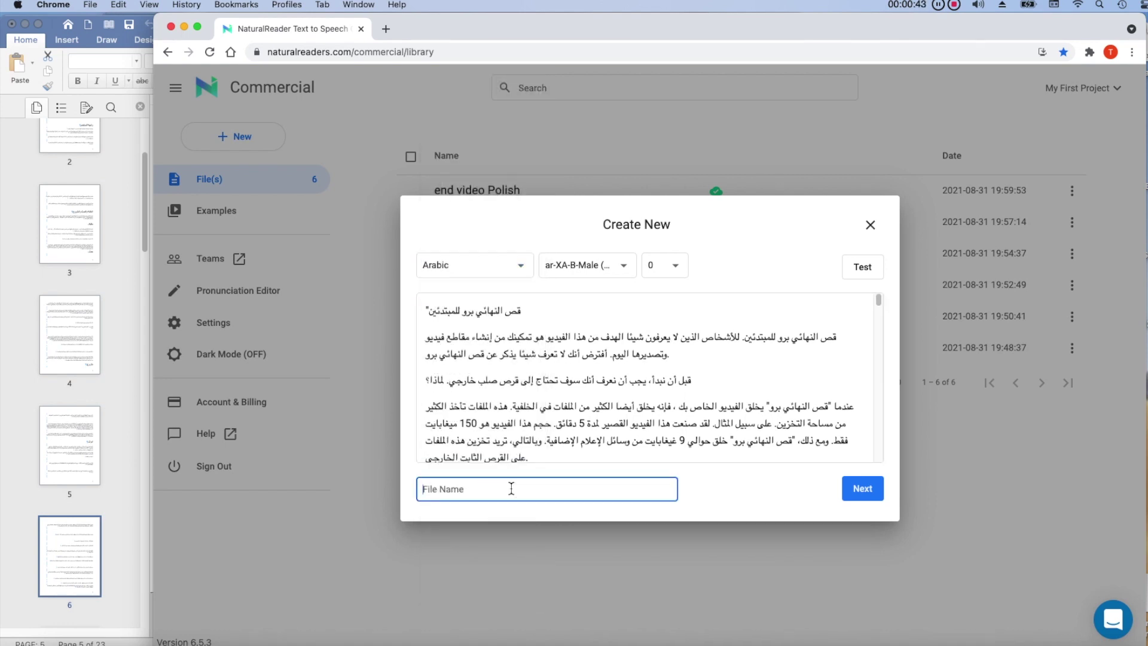
text(zx Part 1 Arabic)
click(855, 487)
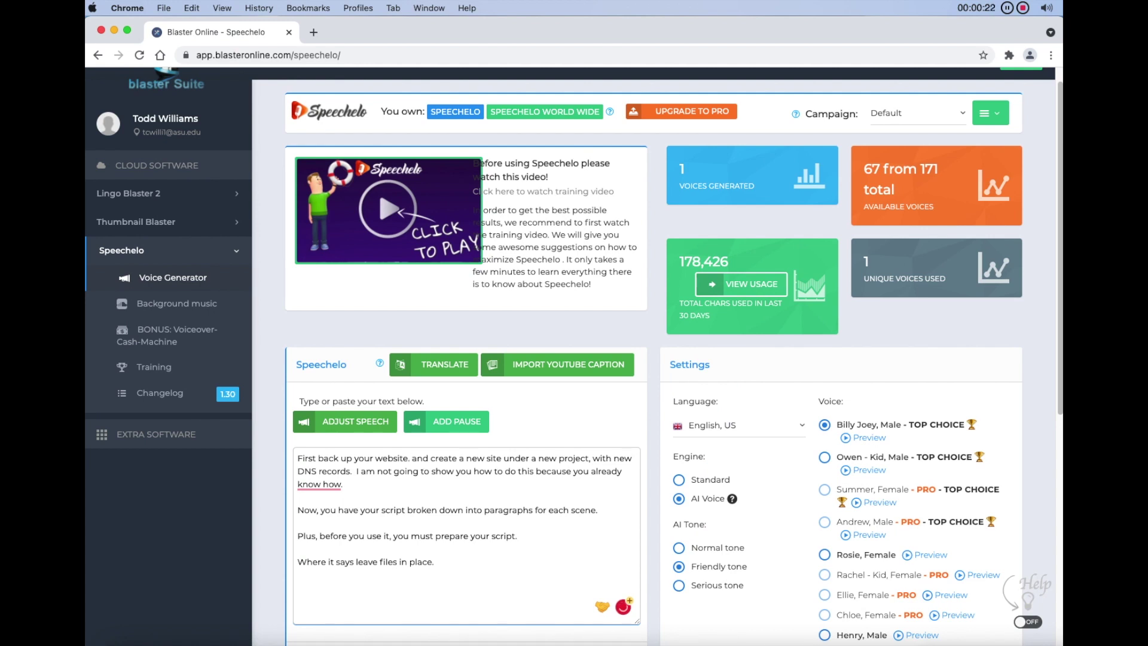
Remove the comma after "Now" in the Speechelo text and preview the newest generated Billy Joey voice-over.
click(318, 510)
key(BackSpace)
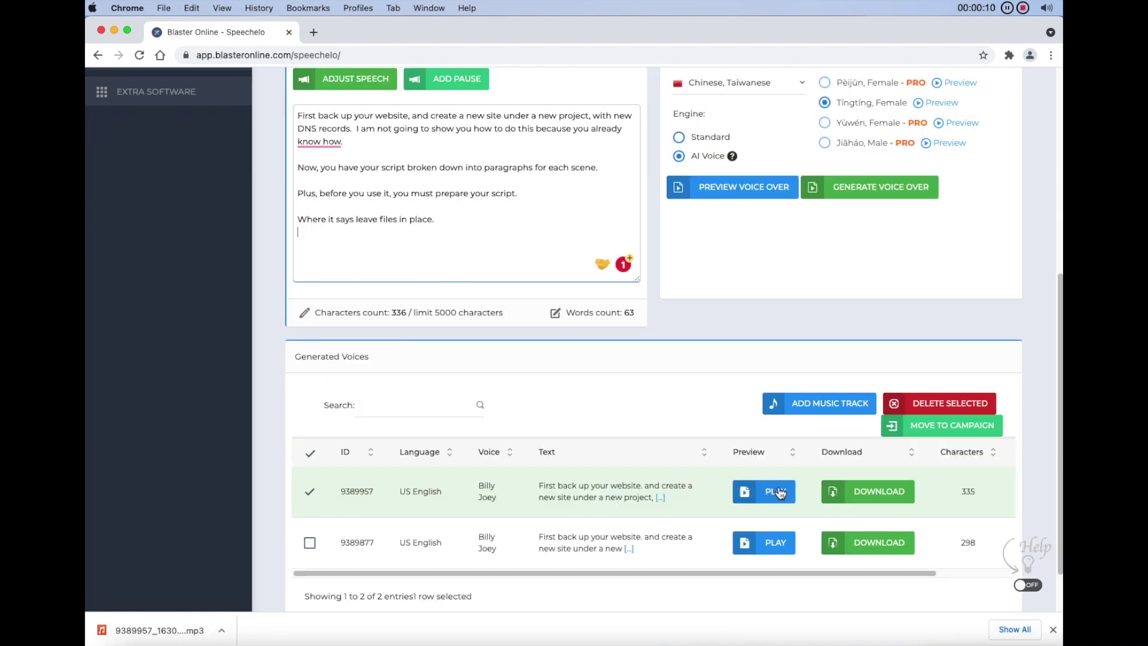
click(771, 485)
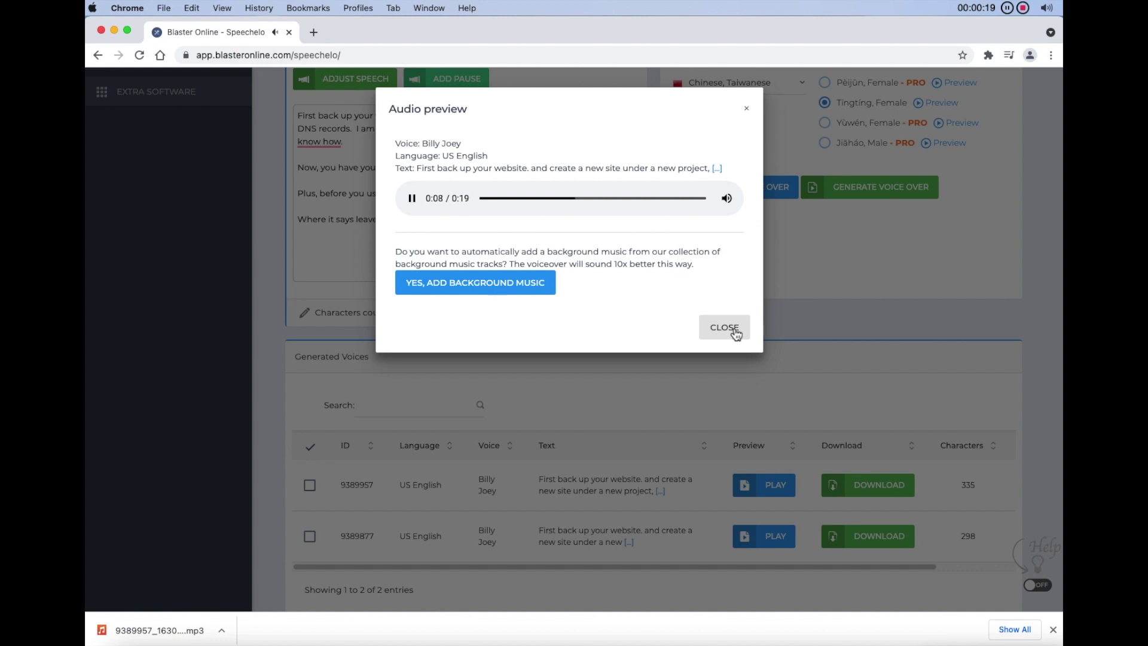
click(736, 334)
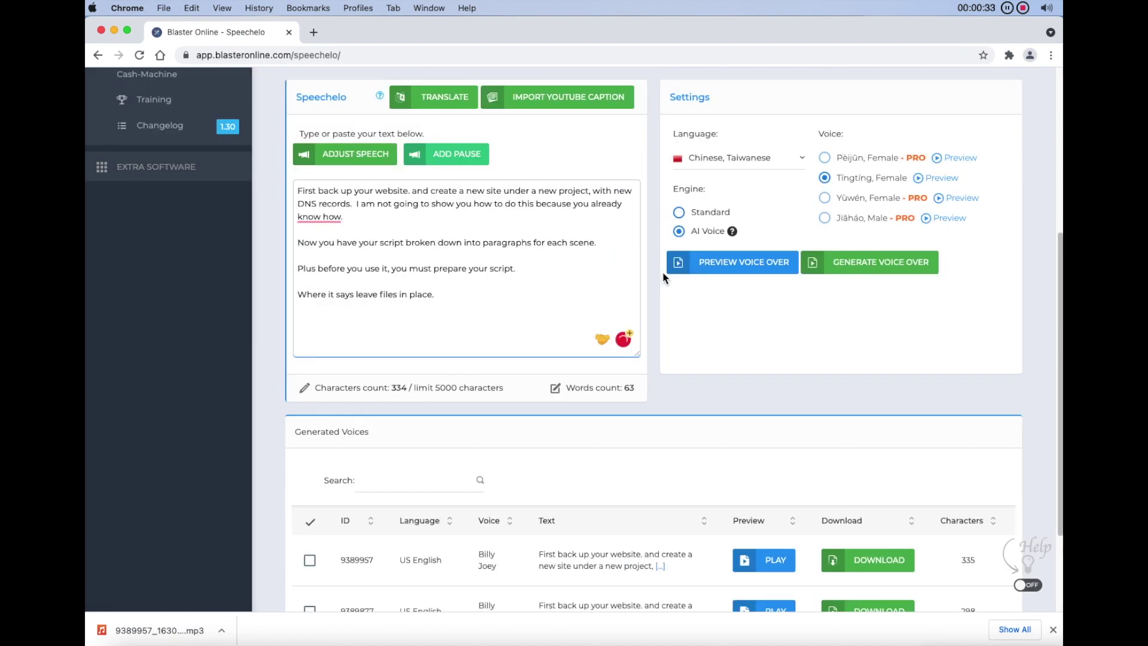
Generate a voice-over of the English text with the Chinese, Taiwanese voice Tingting and play it.
click(837, 267)
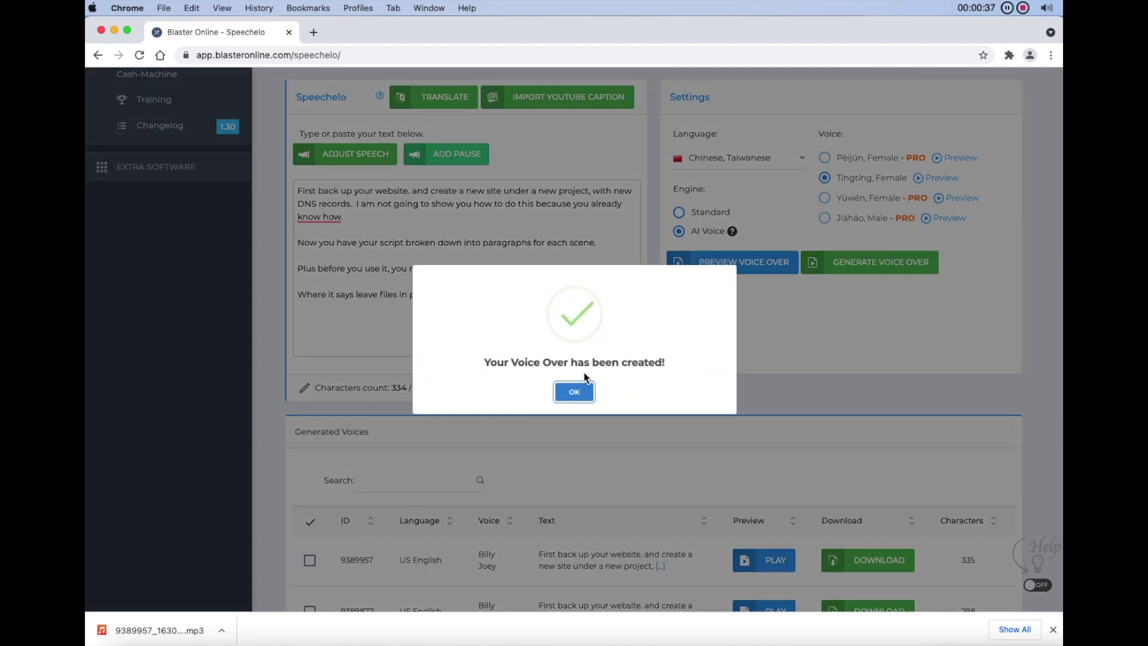
click(574, 392)
scroll(742, 419, down, 3)
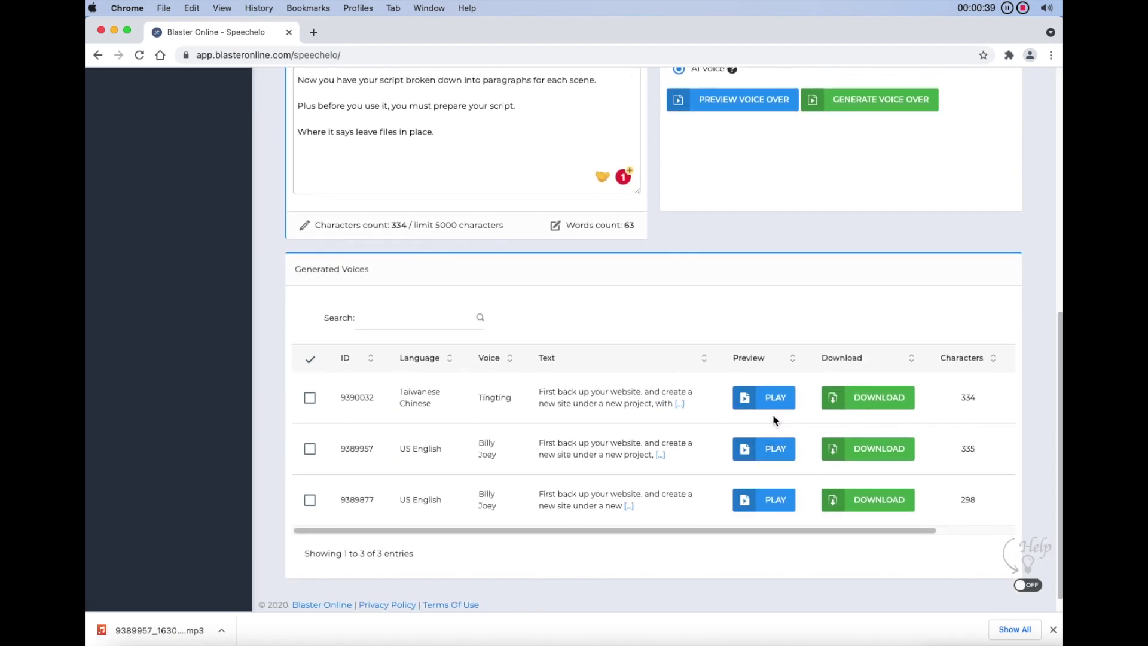
click(782, 403)
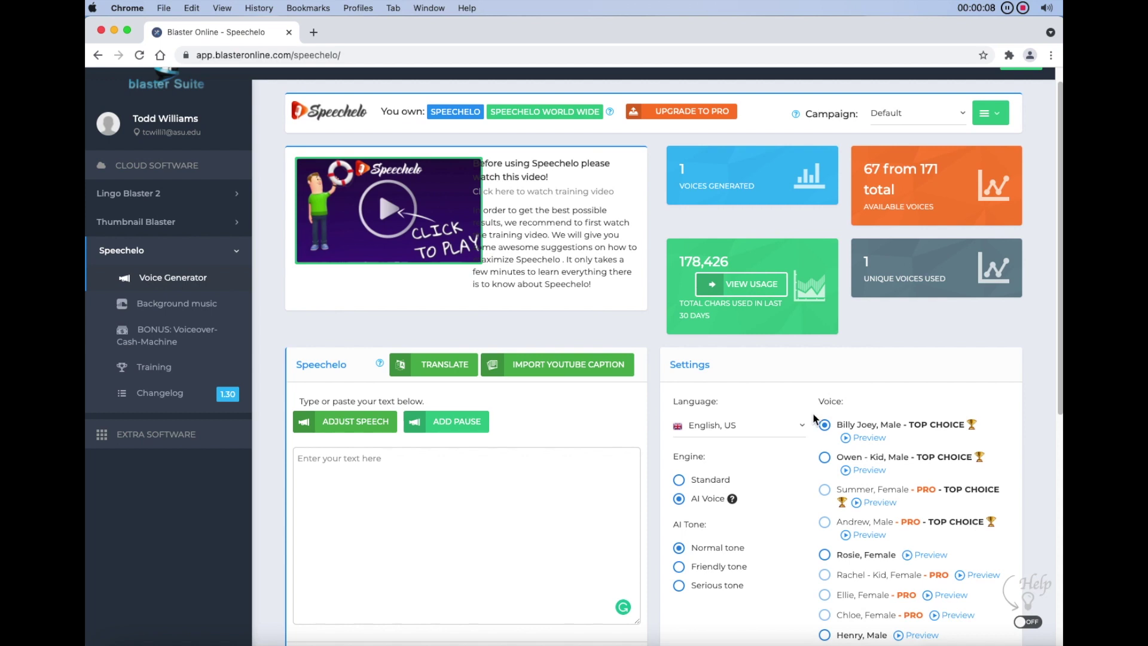
Set the AI tone to Friendly and paste the copied English script into the empty Speechelo text box.
click(680, 568)
click(461, 500)
key(cmd+v)
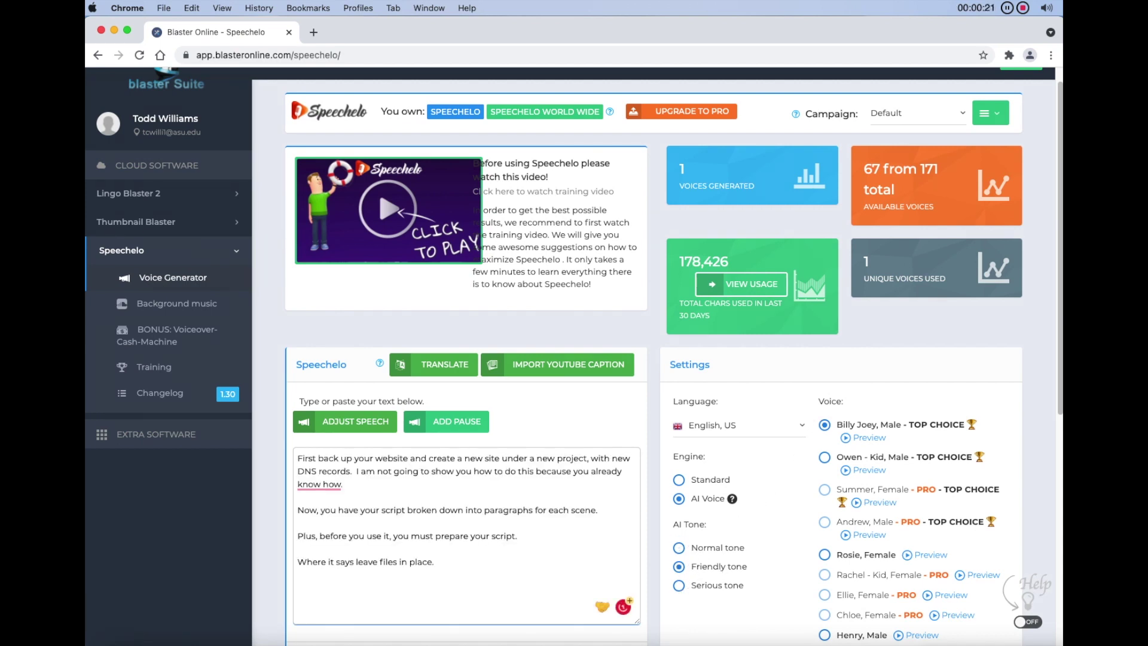
Adjust the script's punctuation: add a period after "website", remove the commas after "Now" and "Plus", and add a comma after "says".
text(.)
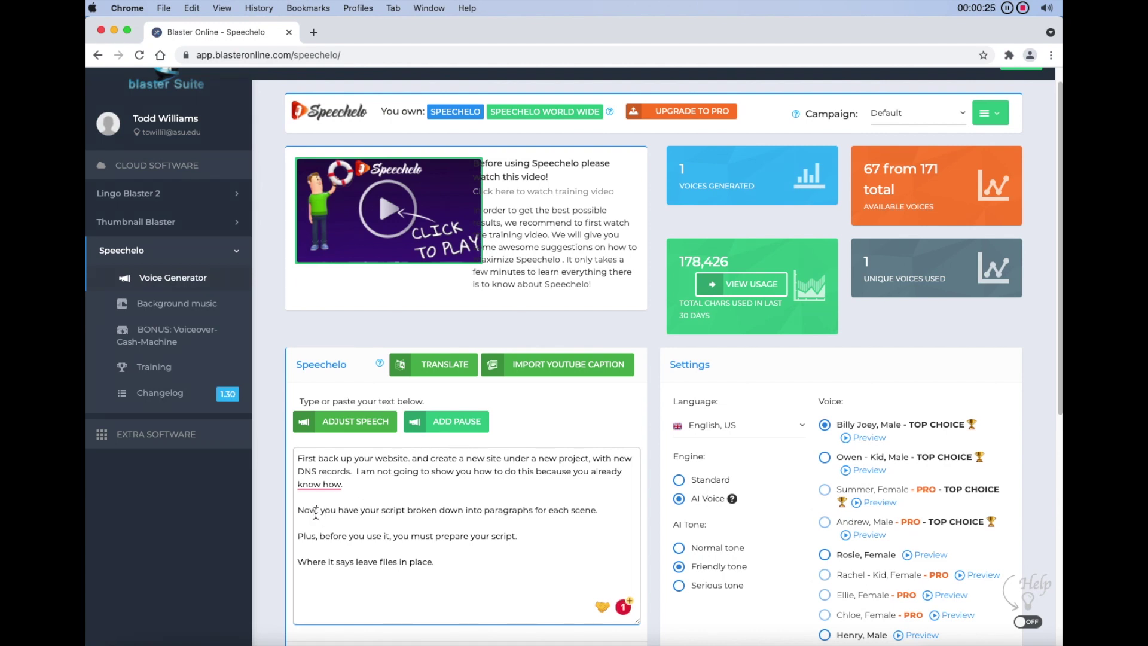
key(BackSpace)
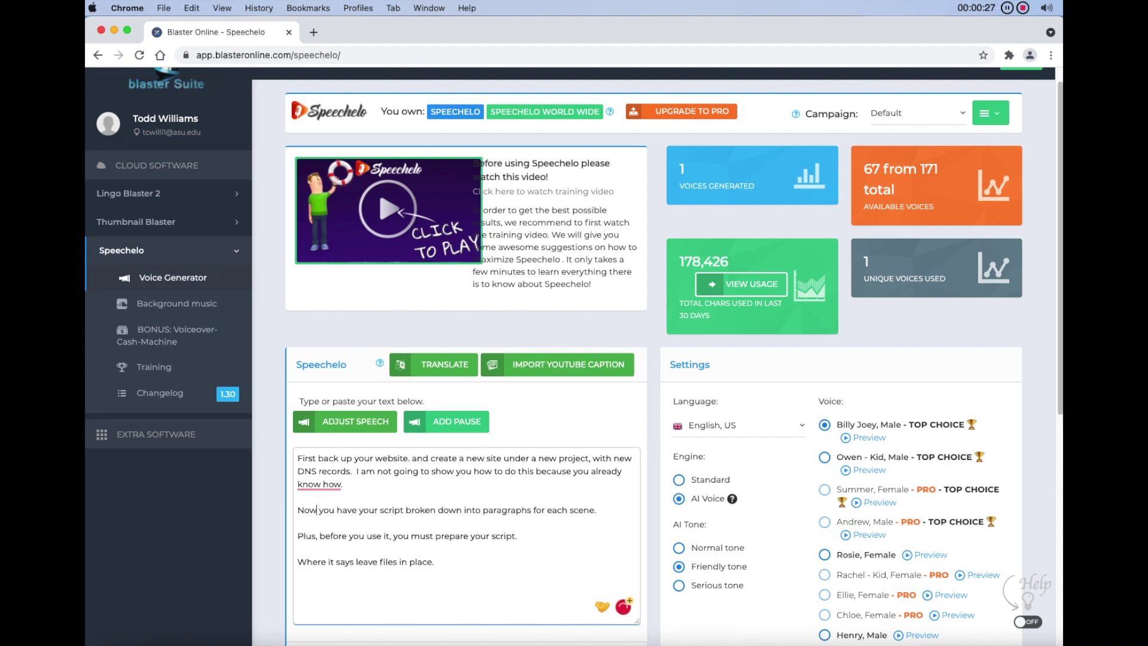
click(316, 536)
key(BackSpace)
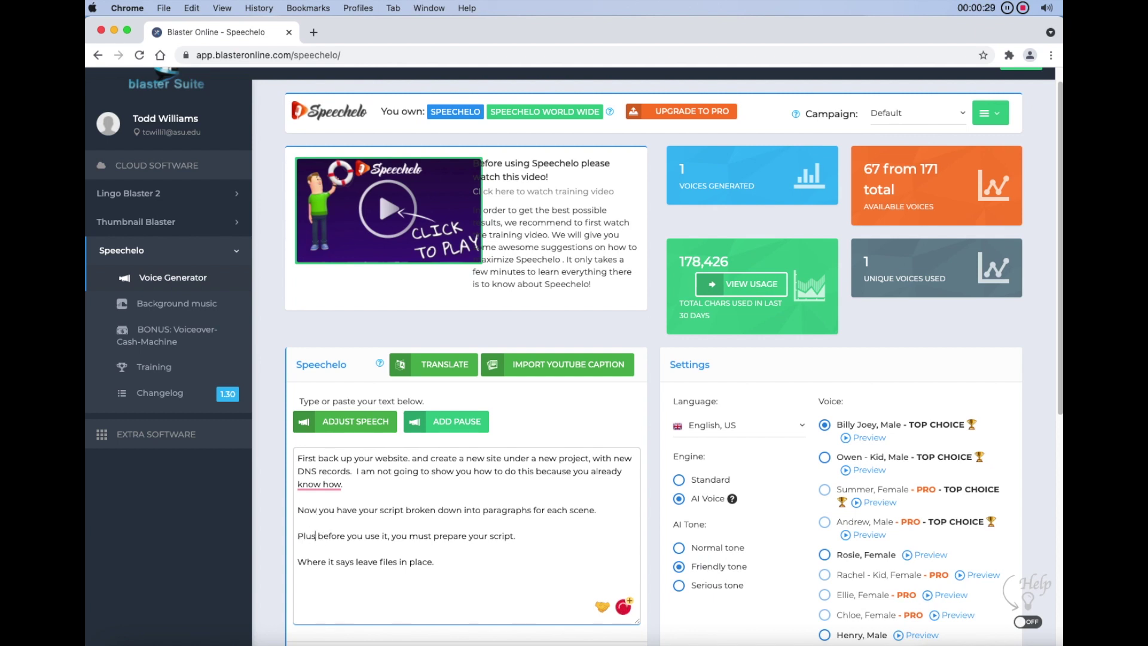
click(355, 562)
text(,)
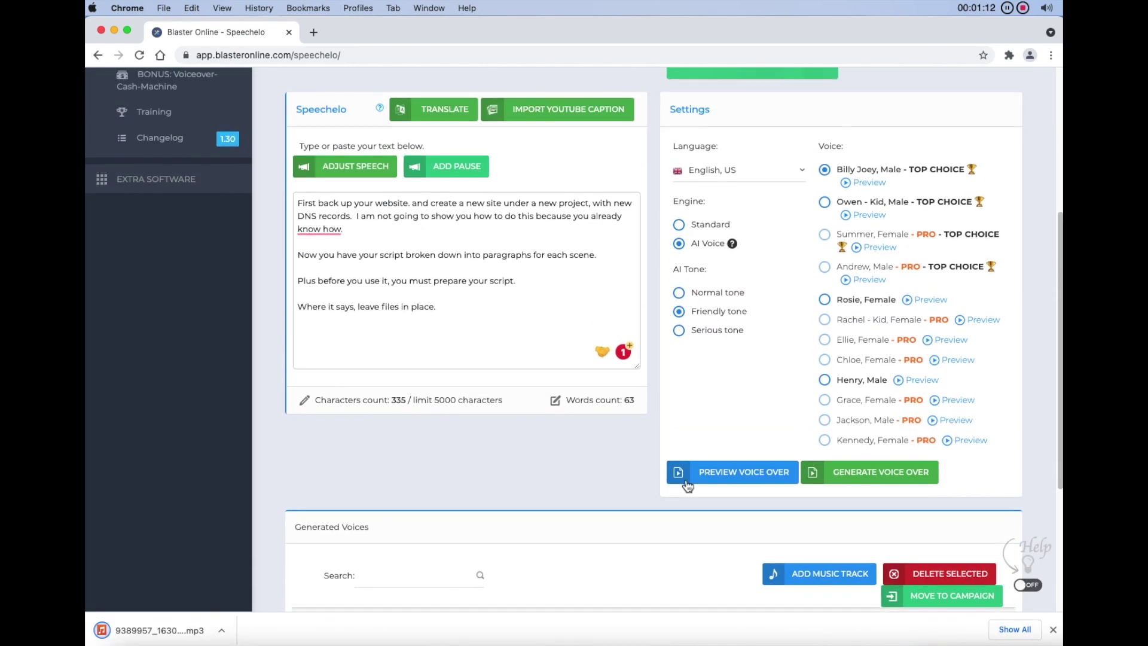
Translate the Speechelo script from US English to Chinese, Taiwanese.
scroll(595, 425, up, 3)
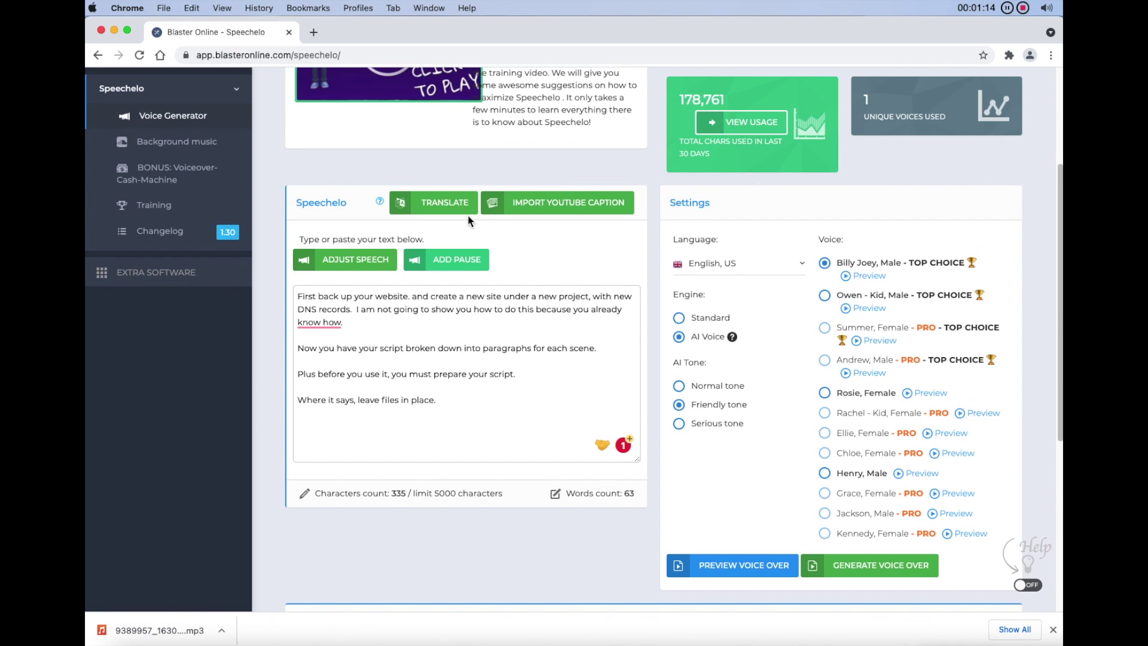
click(463, 213)
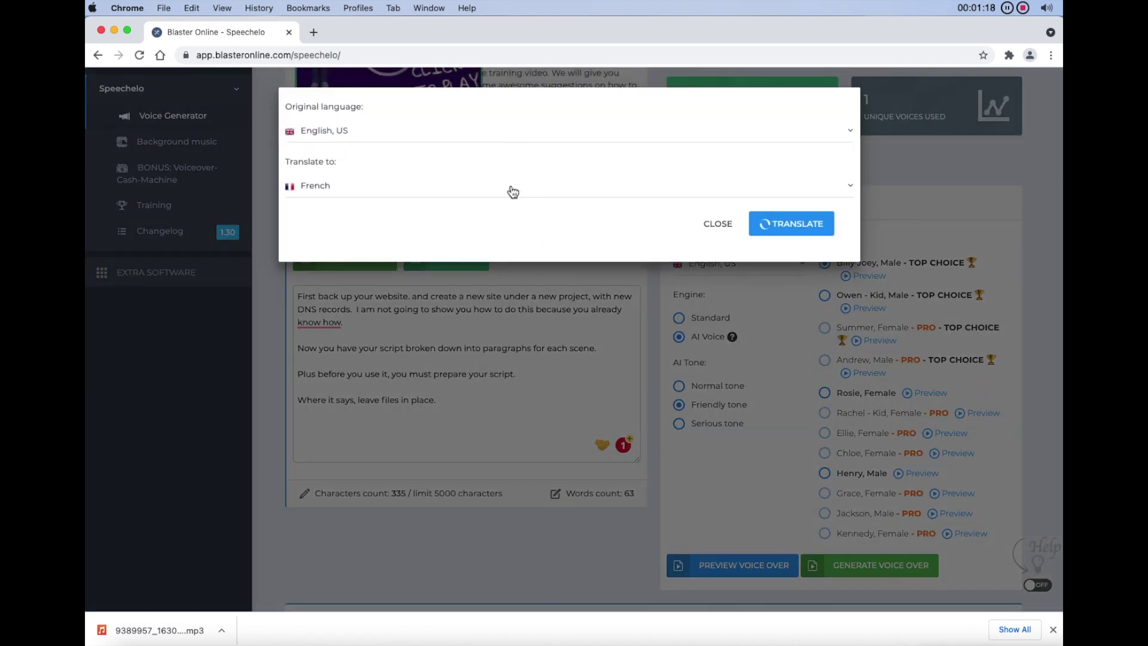
click(511, 189)
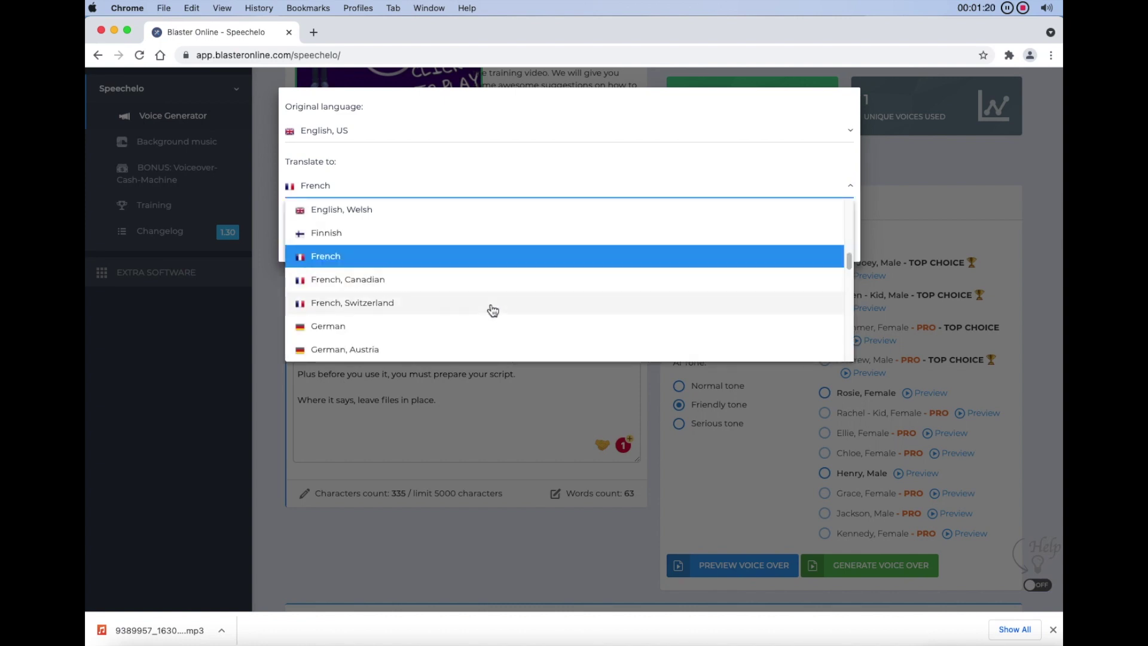
scroll(490, 307, up, 3)
scroll(494, 304, up, 5)
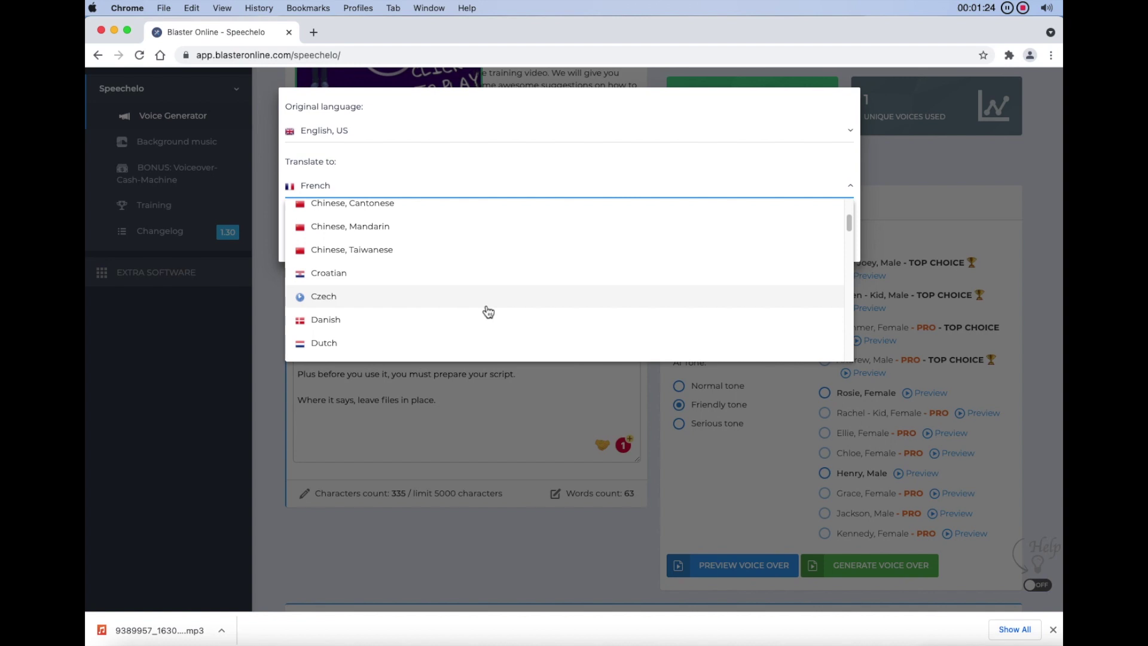
click(499, 254)
click(807, 228)
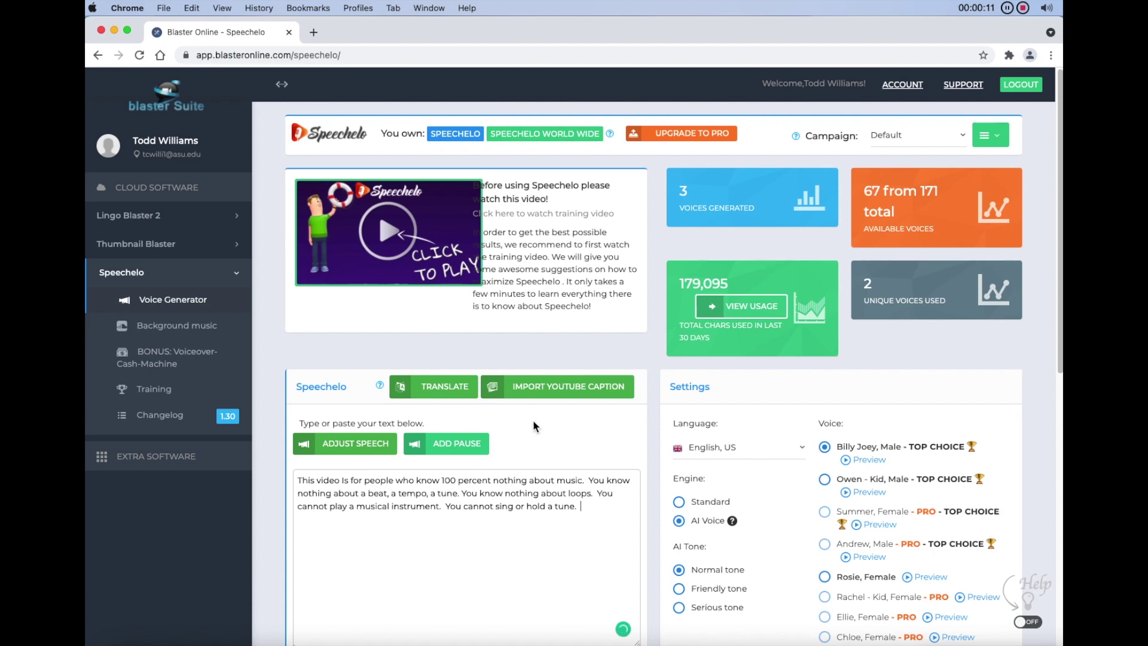
Translate the paragraph about knowing nothing about music into French and paste the English original back over the translation.
click(458, 385)
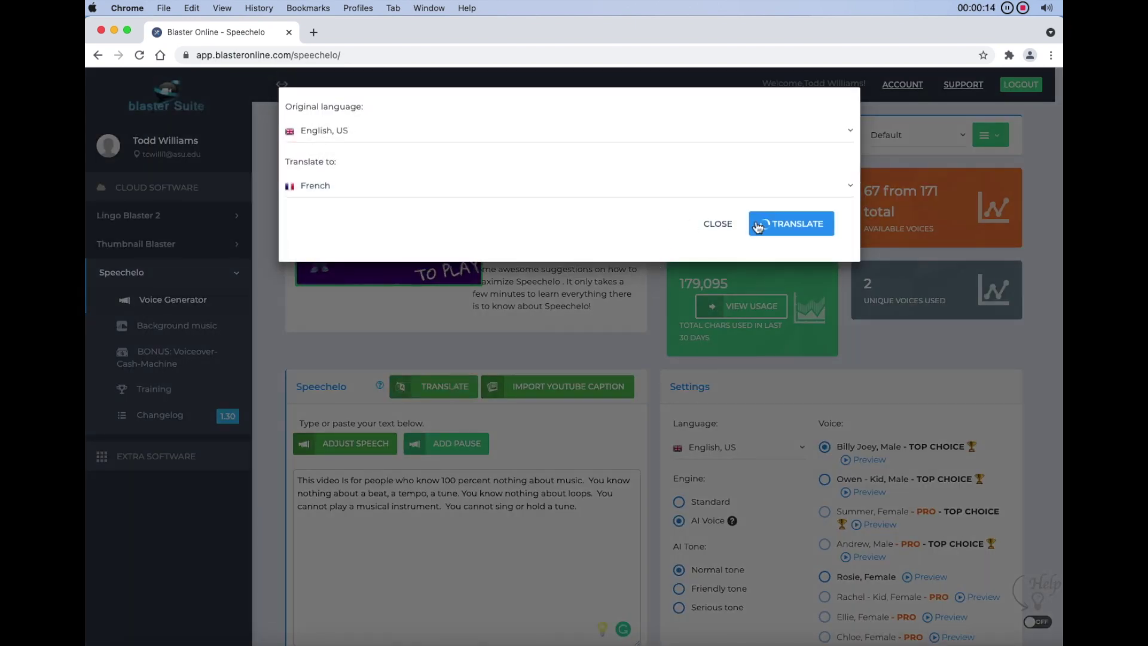
click(797, 225)
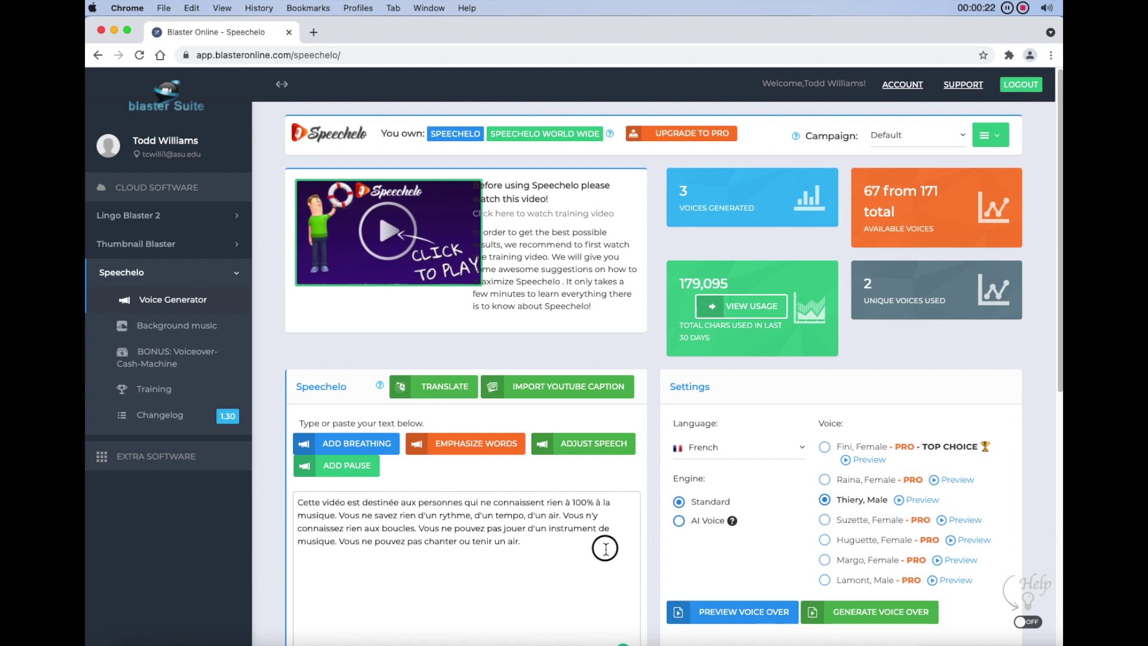
drag(605, 546, 303, 503)
right_click(335, 518)
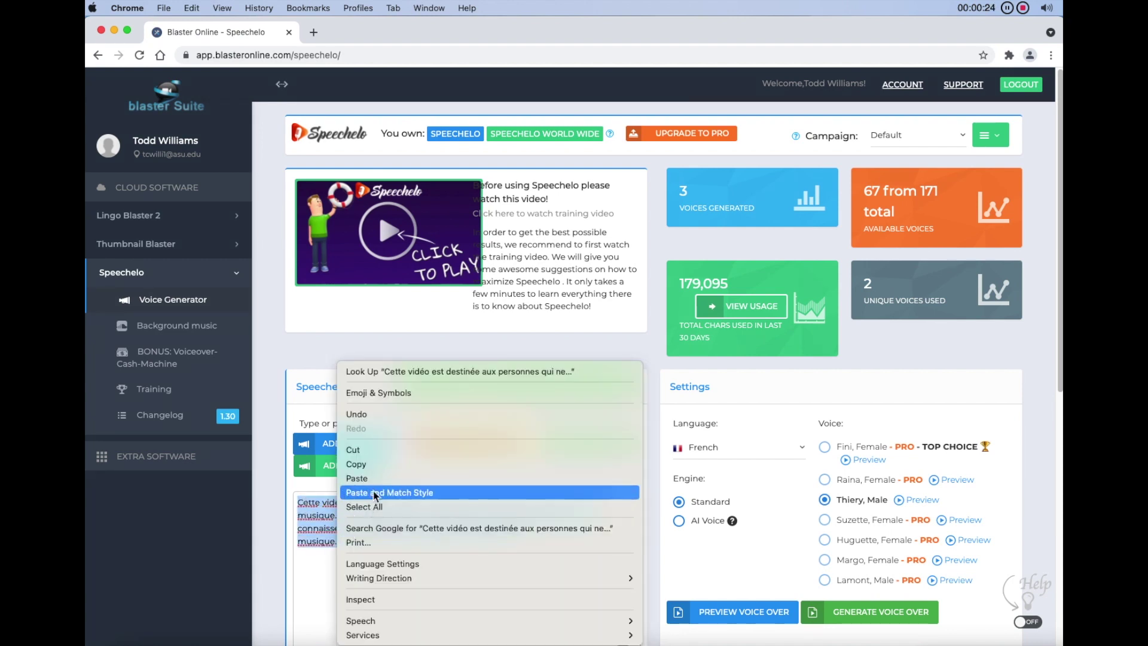
click(464, 490)
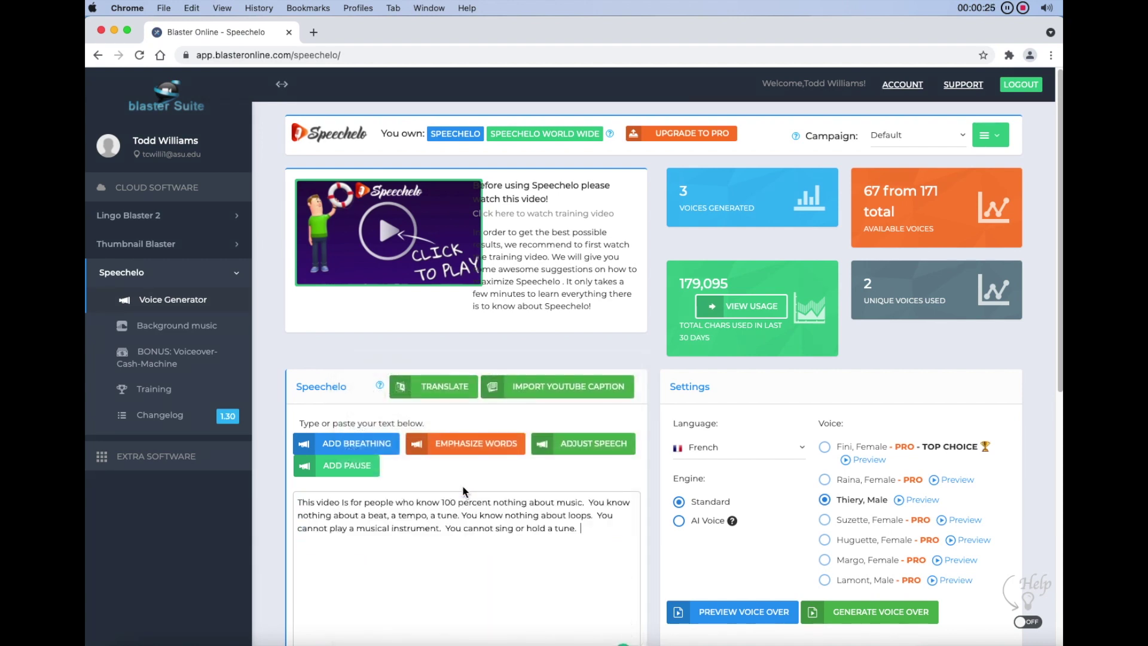
Translate the restored English music paragraph into French again.
click(456, 387)
click(794, 224)
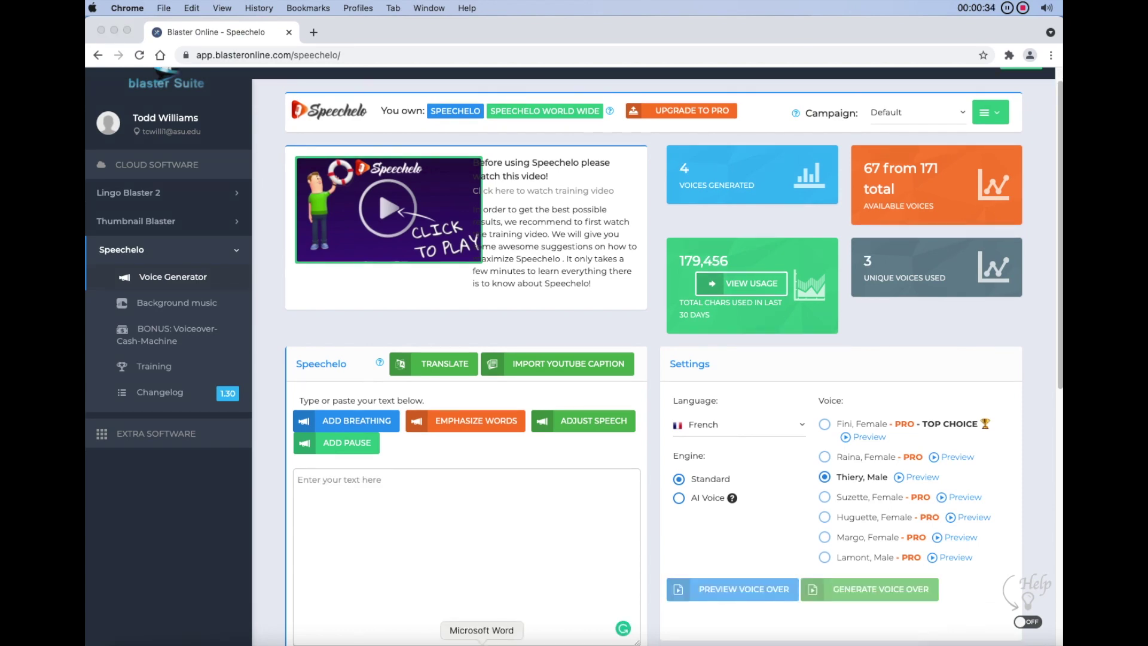
Switch to Word, copy the French paragraph beginning "Cette vidéo est conçue pour vous donner", and return to Speechelo.
click(481, 640)
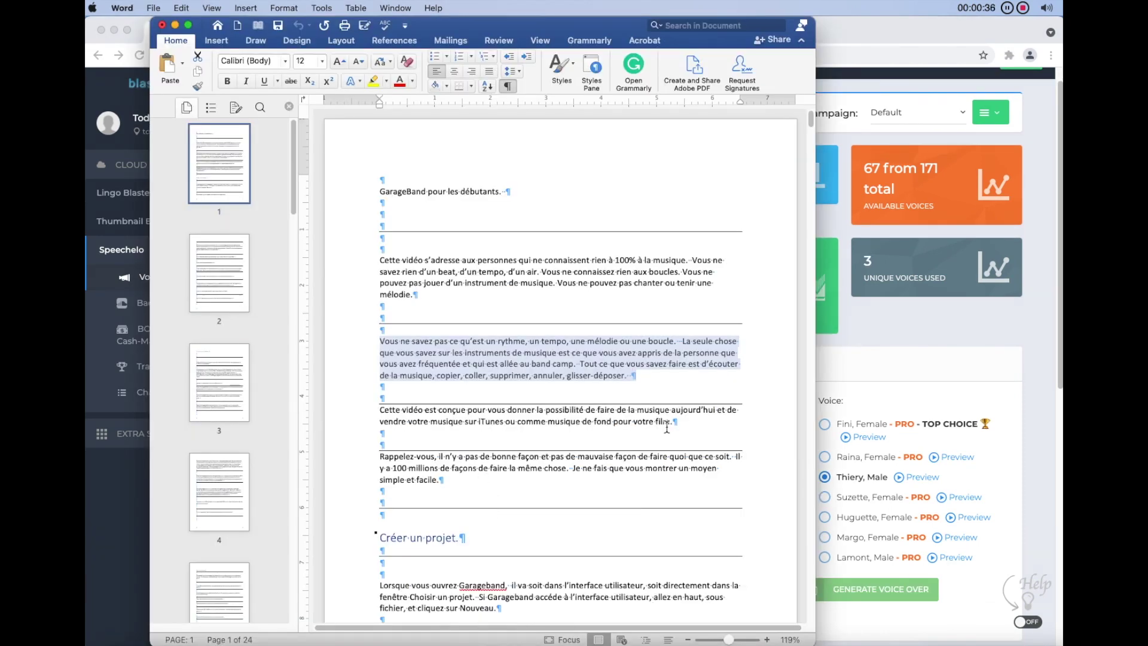
drag(680, 426, 370, 412)
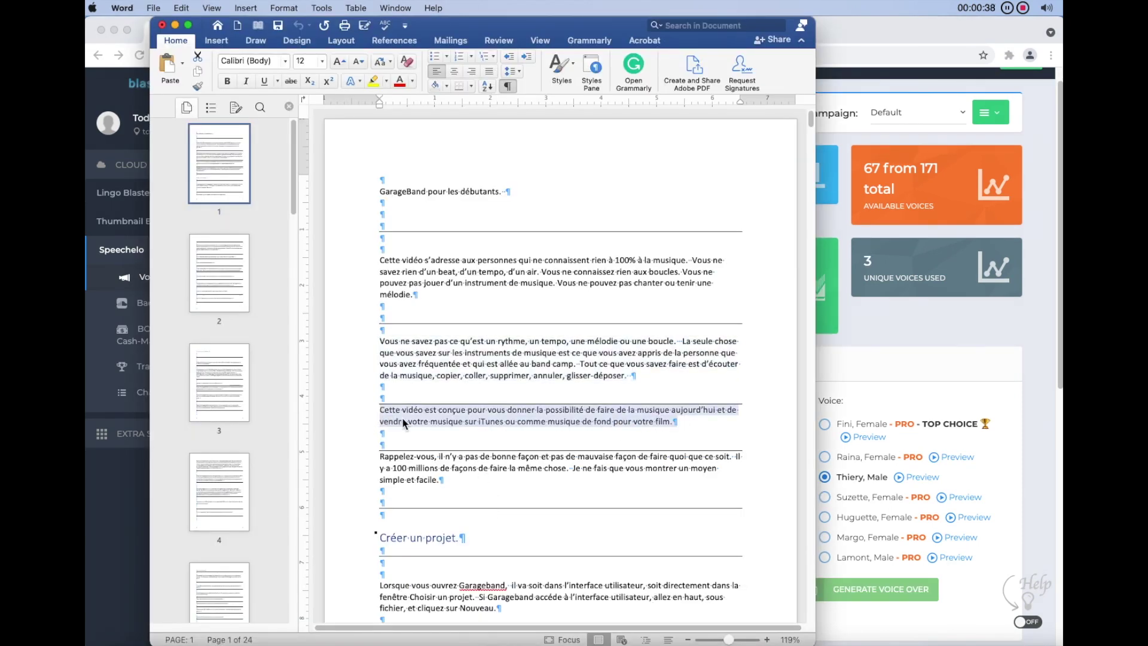
right_click(395, 419)
click(411, 421)
click(895, 363)
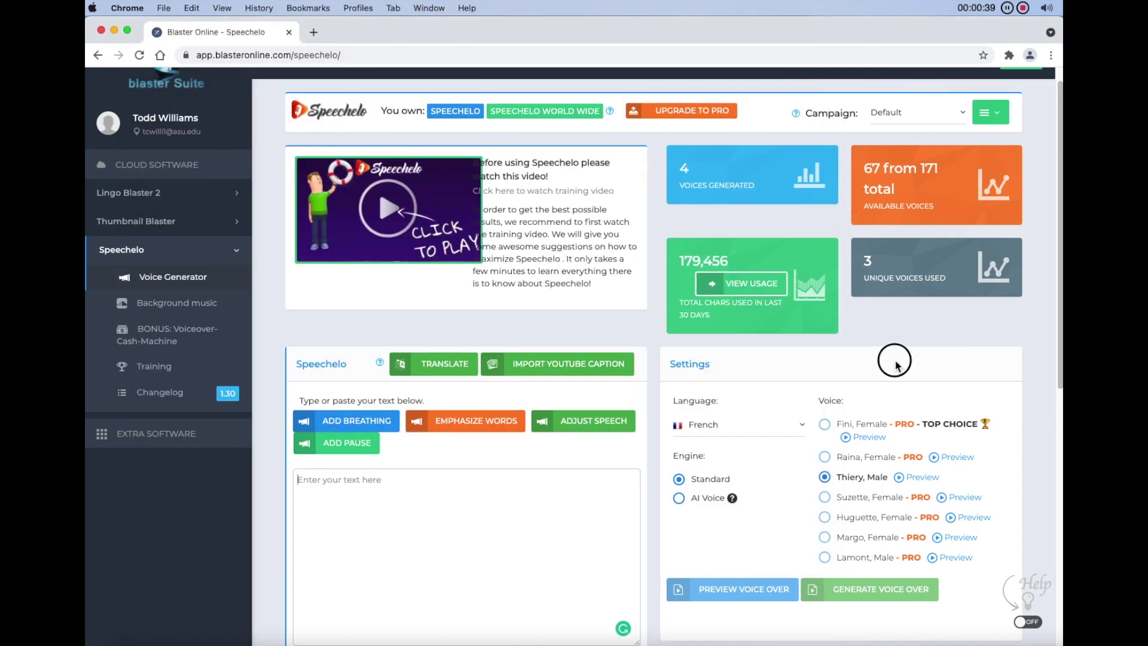
Paste the copied French paragraph into the Speechelo text box and generate its voice-over with the Thiery voice.
right_click(443, 485)
click(478, 550)
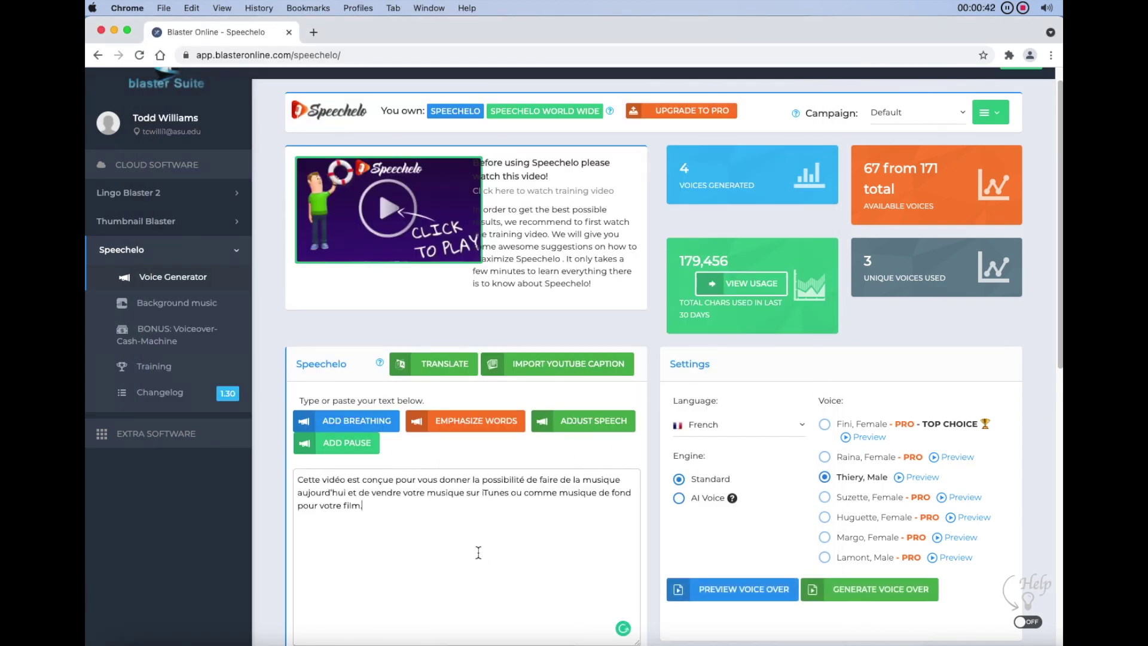
click(890, 590)
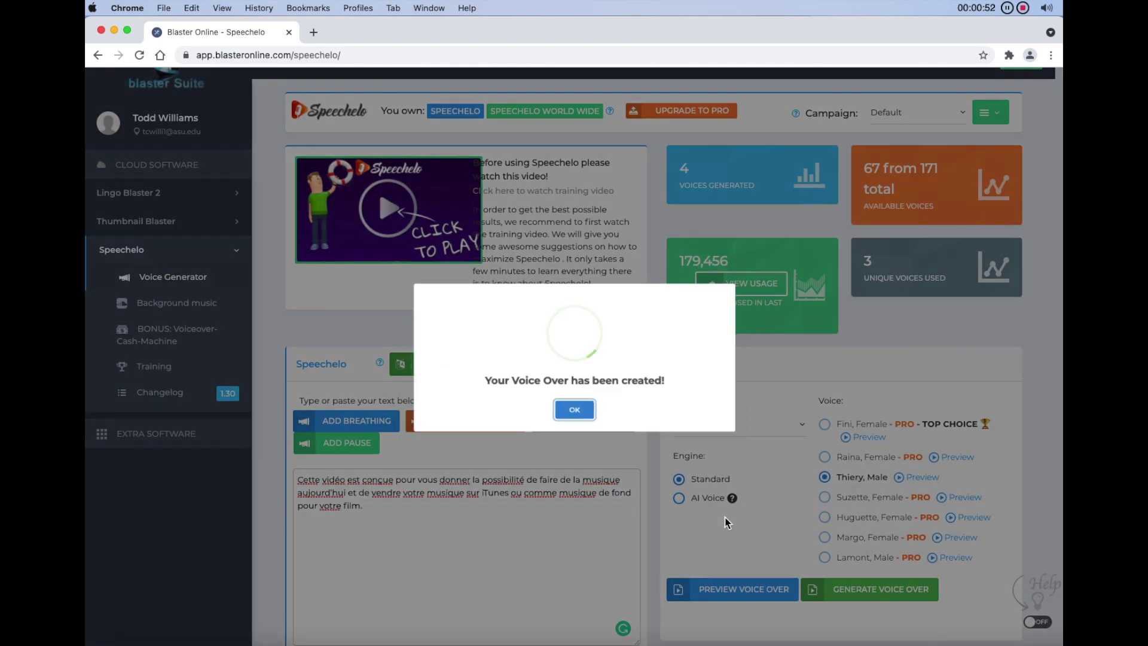
click(565, 416)
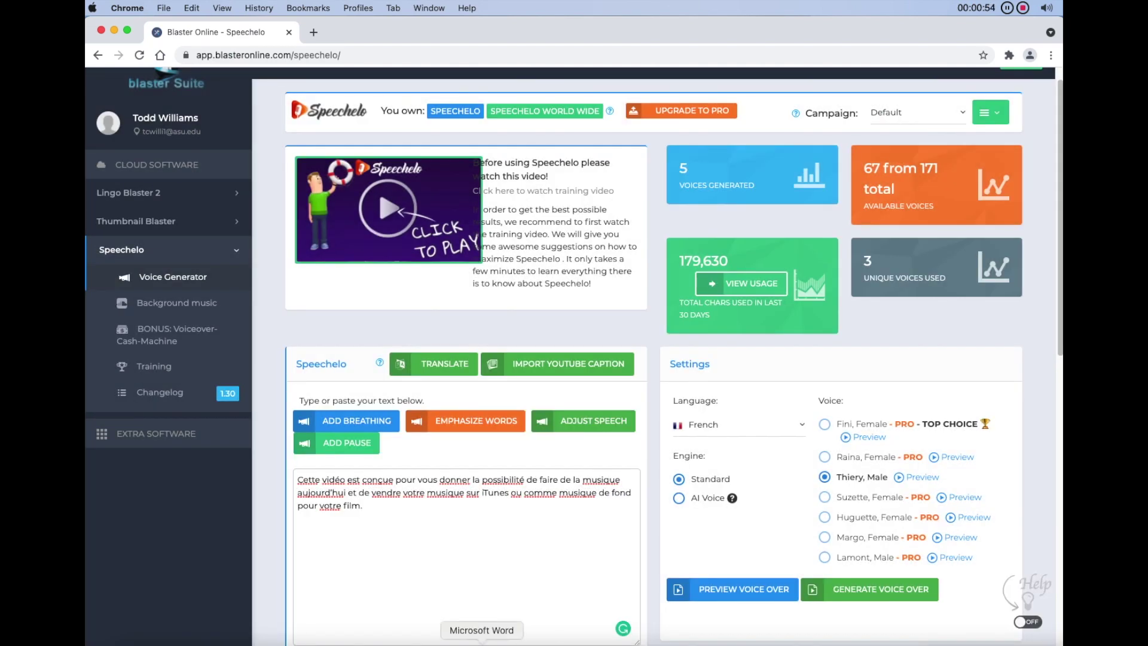
Copy the French paragraph beginning "Rappelez-vous" from the Word script and switch back to Speechelo.
click(481, 642)
drag(445, 481, 379, 460)
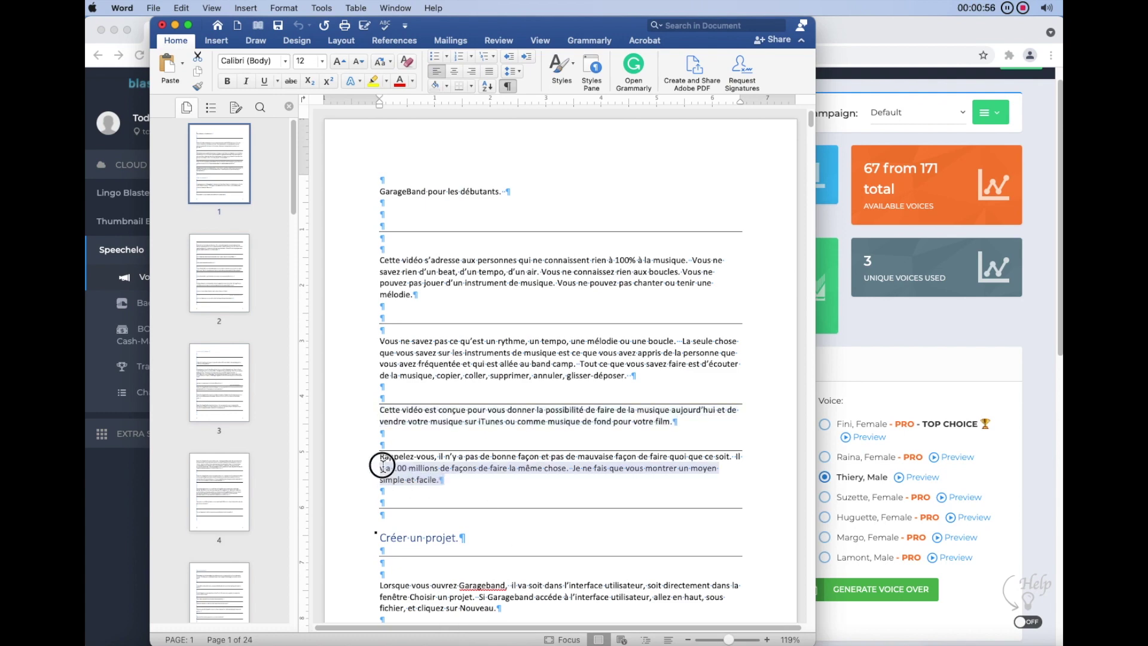
right_click(381, 467)
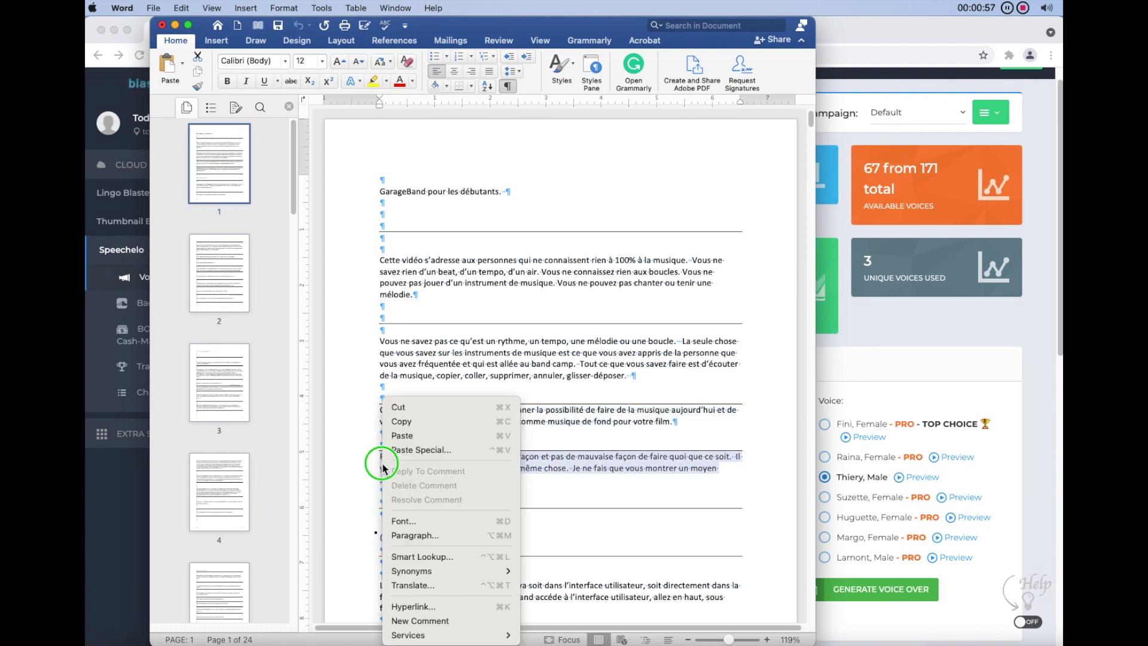
click(407, 424)
key(super+Tab)
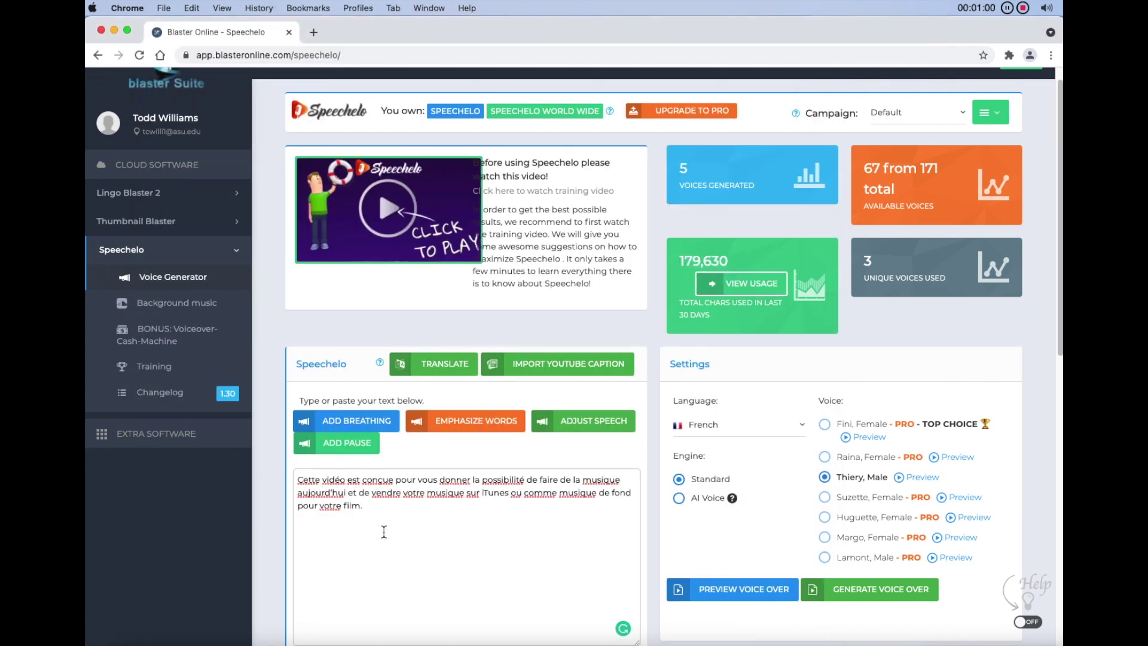
Replace the Speechelo text with the copied French paragraph beginning "Rappelez-vous" and generate its voice-over with the Thiery voice.
drag(383, 530, 301, 474)
right_click(301, 473)
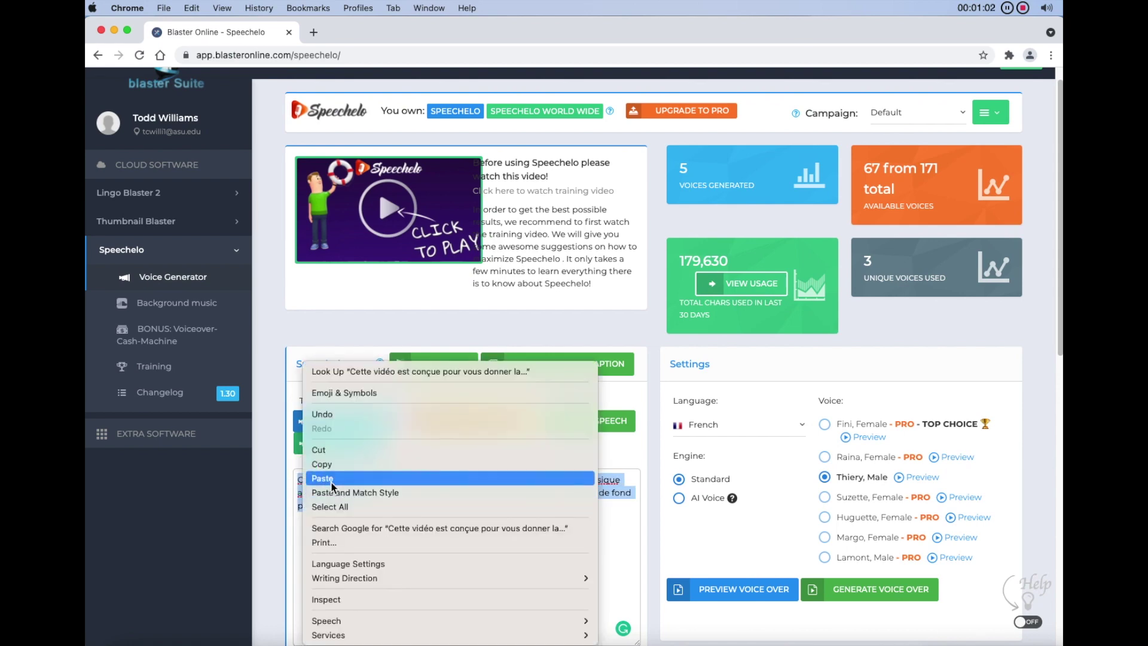
click(332, 478)
click(869, 591)
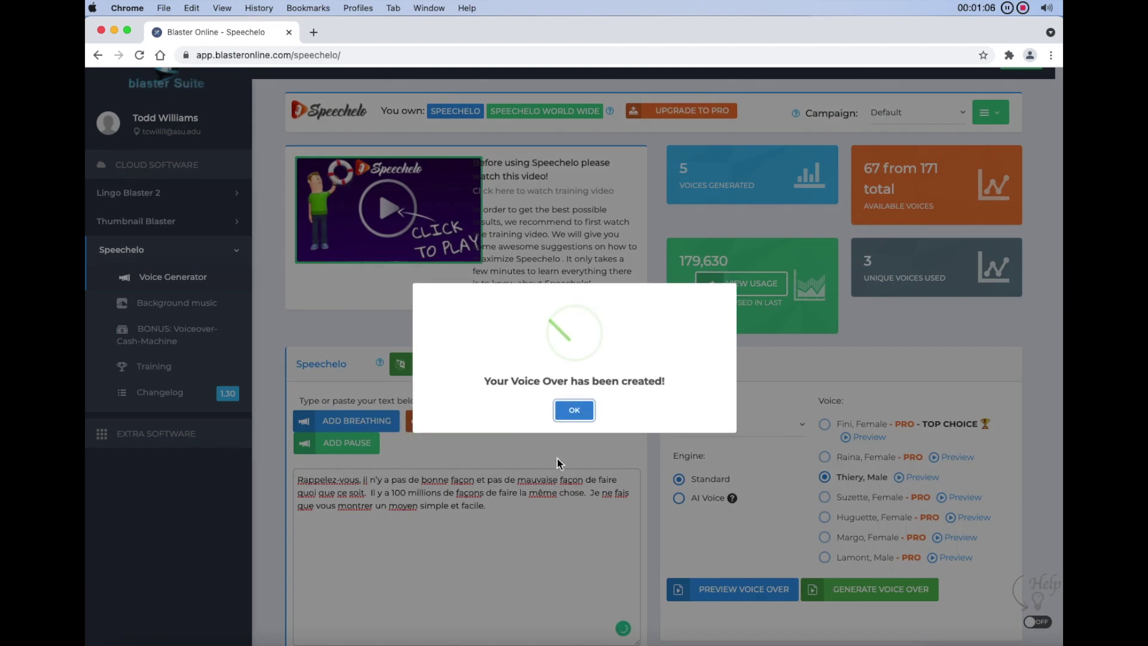
click(574, 412)
Download the three generated French Thiery voice-overs without background music, turning off further prompts about adding music.
scroll(714, 536, down, 5)
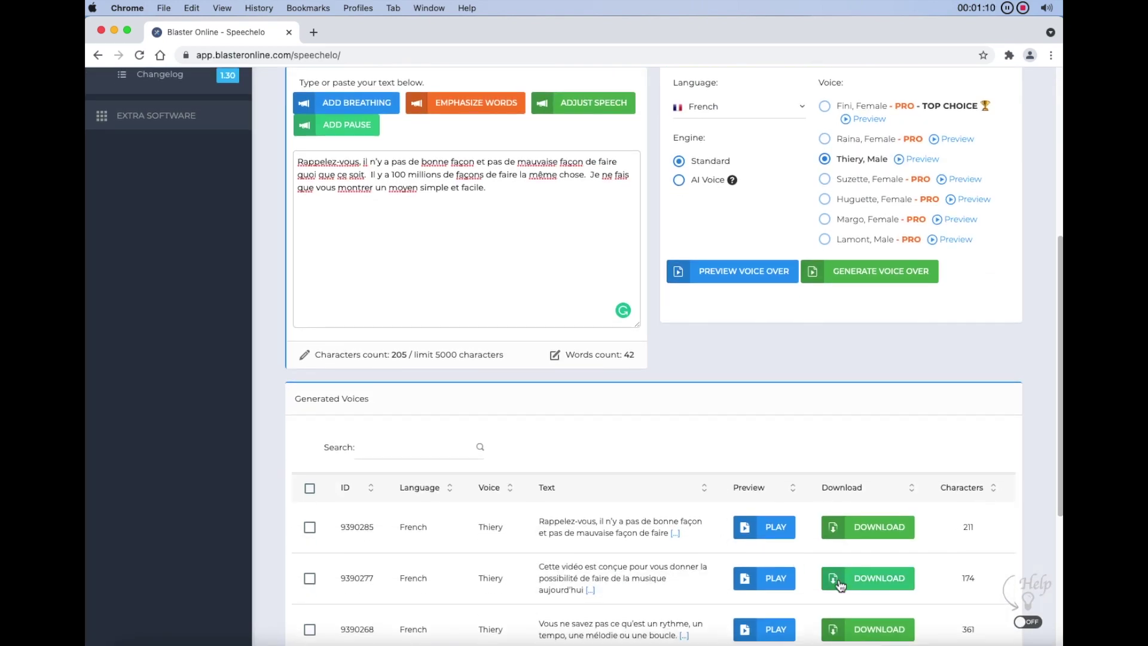
click(870, 628)
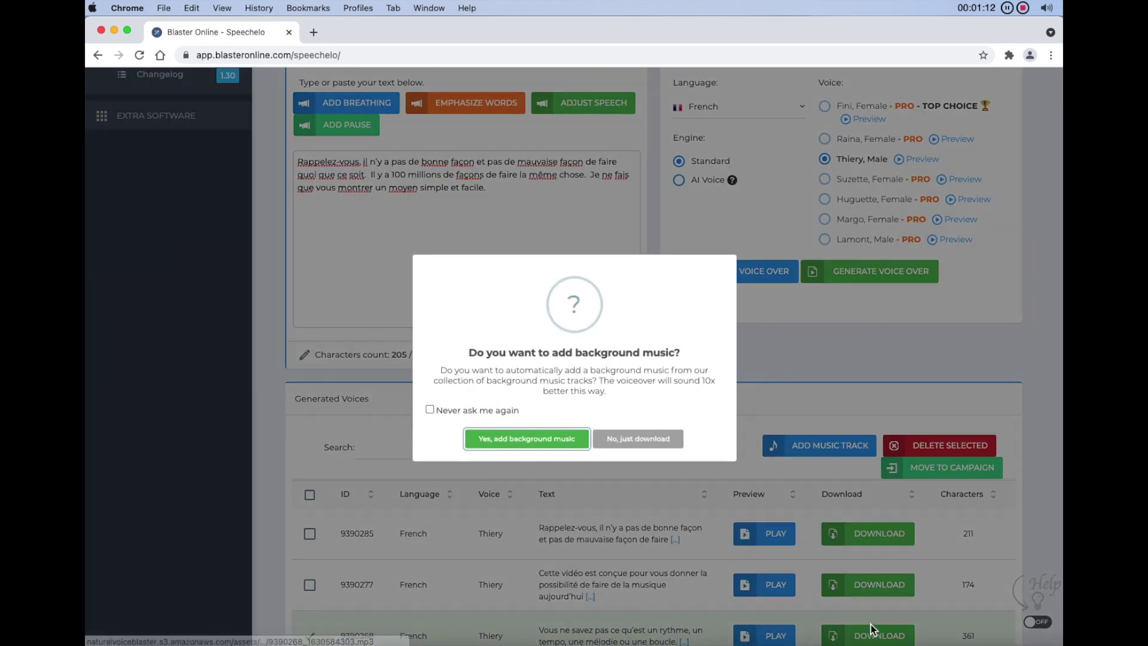
click(430, 409)
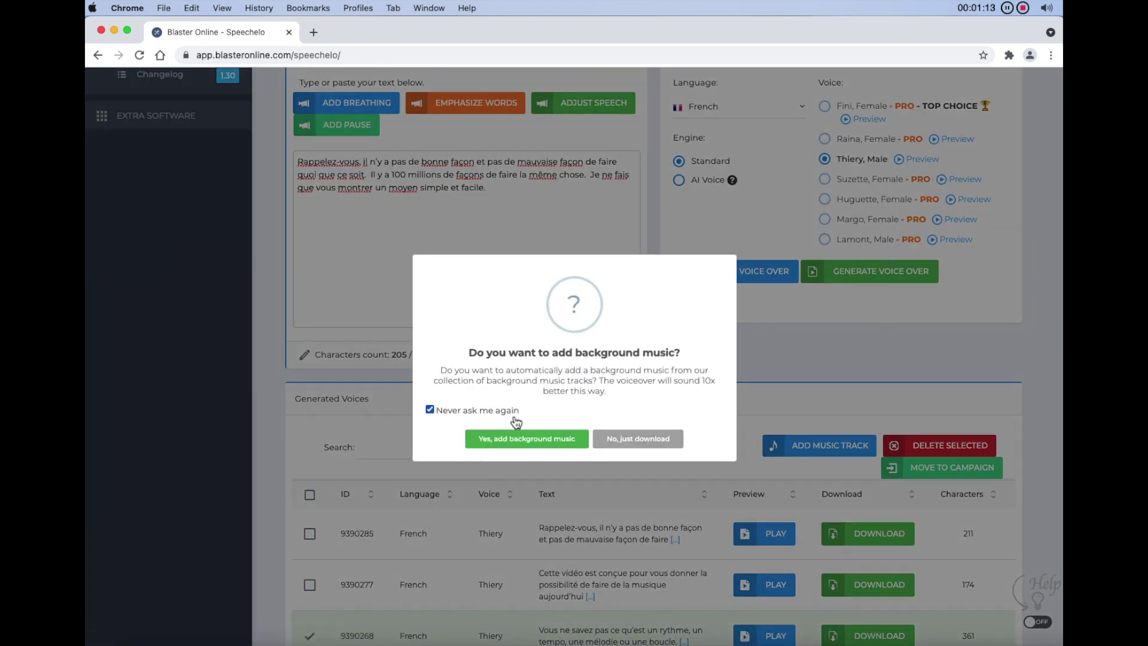
click(670, 441)
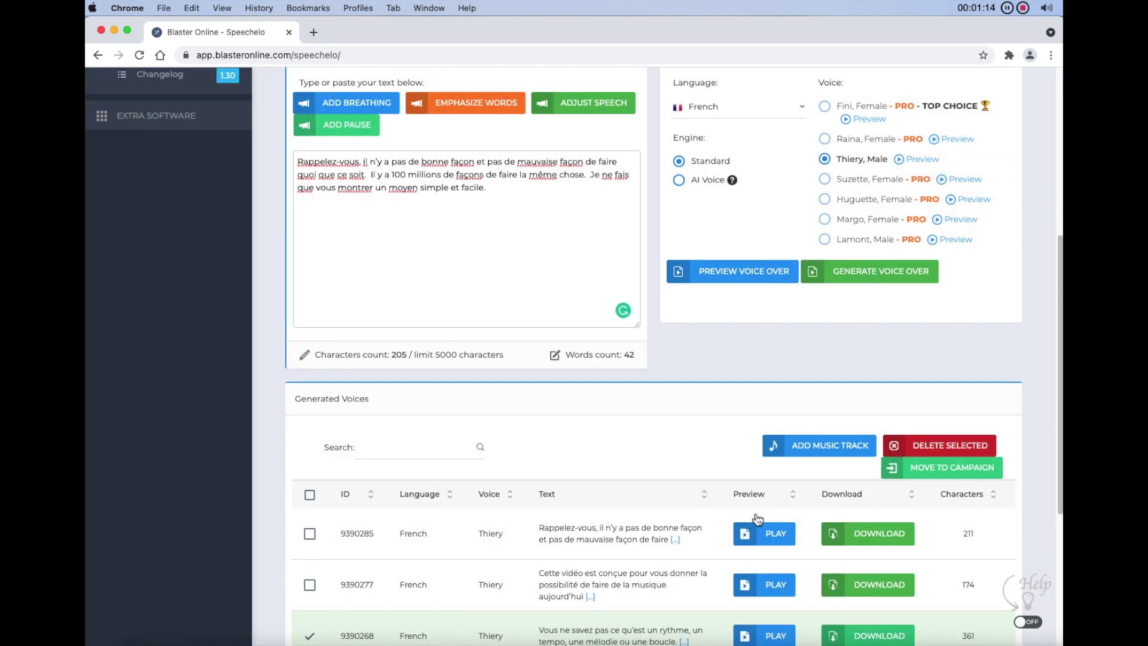
click(875, 586)
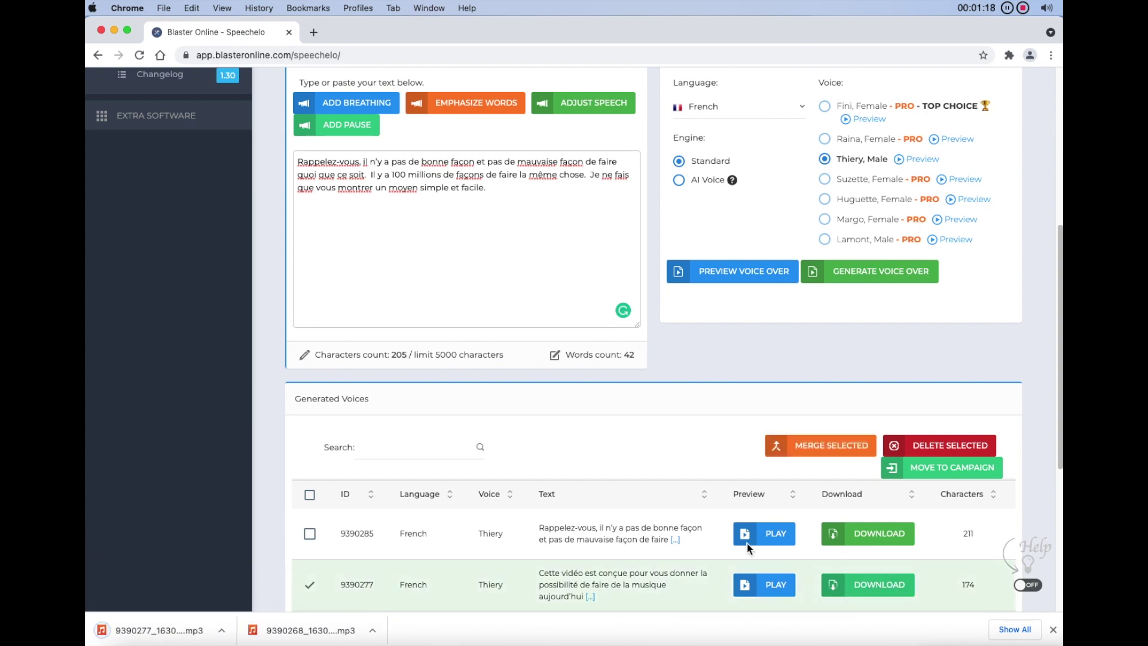
click(872, 538)
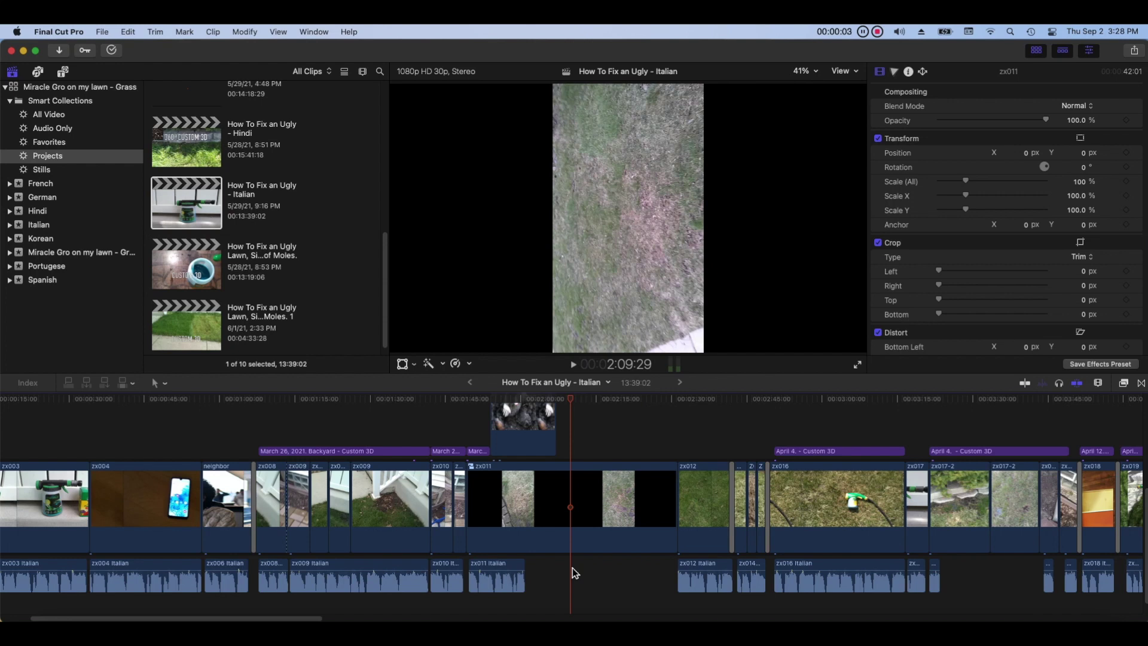
Examine the Italian narration clips from zx012 onward in the Final Cut Pro timeline, up to the gap under zx017-2.
click(713, 592)
click(753, 592)
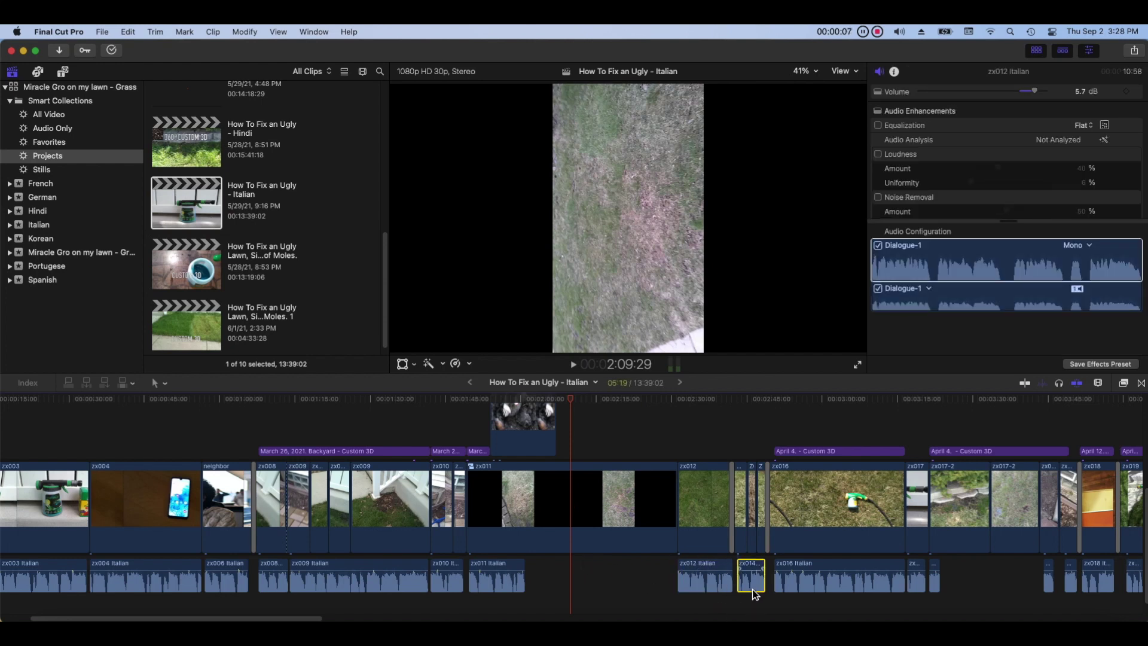
click(840, 580)
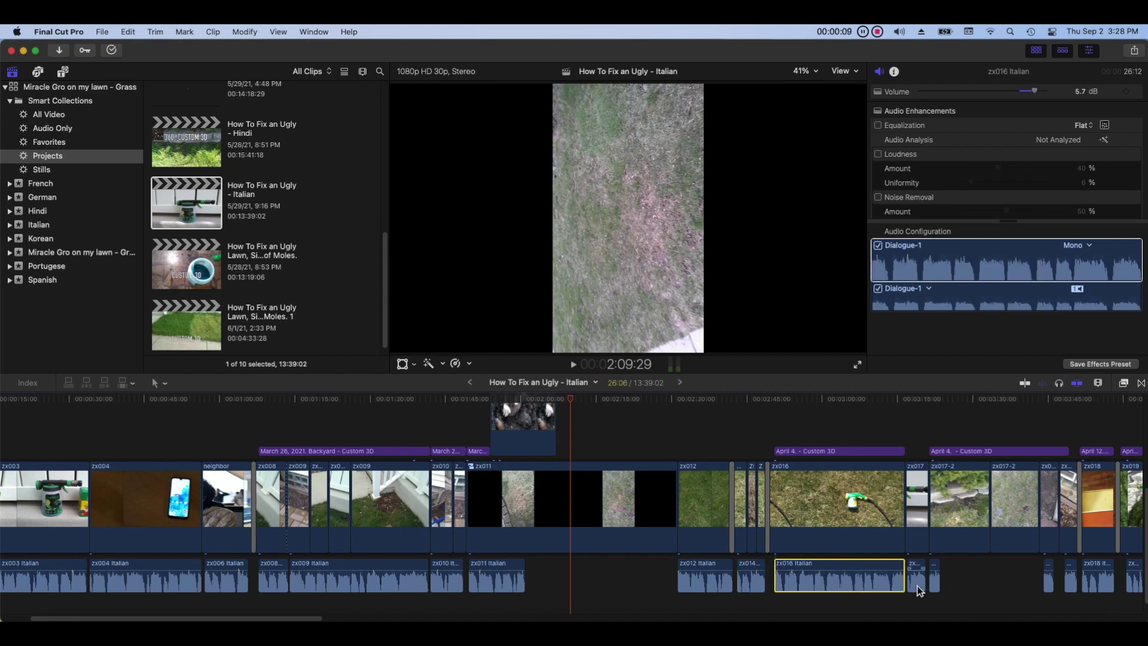
click(918, 586)
click(934, 581)
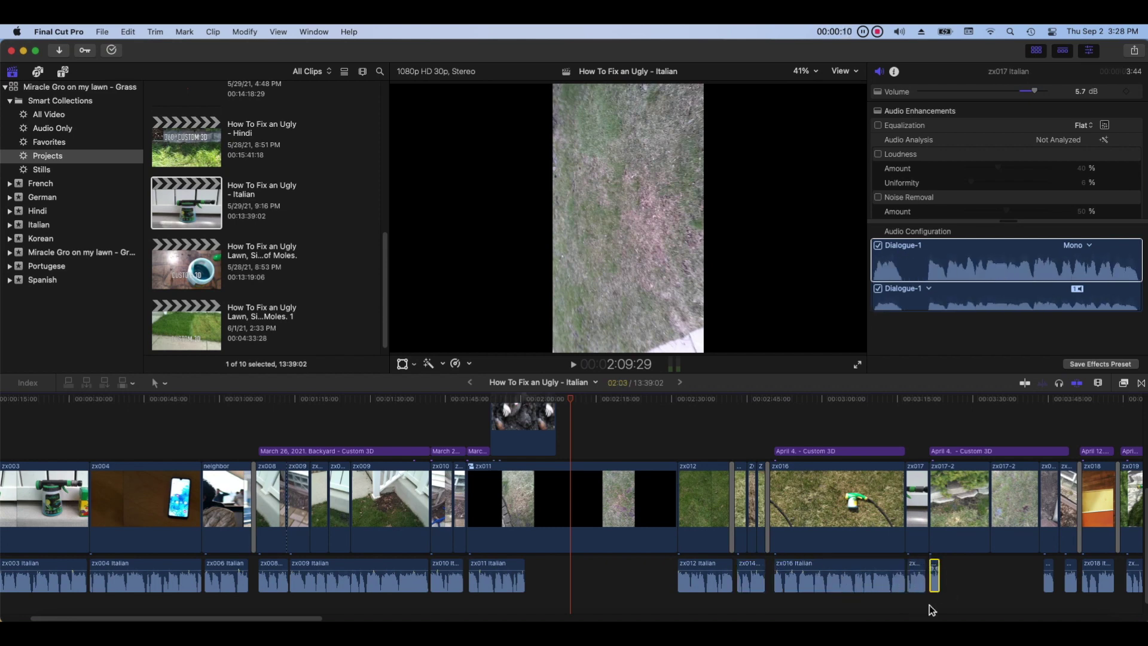
click(994, 605)
Switch to the Word script, add a divider line below "April 4.", and merge "Now it is time to apply Miracle-Gro." with the following paragraph.
key(super+Tab)
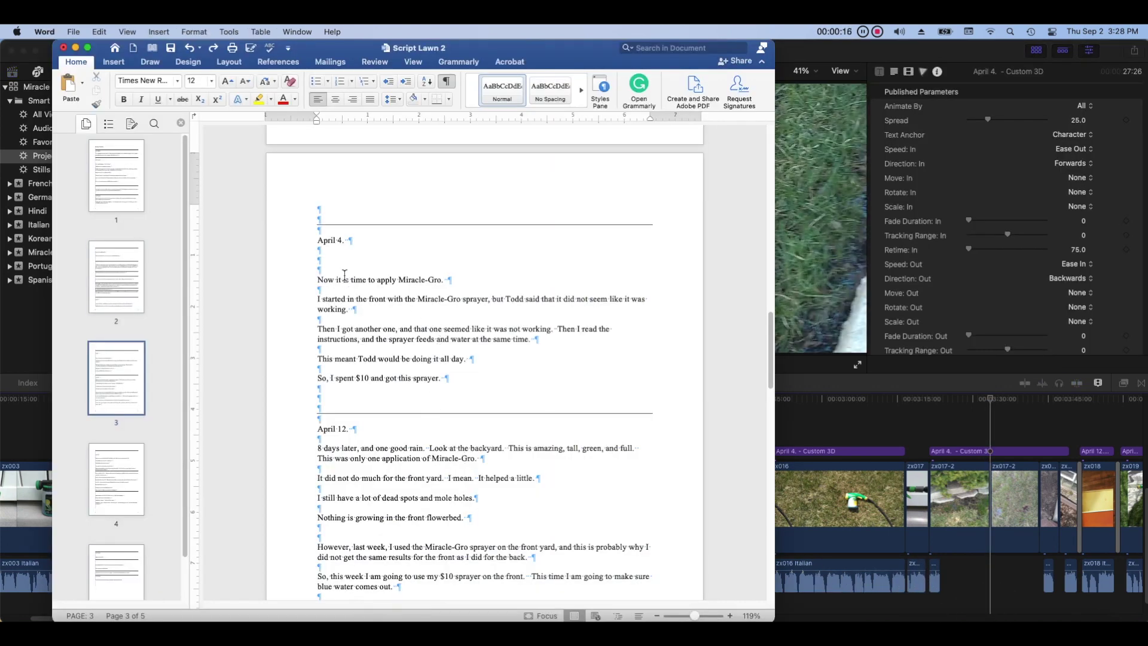
click(436, 100)
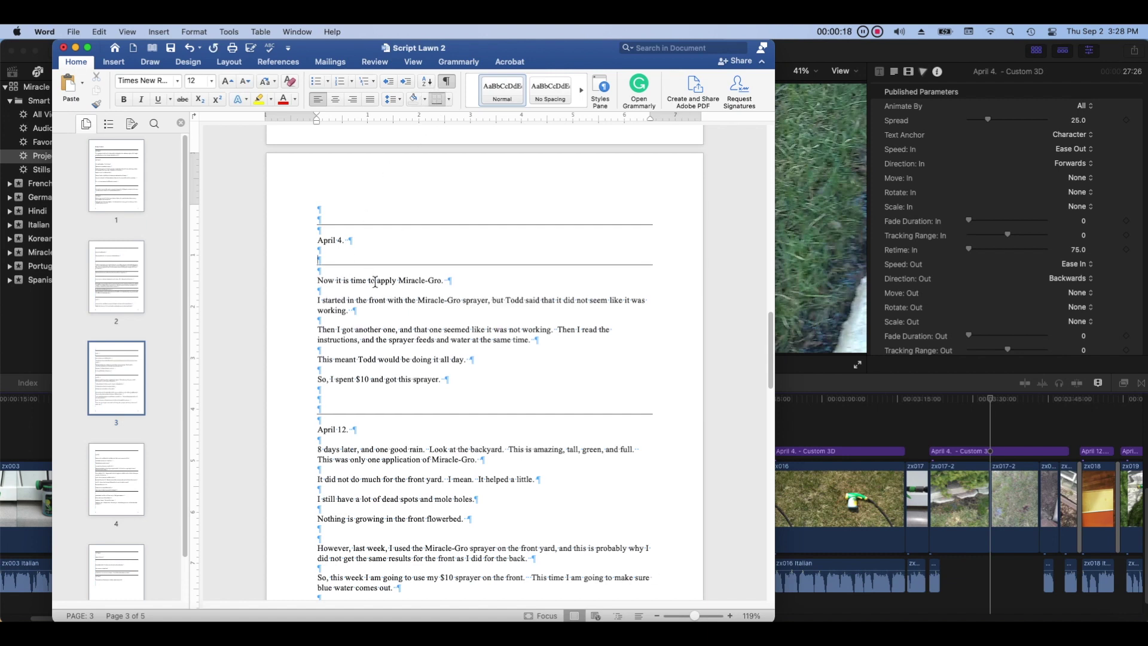
click(459, 280)
key(Delete)
key(Delete)
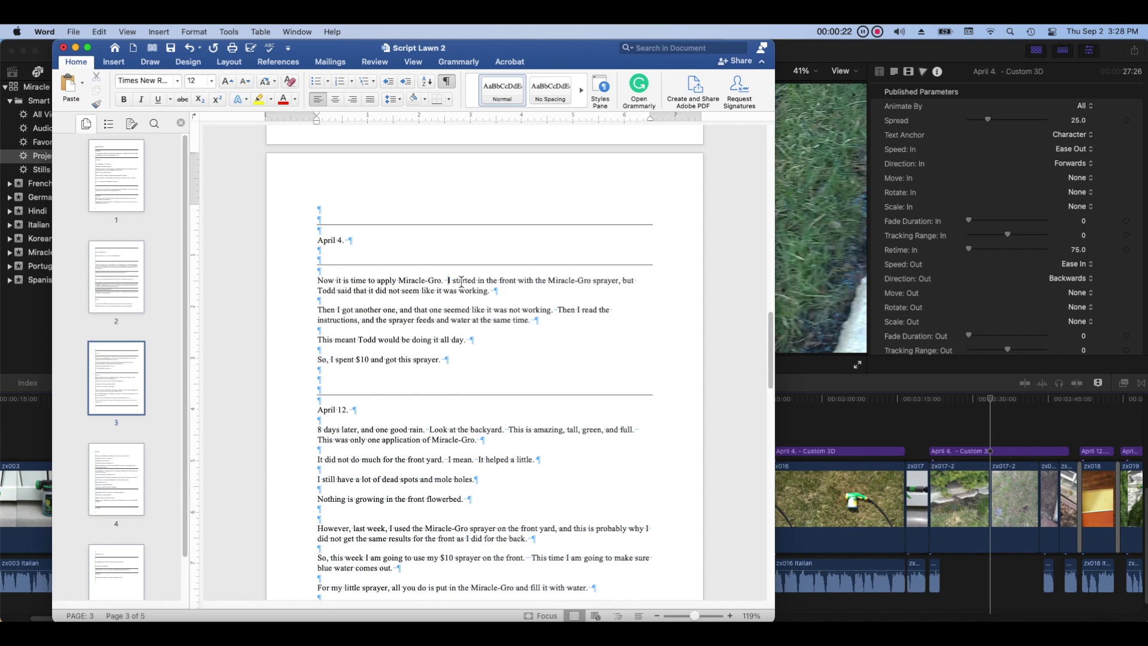
Insert blank lines and divider lines after the merged Miracle-Gro paragraph and after the paragraph beginning "Then I got another one".
click(453, 299)
key(Return)
key(Return)
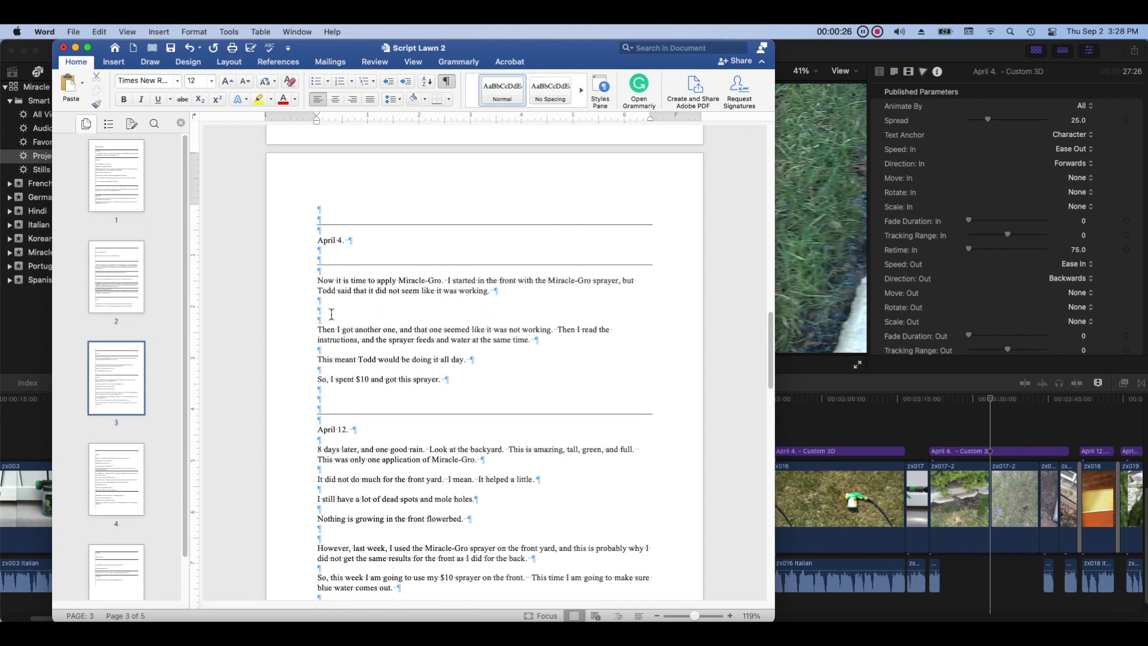
click(436, 100)
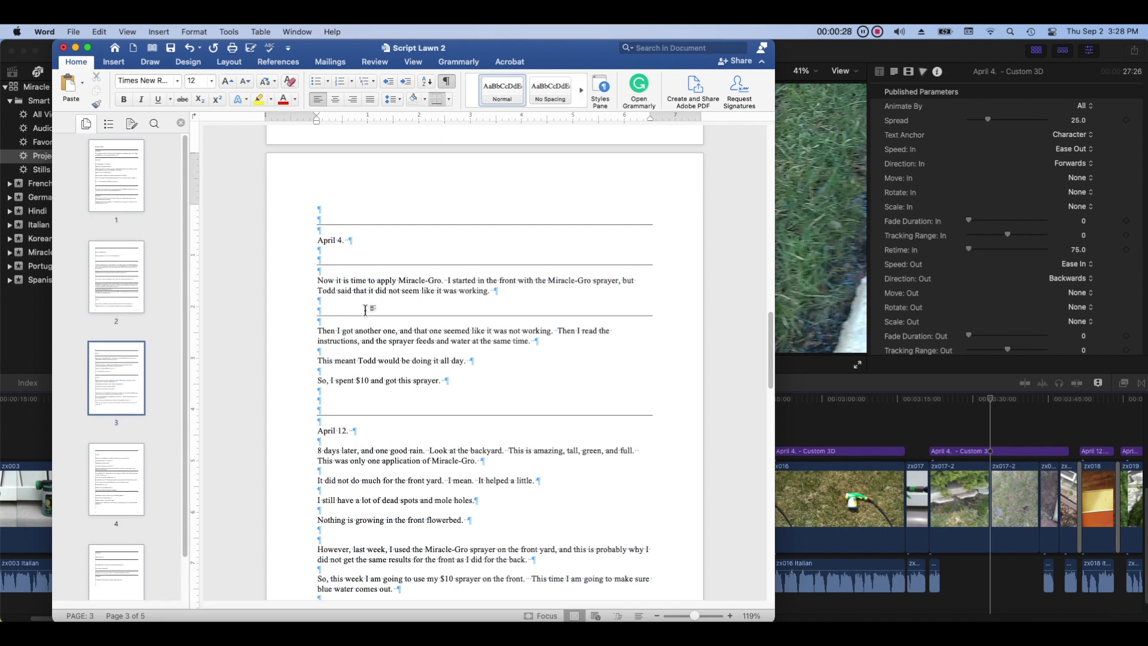
click(336, 354)
key(Return)
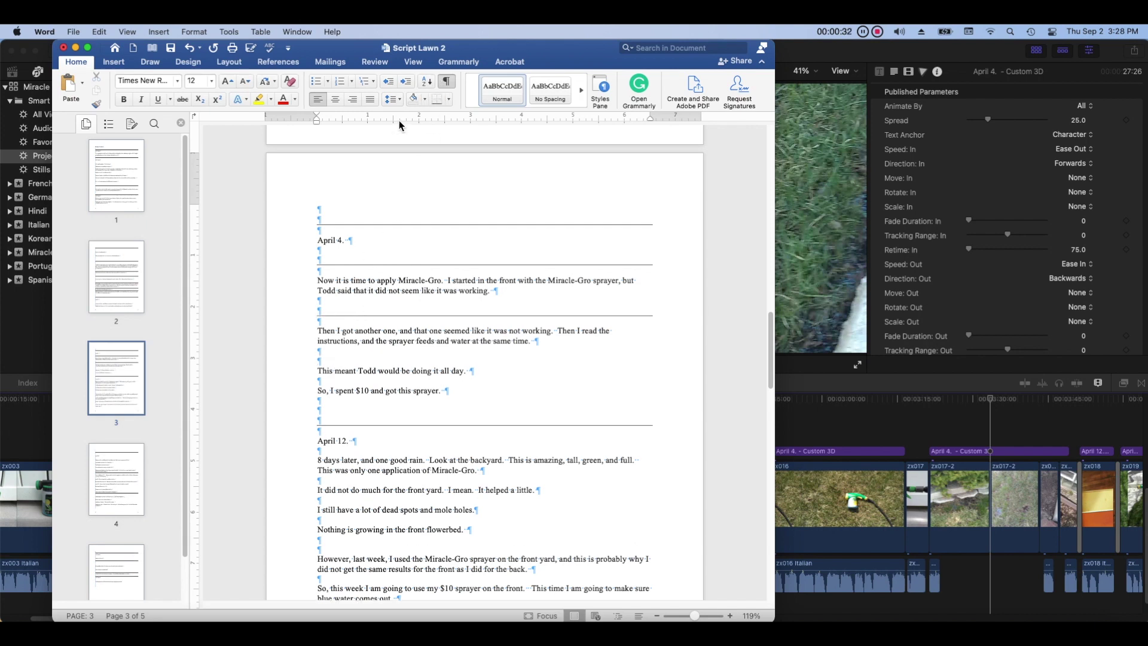
click(437, 100)
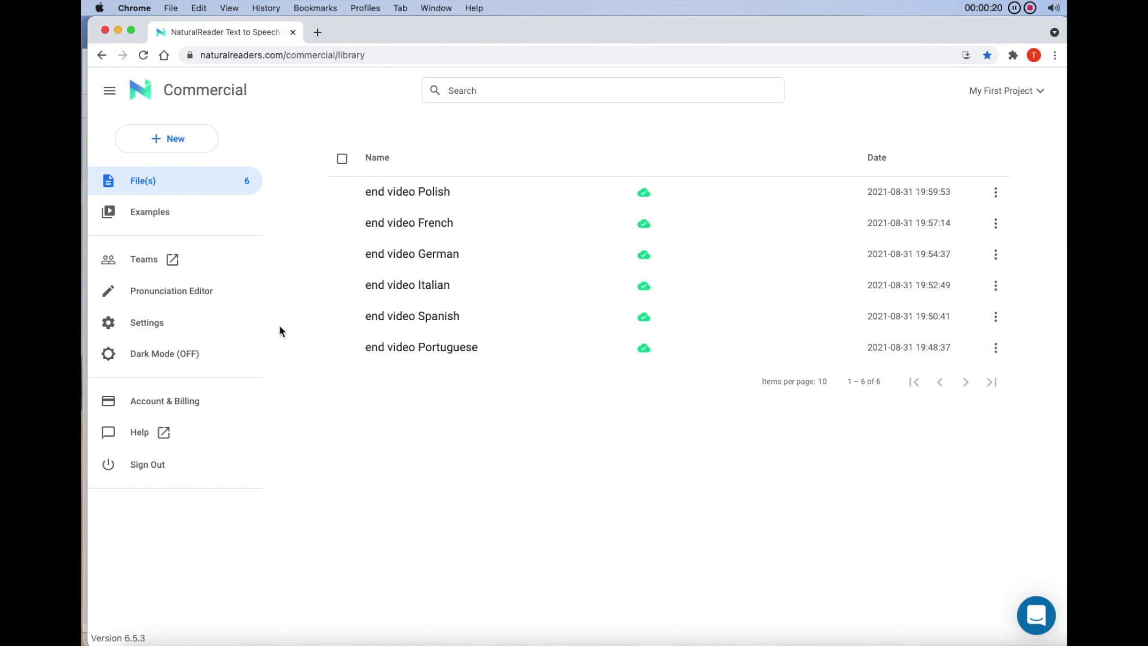
Create a new NaturalReader file with French as its language and view the available French voices without changing the selected one.
click(190, 149)
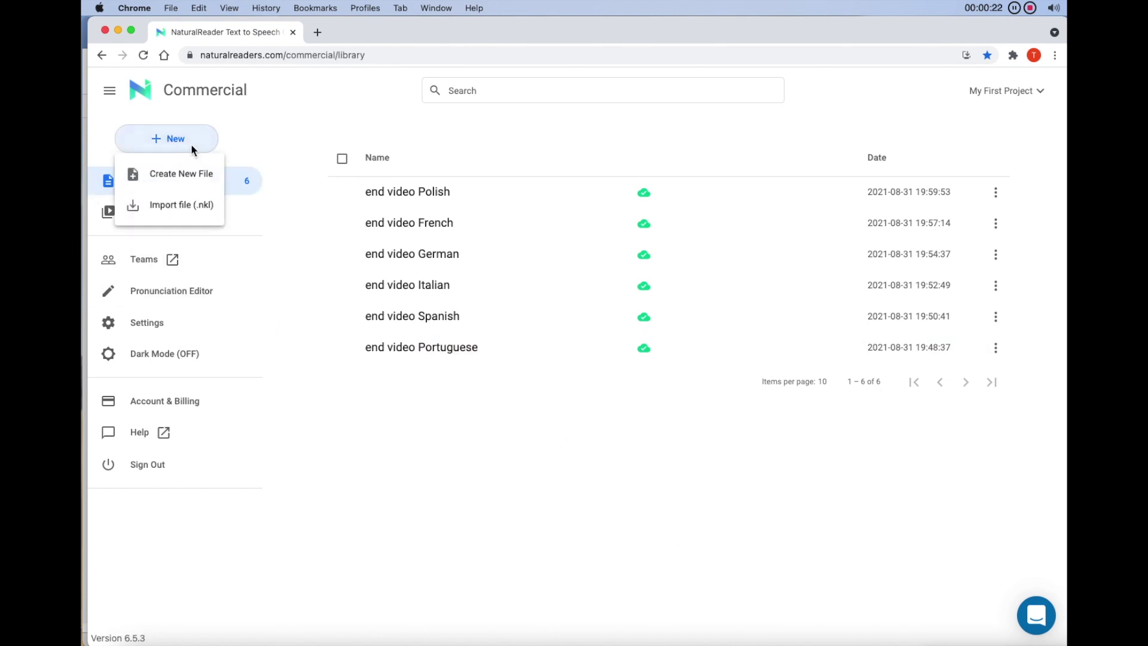
click(209, 185)
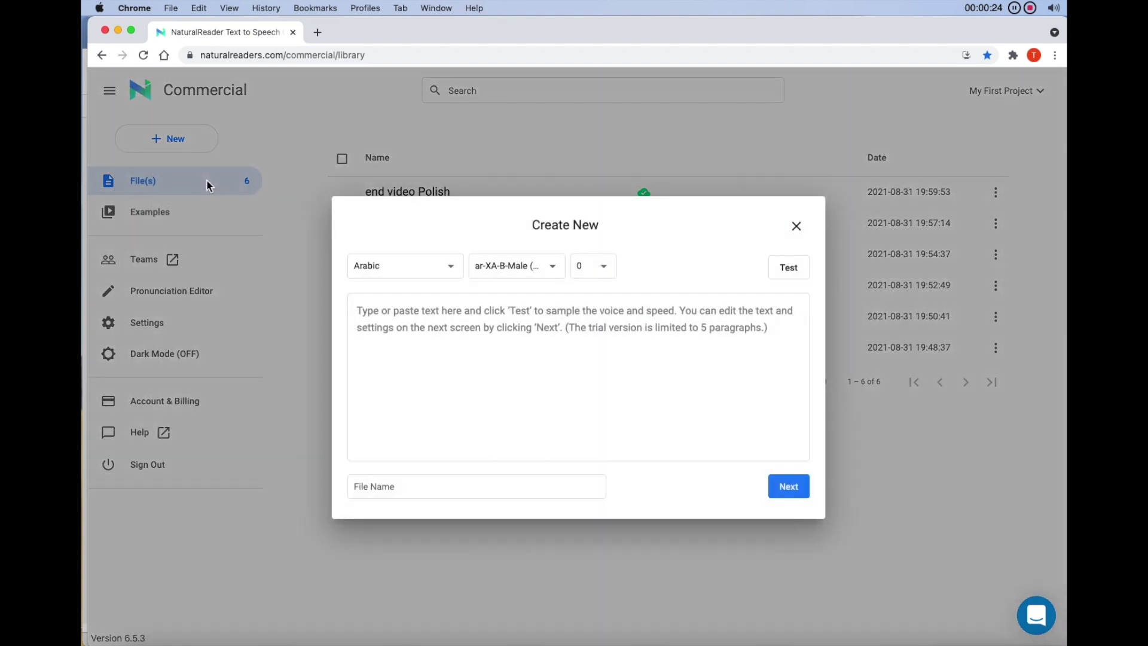
click(448, 267)
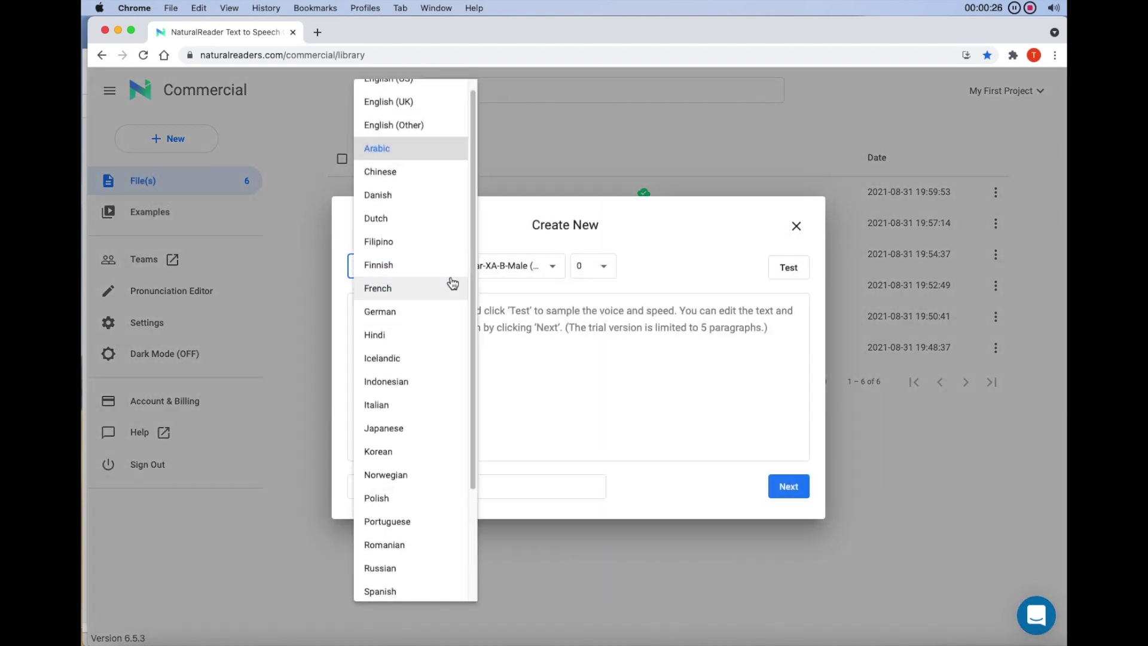
click(447, 290)
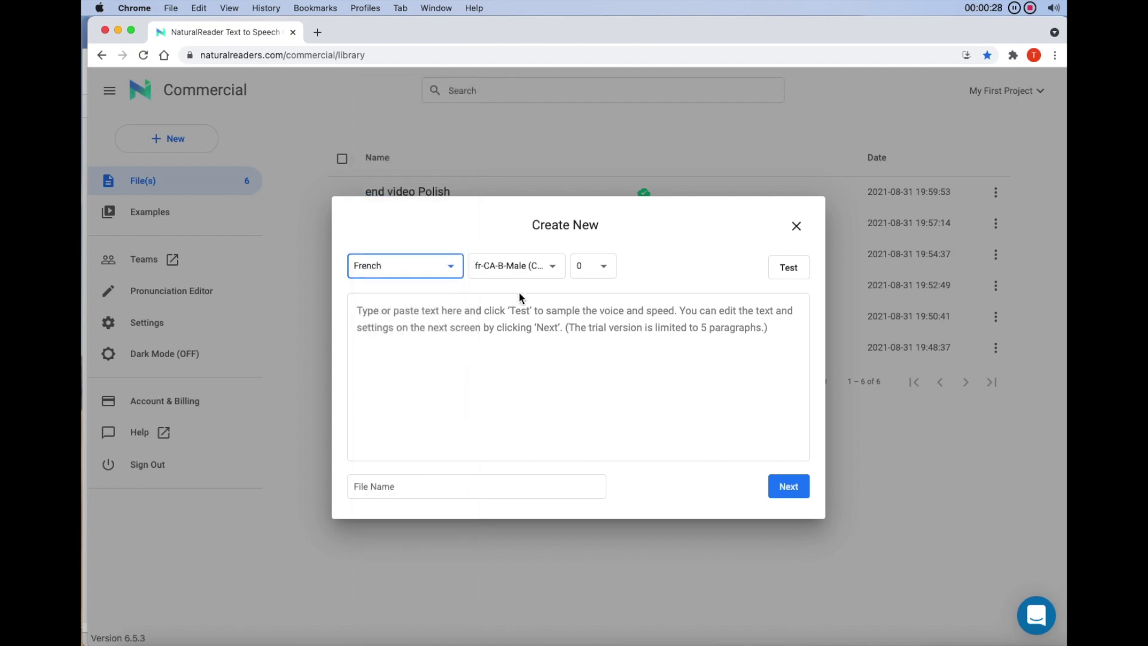
click(558, 272)
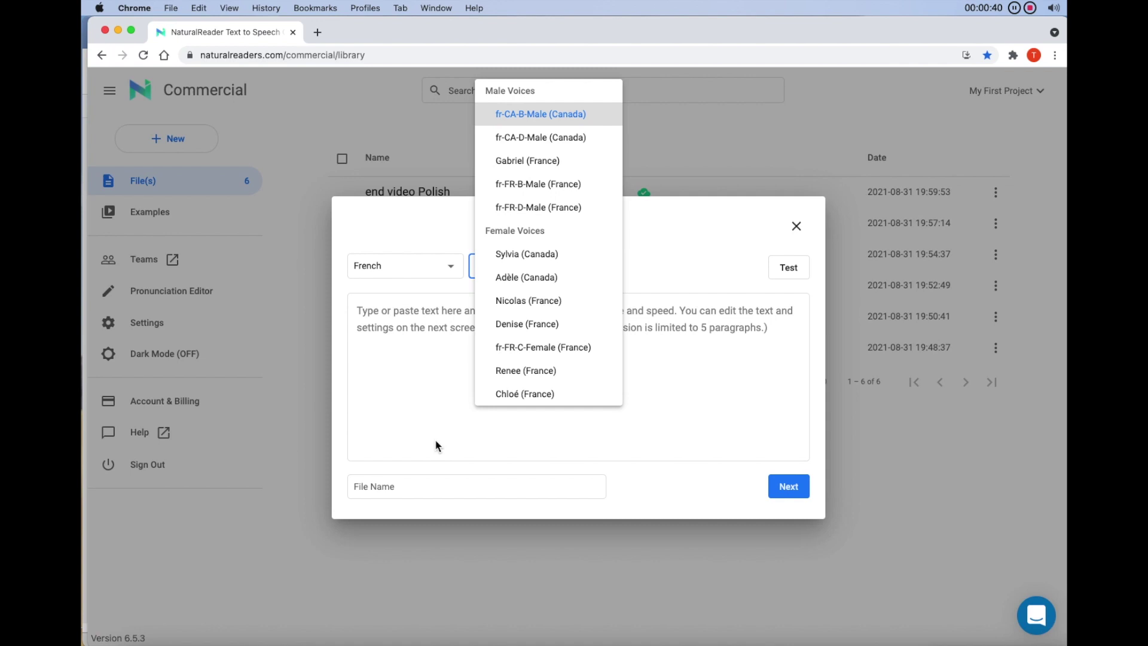
click(433, 409)
Paste the copied French lawn script into the new file, name it "zx Part 1 french", and continue to the editor.
right_click(443, 354)
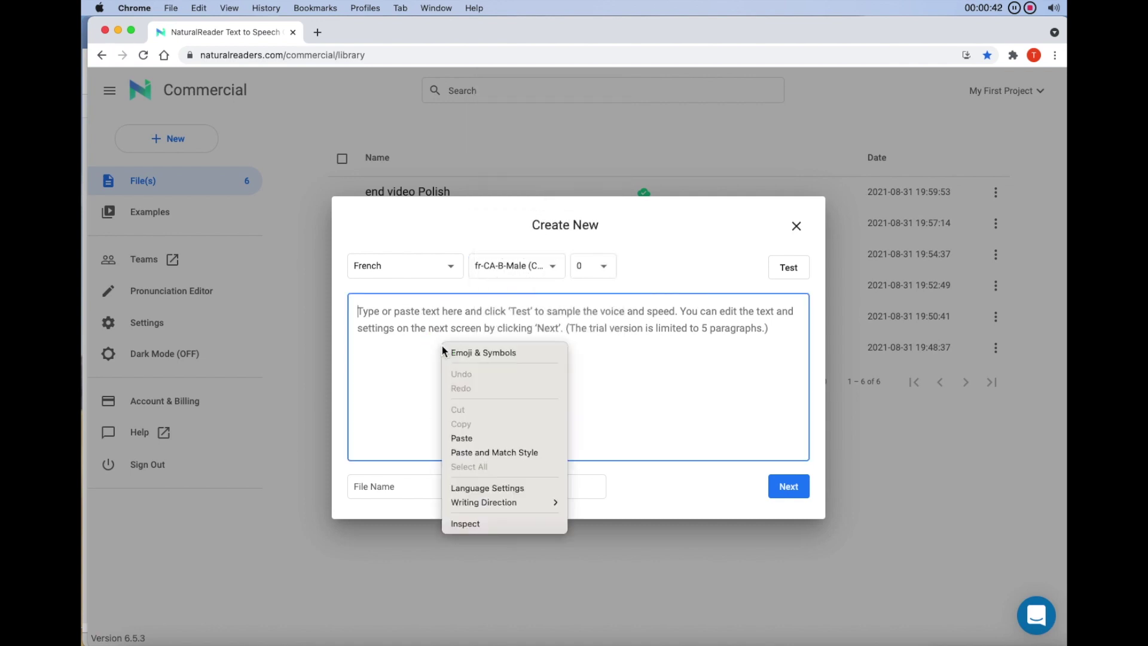
click(486, 437)
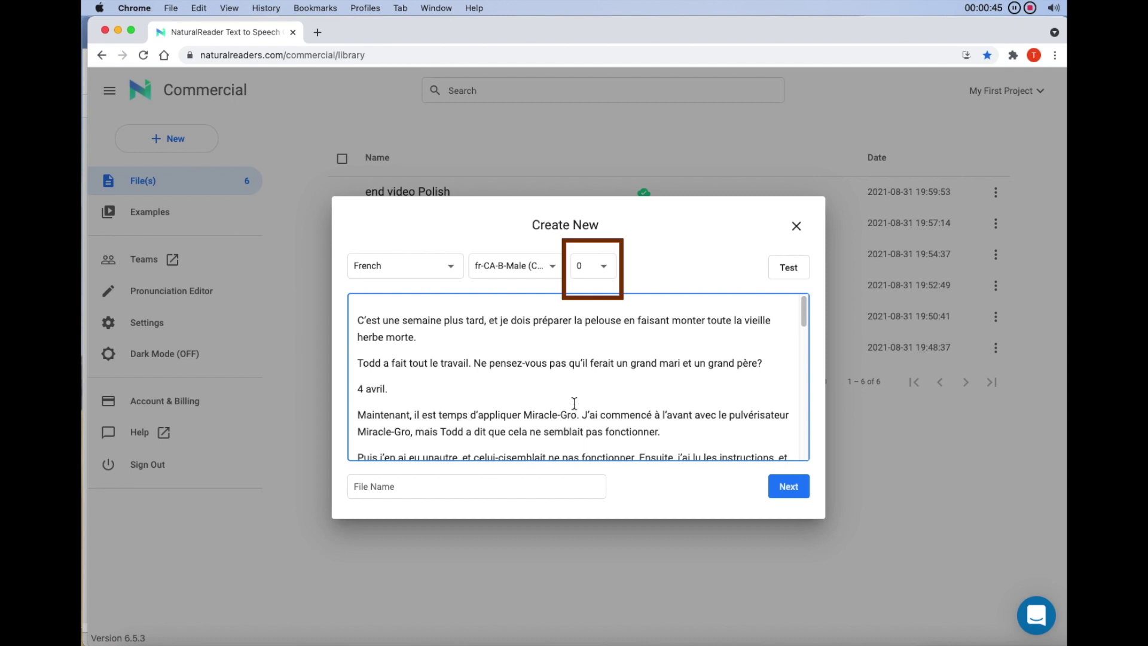
click(554, 485)
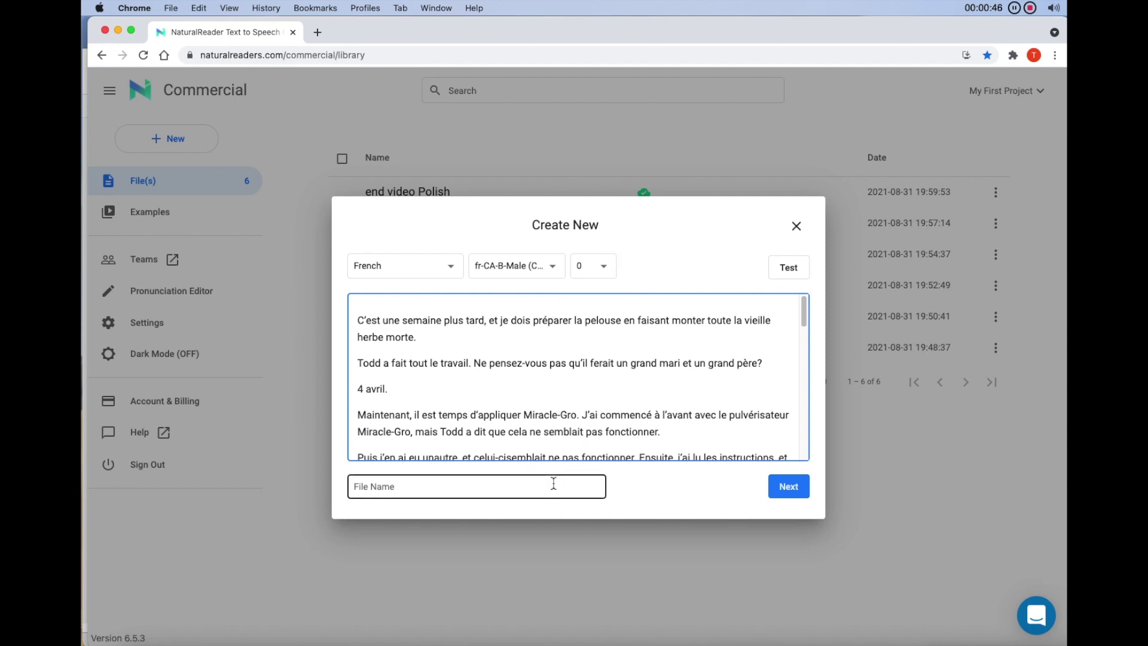
click(553, 485)
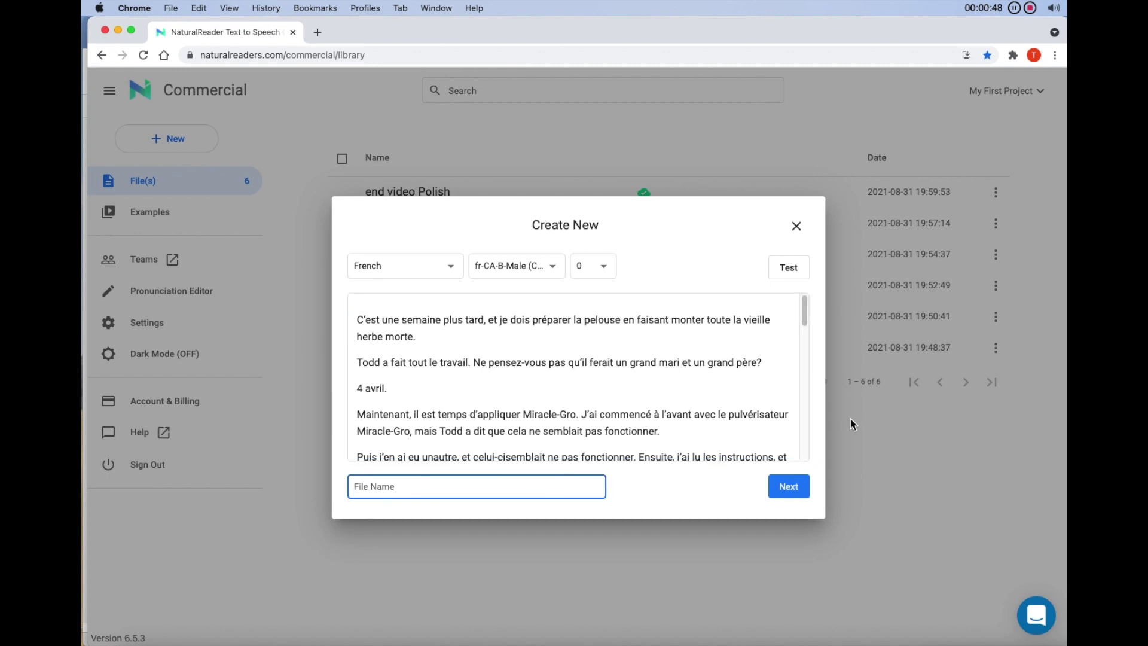
text(zx Part 1 french)
click(789, 486)
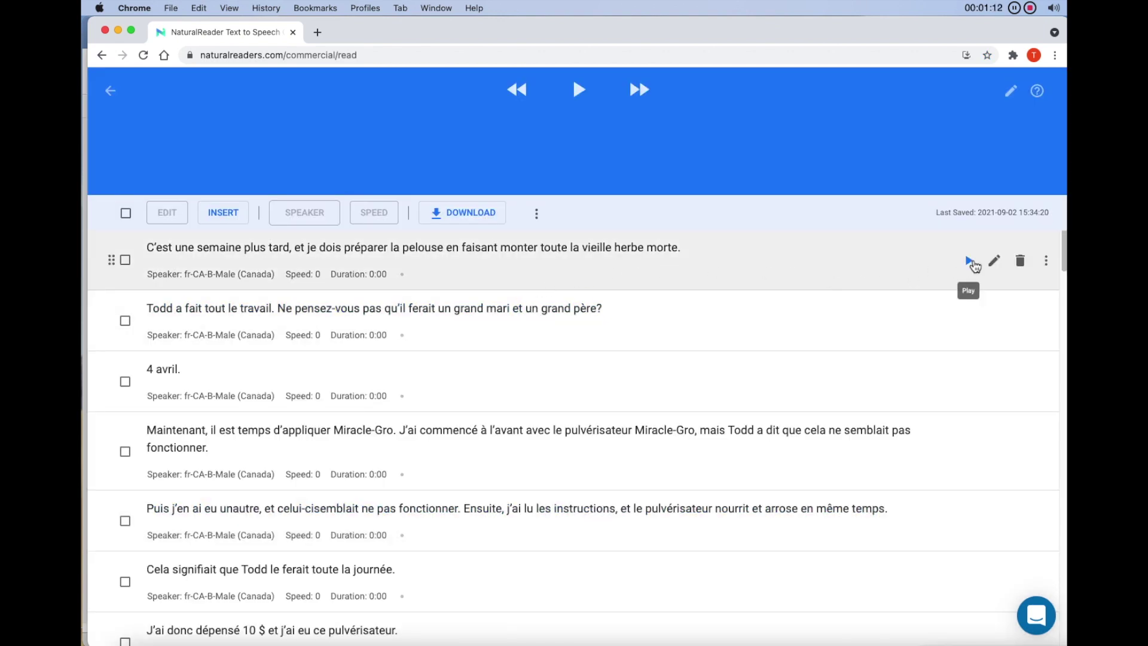
Preview the narration of the first paragraph and change that paragraph's speaker to fr-FR-B-Male (France).
click(976, 264)
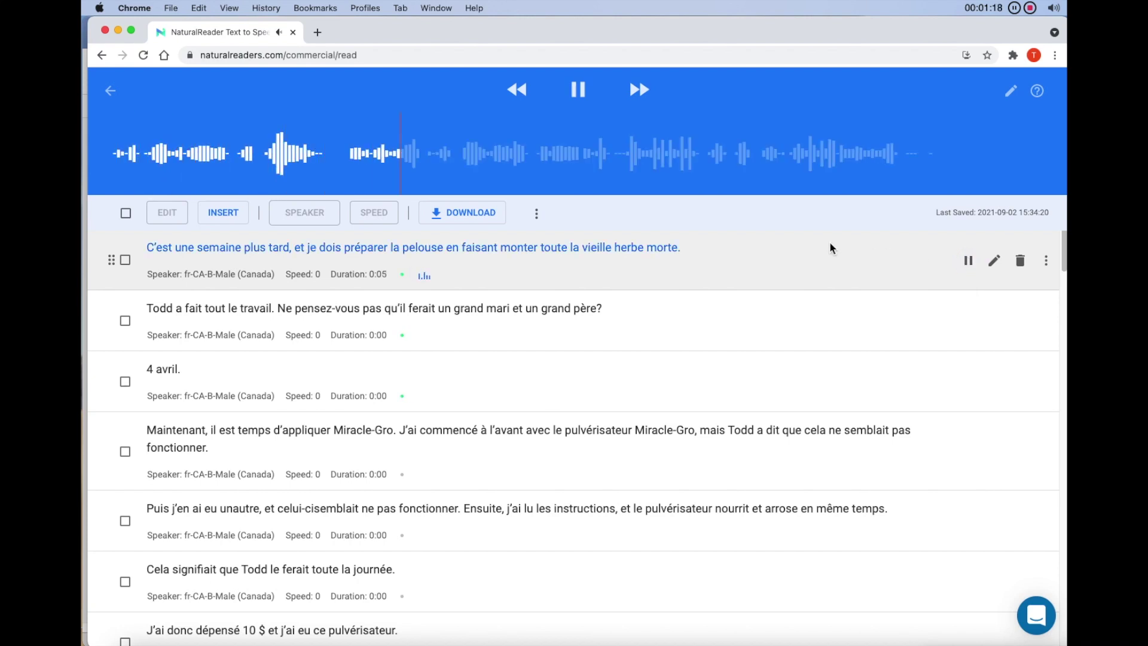
click(968, 263)
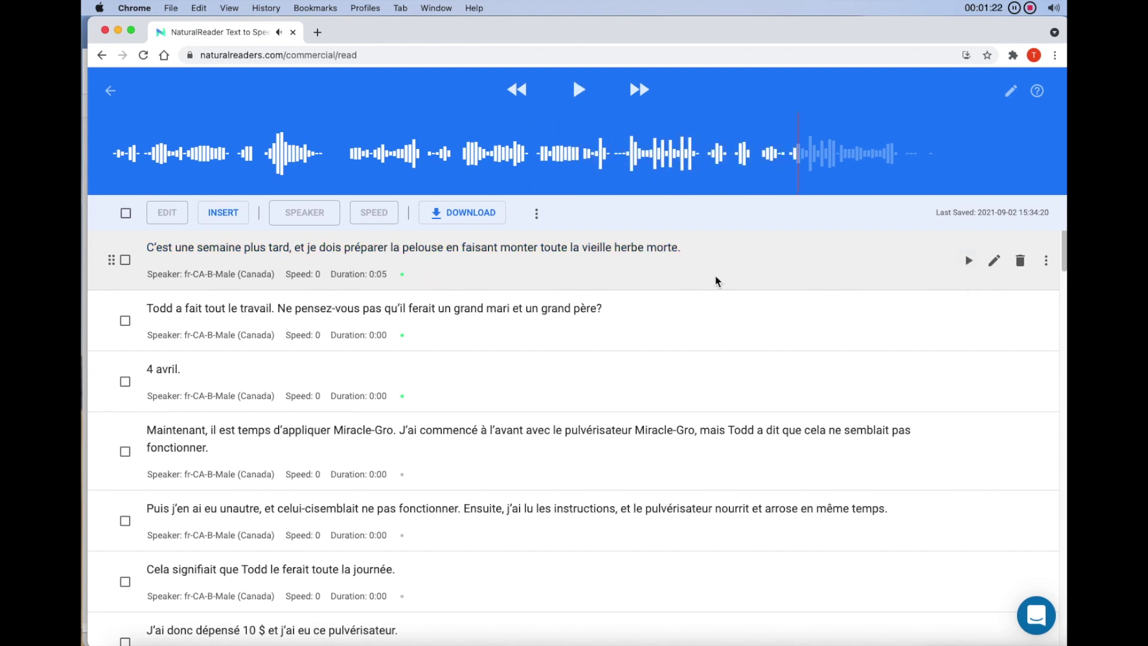
click(125, 260)
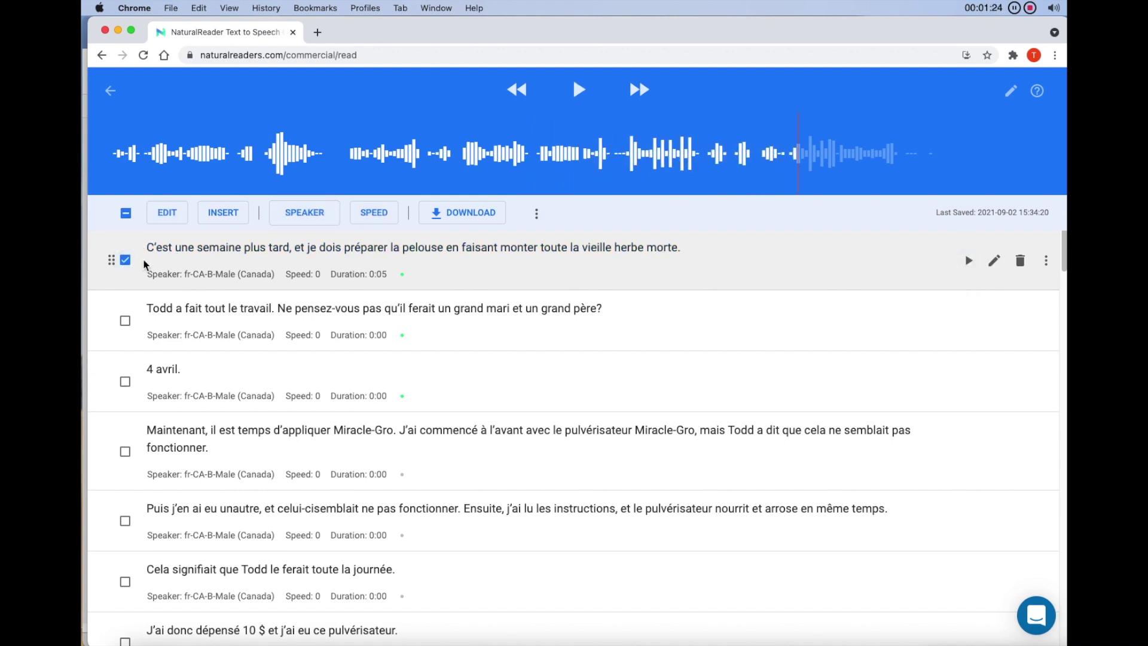
click(305, 212)
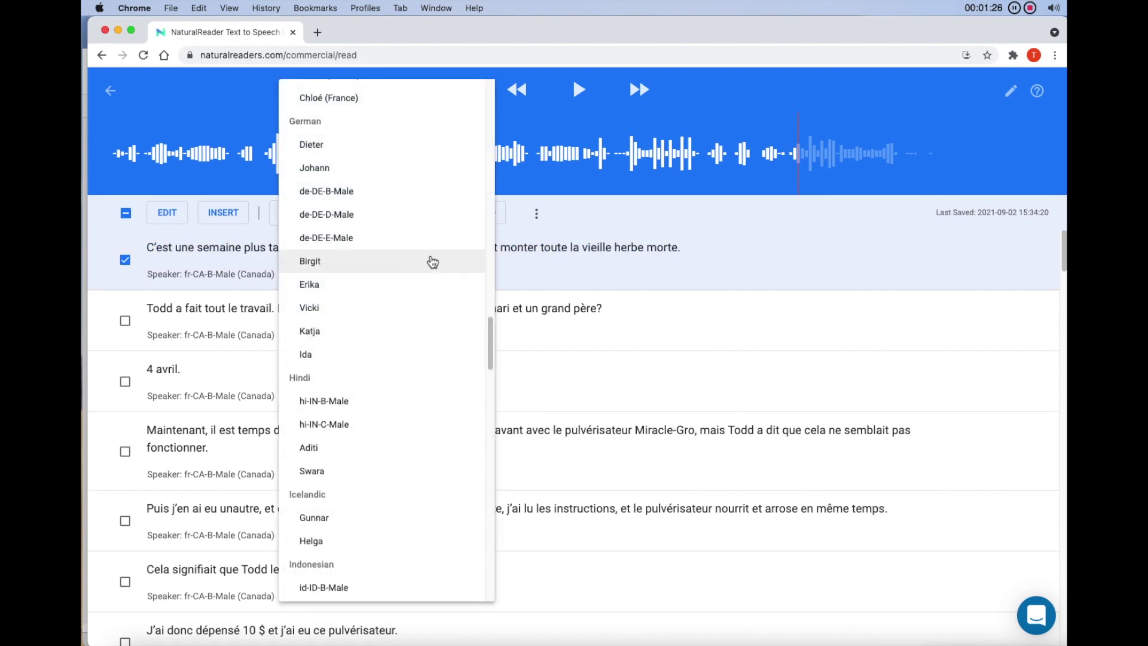
scroll(432, 261, up, 6)
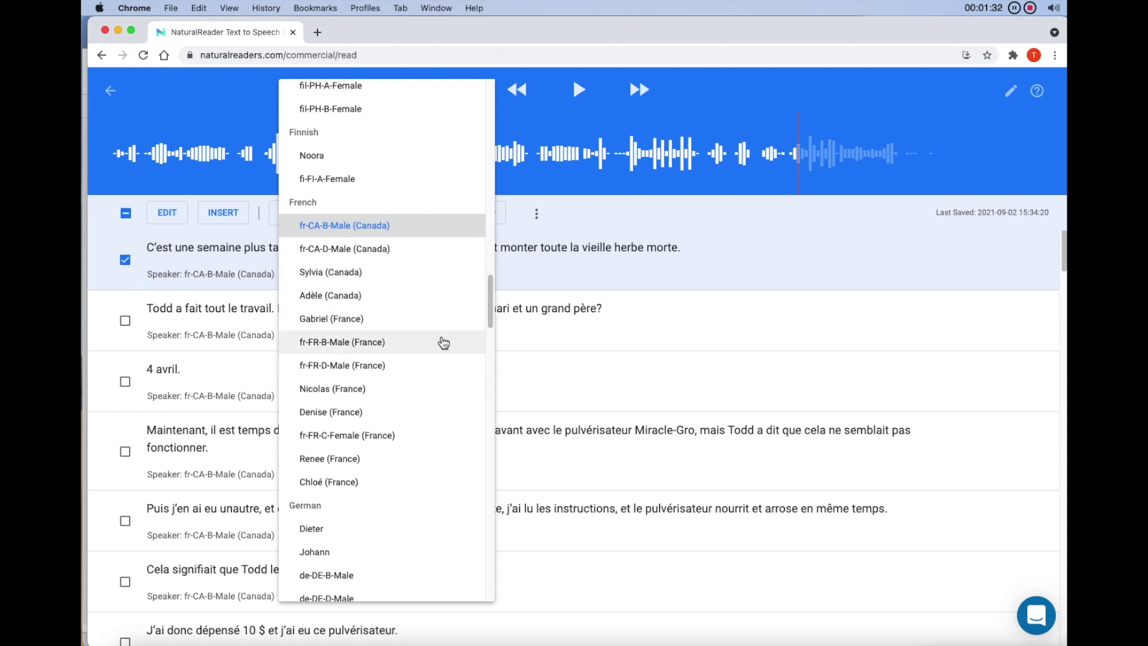
click(442, 344)
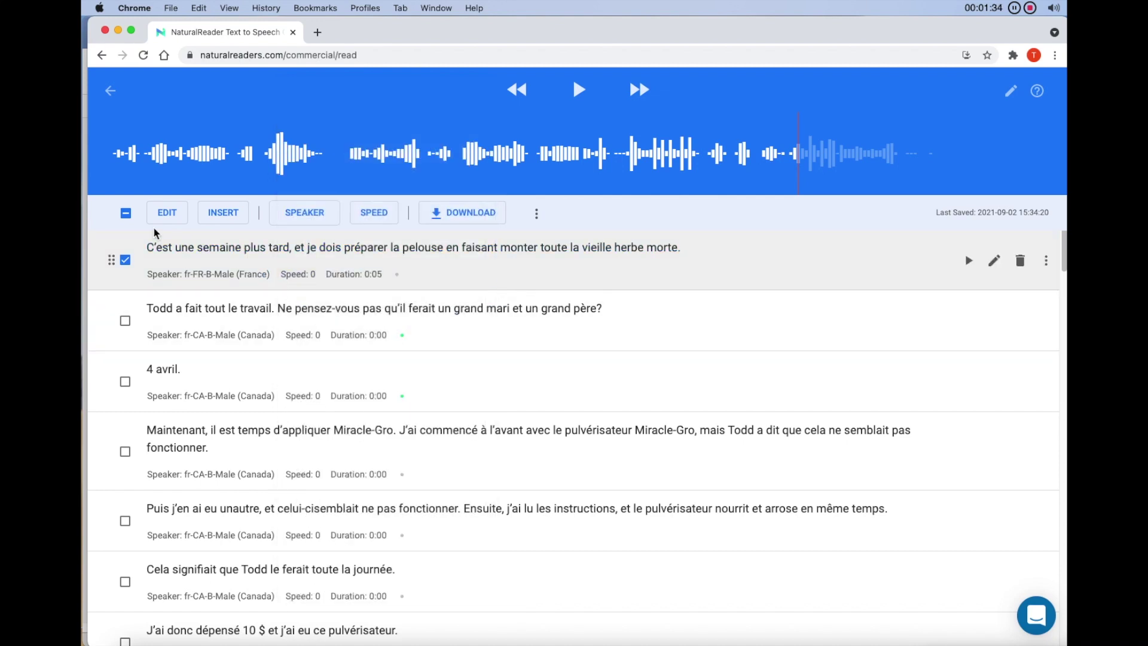
Select all paragraphs of the French script and change their speaker to fr-FR-B-Male (France).
click(132, 221)
click(303, 220)
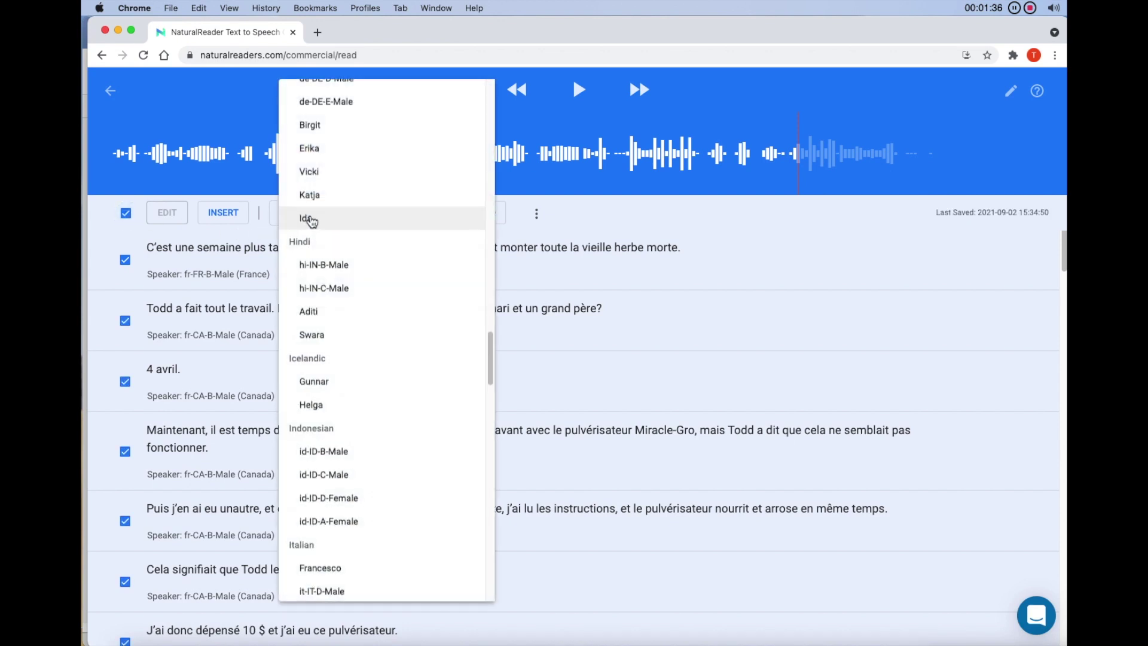
scroll(389, 254, up, 5)
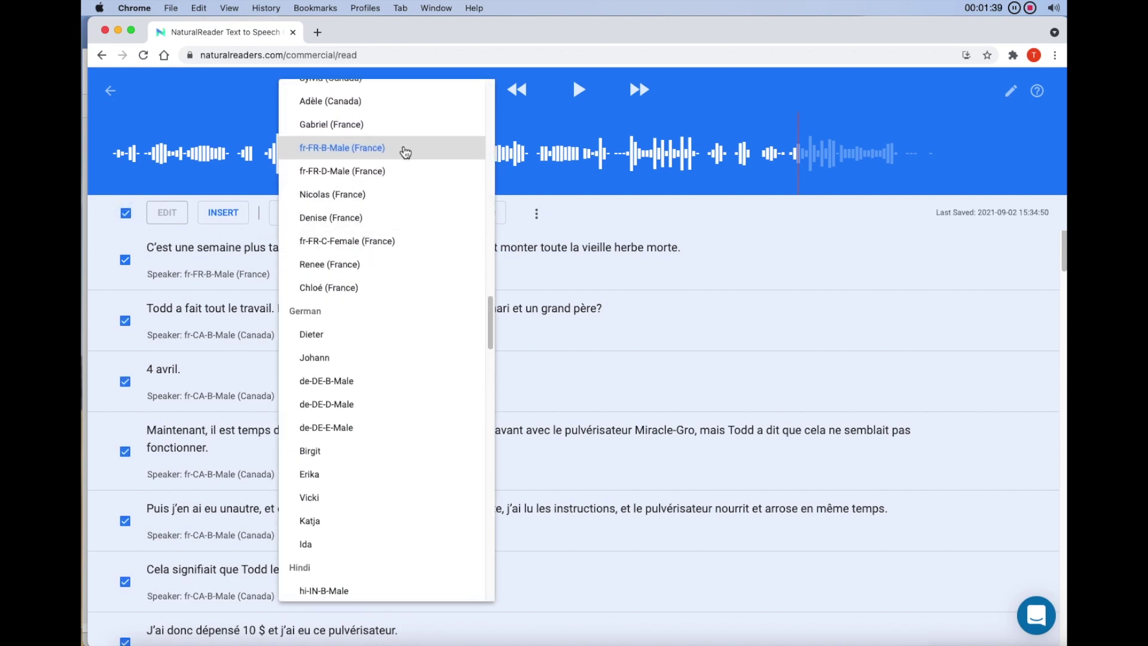
click(405, 150)
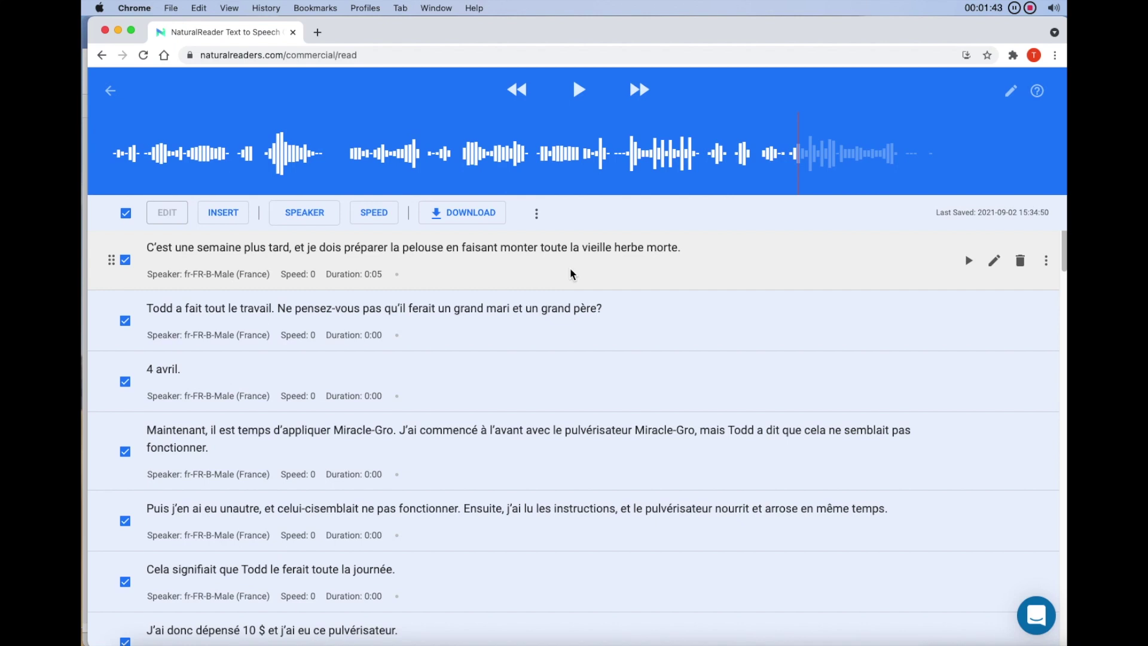
Download the selected paragraphs as separate MP3 files in a zip, named by file name with index and speaker.
click(494, 219)
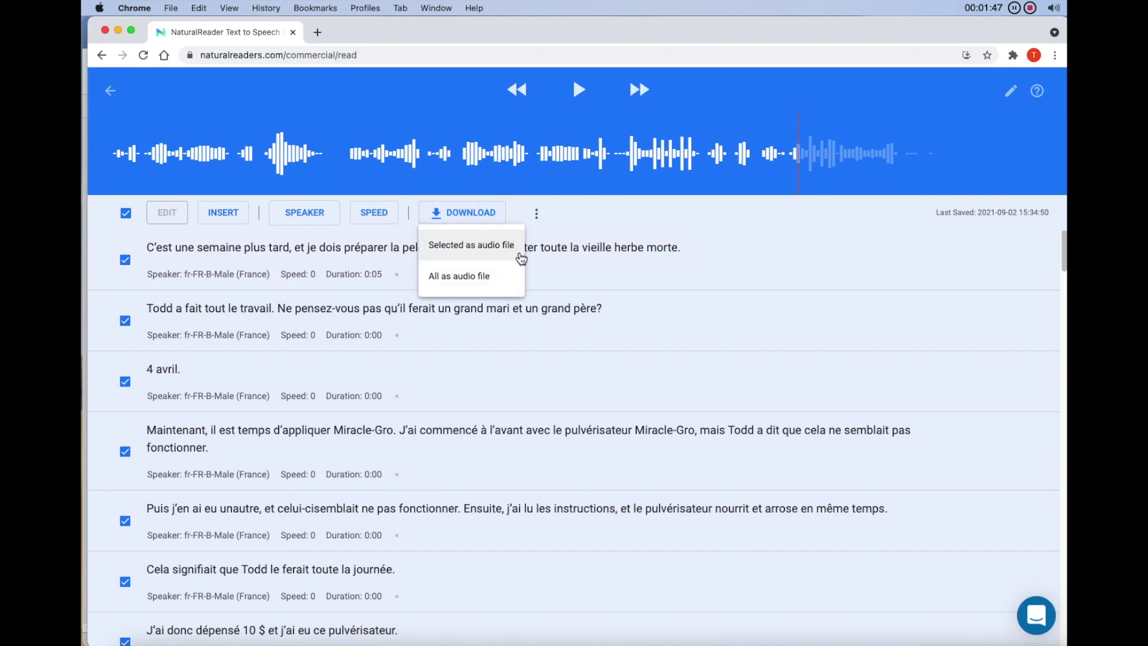
click(520, 256)
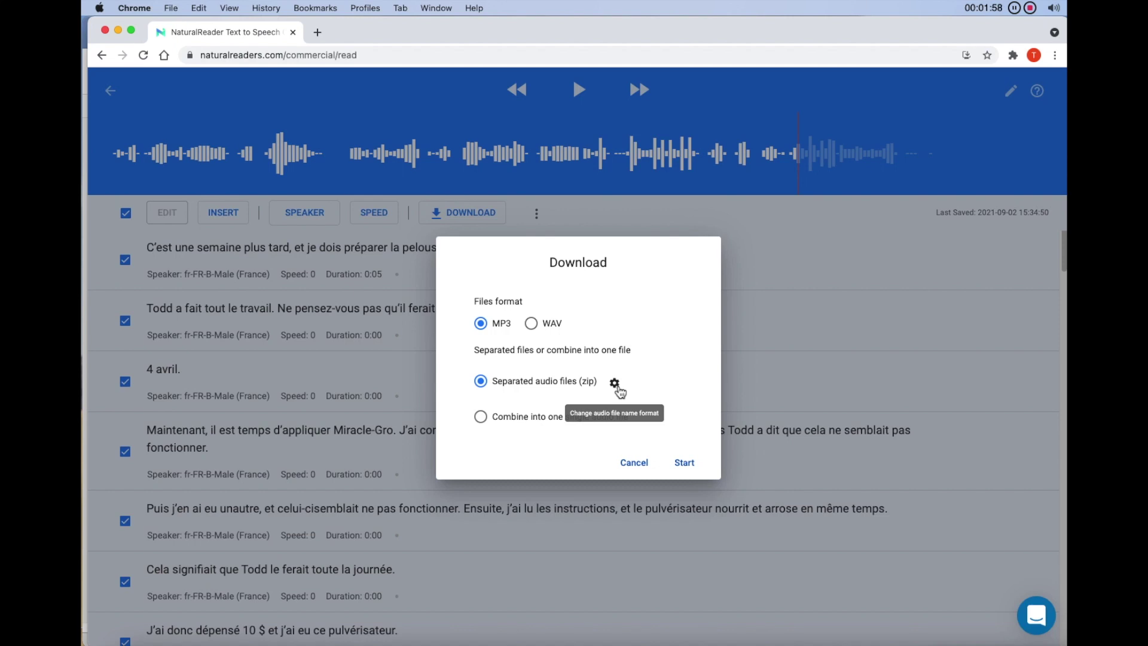
click(617, 389)
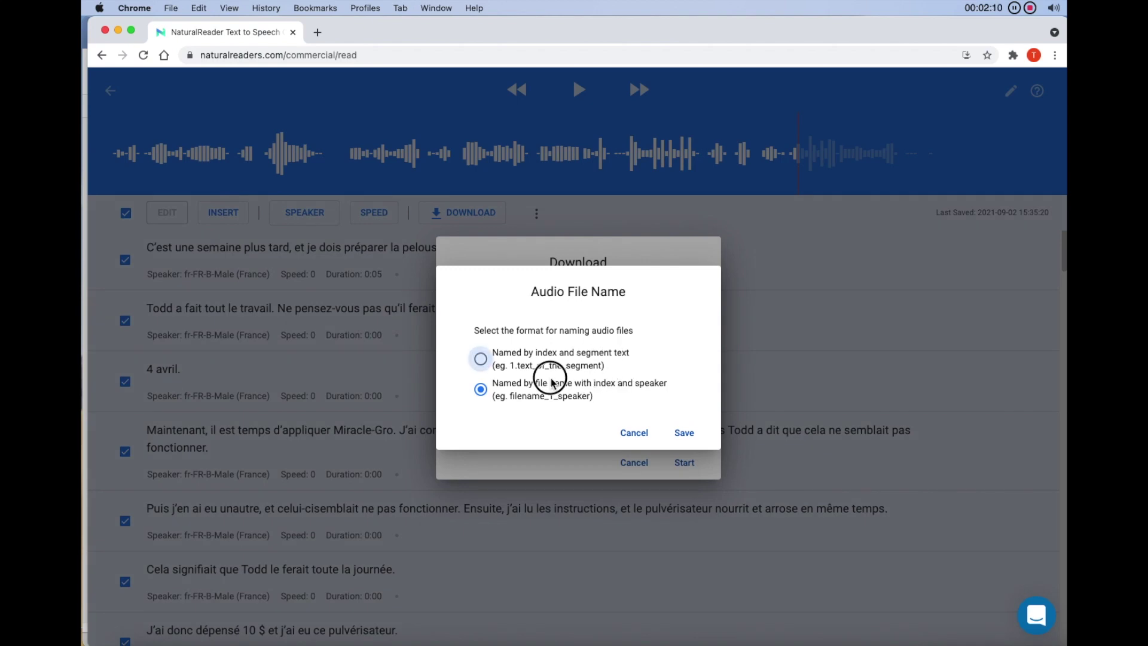
click(482, 358)
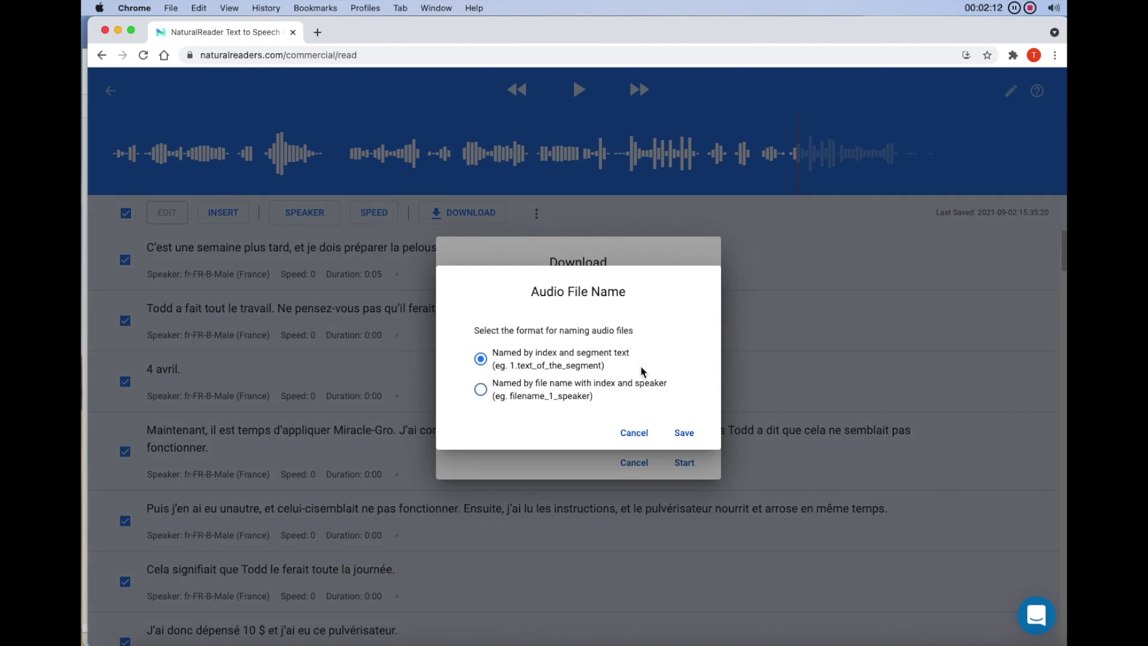
click(496, 391)
click(684, 434)
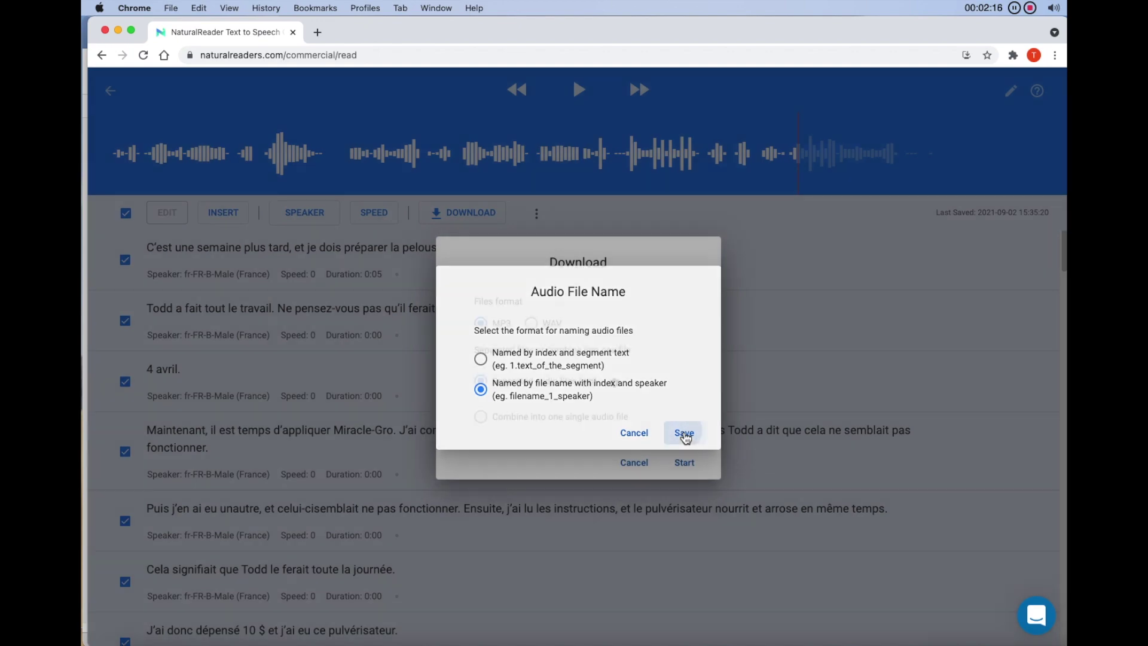
click(689, 464)
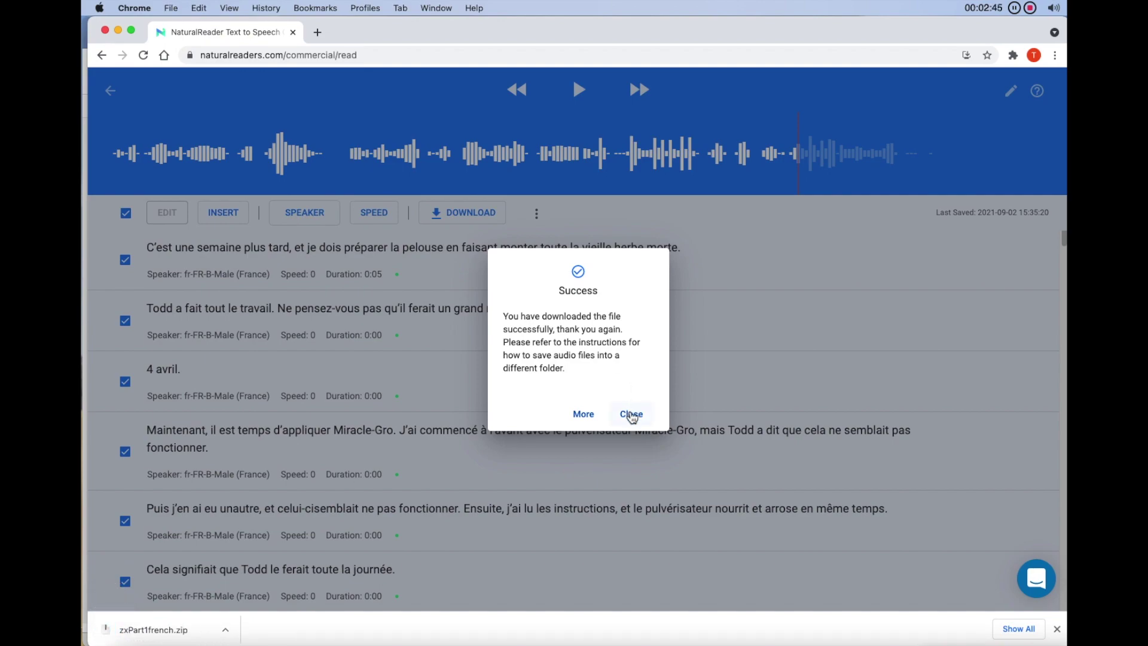
click(630, 412)
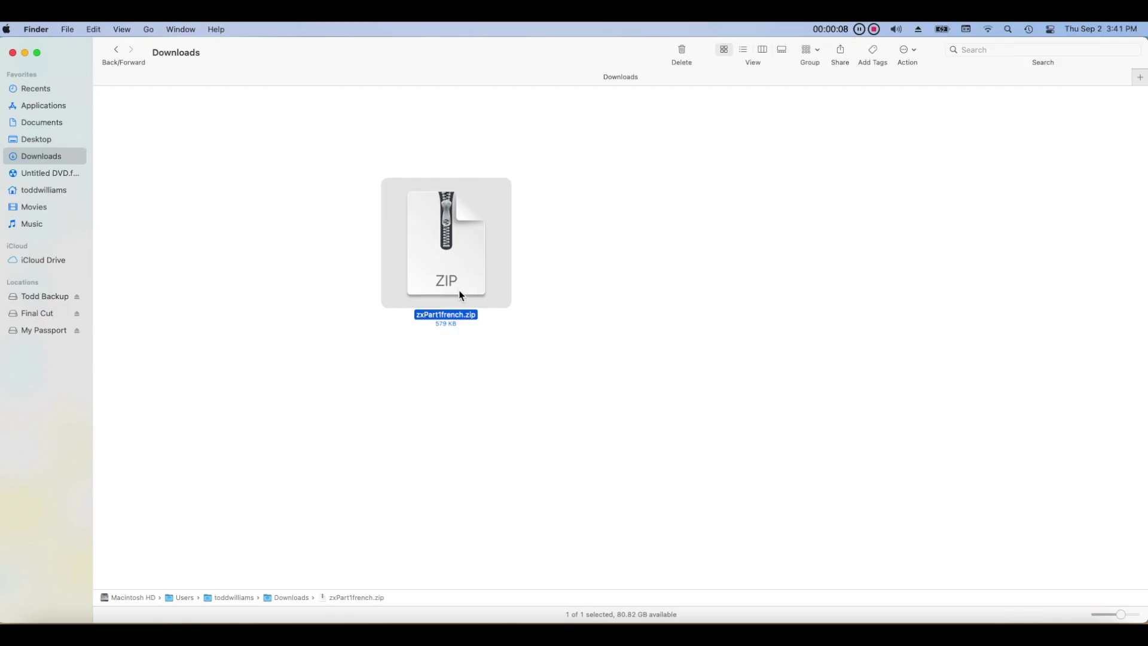
In Finder's Downloads folder, extract zxPart1french.zip and rename the extracted folder "sound Part 1 French".
double_click(465, 294)
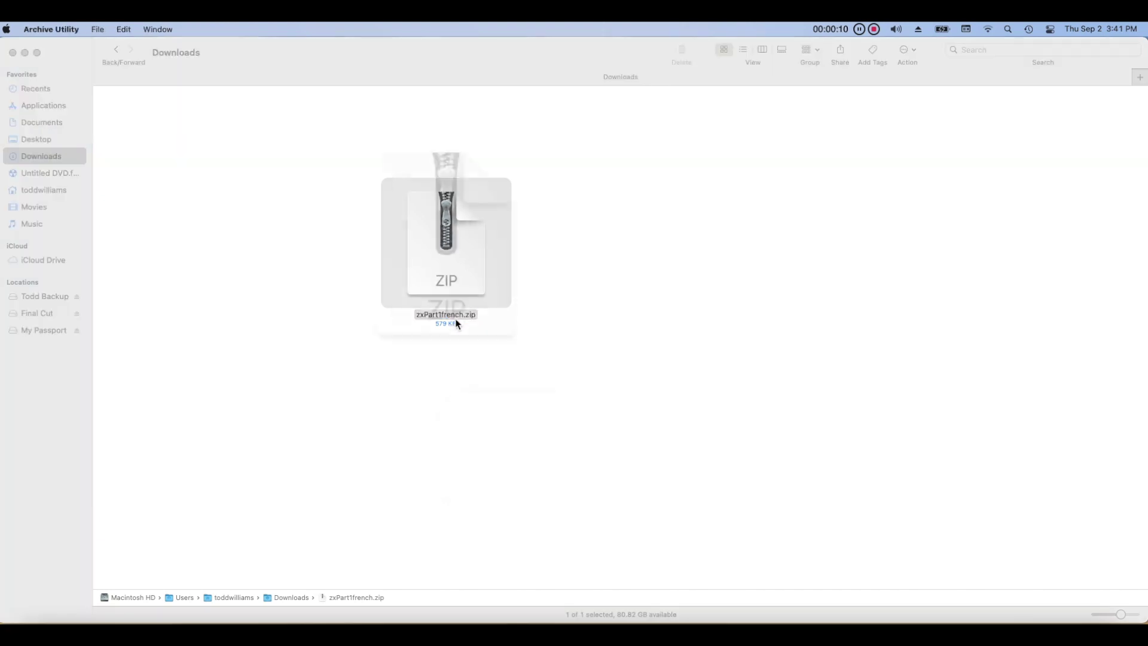
drag(466, 289, 664, 268)
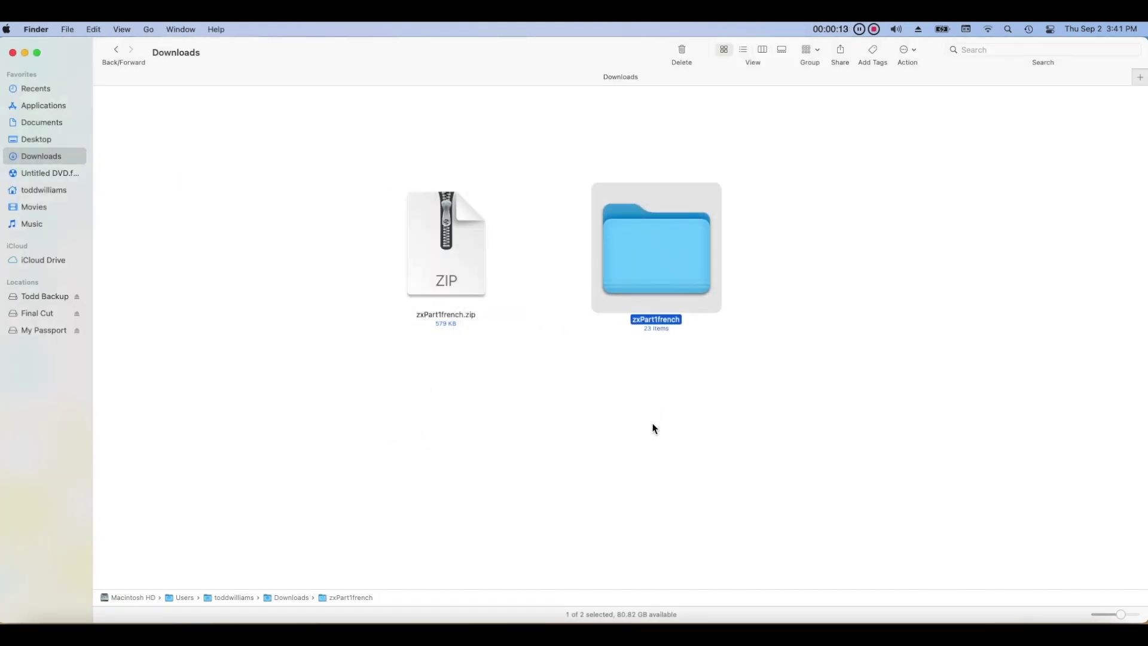
click(654, 321)
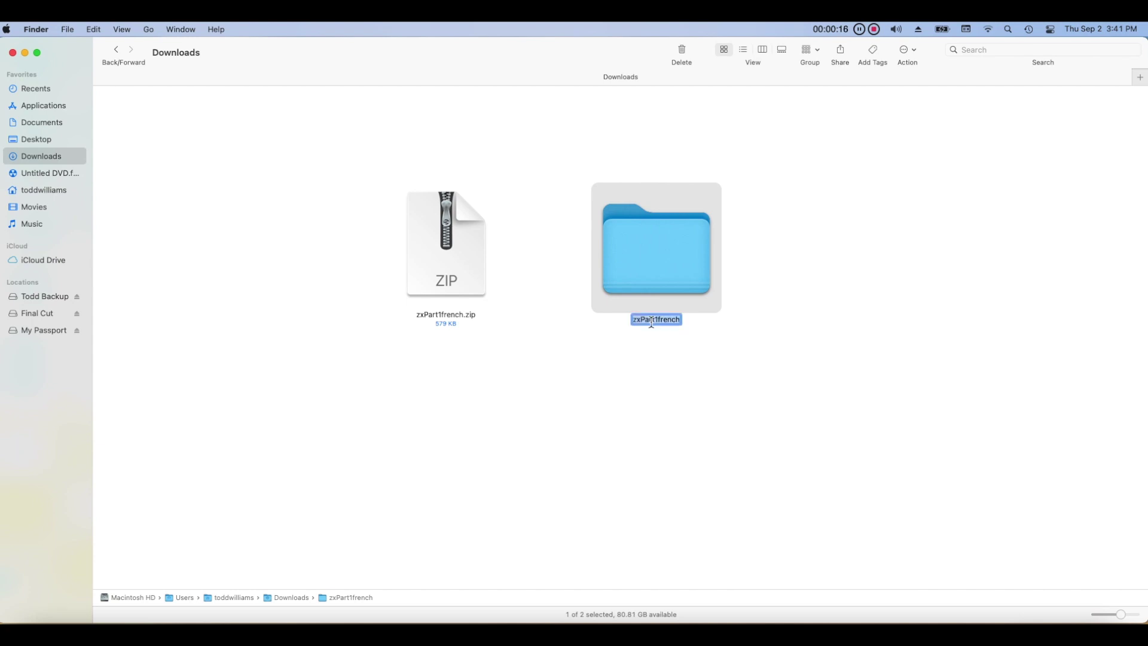
right_click(652, 322)
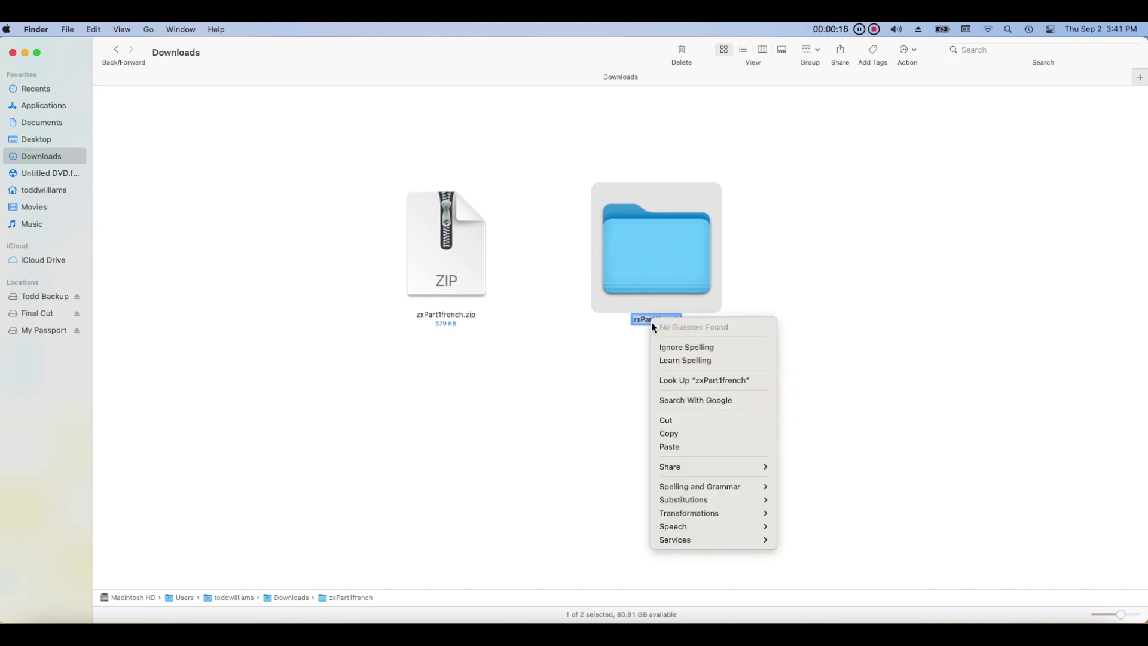
click(686, 447)
click(736, 447)
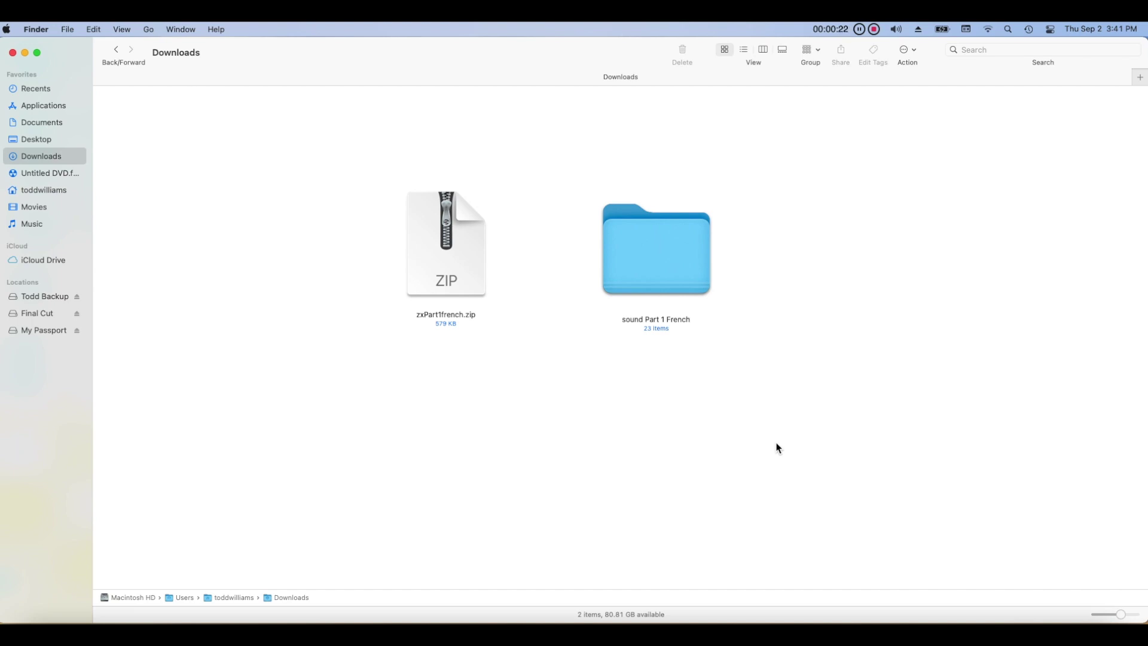
Open the "sound Part 1 French" folder and copy the text "Part1french_" from the second audio file's name.
click(667, 272)
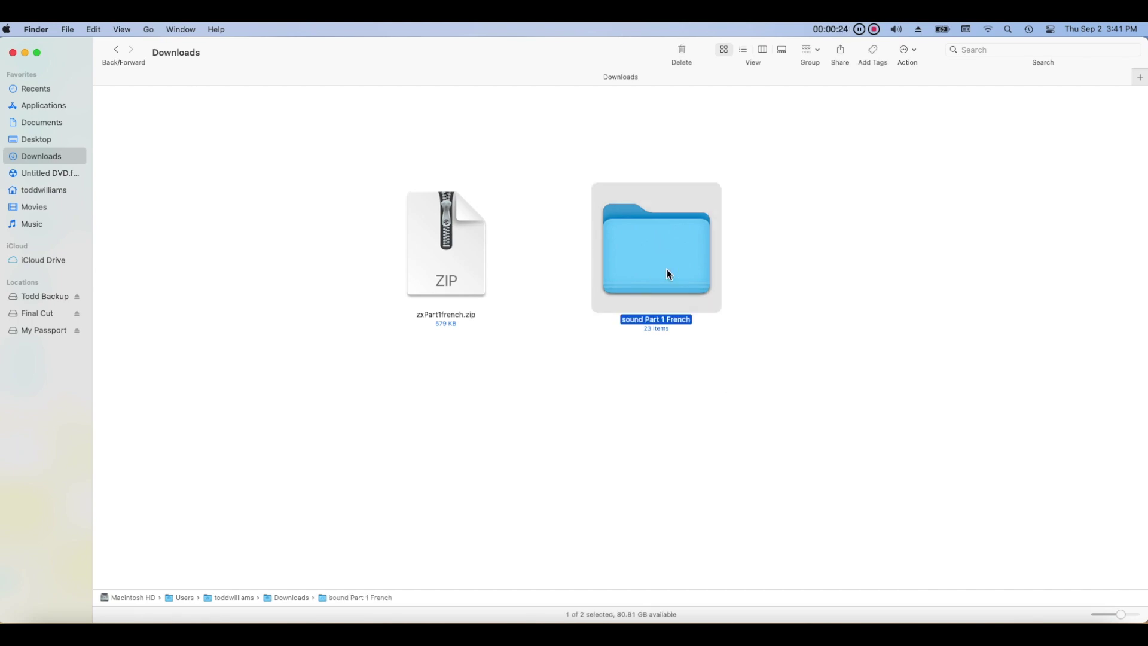
double_click(666, 270)
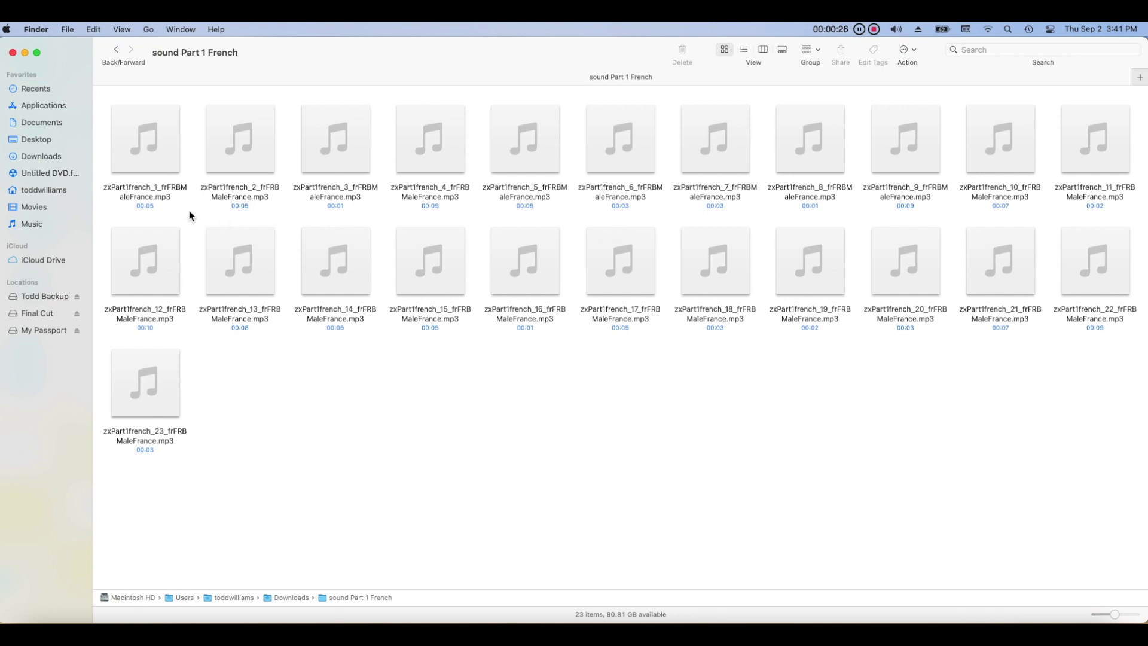
click(228, 173)
click(225, 194)
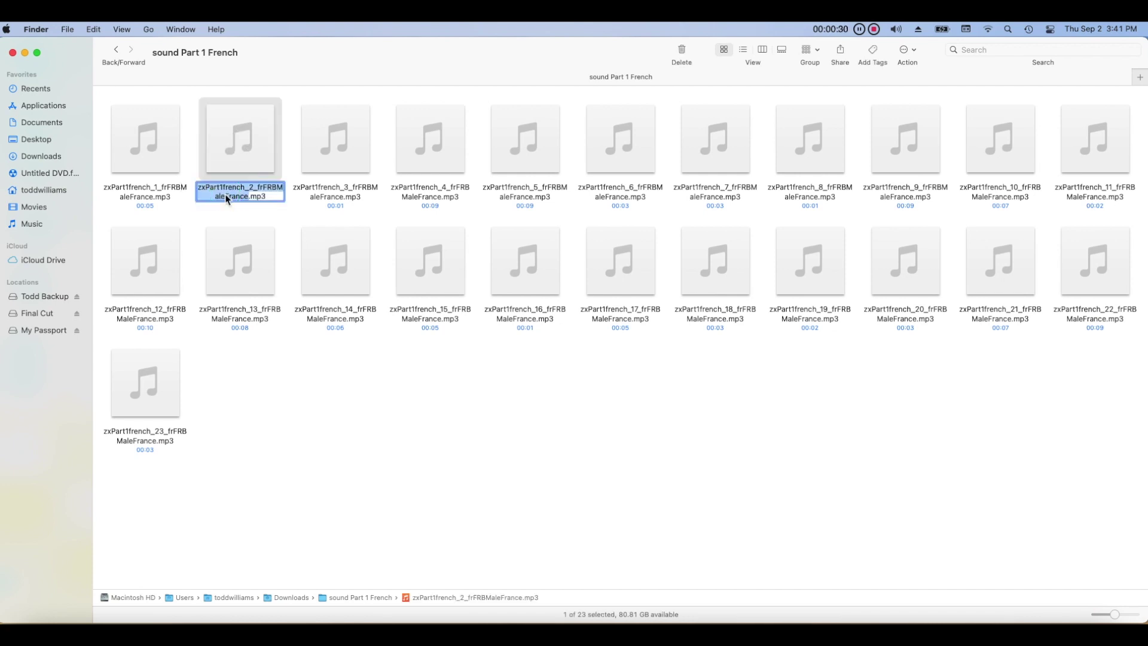
right_click(225, 194)
click(216, 189)
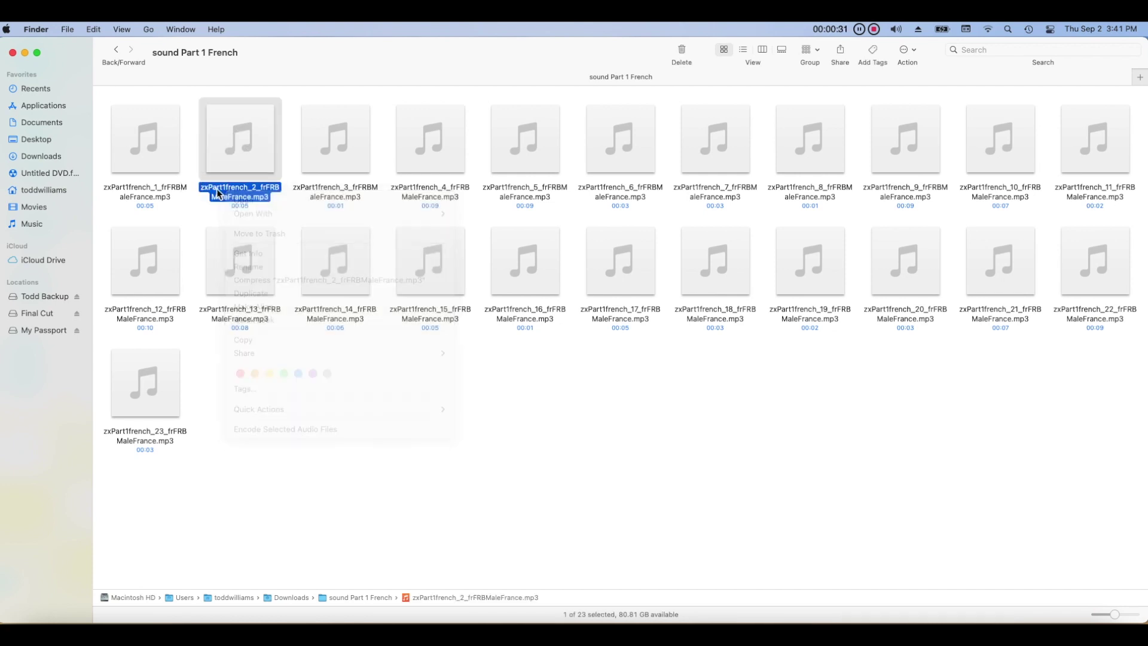
click(247, 189)
double_click(247, 188)
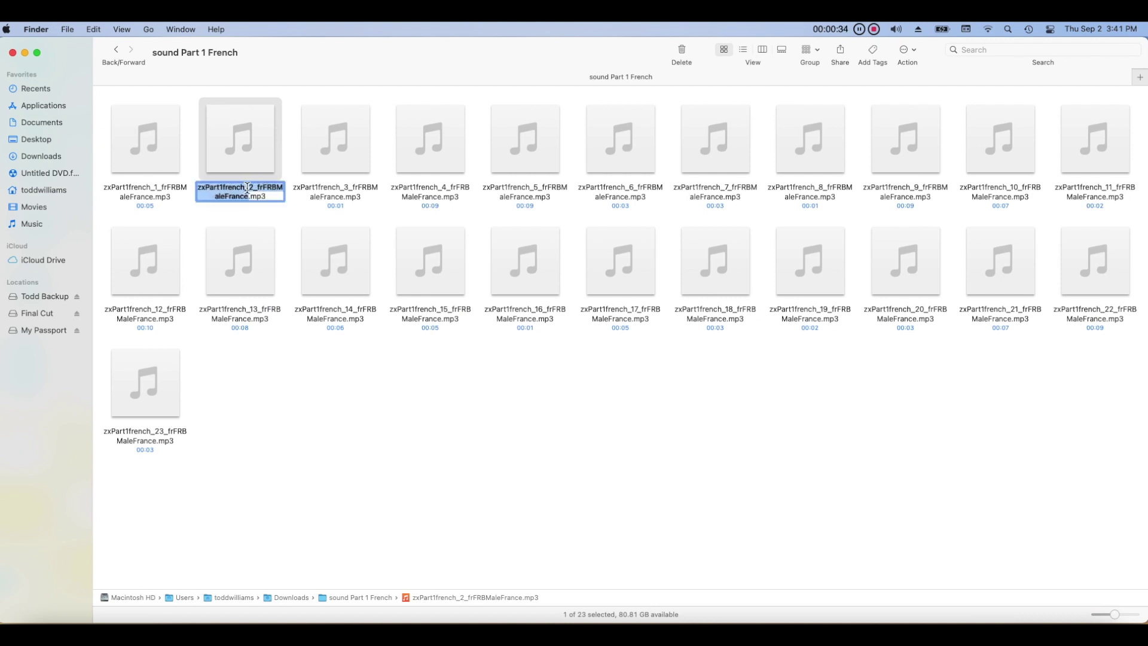
click(246, 189)
drag(247, 189, 207, 190)
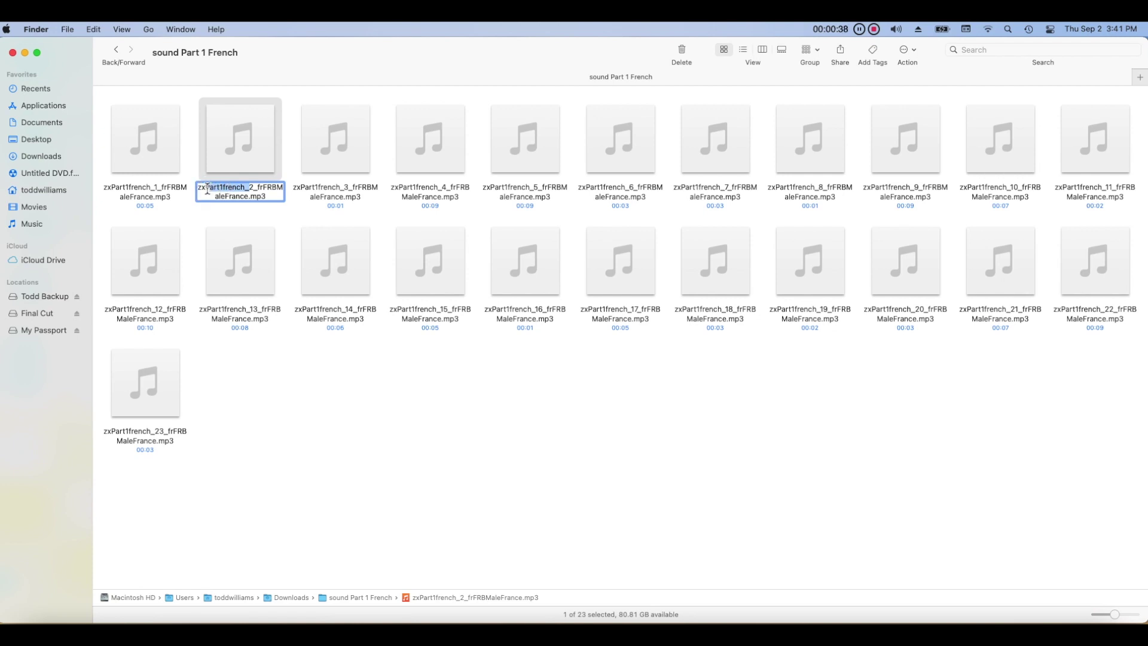
double_click(207, 190)
drag(249, 191, 249, 190)
right_click(248, 184)
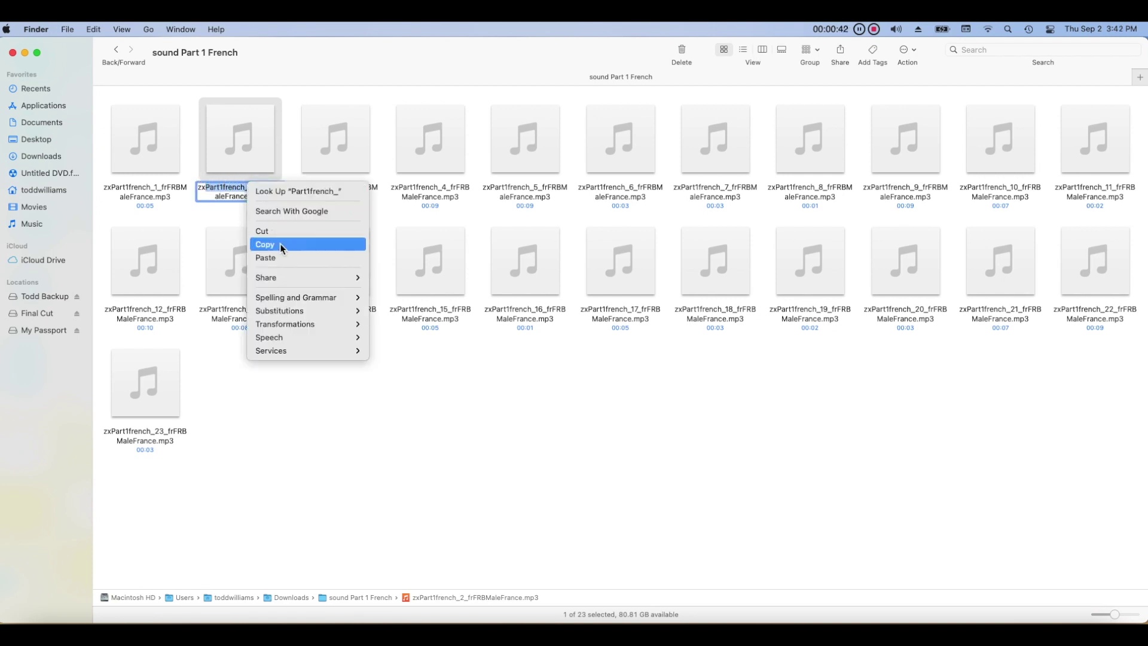
click(281, 242)
click(302, 340)
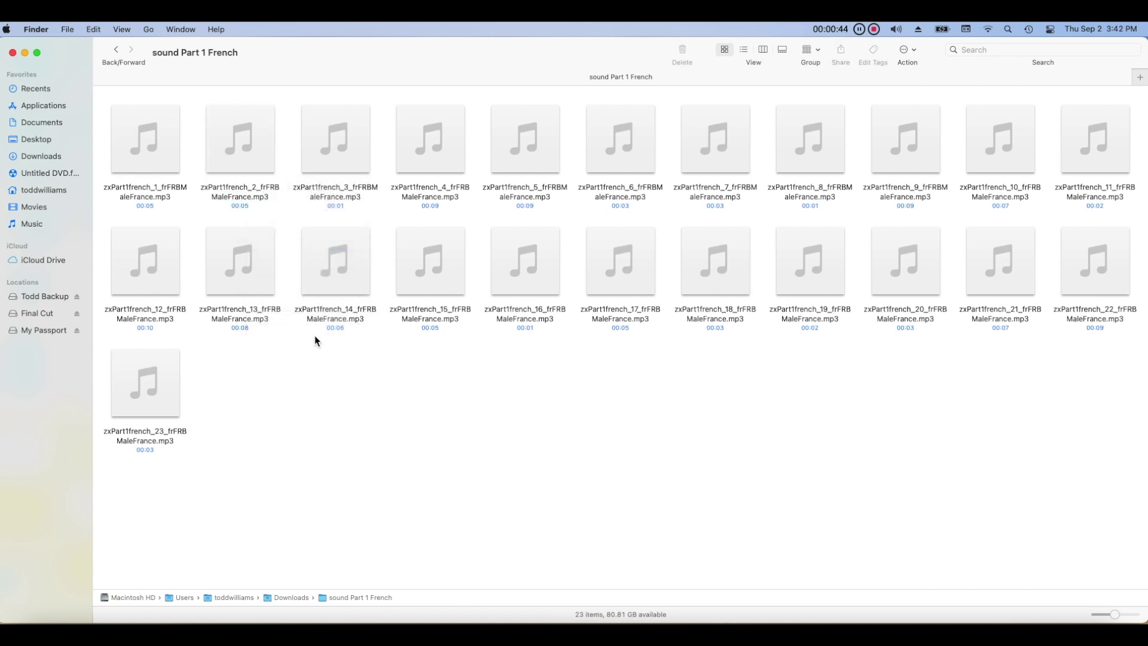
Batch-rename all the audio files in the folder, replacing the copied text "Part1french_" with nothing.
click(120, 29)
mouse_move(93, 29)
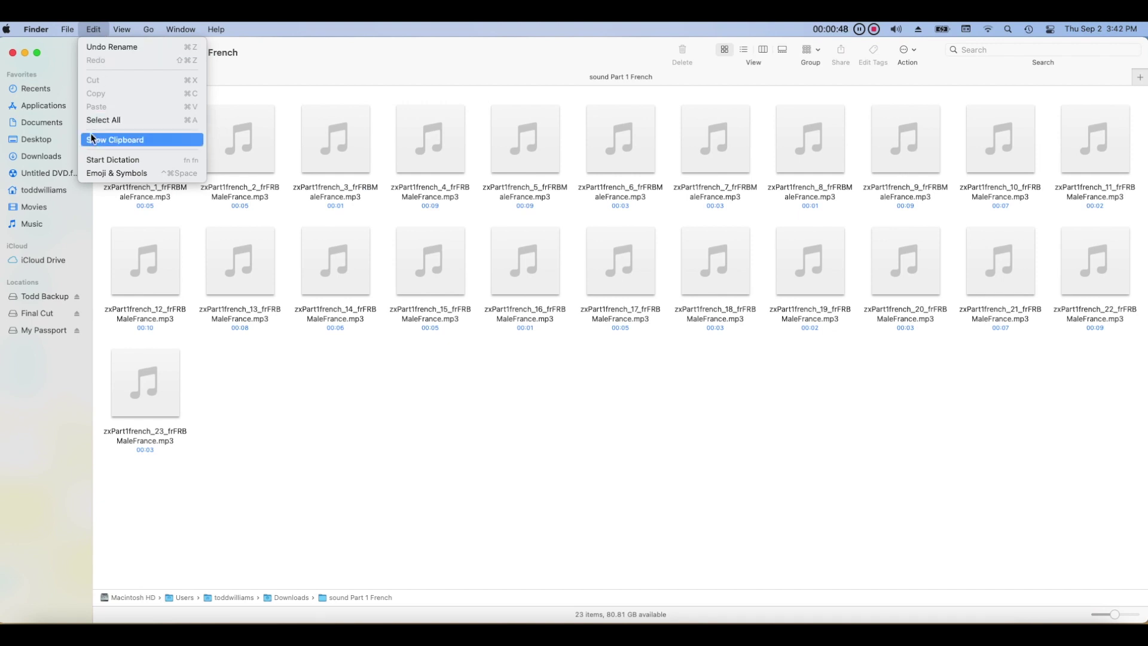
click(146, 119)
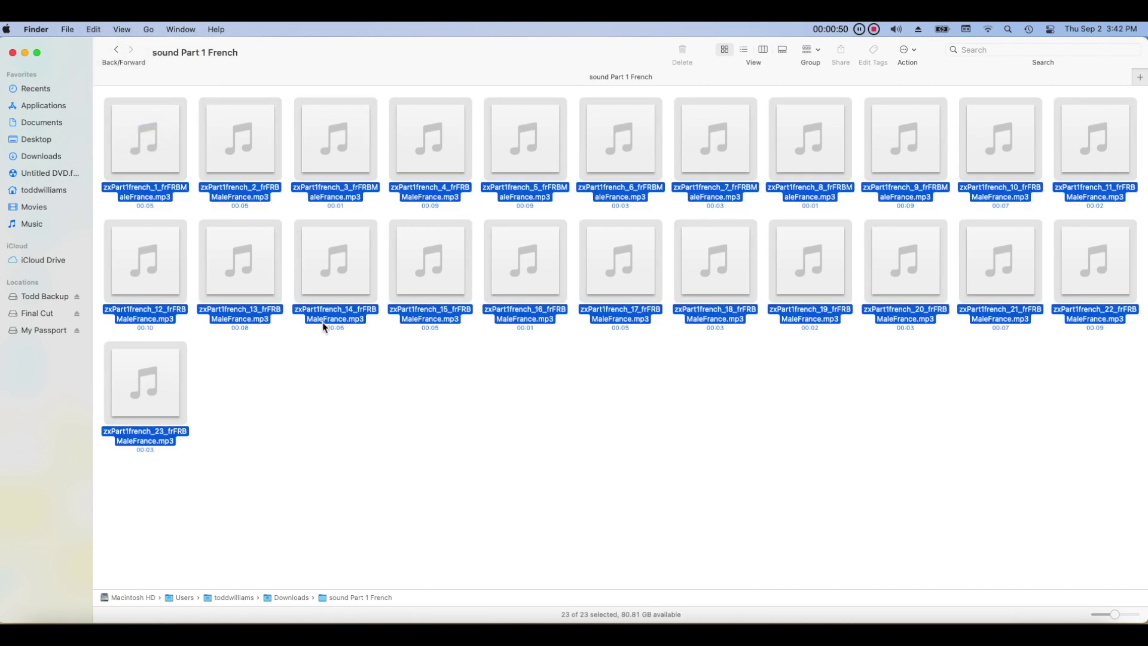
right_click(249, 278)
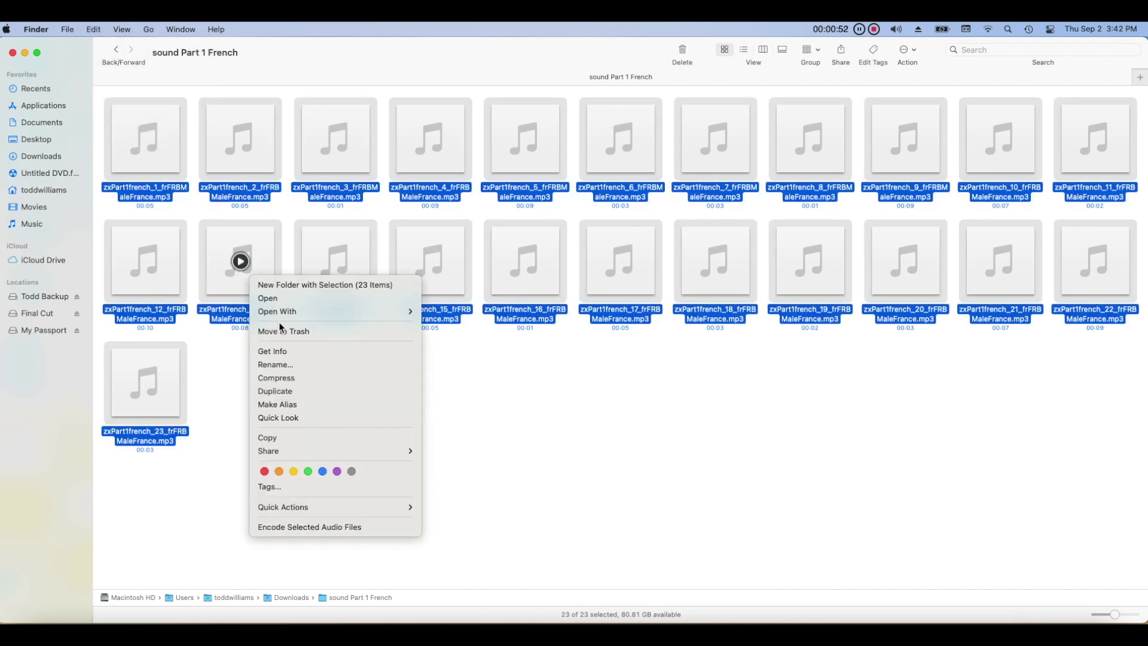
click(305, 366)
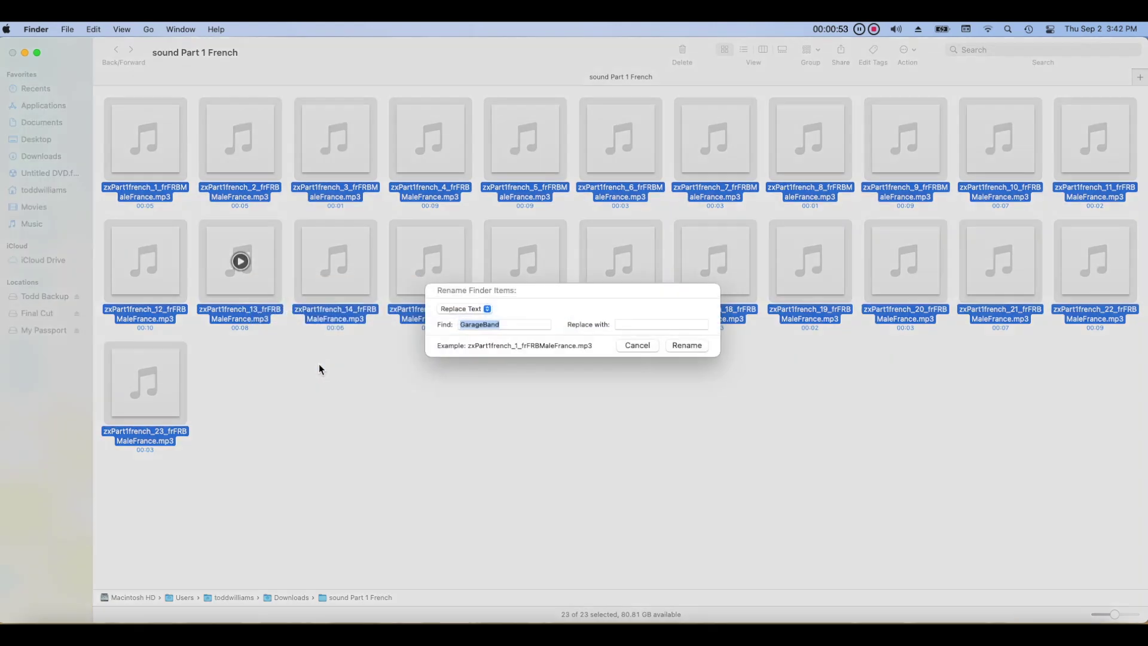
right_click(473, 336)
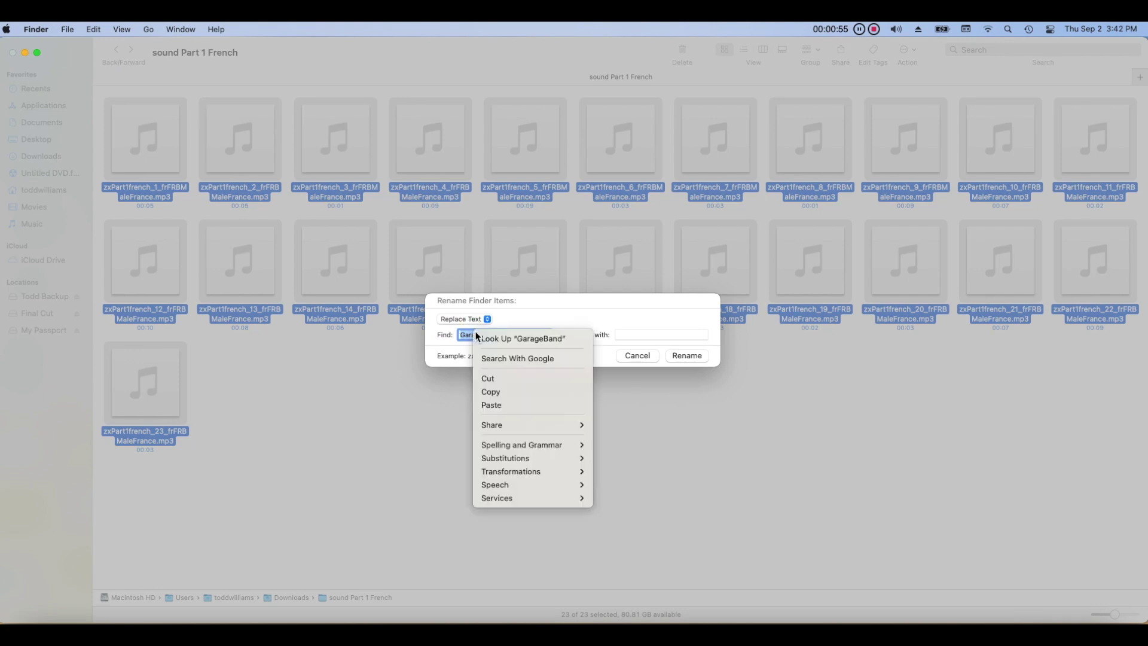
click(530, 405)
click(659, 334)
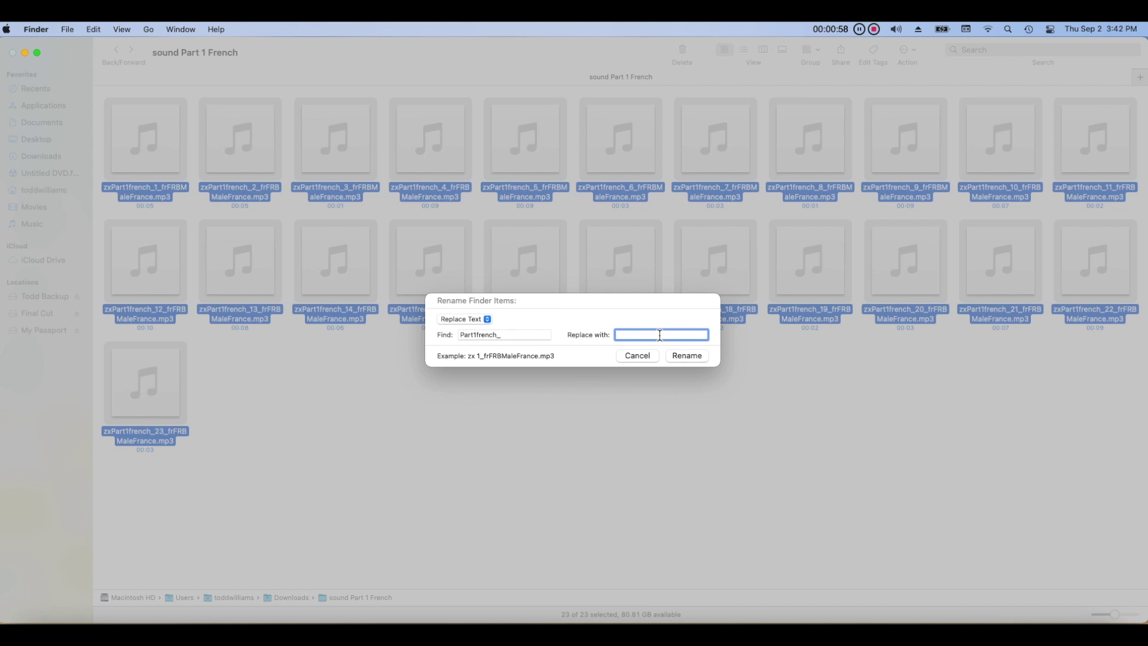
key(BackSpace)
click(687, 355)
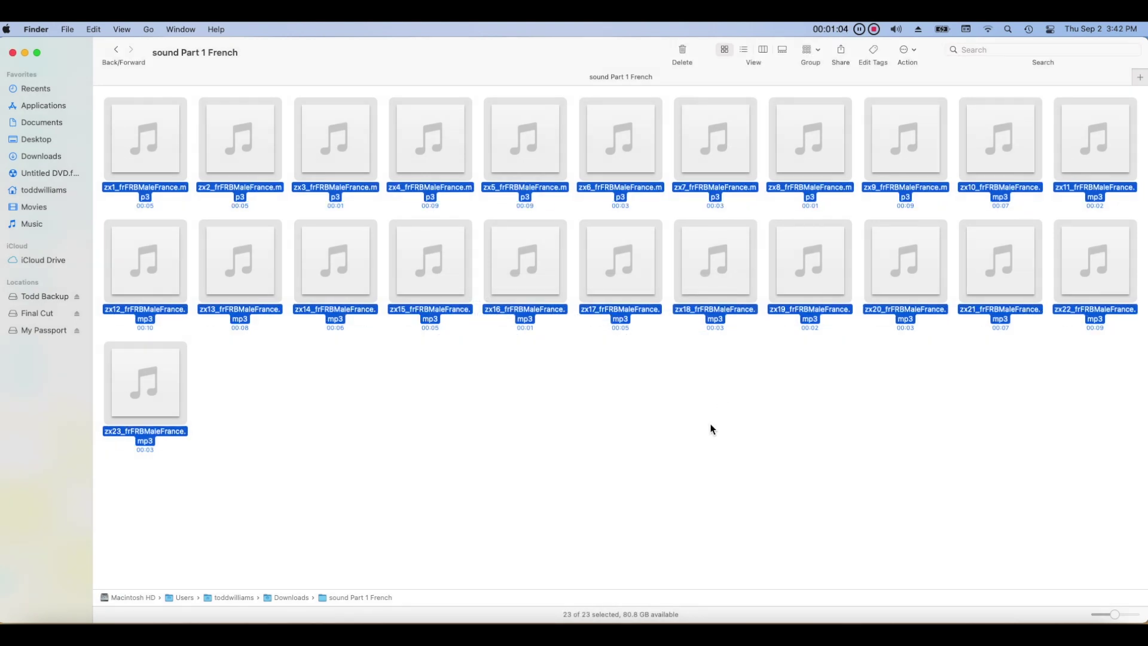
click(695, 428)
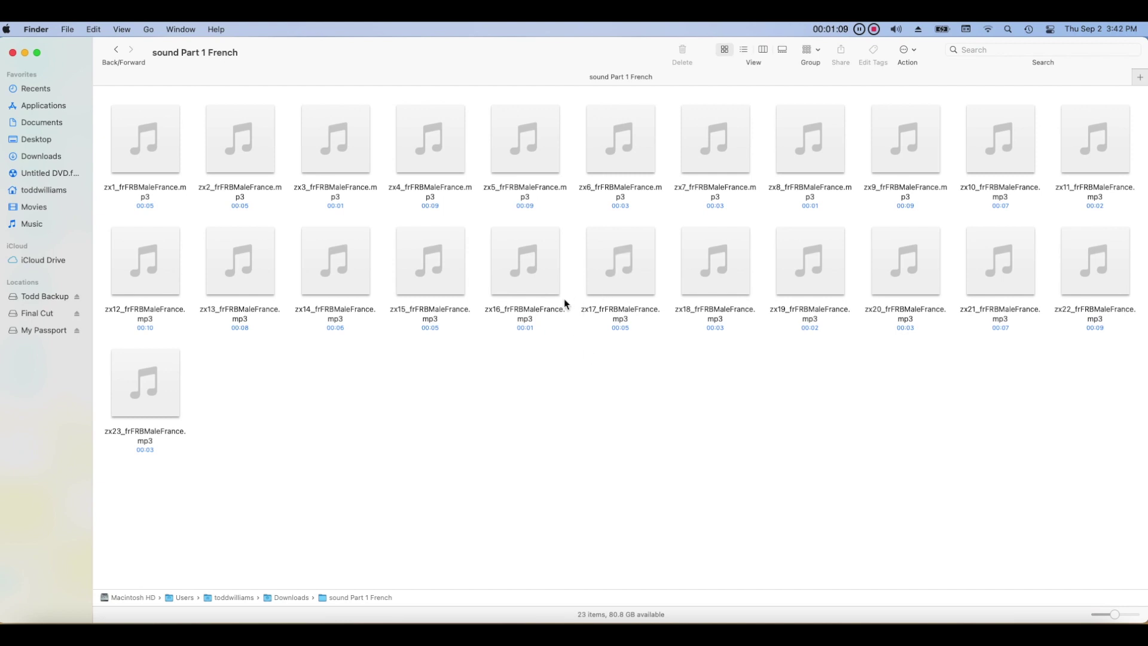
Copy the text "_frFRBMaleFrance" from the second audio file's name without renaming the file.
click(250, 185)
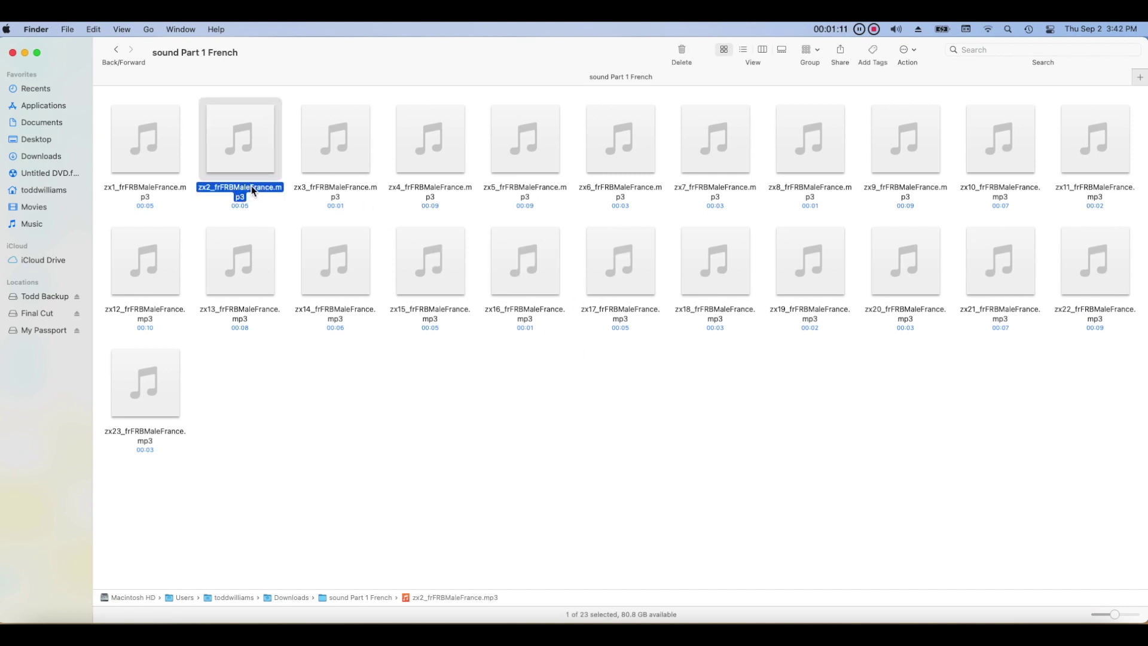
click(250, 188)
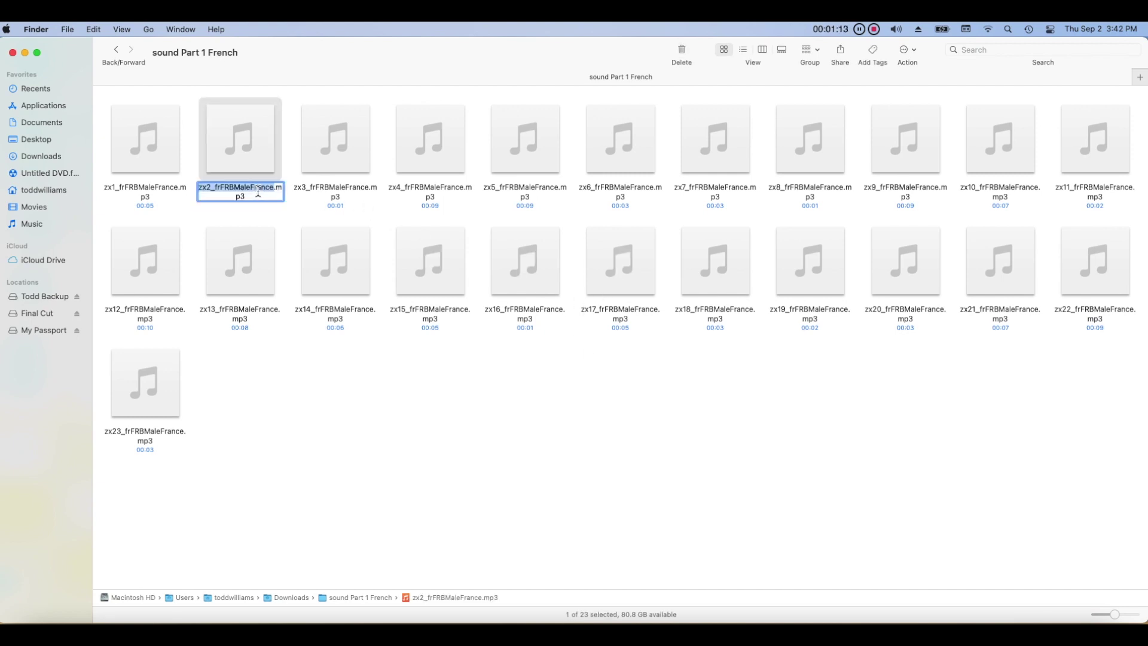
click(269, 192)
drag(274, 187, 214, 189)
right_click(214, 189)
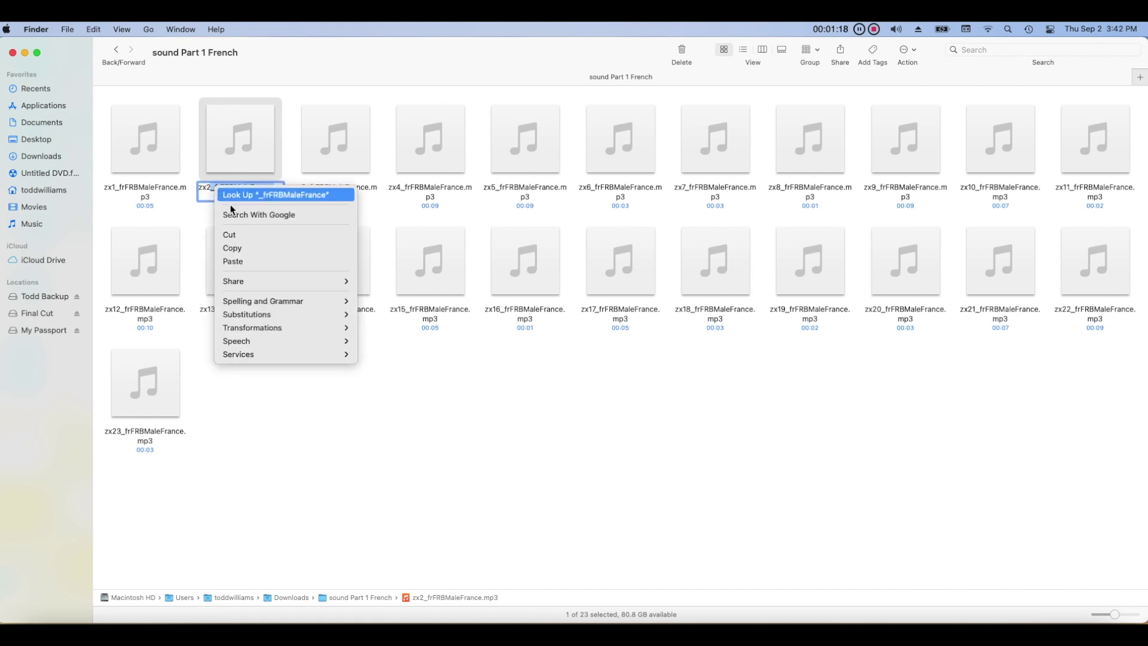
click(246, 249)
click(345, 415)
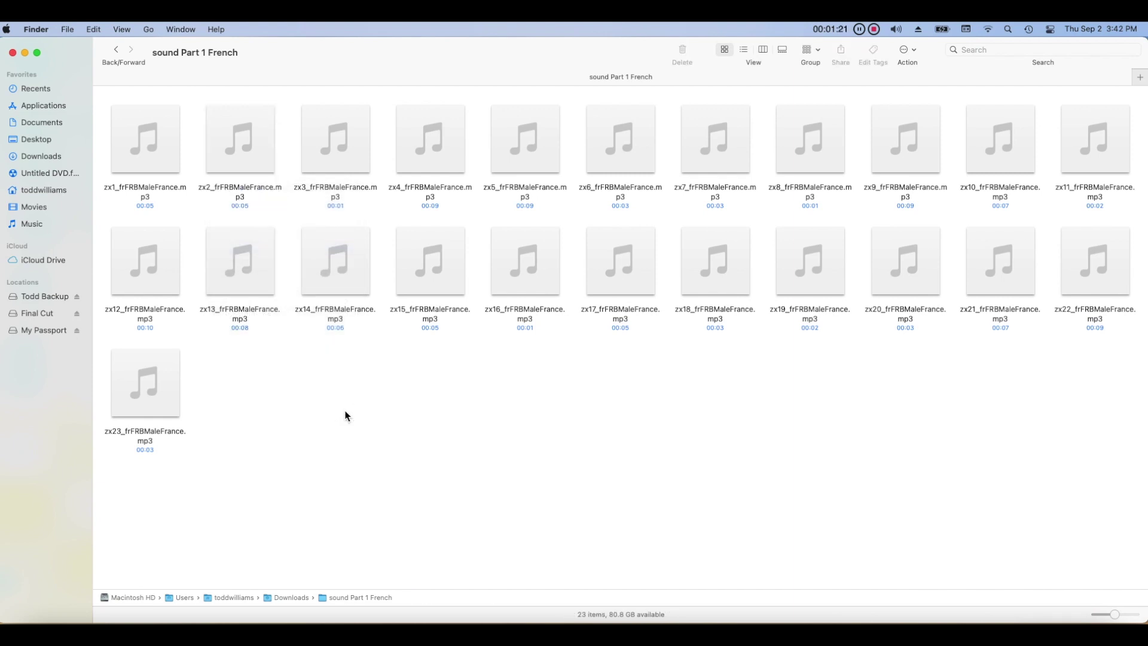
Batch-rename all the audio files in the folder, replacing the copied text "_frFRBMaleFrance" with " Part 1 French".
click(93, 29)
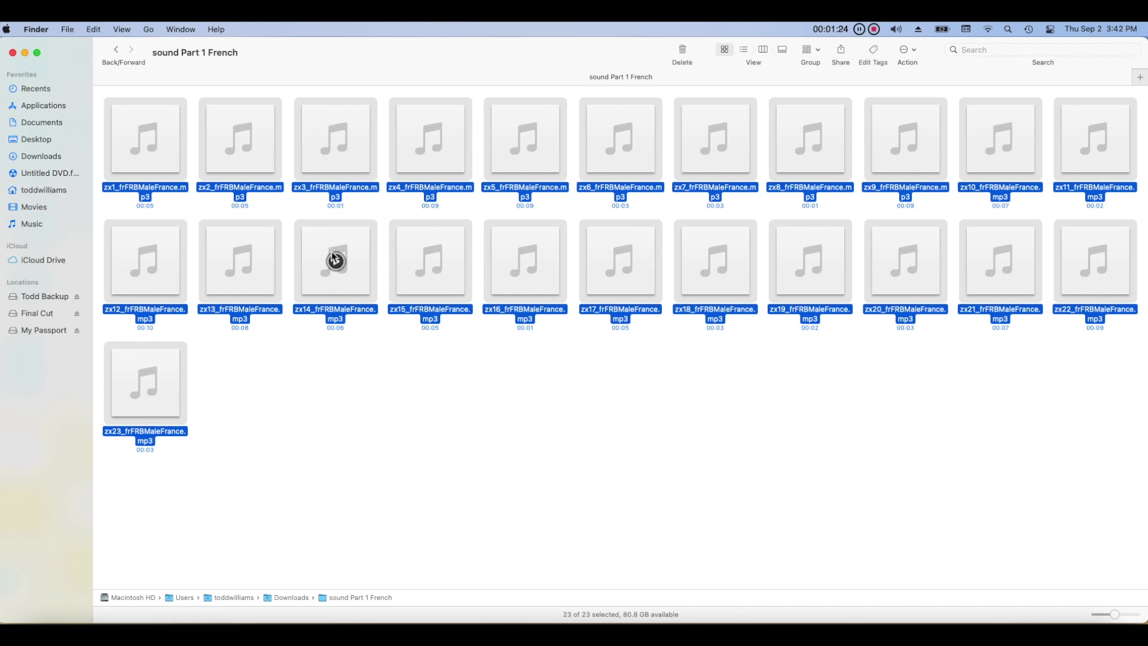
right_click(348, 168)
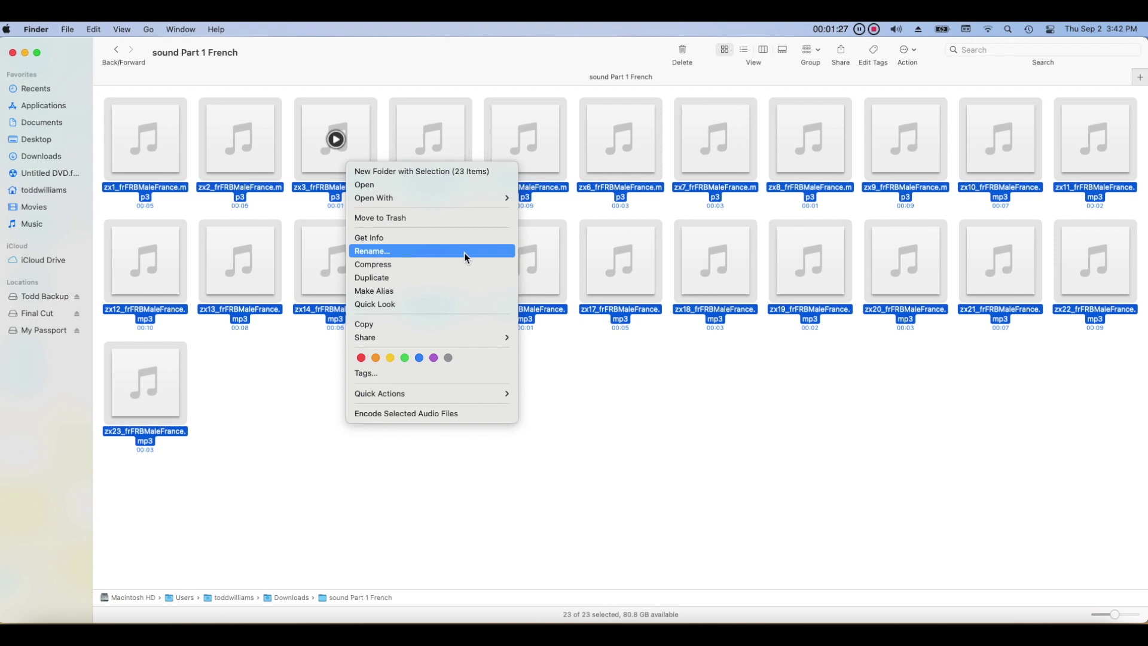
click(494, 253)
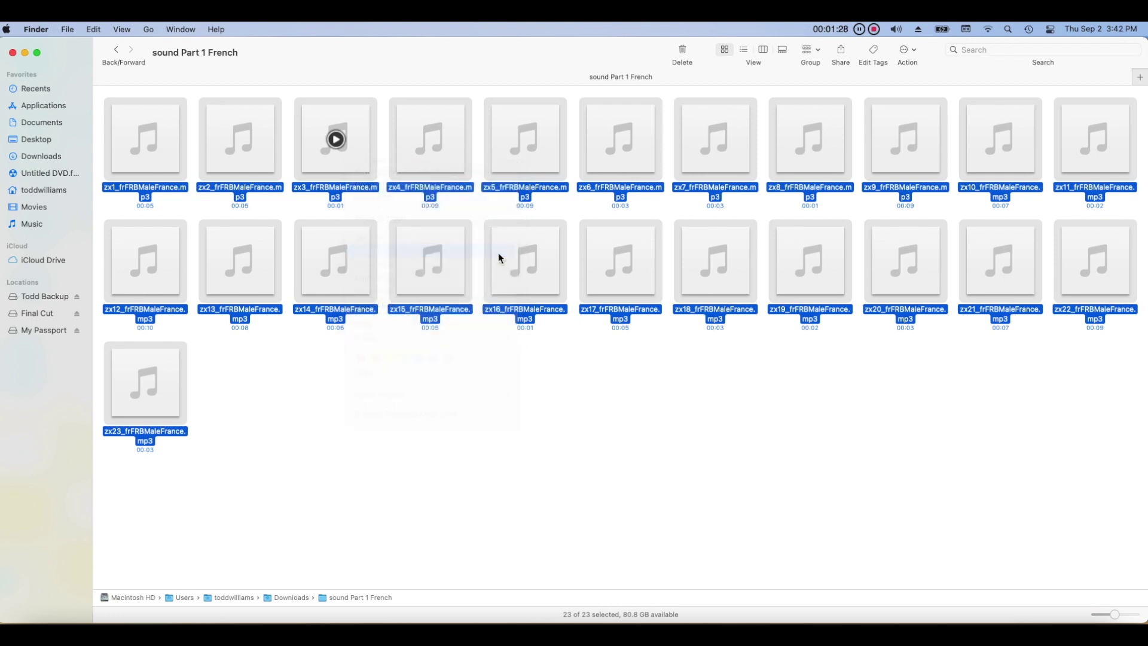
right_click(497, 334)
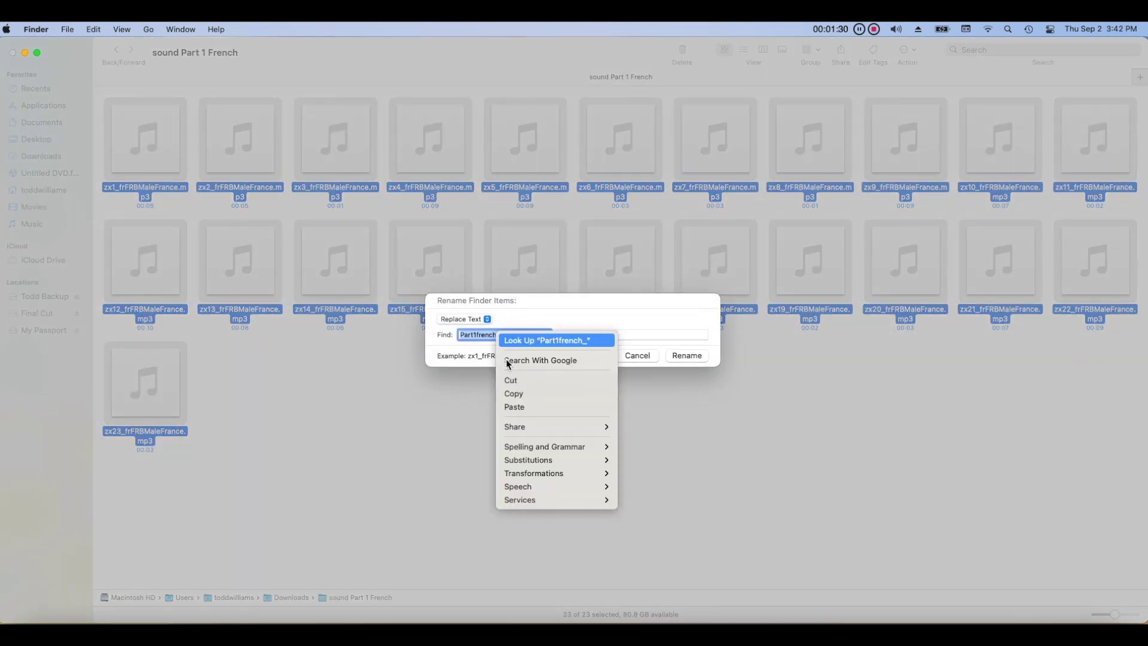
click(556, 407)
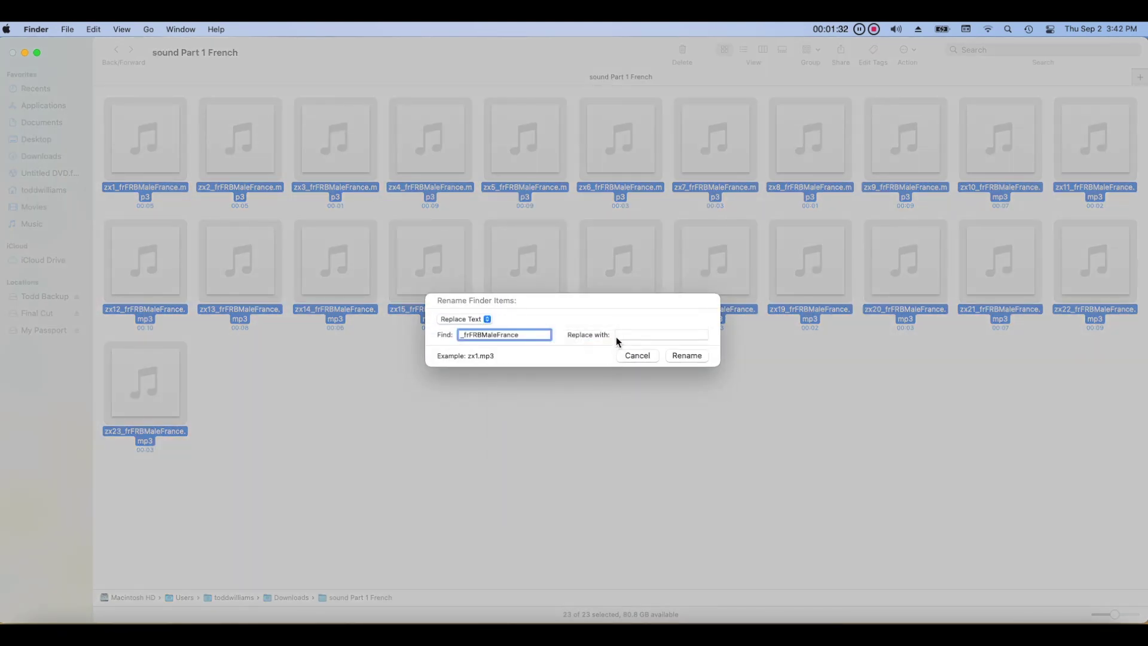
click(655, 334)
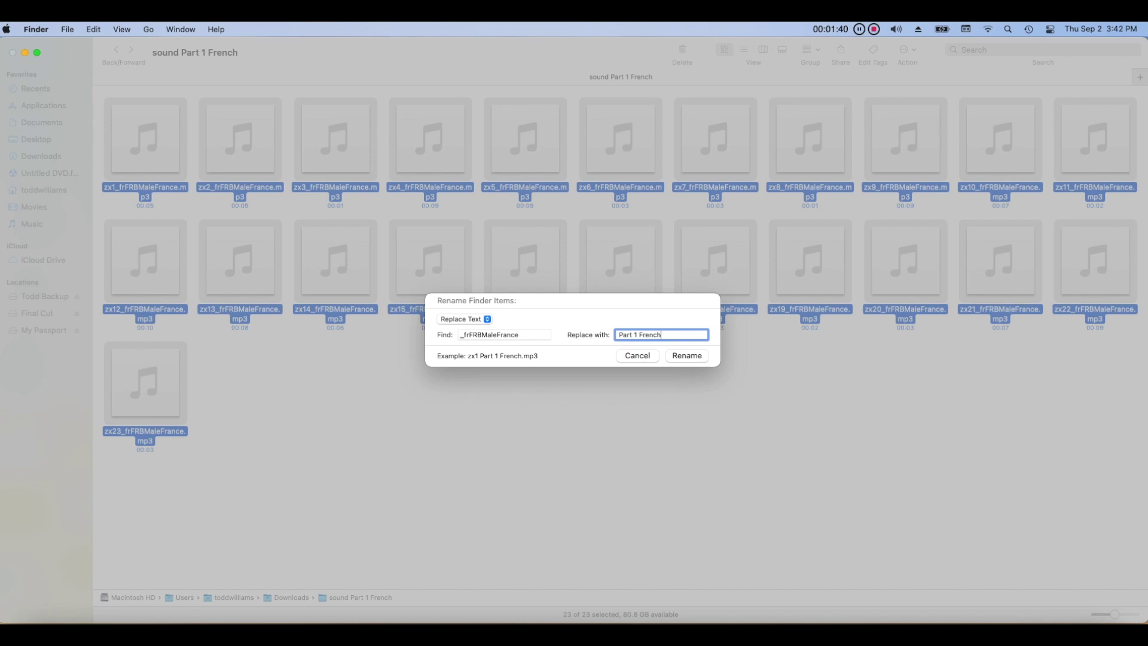
click(687, 357)
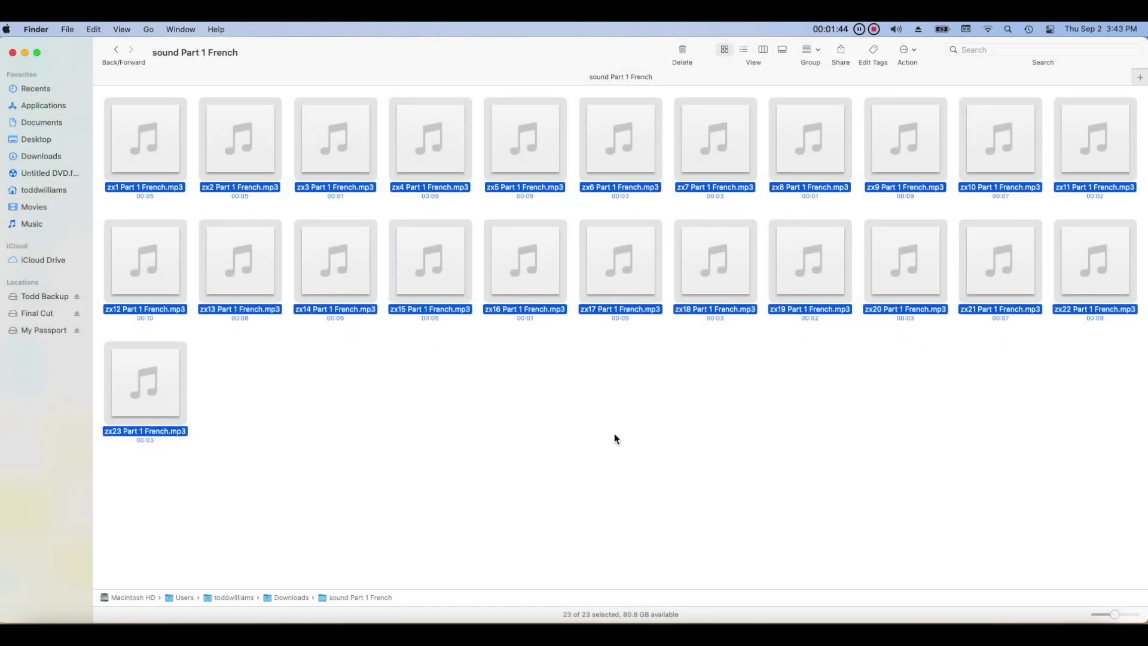
click(616, 440)
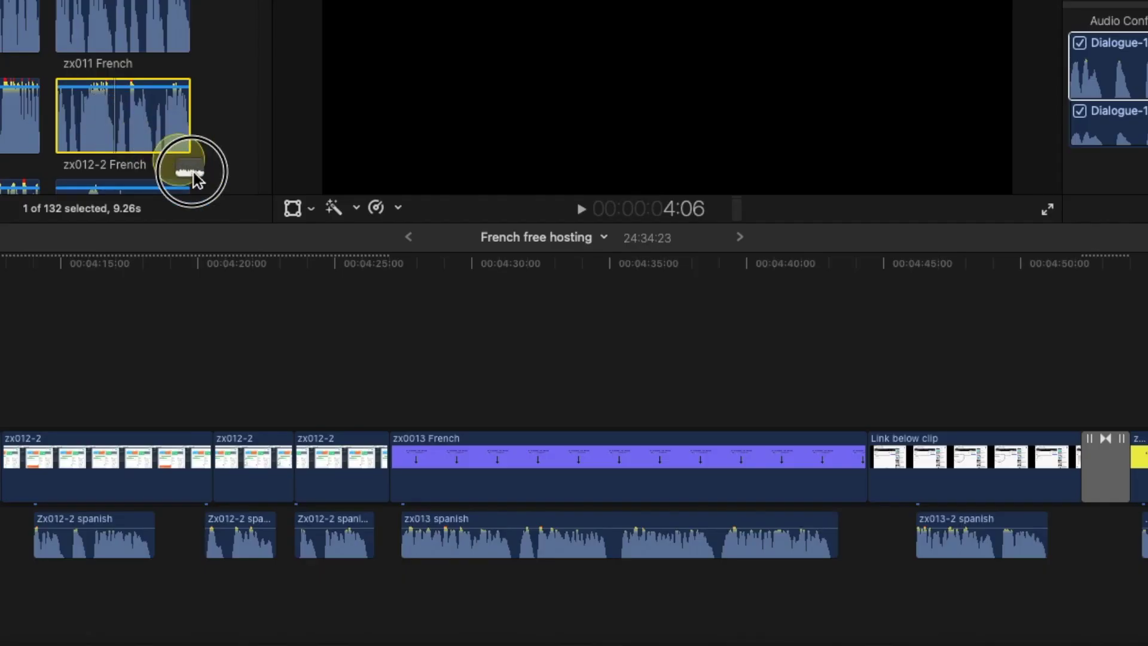
In Final Cut Pro, place the zx012-2 French audio clip beneath the zx012-2 spanish clips and blade it into three pieces.
drag(193, 167, 50, 598)
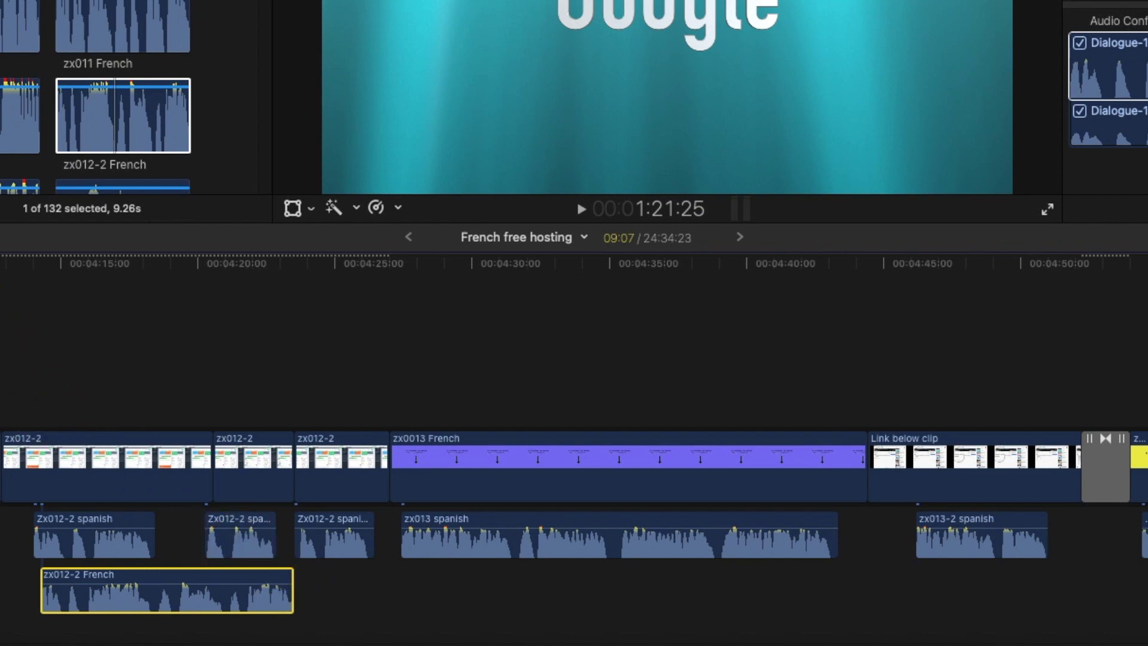
click(25, 395)
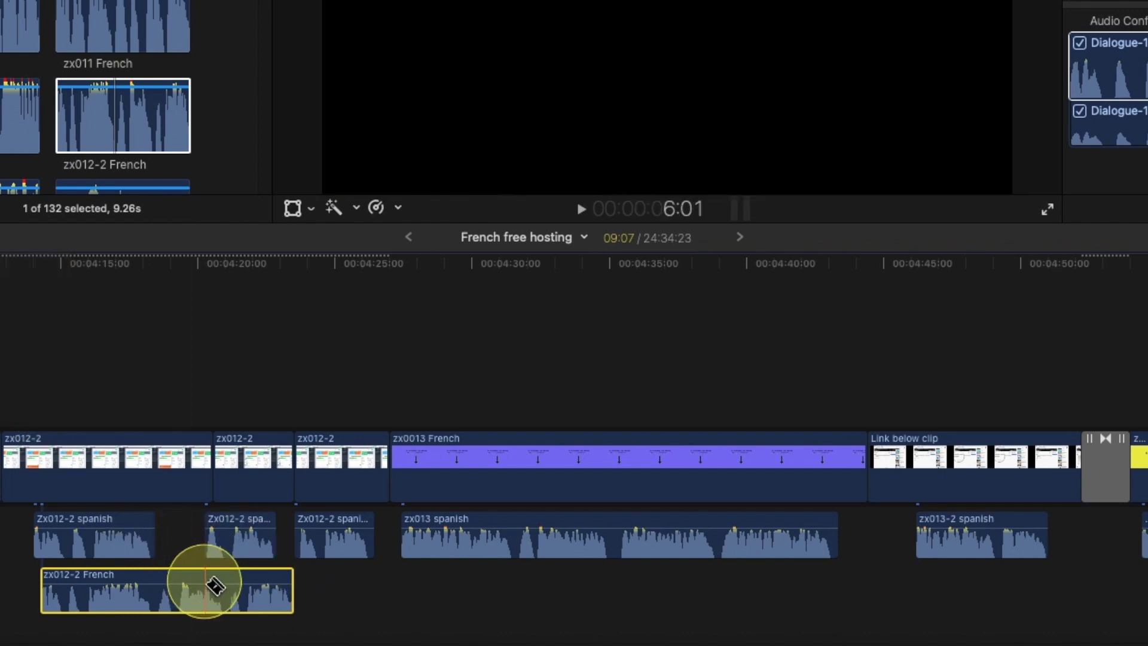
click(158, 592)
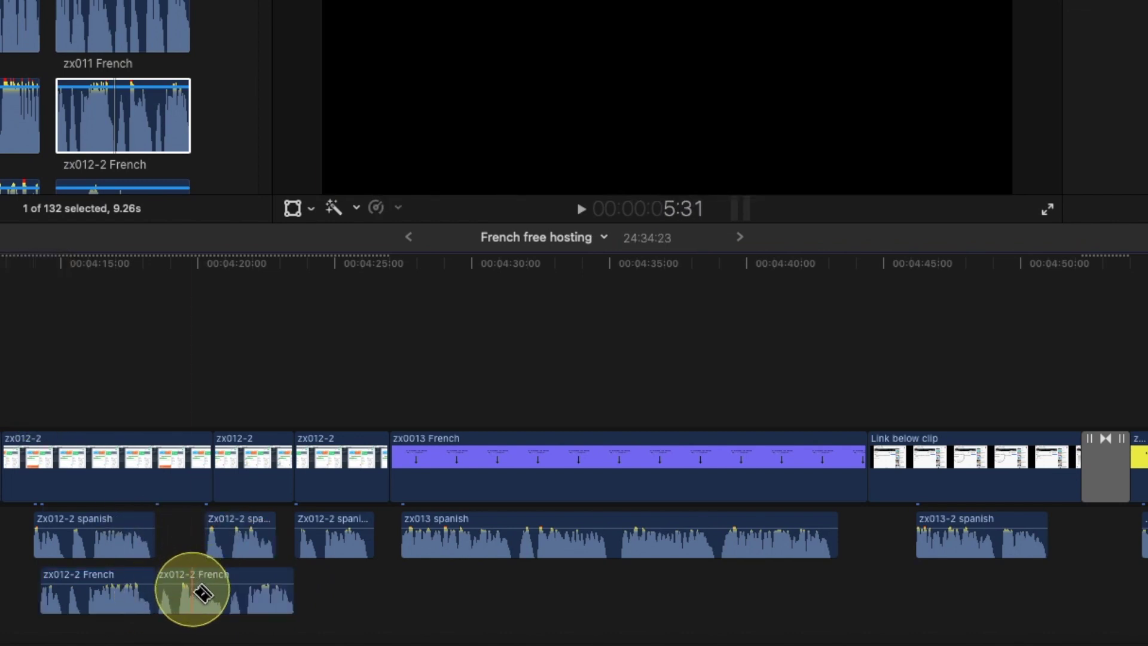
click(226, 610)
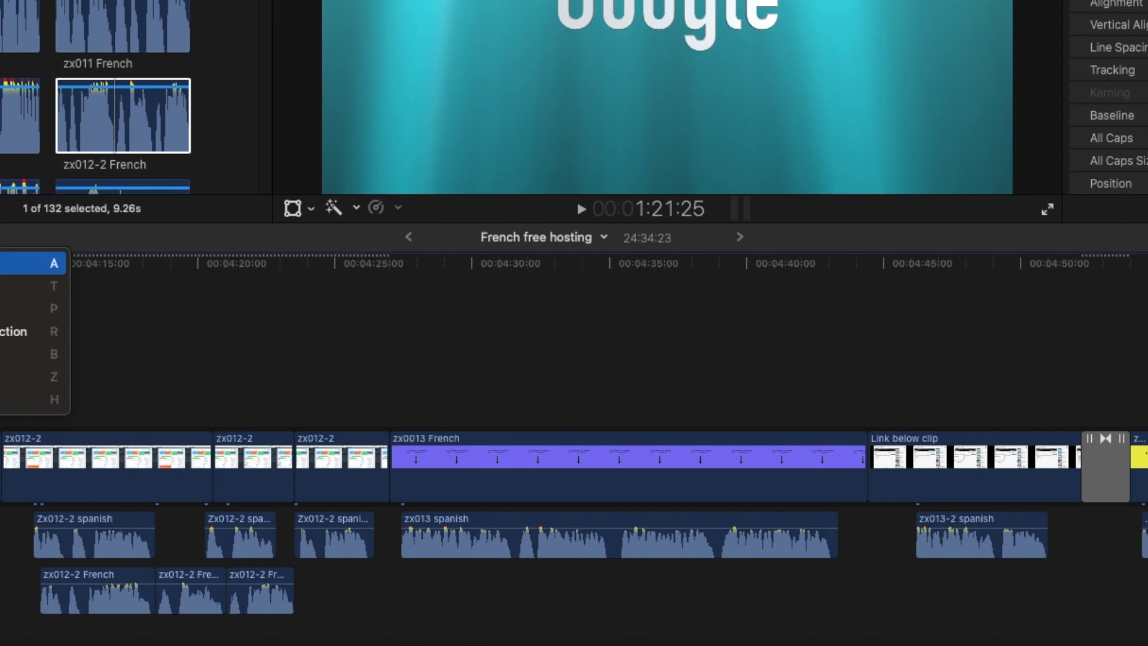
Move the third and second zx012-2 French pieces into line with the matching zx012-2 spanish clips.
click(158, 467)
drag(243, 603, 290, 607)
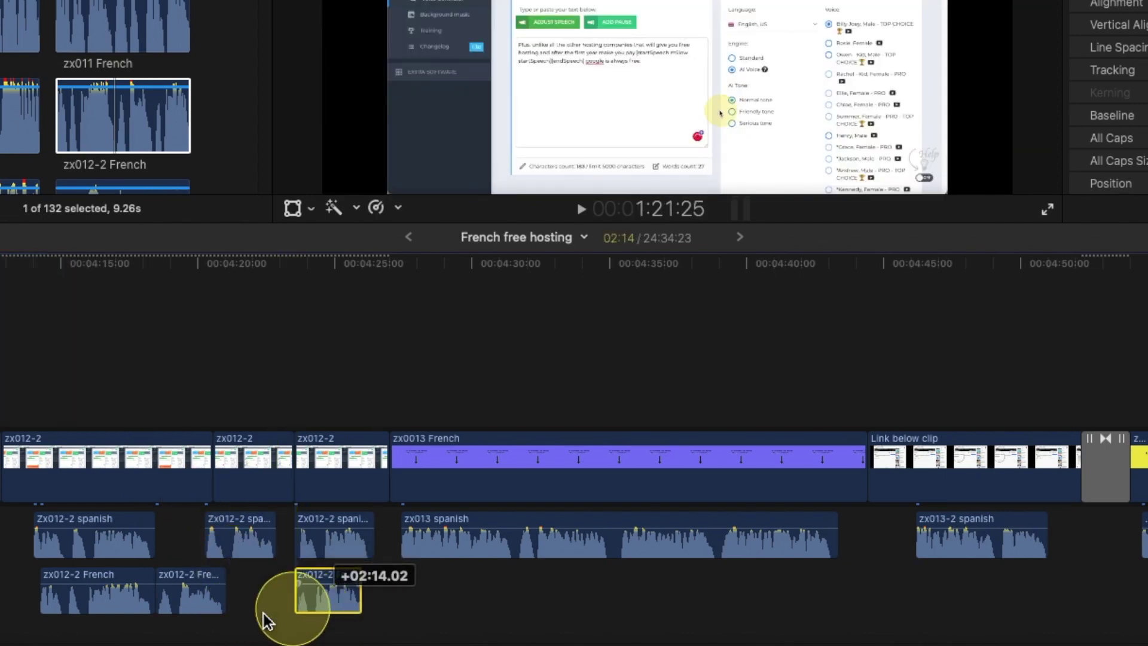
drag(199, 622, 242, 620)
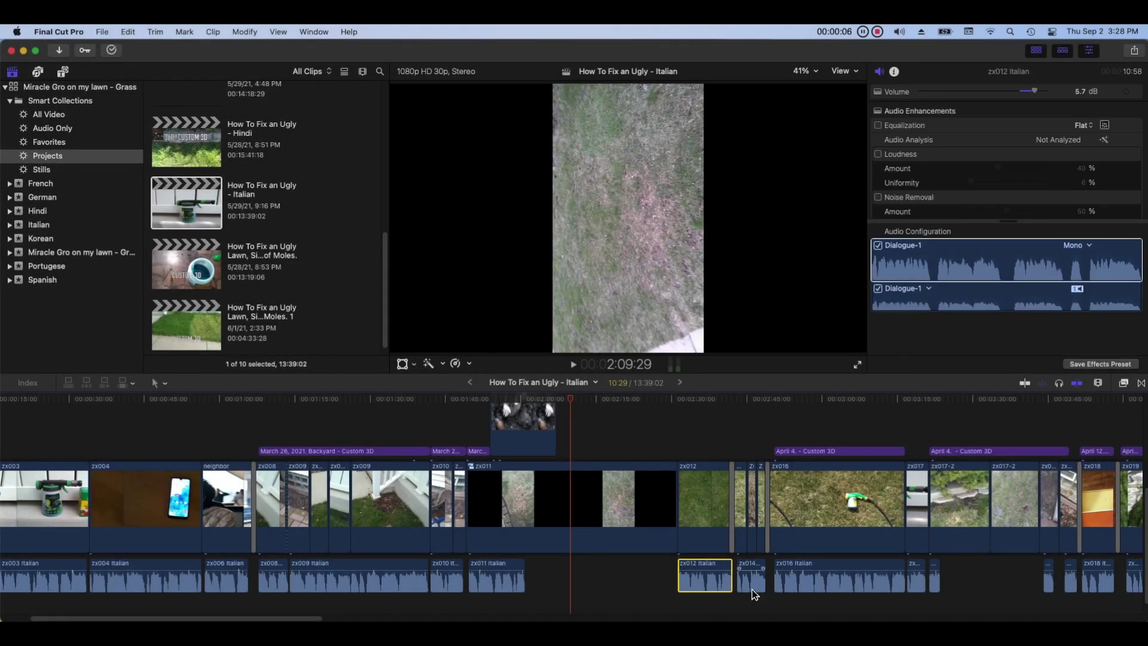
Go through the Italian audio clips from zx014 to zx017 in the Italian lawn project and the gap following them.
click(753, 589)
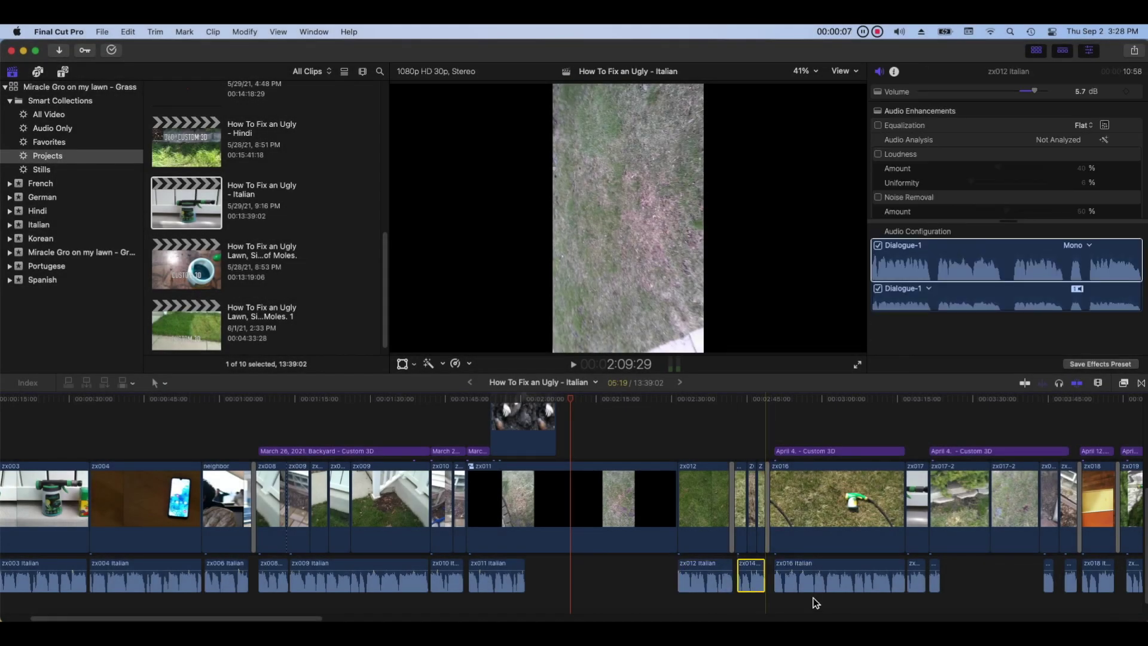
click(840, 579)
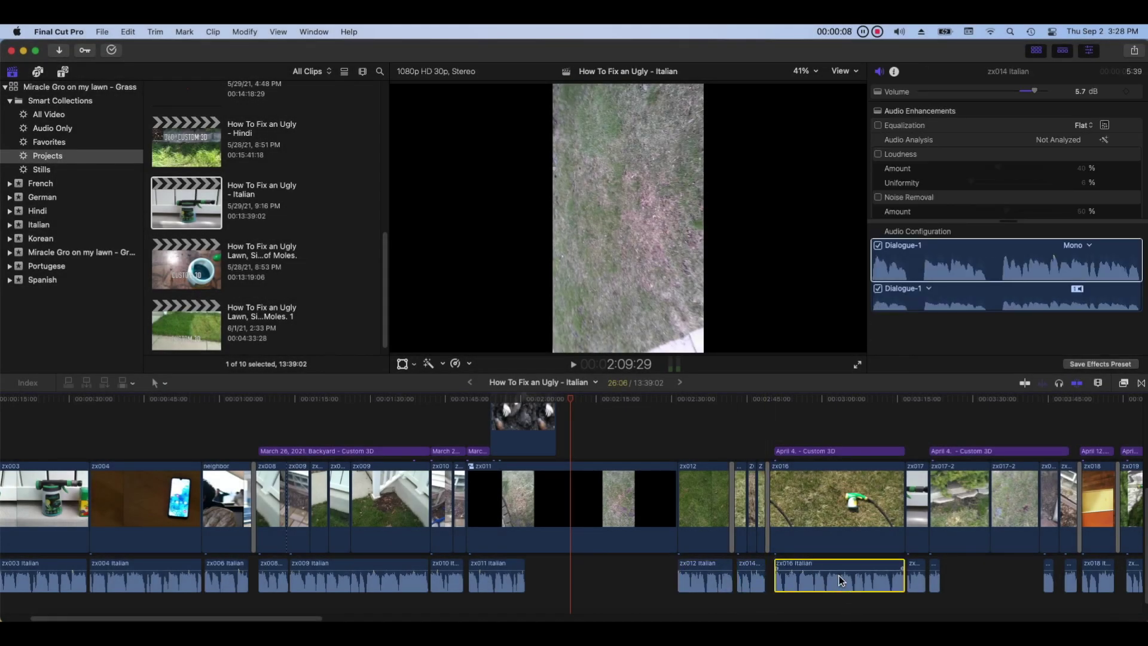
click(923, 589)
click(935, 595)
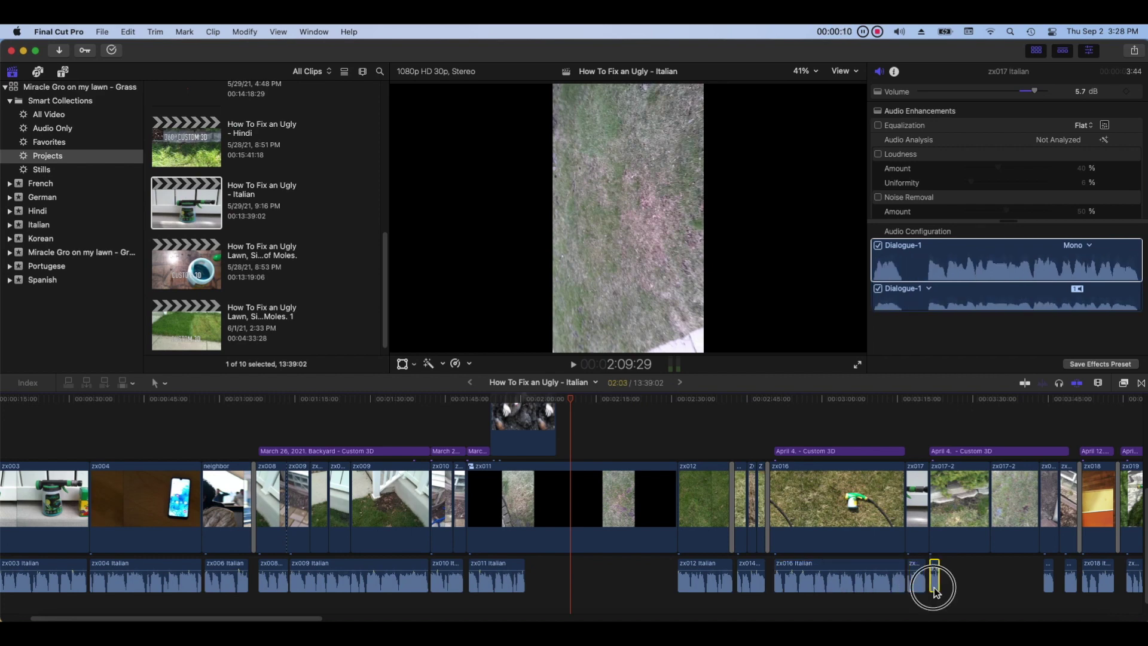
click(990, 609)
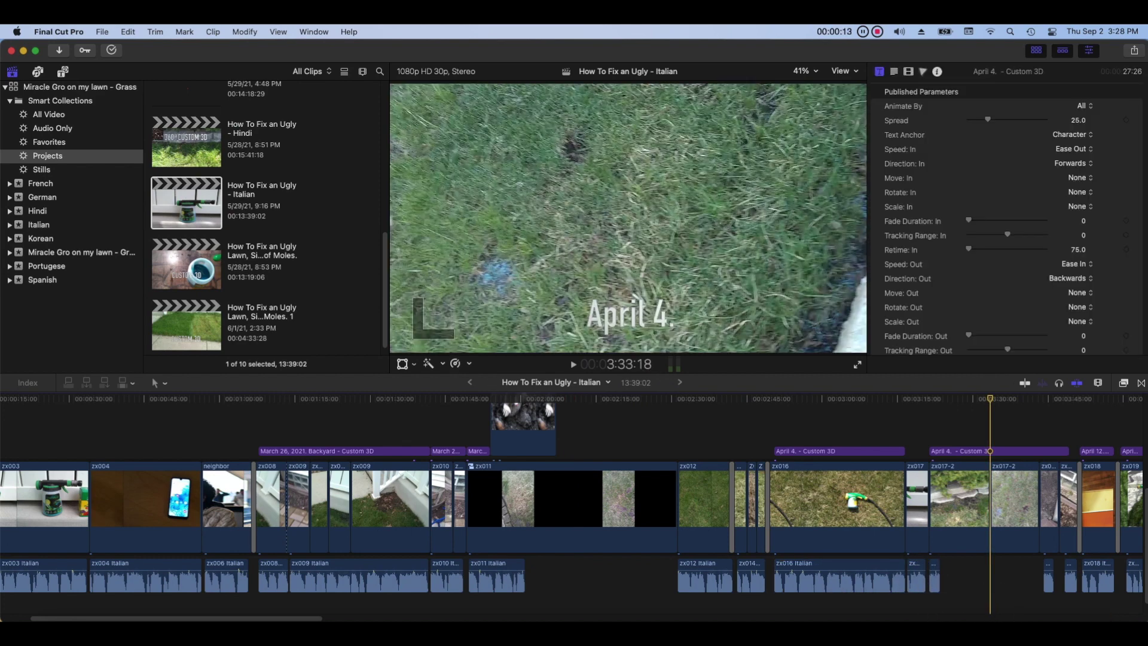
In Word's Script Lawn 2, add a horizontal line above "Now it is time to apply Miracle-Gro." and join the following paragraph to that sentence.
click(389, 621)
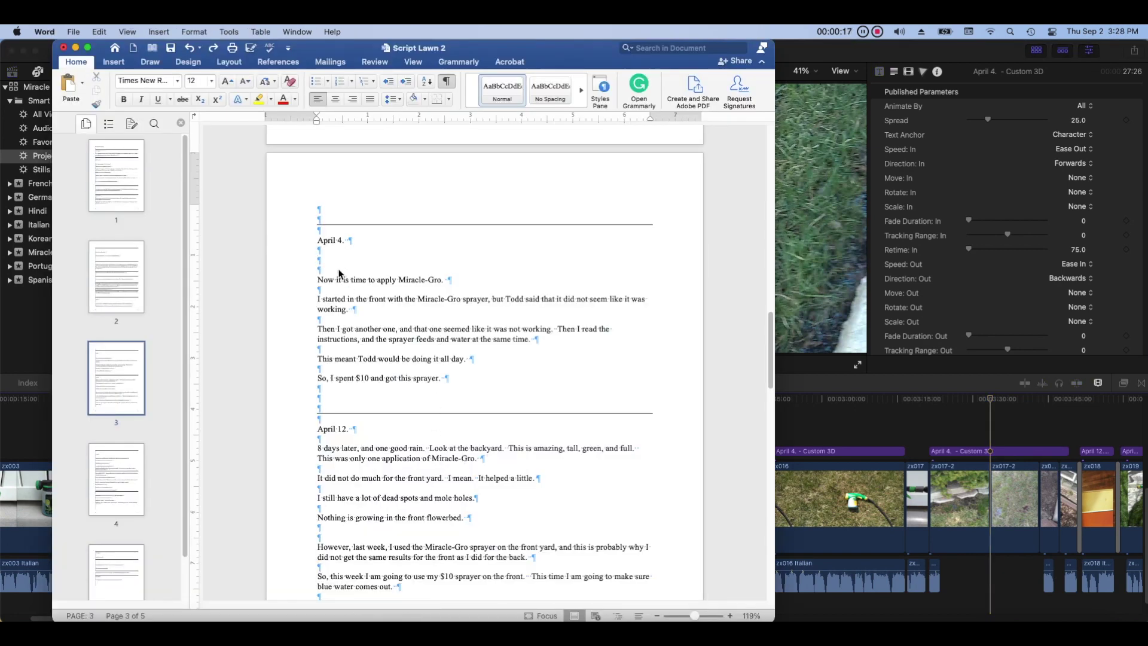
click(437, 100)
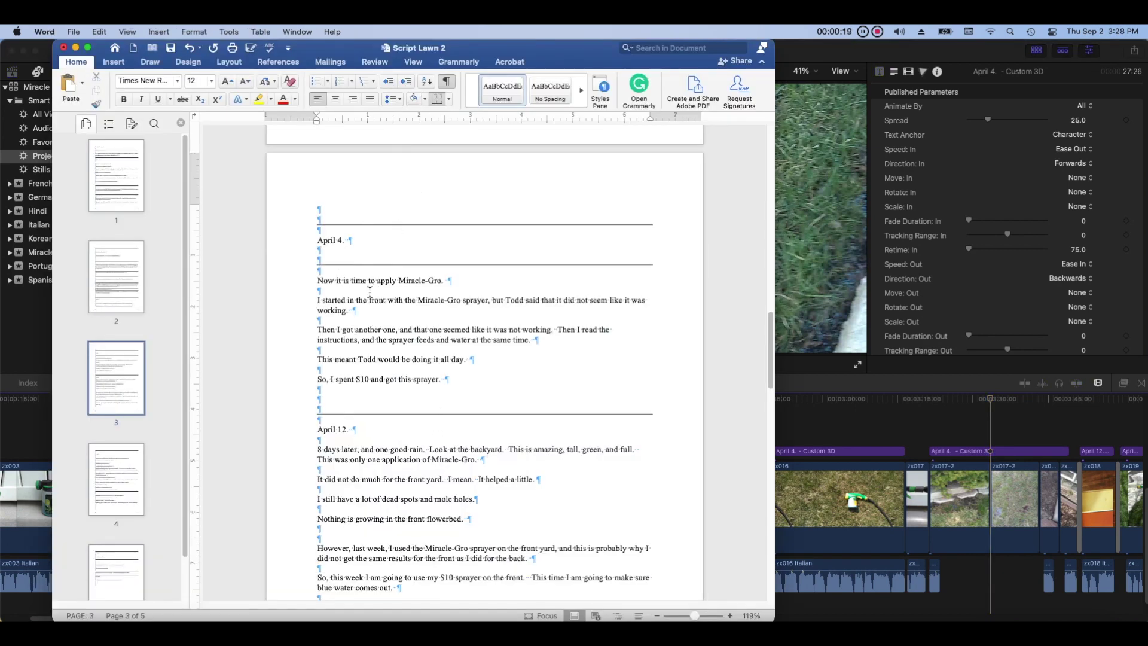
click(461, 282)
key(Delete)
key(Delete)
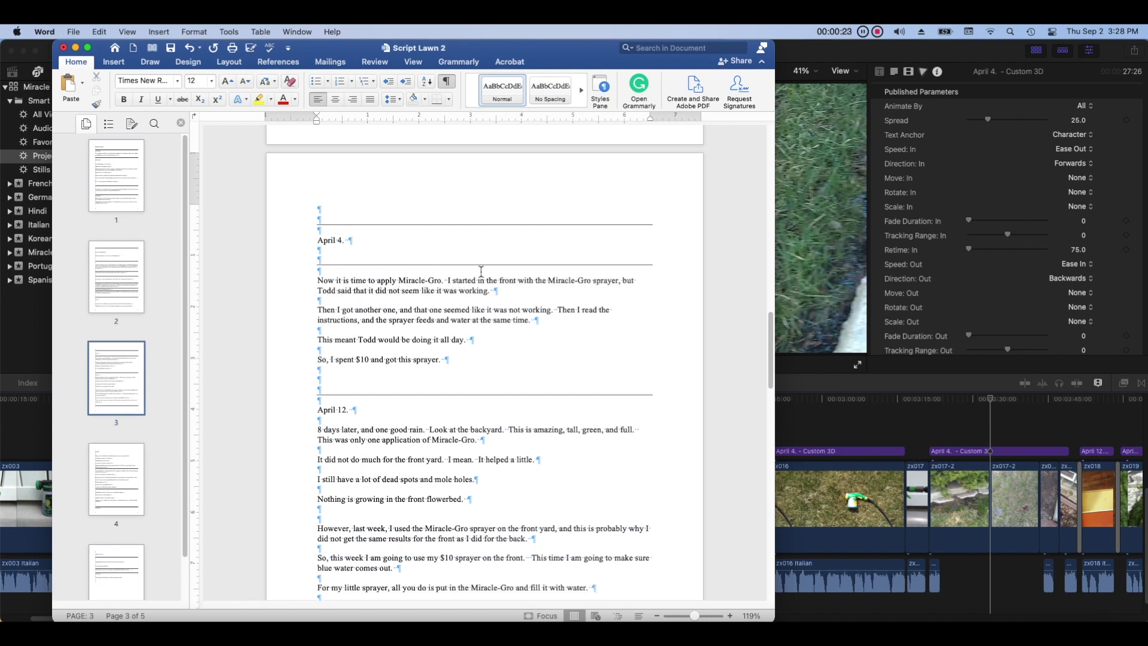
Insert two blank lines below the merged Miracle-Gro paragraph and add a horizontal line there.
click(450, 299)
key(Return)
key(Return)
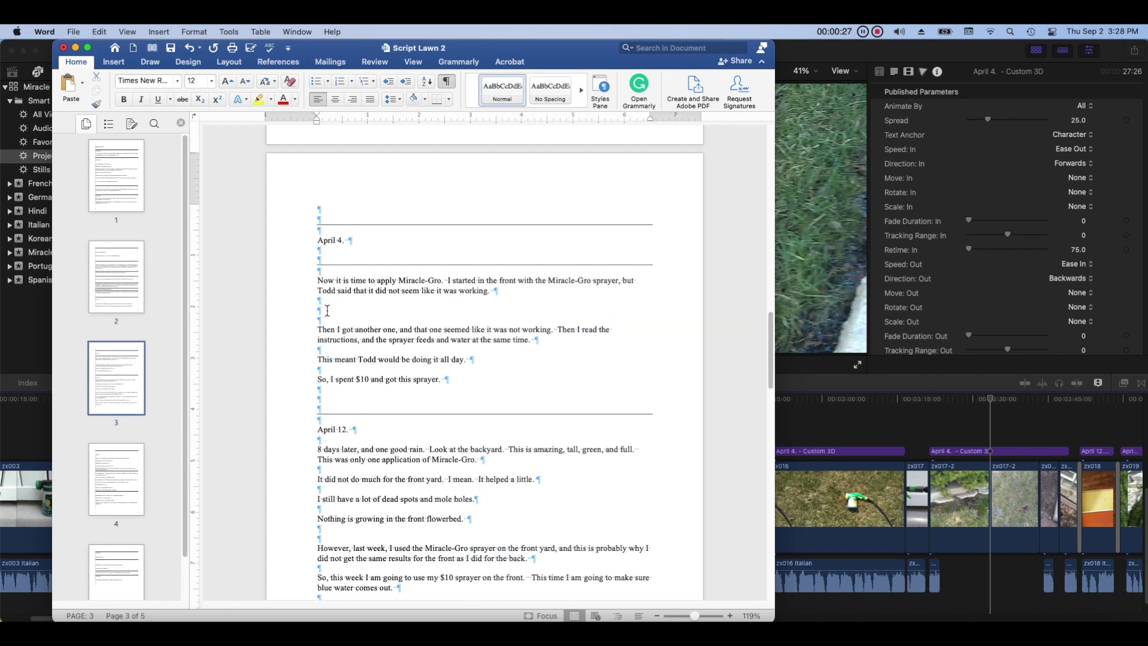
click(436, 101)
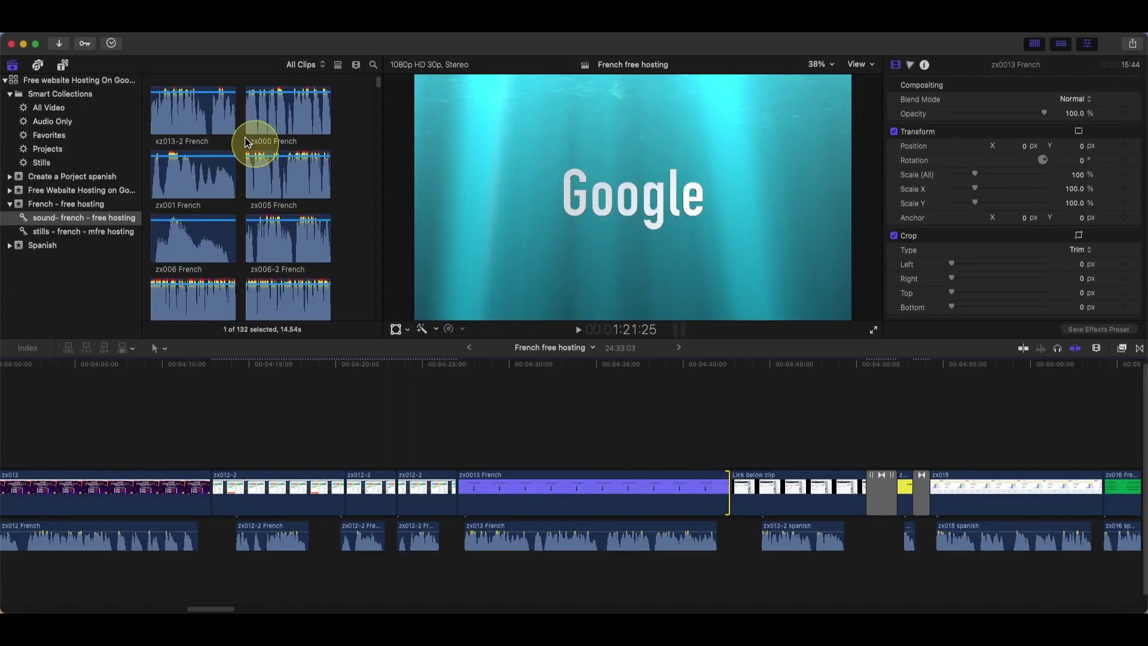
In Final Cut Pro's French free hosting project, place the xz013-2 French clip beneath zx013-2 spanish and delete the Spanish clip.
click(204, 117)
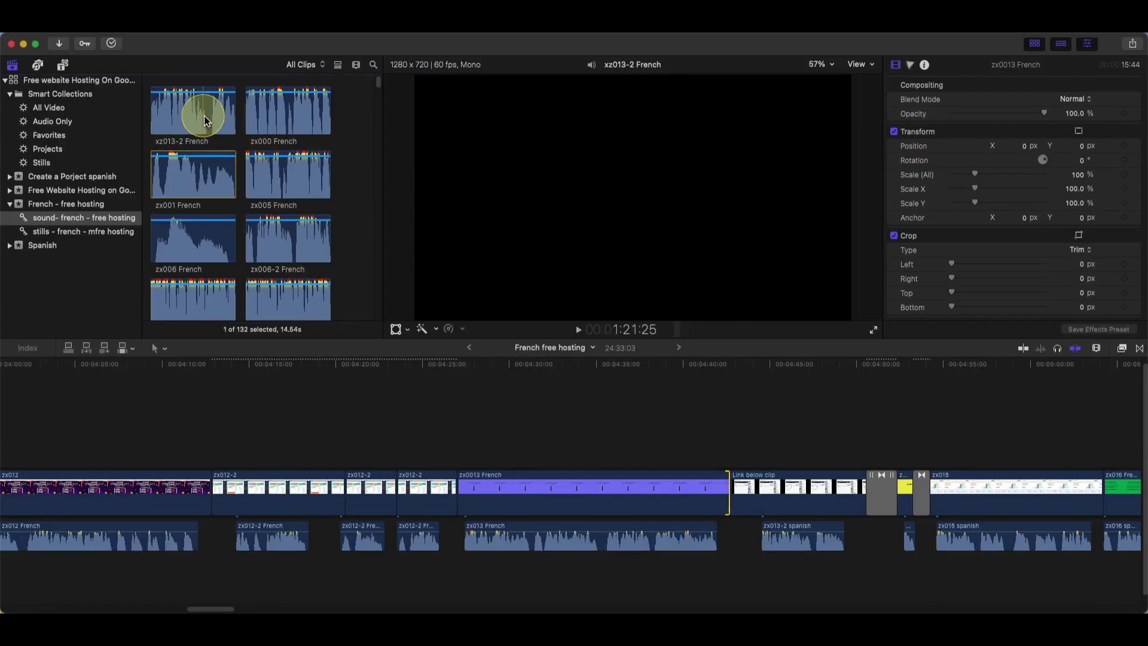
drag(230, 132, 774, 574)
click(821, 544)
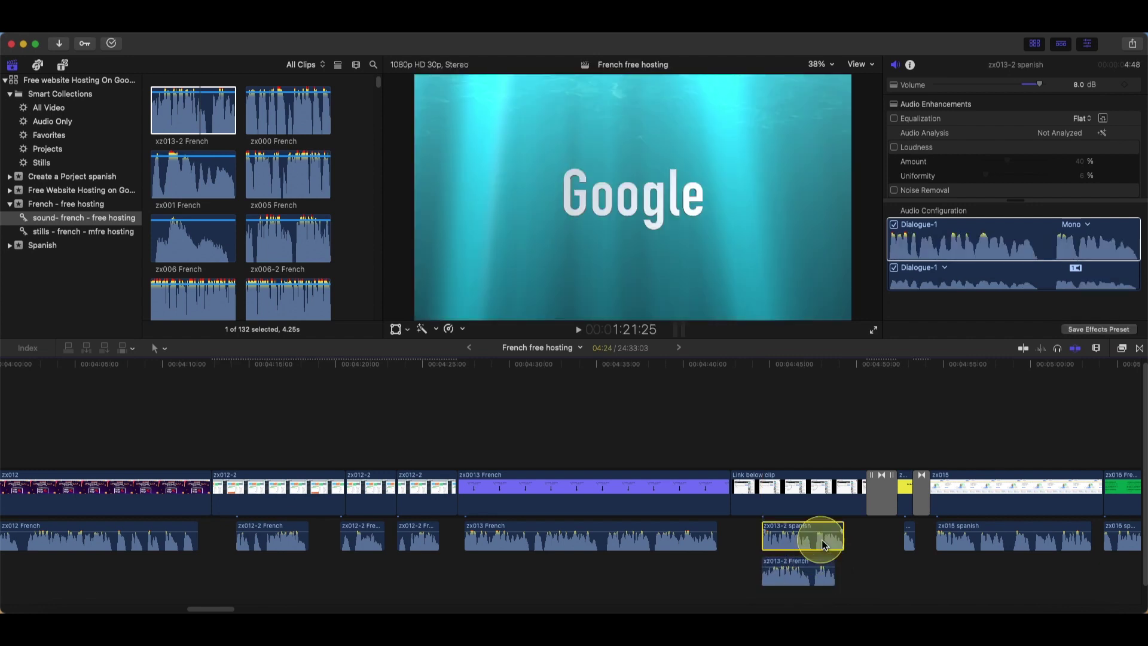
key(Delete)
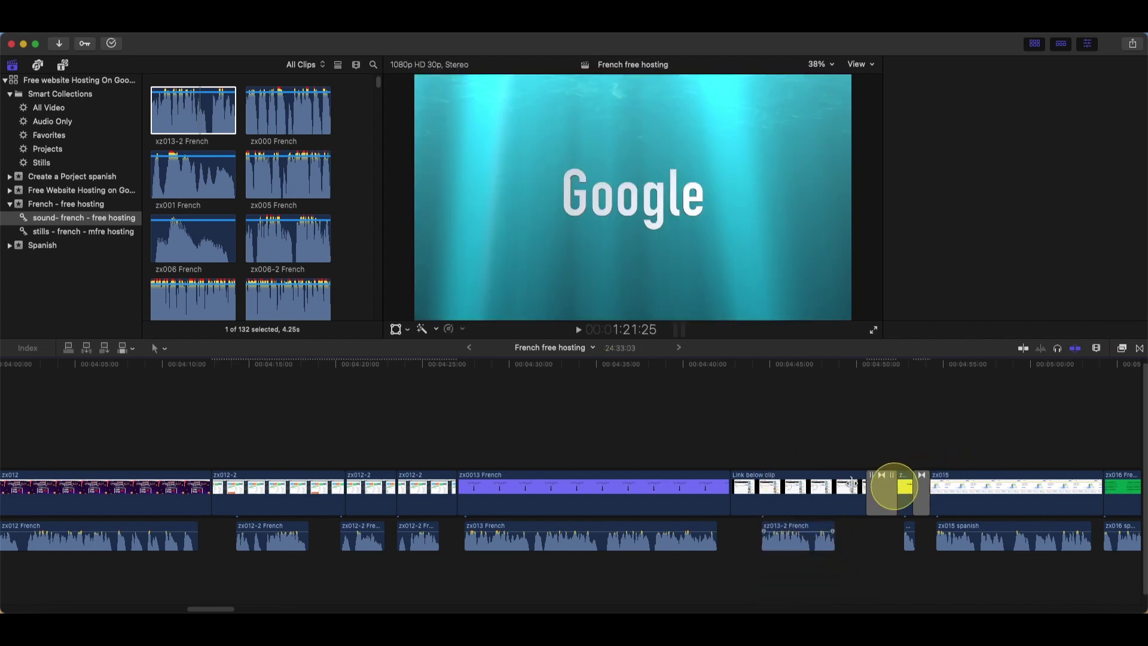
Place the zx014 French audio clip at the short Spanish audio clip beneath the yellow still in the timeline.
click(897, 486)
scroll(277, 210, down, 2)
scroll(277, 209, down, 4)
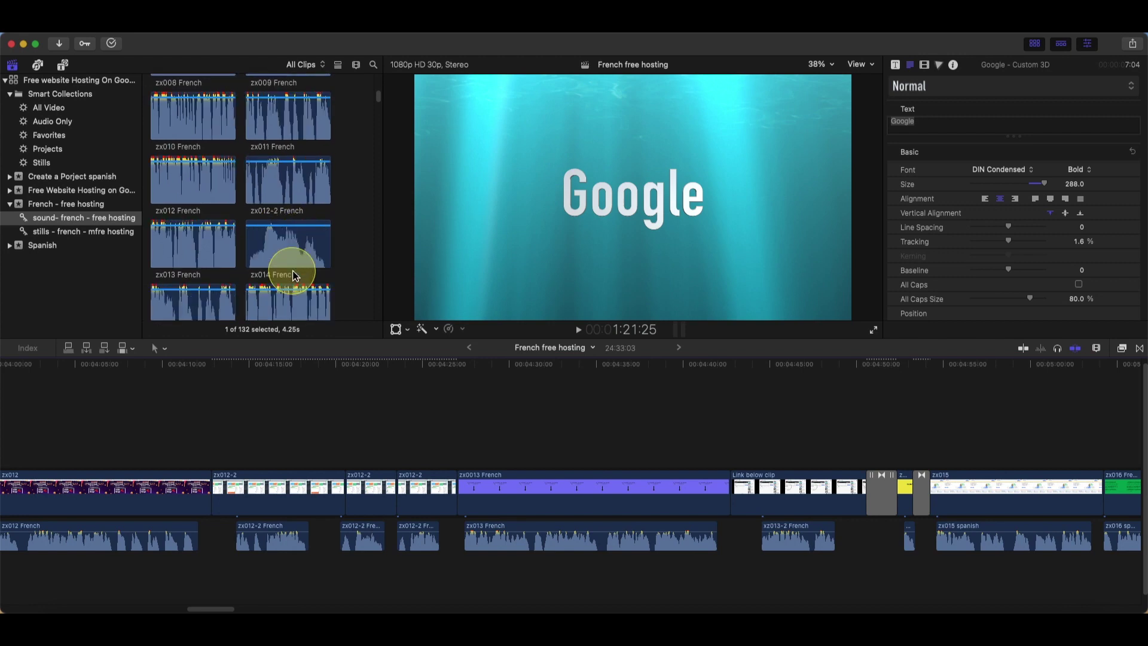
click(266, 247)
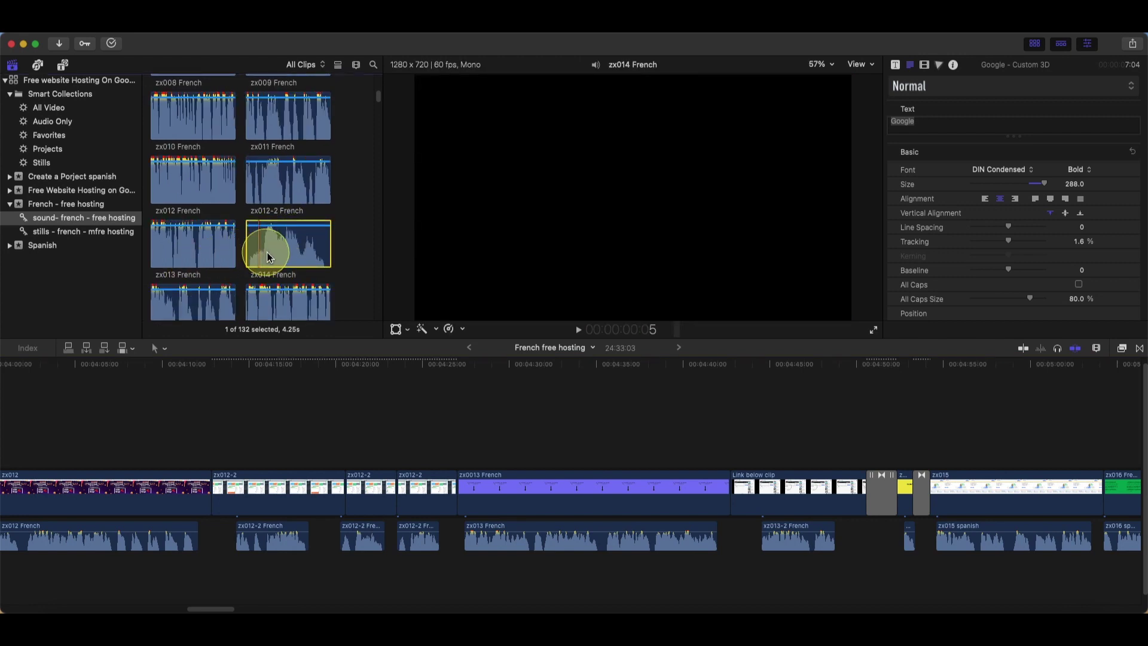
drag(711, 468, 910, 538)
click(927, 589)
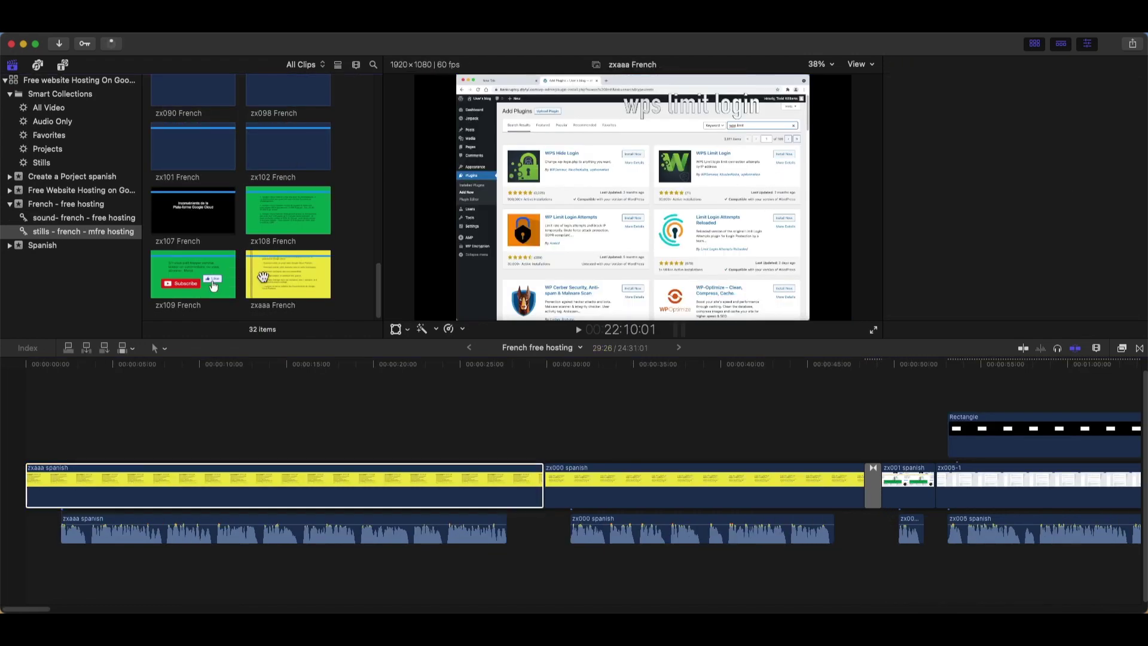
Using Replace from Start, swap the zxaaa spanish still for zxaaa French and the zx018 still for zx040 French.
click(268, 288)
click(202, 476)
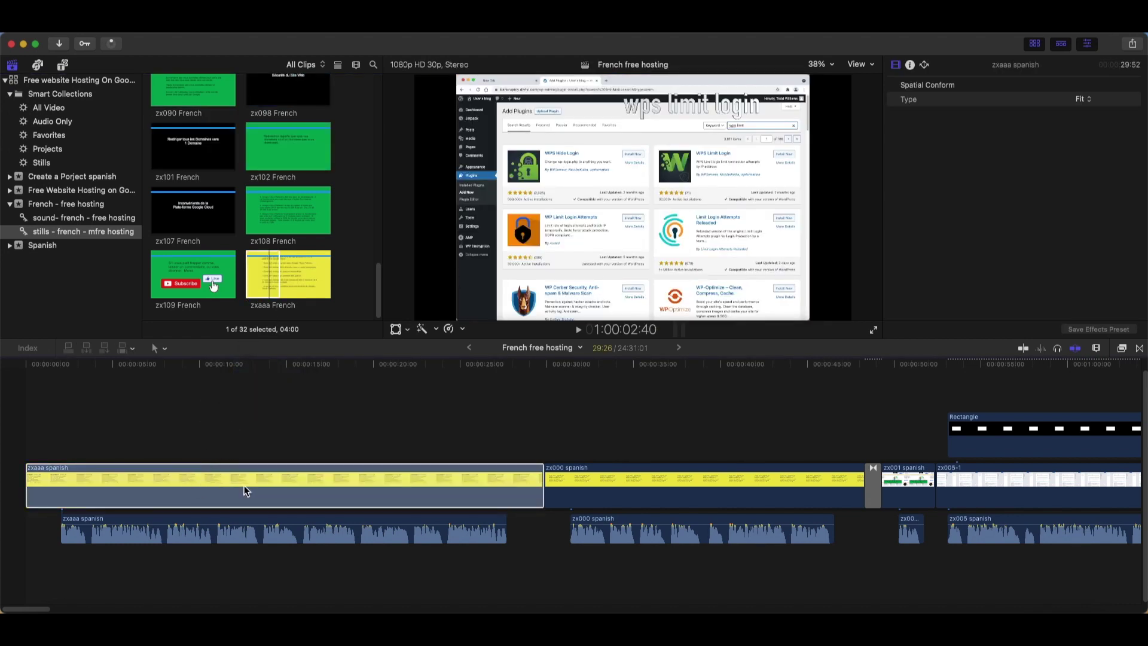
drag(245, 488, 246, 489)
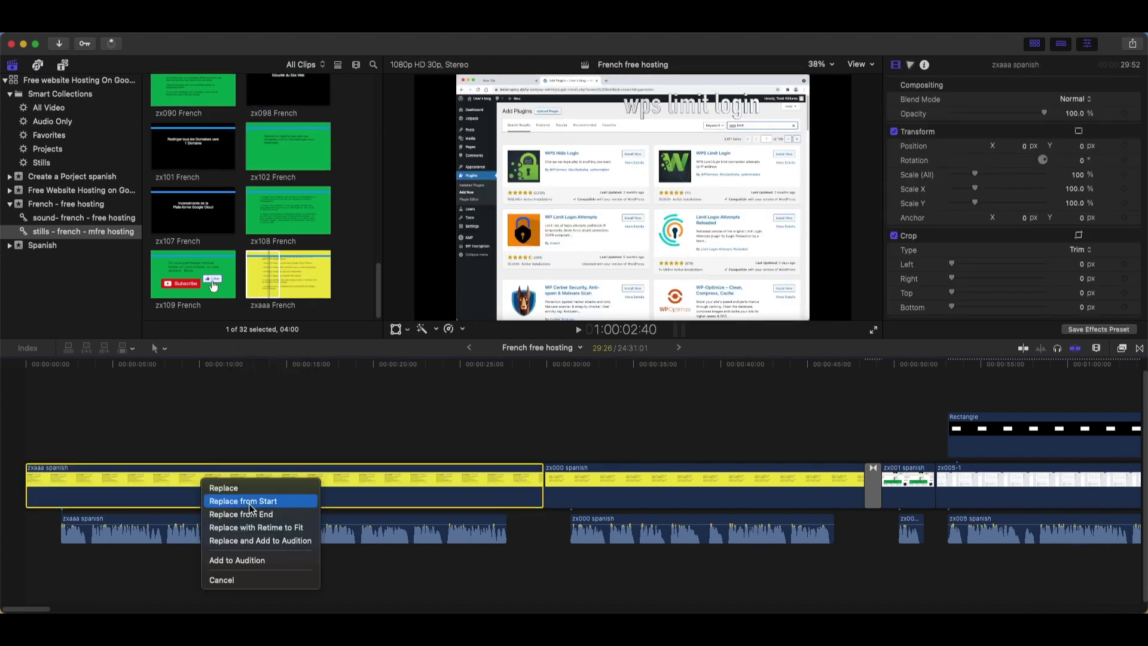
click(250, 501)
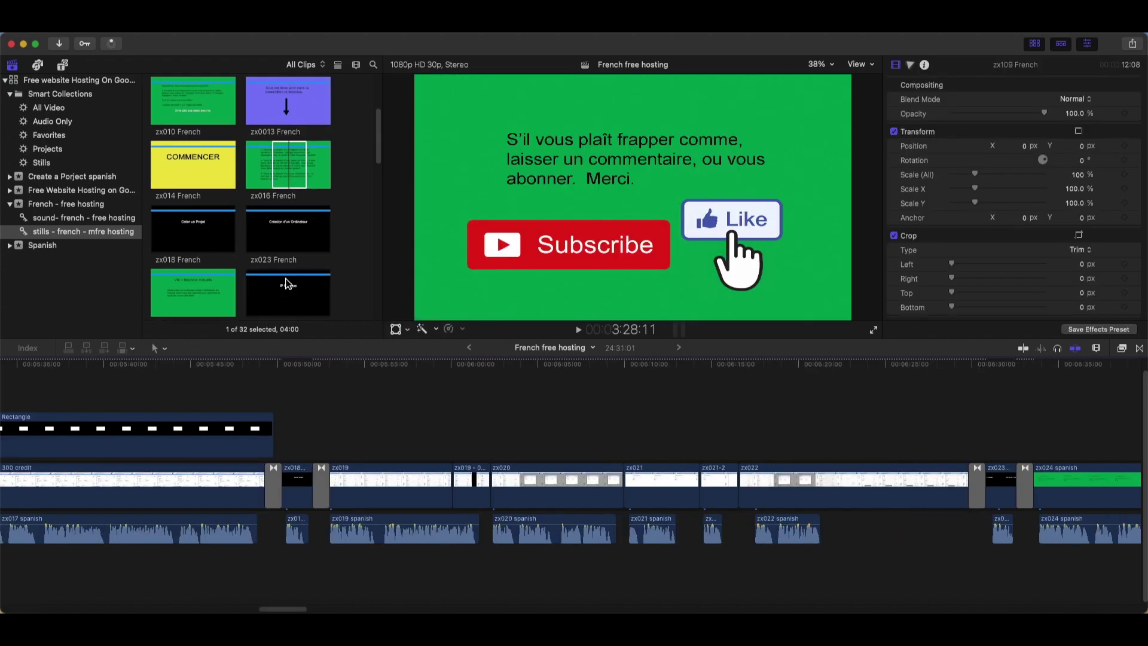
drag(286, 284, 295, 489)
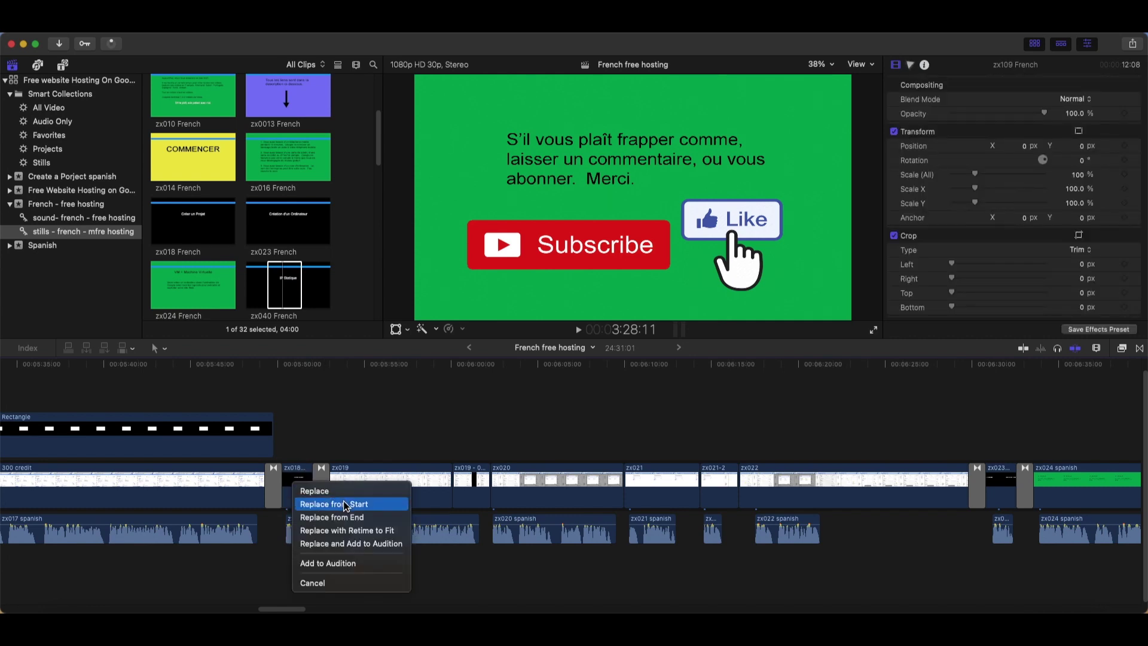
click(343, 504)
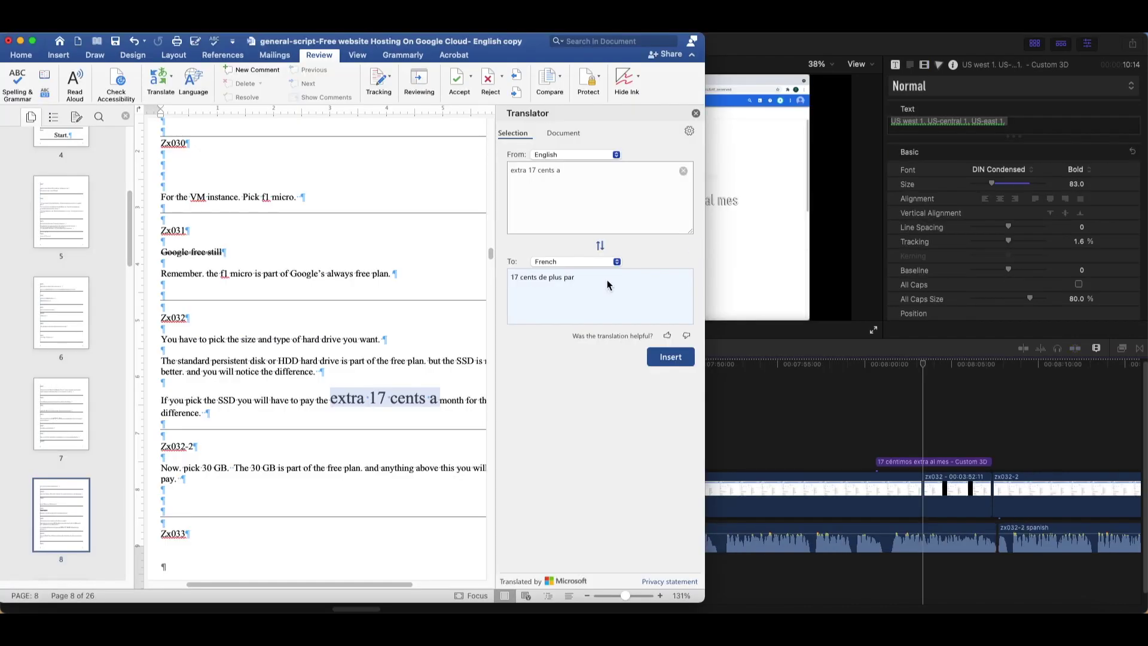
Copy the French translation "17 cents de plus par" from Word's Translator and select the "17 céntimos extra al mes" title's text in Final Cut Pro.
drag(601, 280, 514, 279)
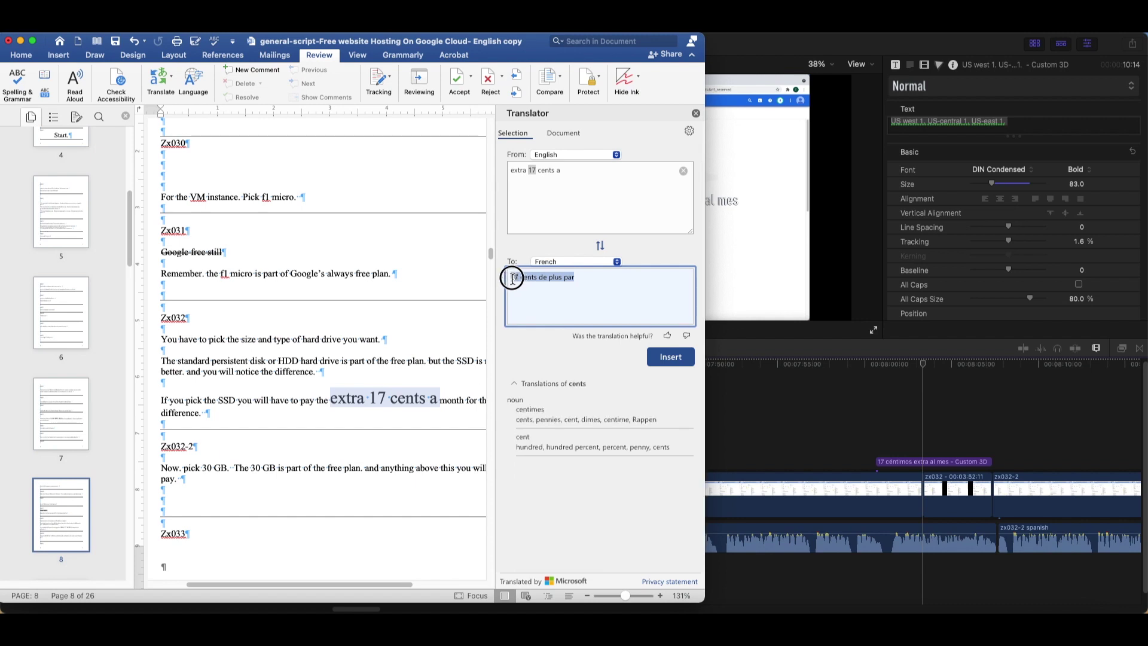
right_click(653, 278)
click(682, 317)
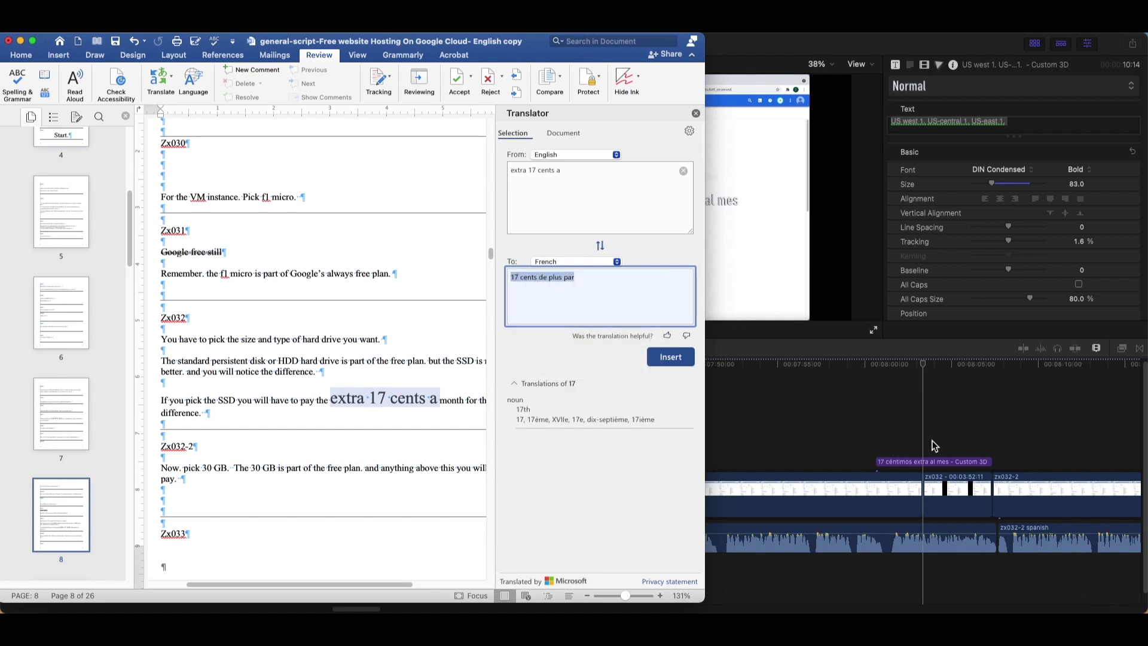
click(925, 463)
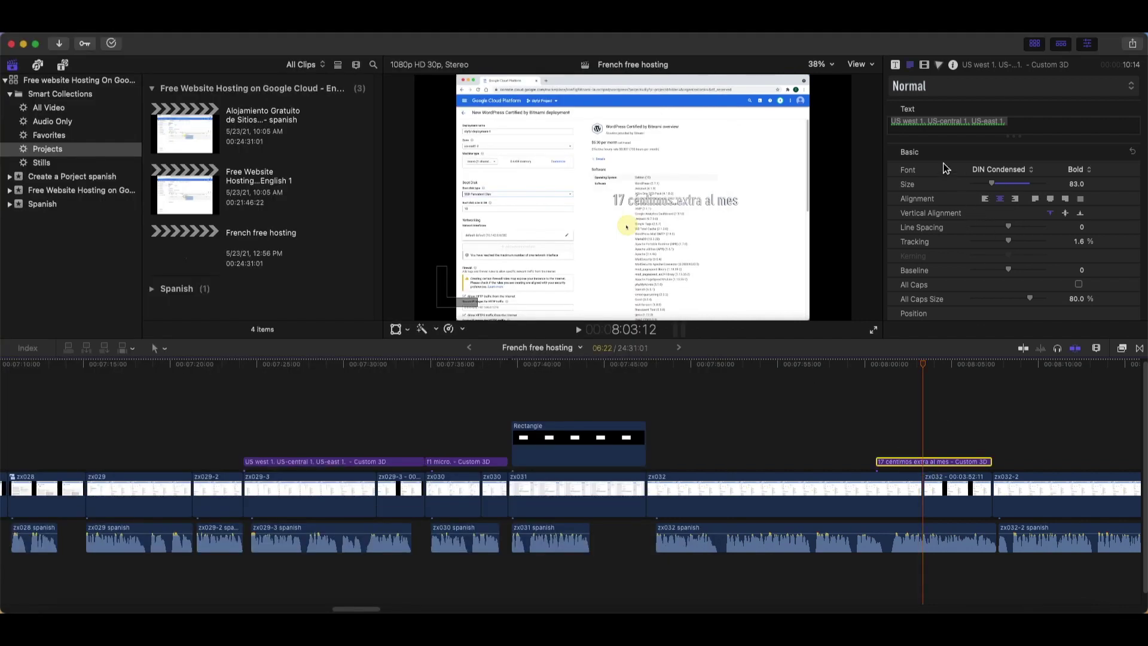
double_click(925, 123)
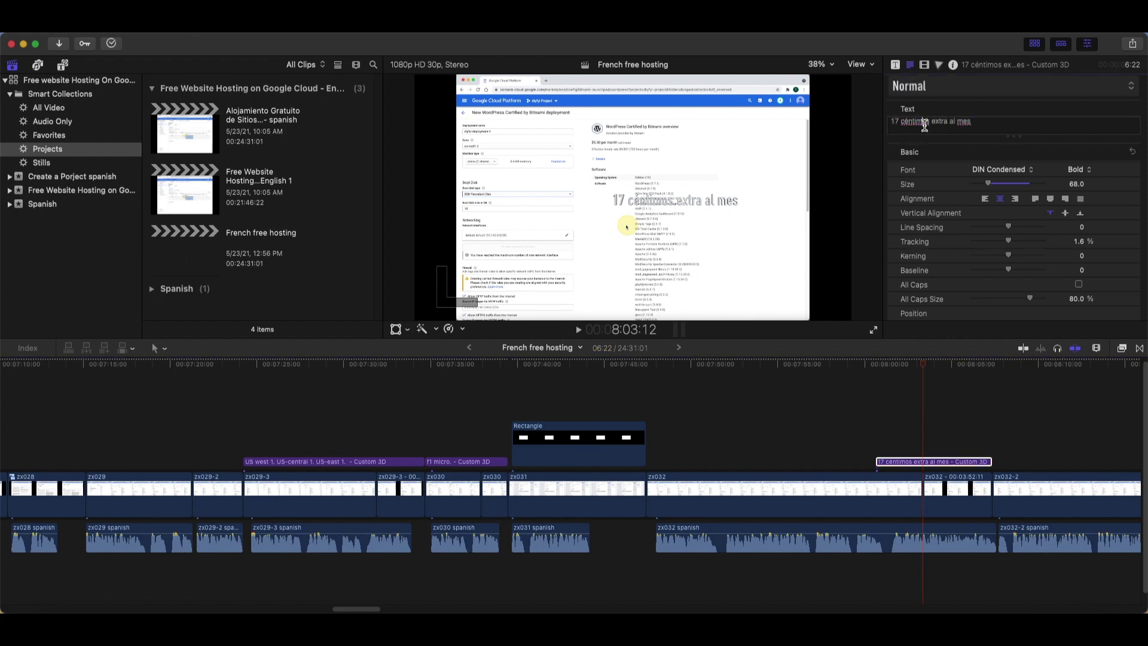
right_click(925, 126)
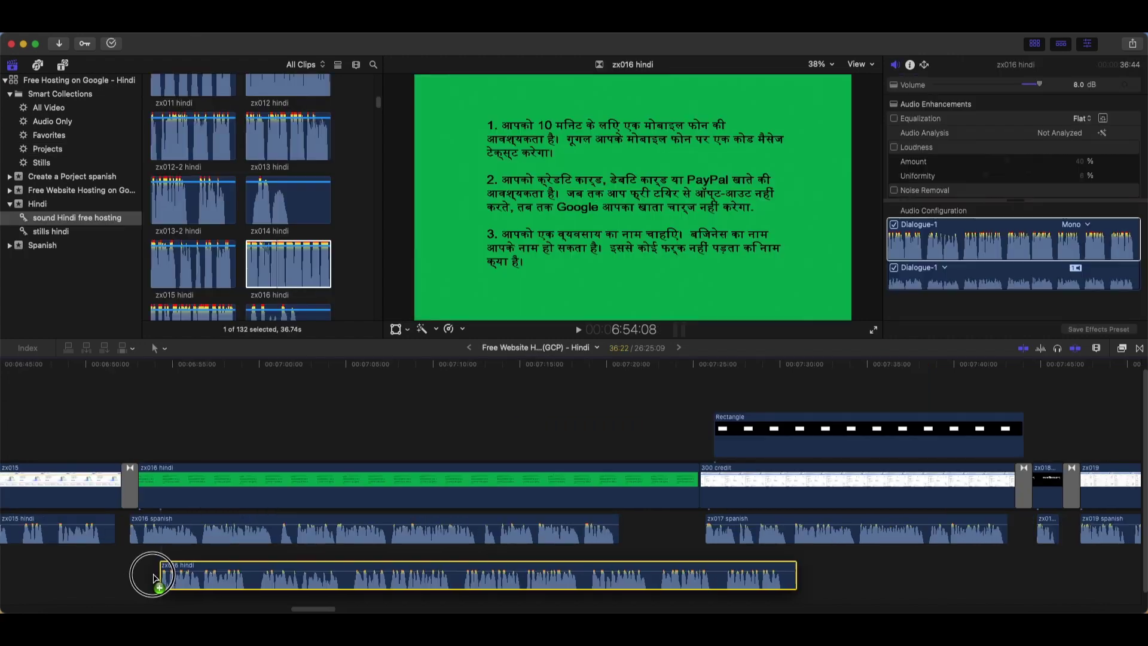
In the Hindi project, place zx016 hindi beneath zx016 spanish, extend the green still to cover it, and delete the Spanish audio.
drag(154, 577, 156, 566)
drag(693, 504, 802, 525)
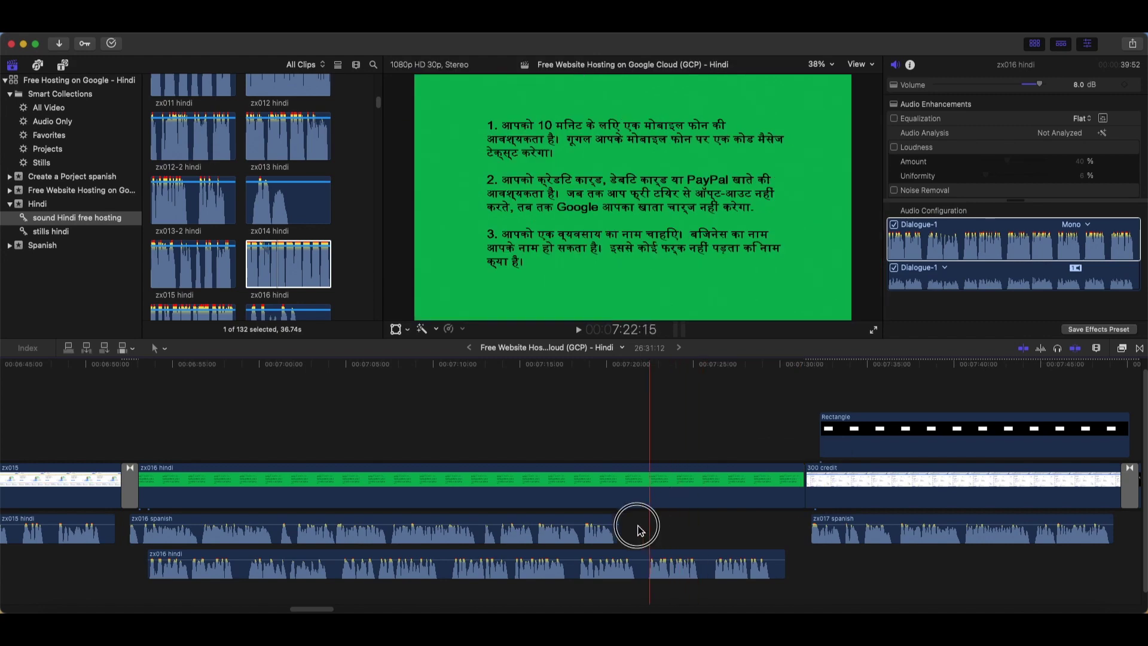
click(552, 529)
key(Delete)
key(super+4)
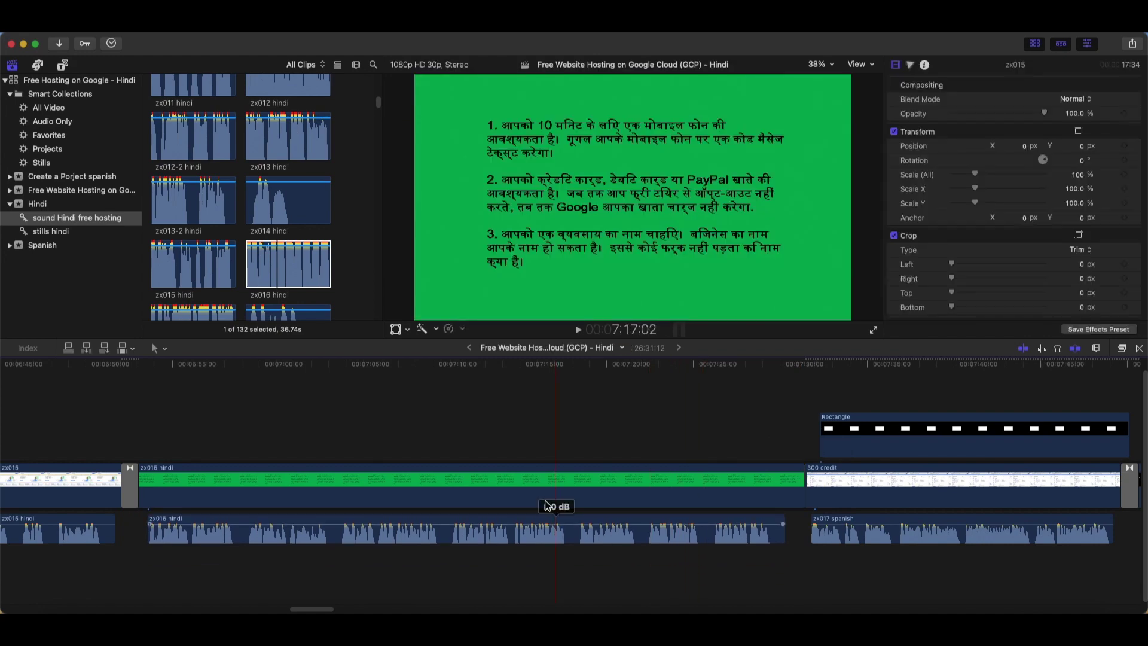
Place zx017 hindi beneath zx017 spanish and, after deleting the transition following the 300 credit clip, extend that clip past the Hindi audio's end.
scroll(323, 289, down, 1)
drag(193, 277, 146, 571)
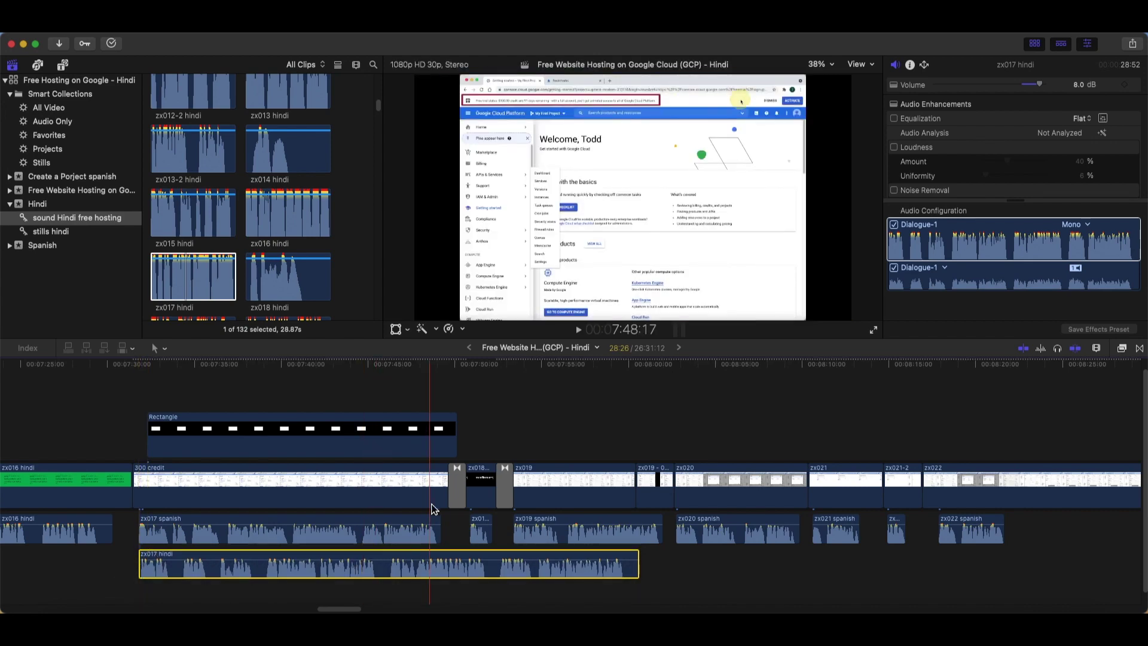
click(449, 502)
click(450, 502)
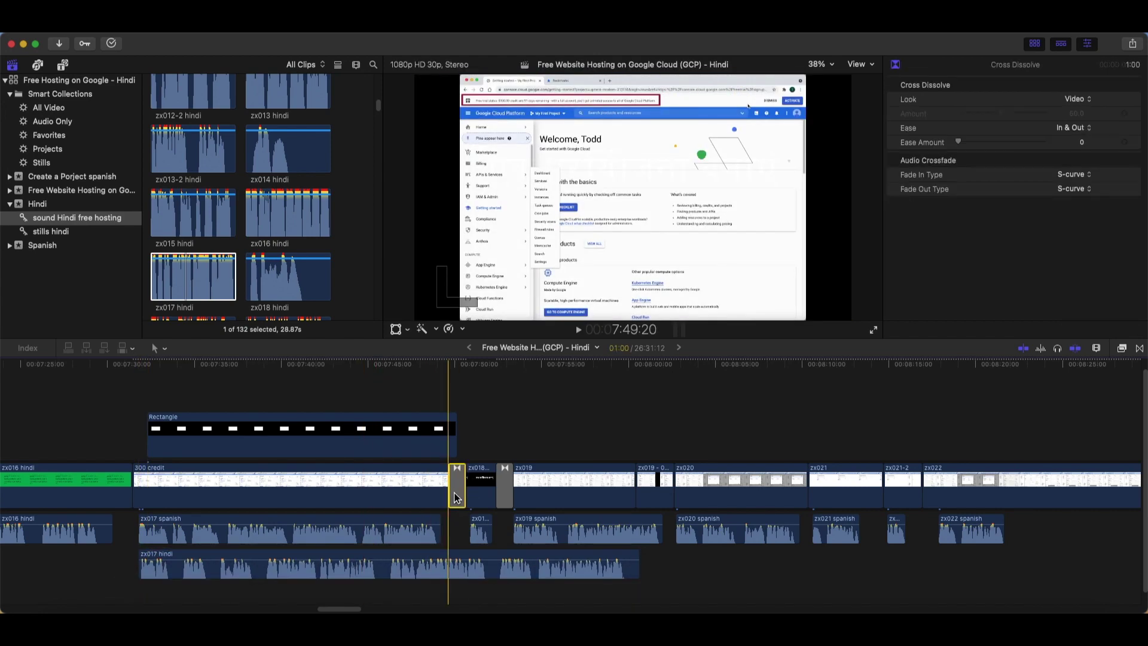
key(Delete)
drag(453, 495, 648, 517)
Delete the zx017 spanish audio and lengthen the Rectangle overlay to match the end of the 300 credit clip.
click(434, 535)
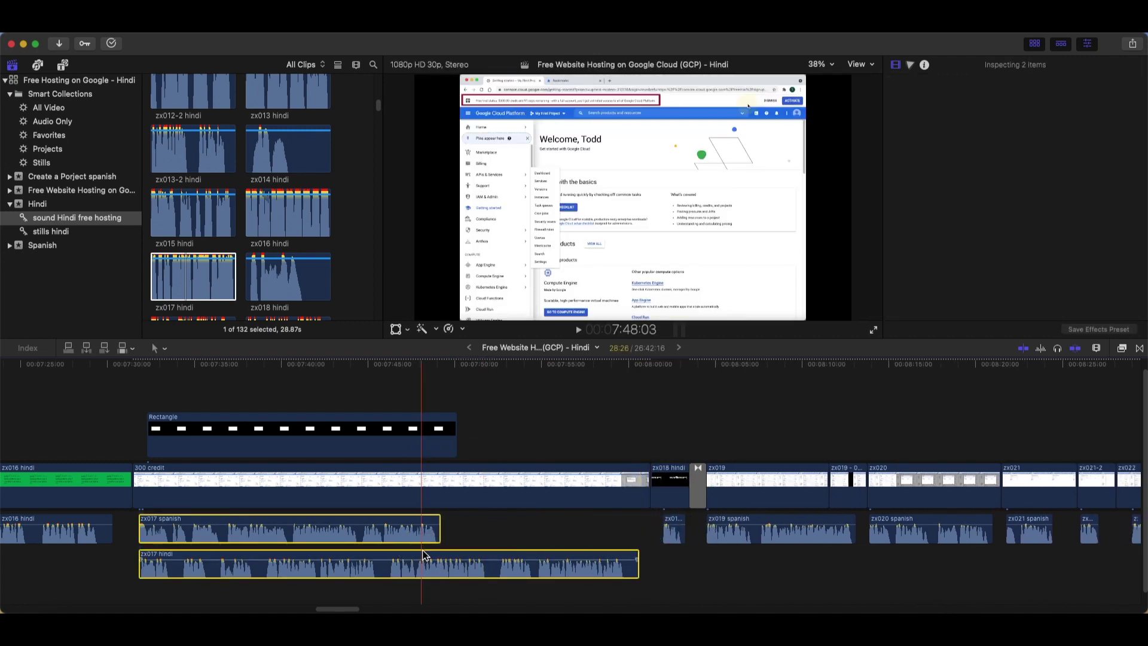
click(428, 531)
key(Delete)
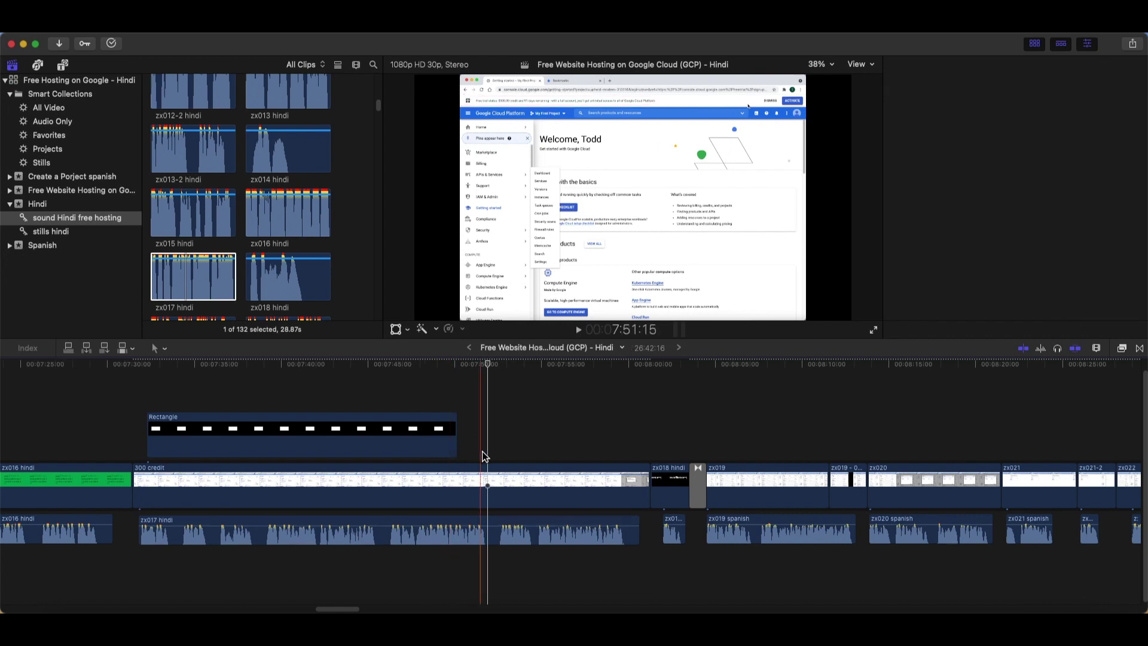
drag(451, 435, 637, 475)
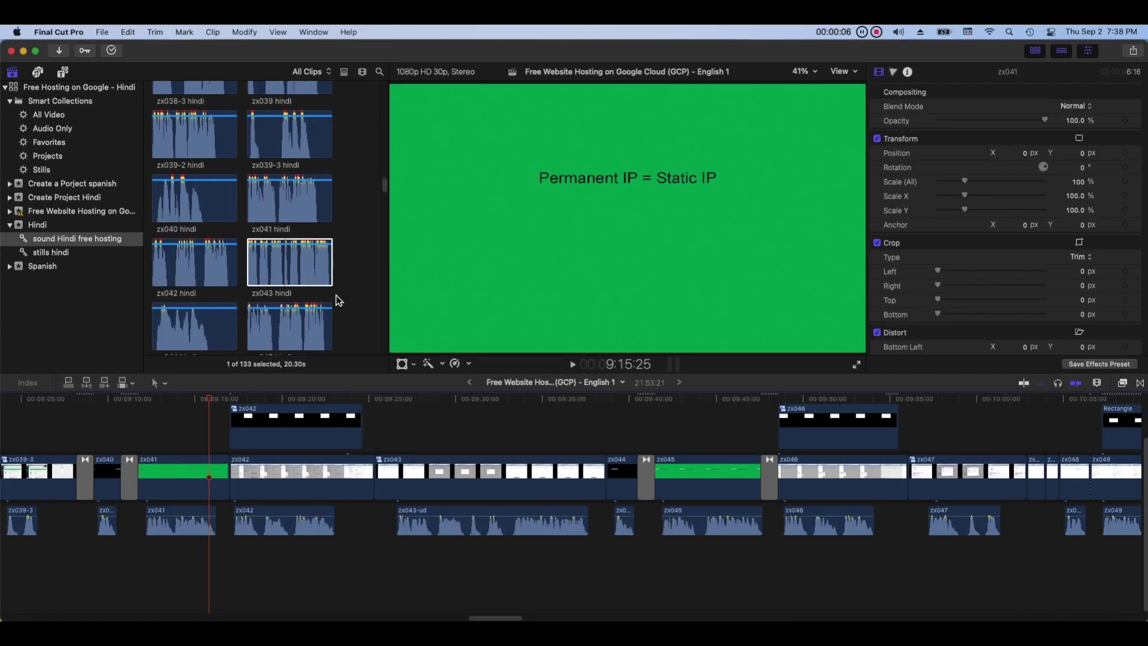
In the English 1 project, place zx043 hindi beneath zx043-ud and add a freeze frame to the zx043 clip at 9:32:10.
drag(288, 265, 405, 559)
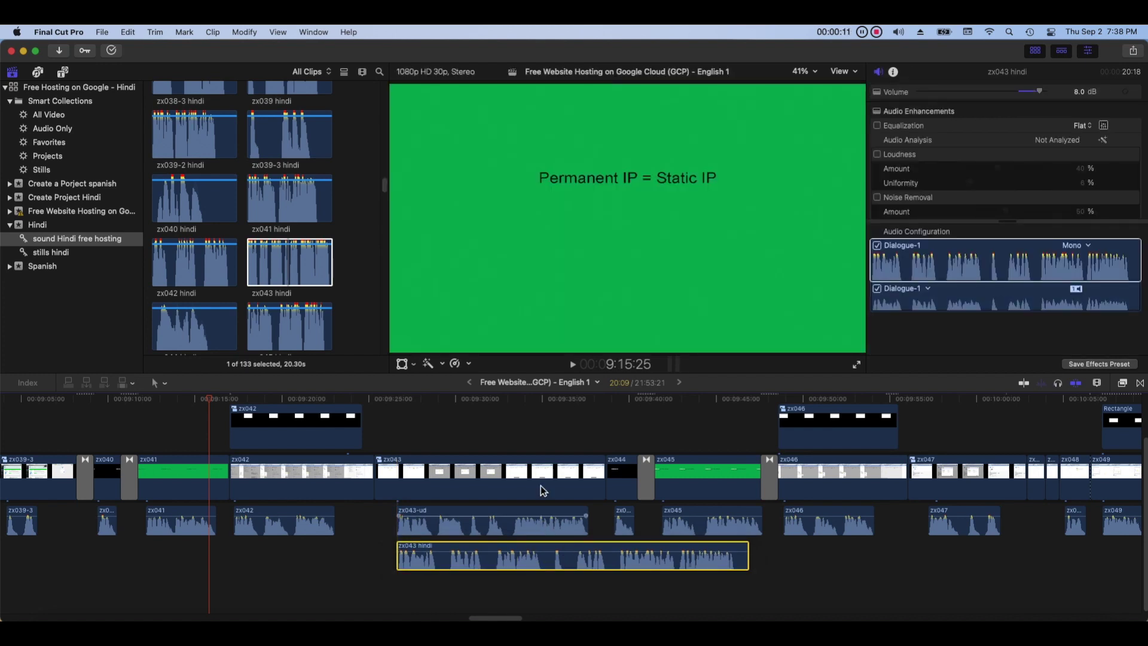
click(467, 399)
drag(467, 400, 496, 405)
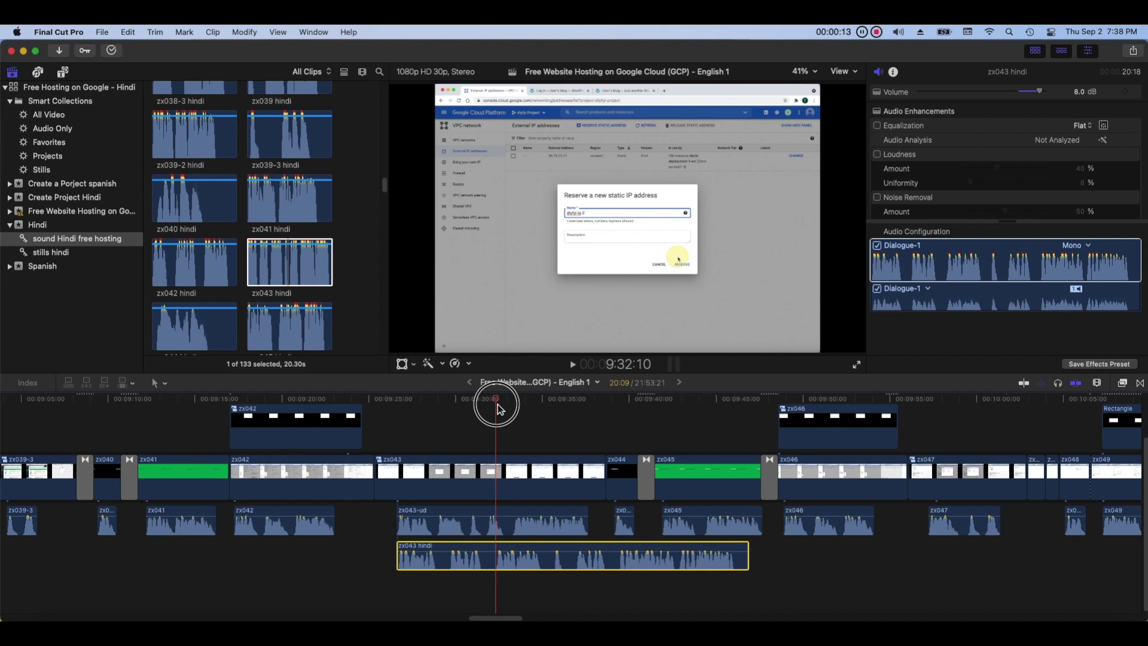
click(501, 488)
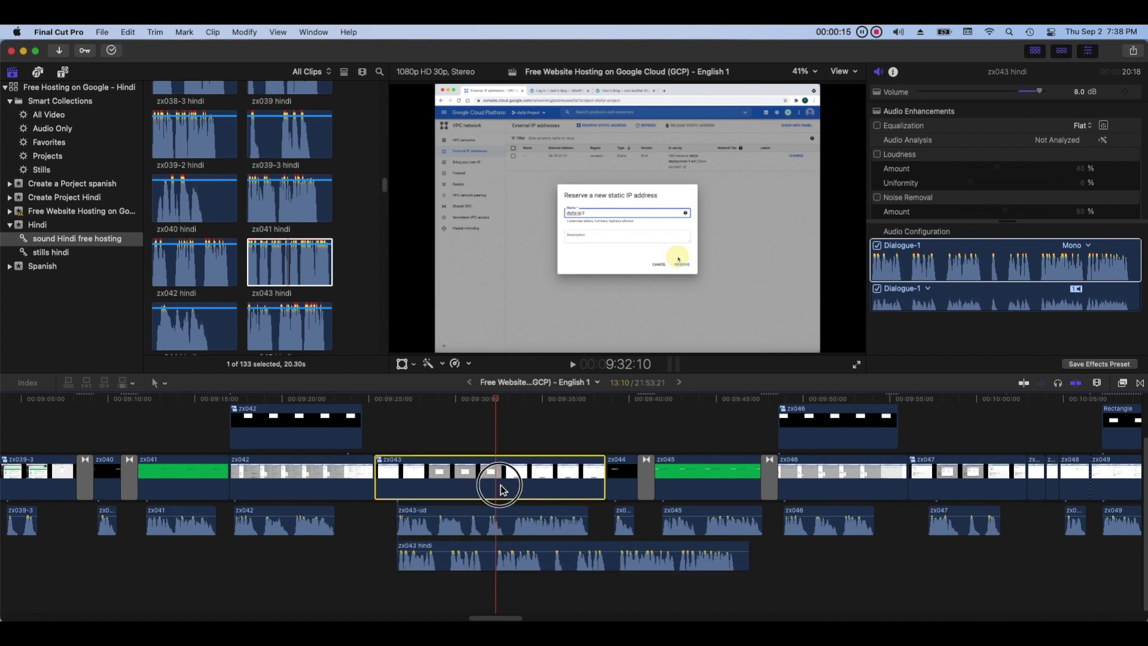
click(501, 489)
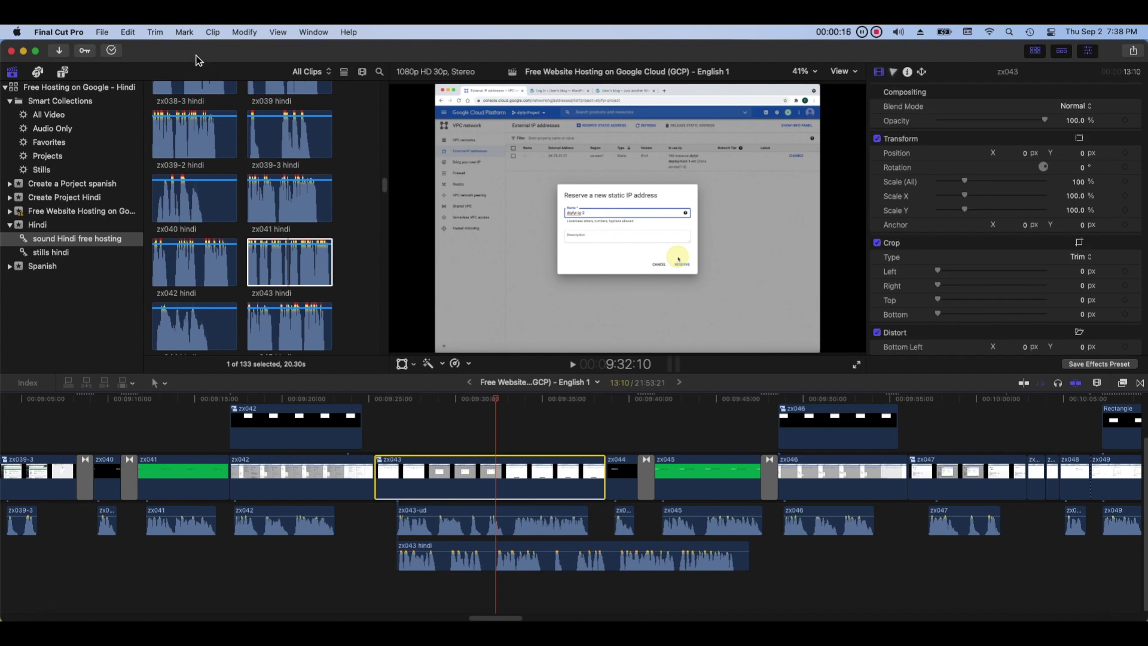
click(128, 32)
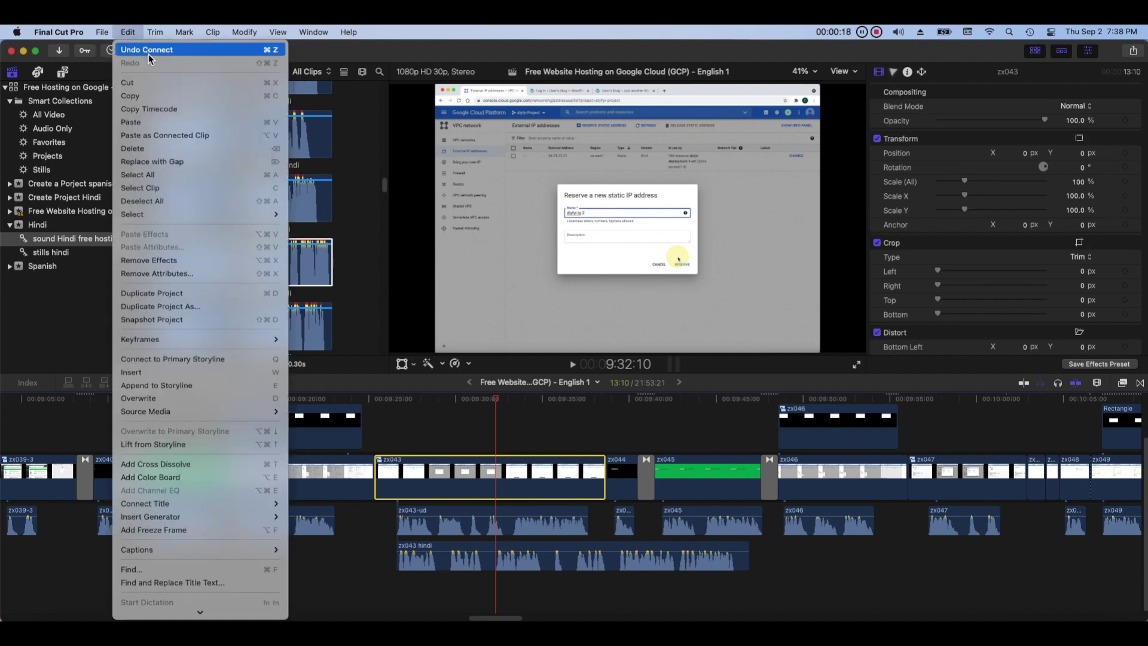
click(247, 533)
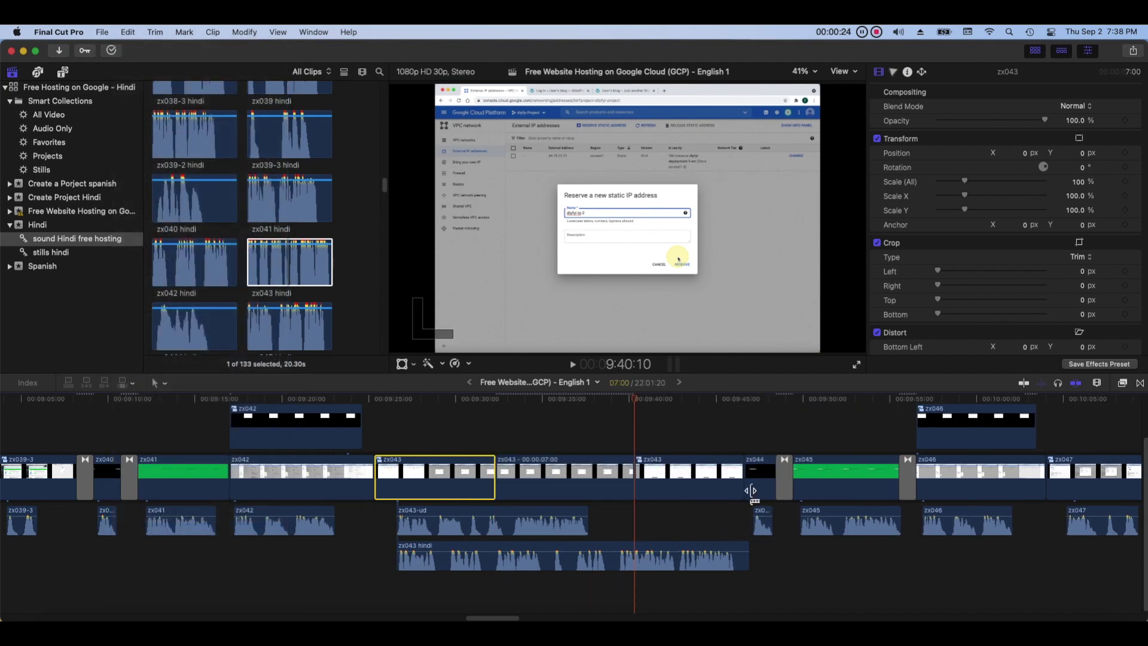
Lengthen the last zx043 segment to 6:18 and the zx043 freeze frame to 12:22 so the video outlasts the Hindi audio.
drag(742, 484, 747, 483)
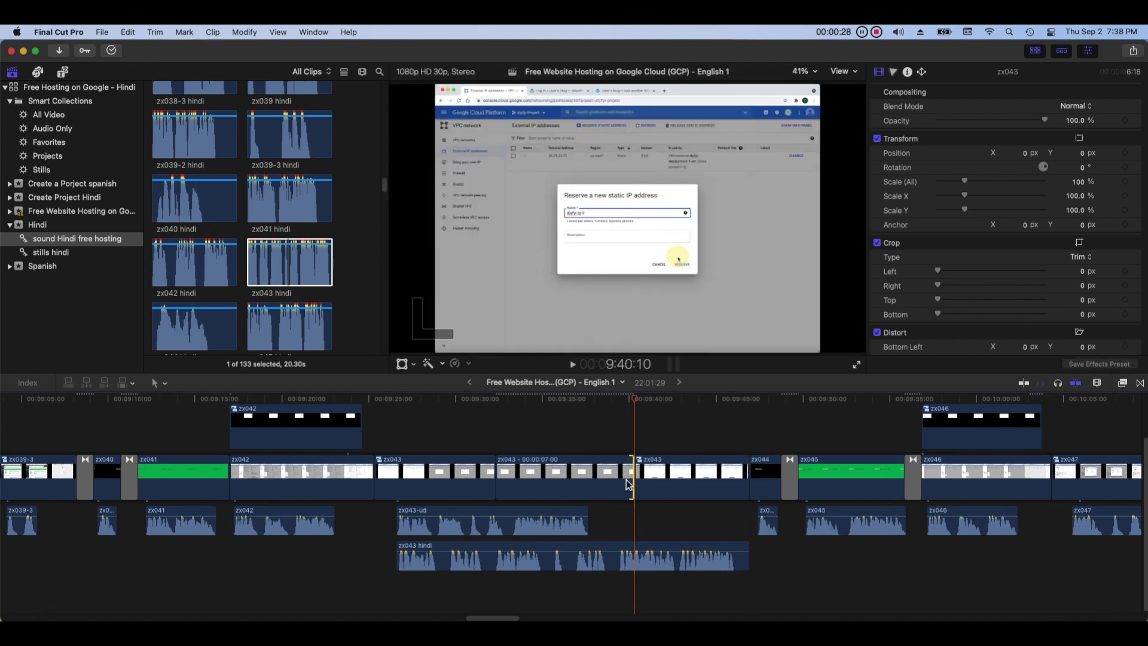
drag(633, 482, 658, 477)
drag(669, 400, 687, 407)
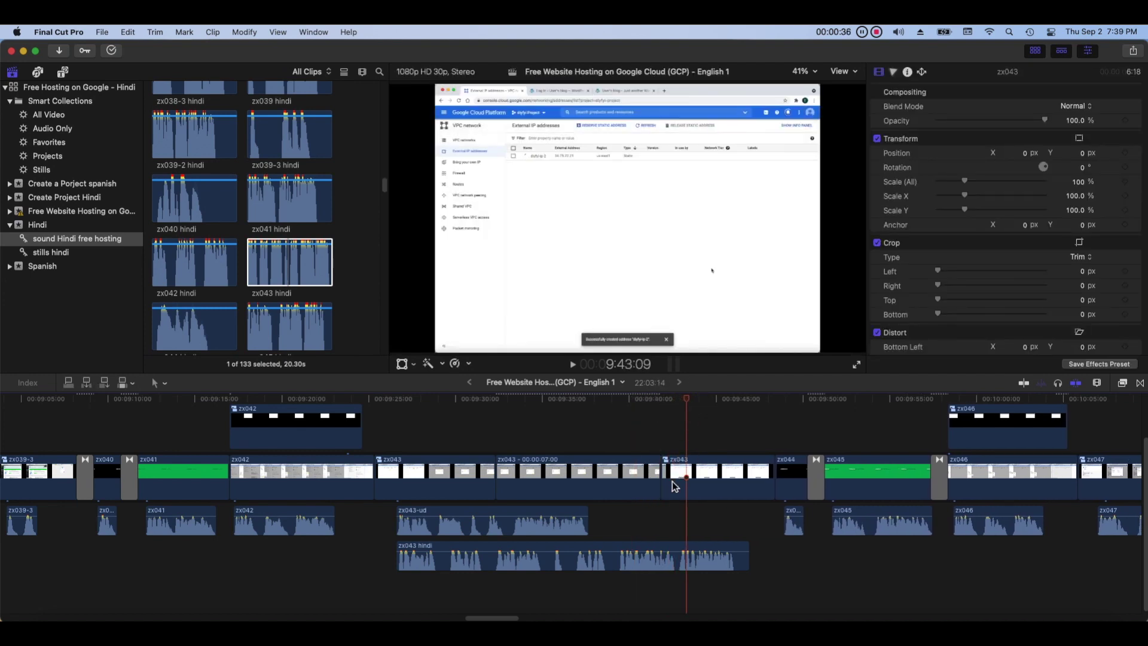
drag(660, 482, 714, 482)
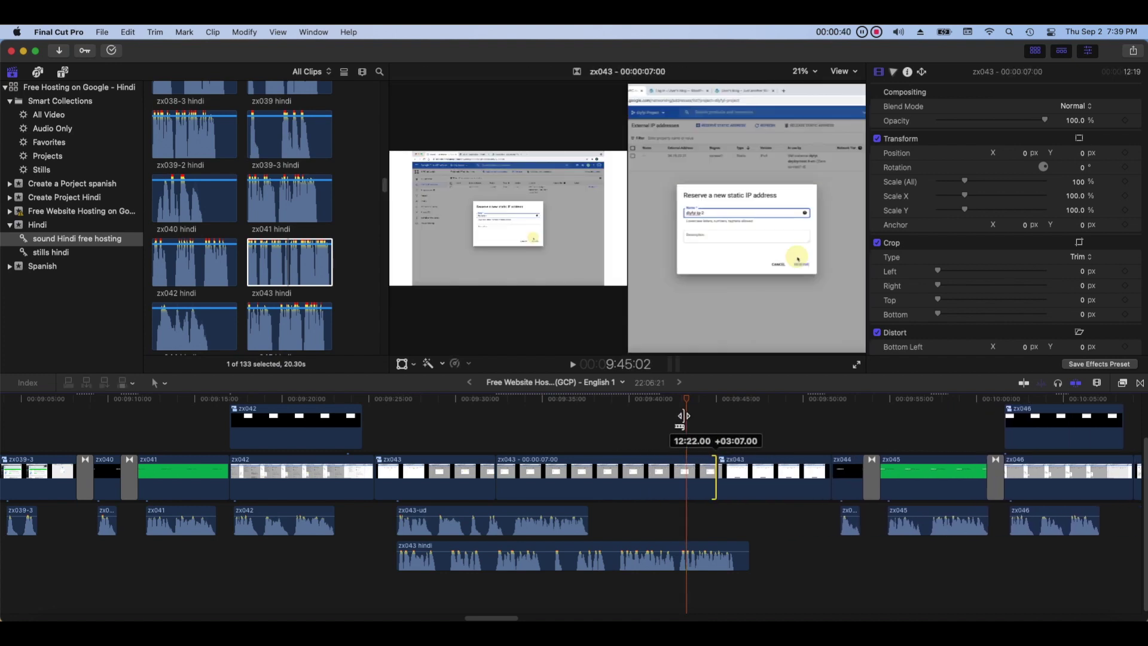
drag(687, 401, 747, 420)
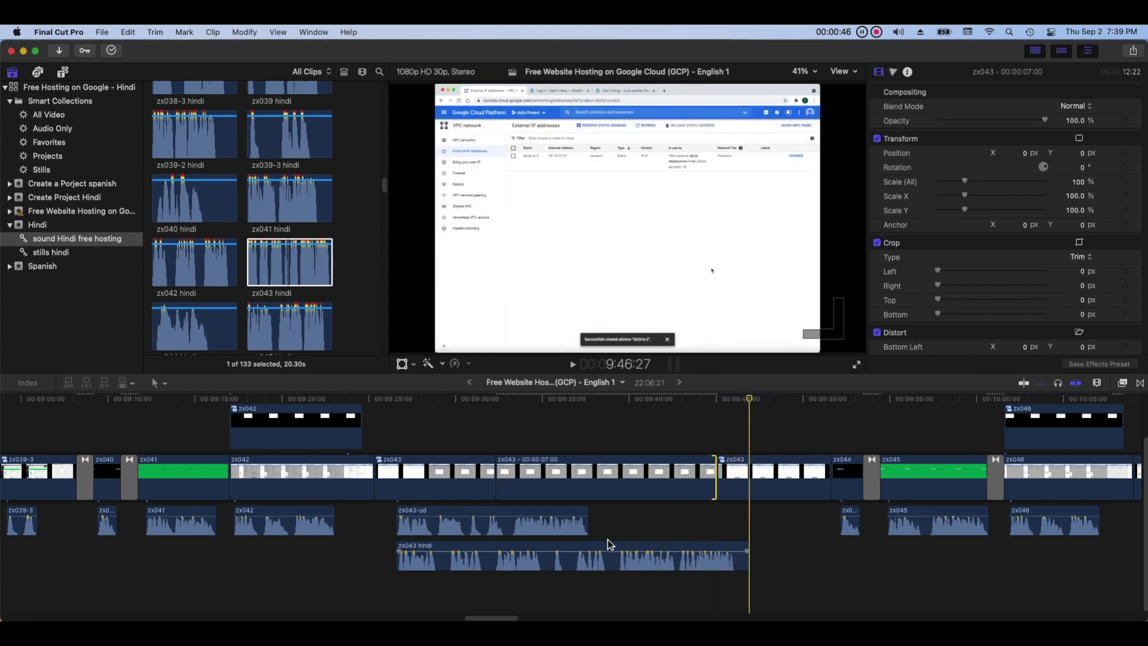
Delete the zx043-ud audio clip and play the timeline from 9:38:17 to check the freeze frame against zx043 hindi.
click(576, 532)
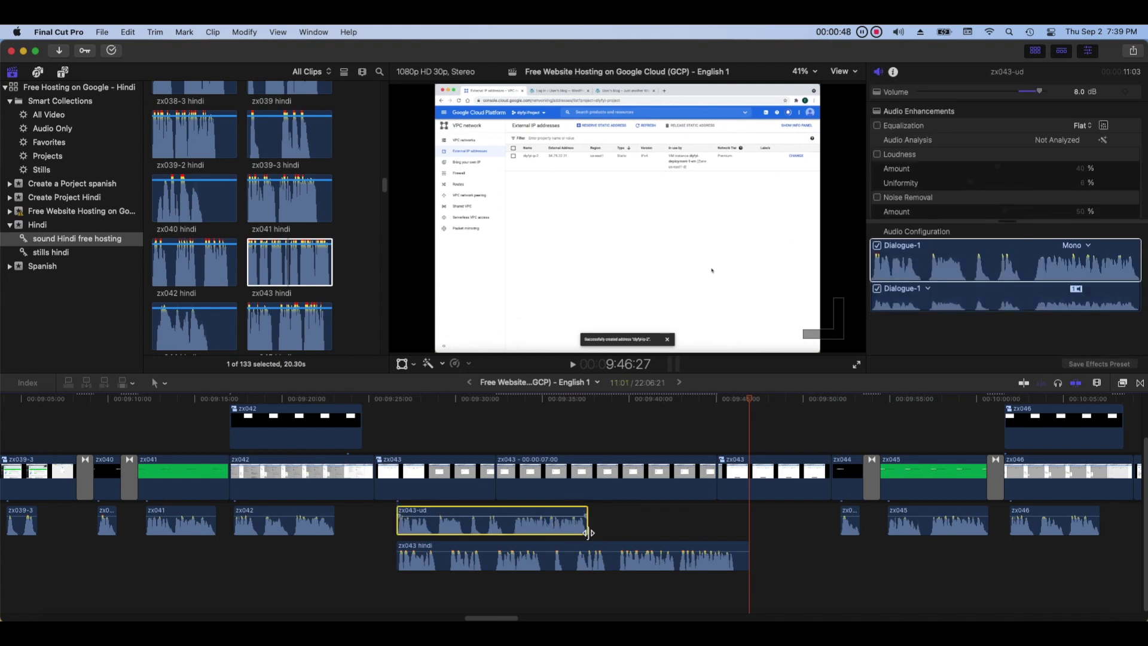
key(Delete)
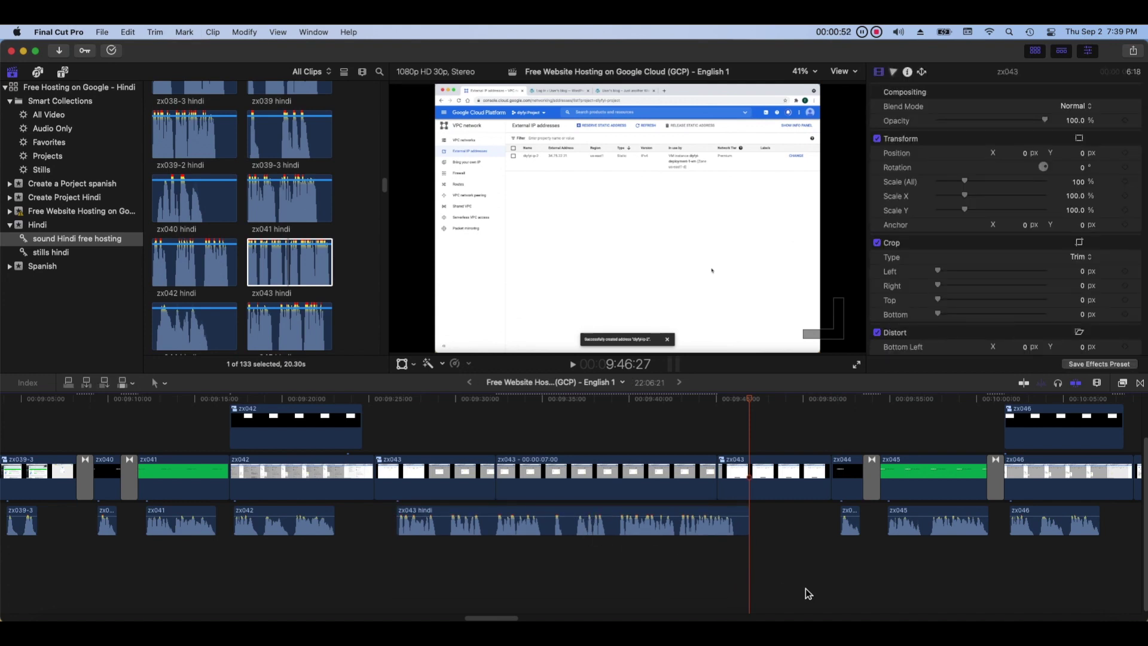
click(603, 400)
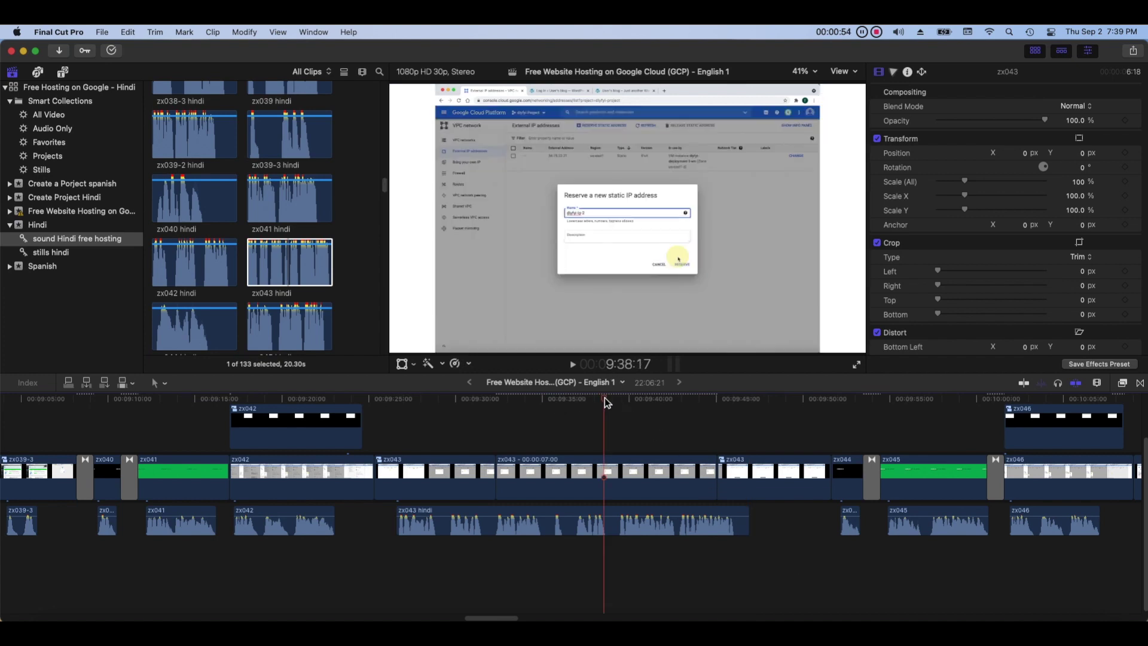
click(575, 366)
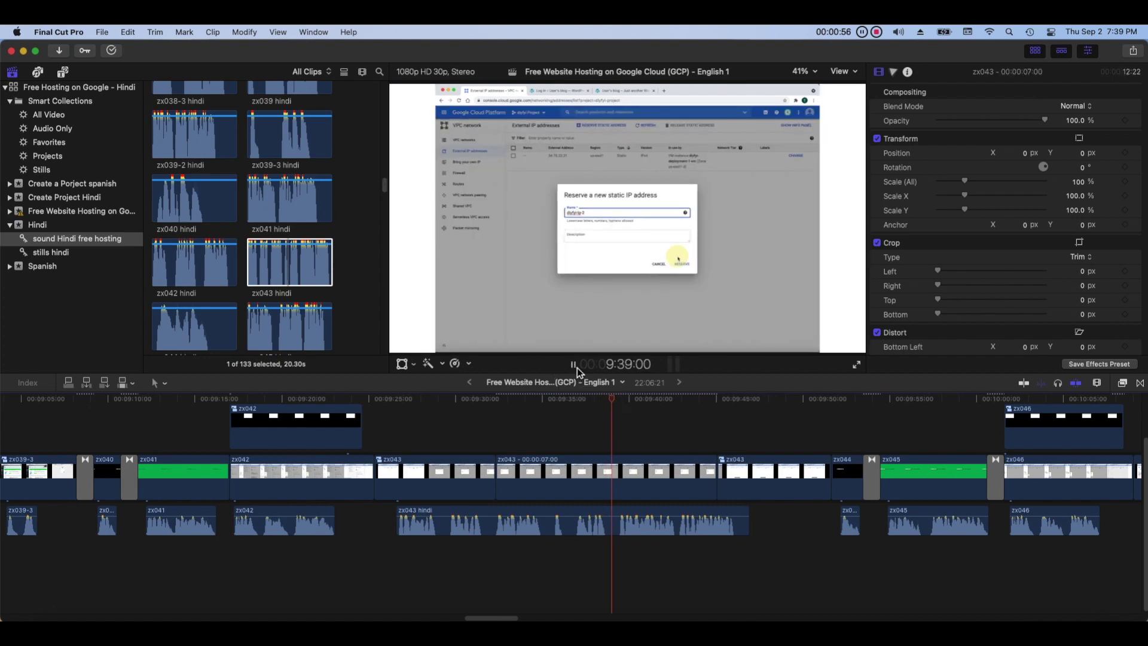